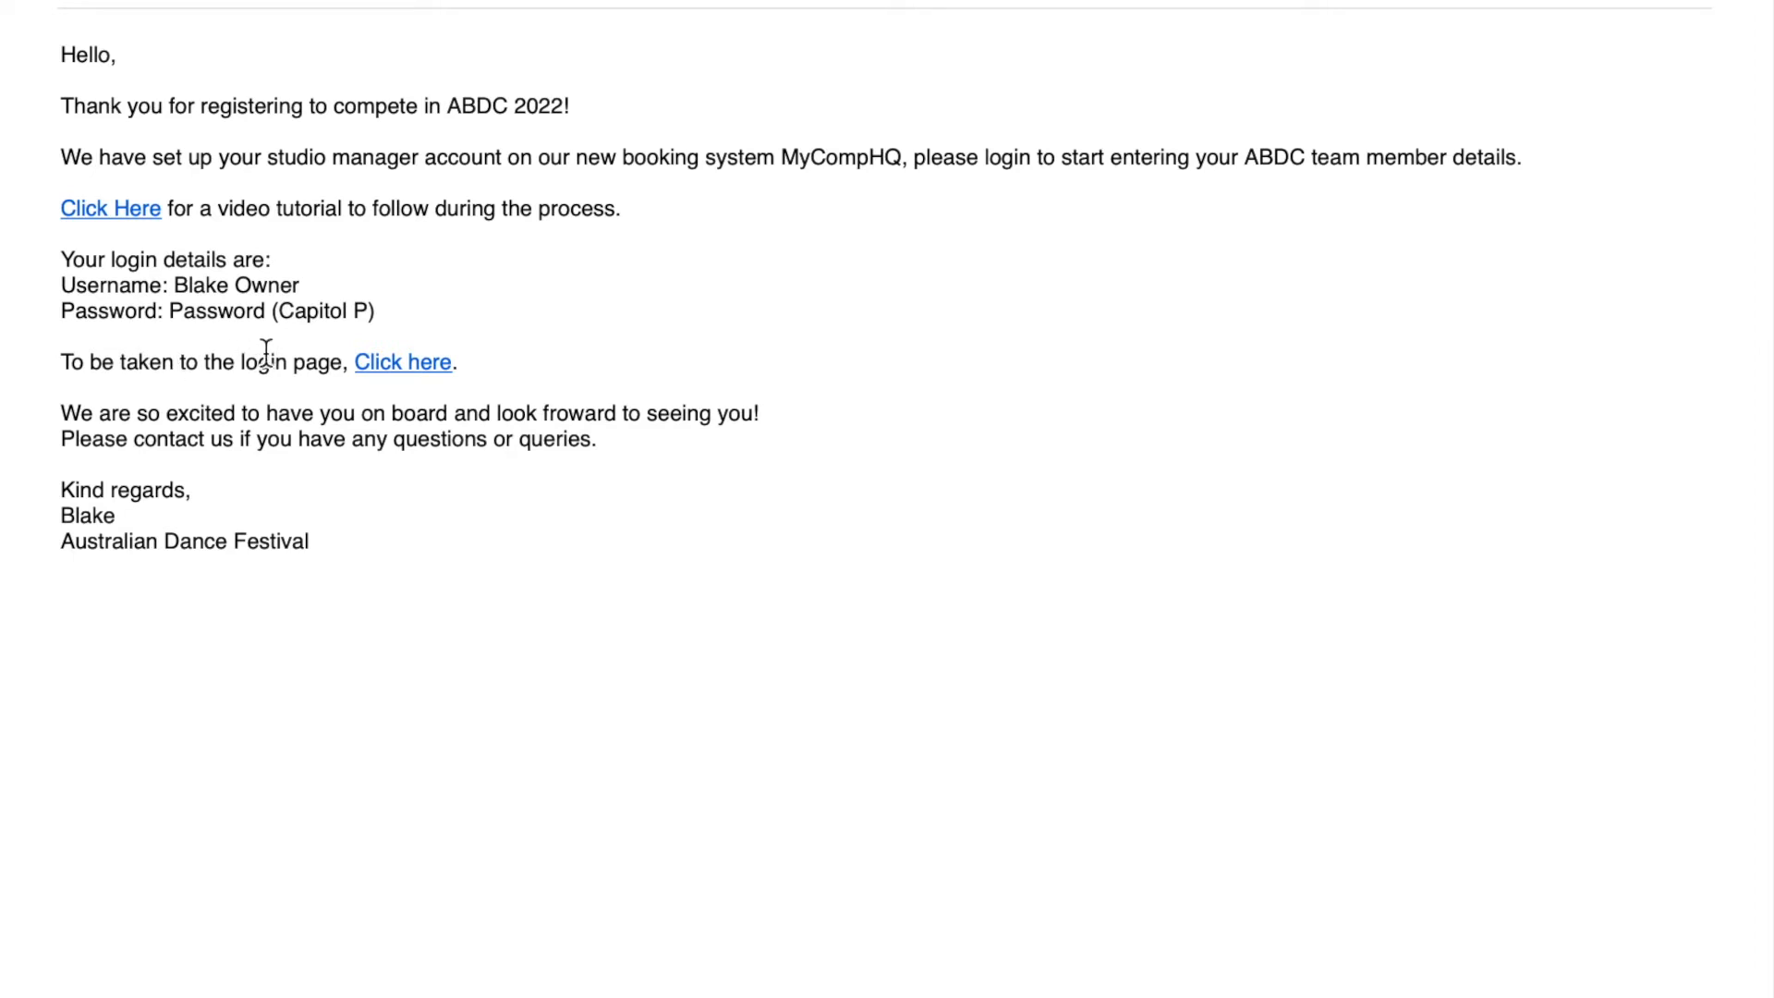
- Follow the 'Click here' login link in the studio registration email to the ADF MyCompHQ login page
click(391, 364)
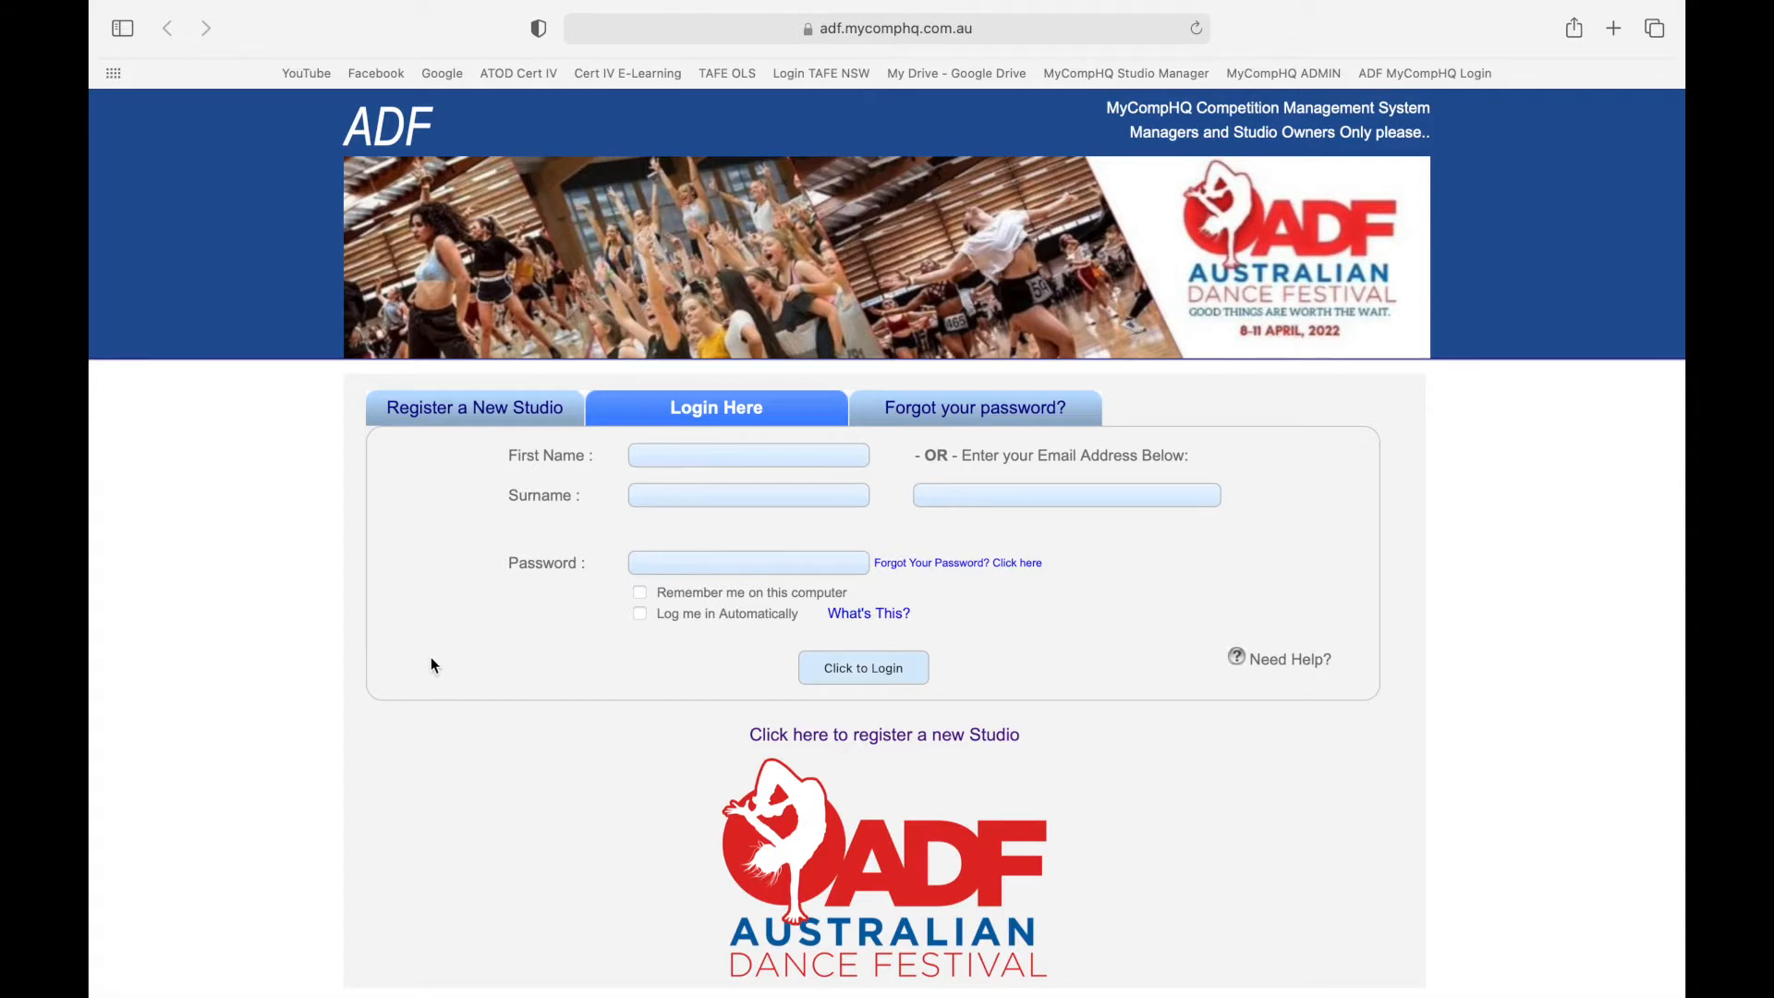
- Log in to the studio manager account with the studio owner's name and password
click(754, 456)
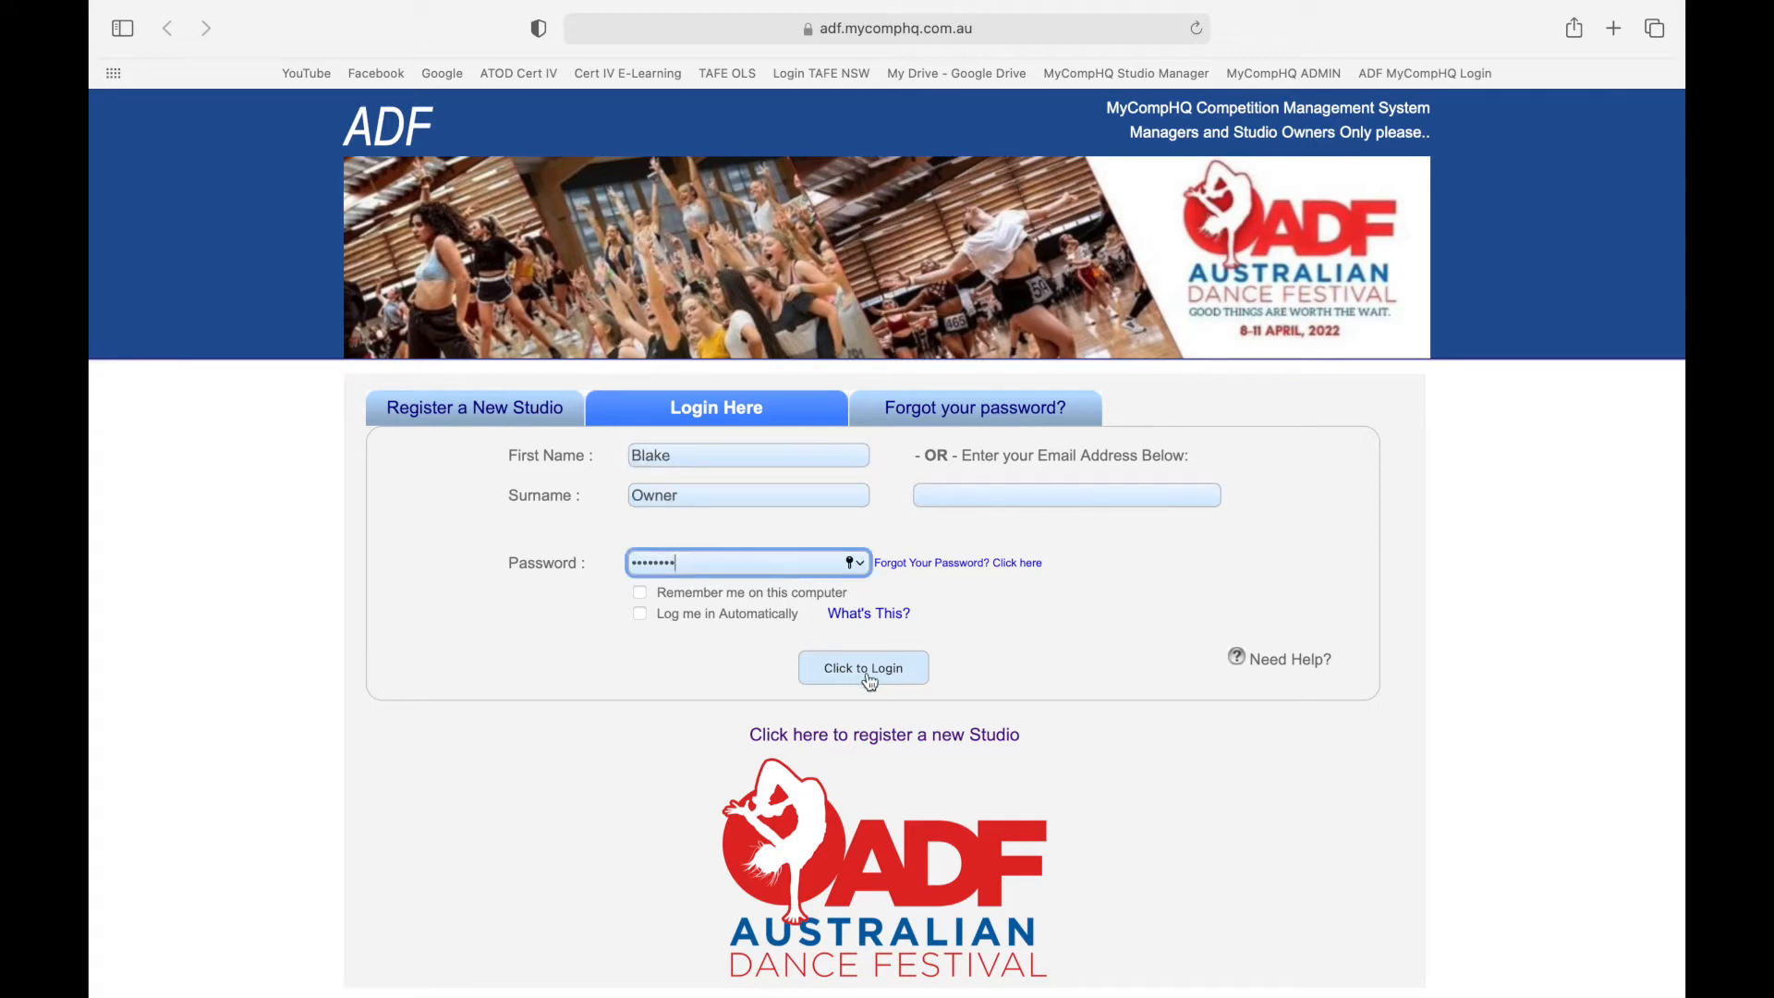
click(865, 668)
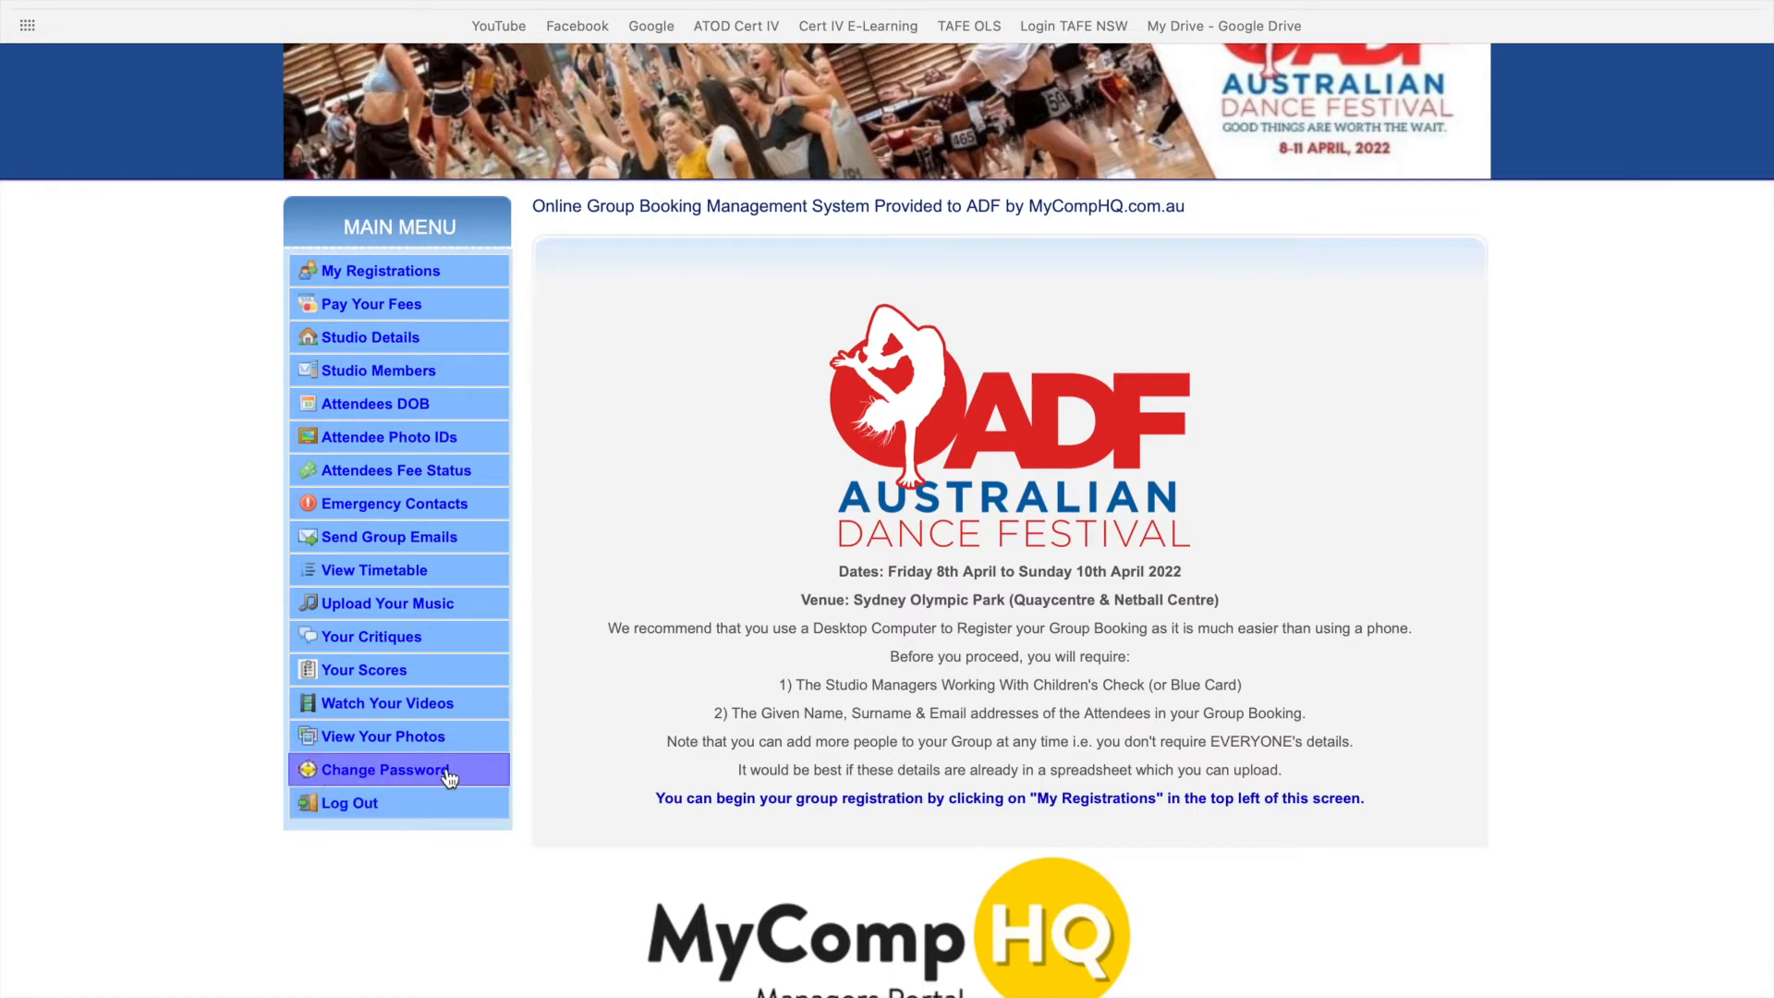
- Change the account password, entering the new password in both fields, and save it
click(375, 770)
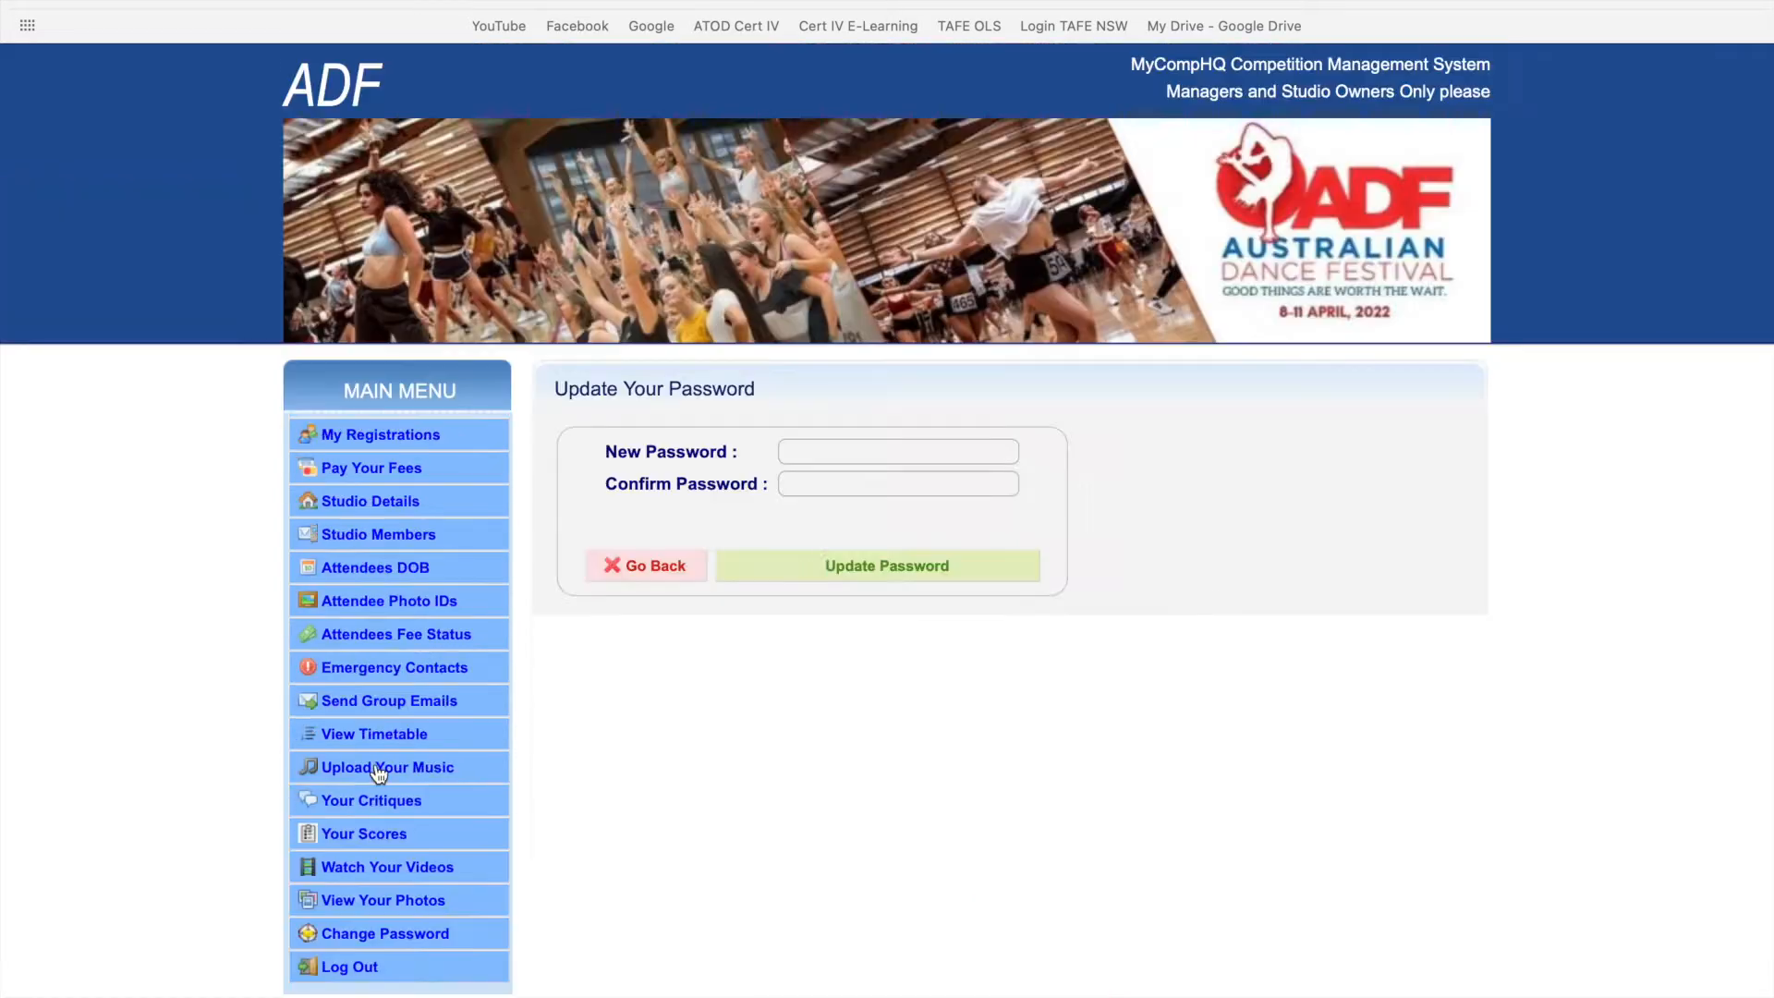
click(807, 449)
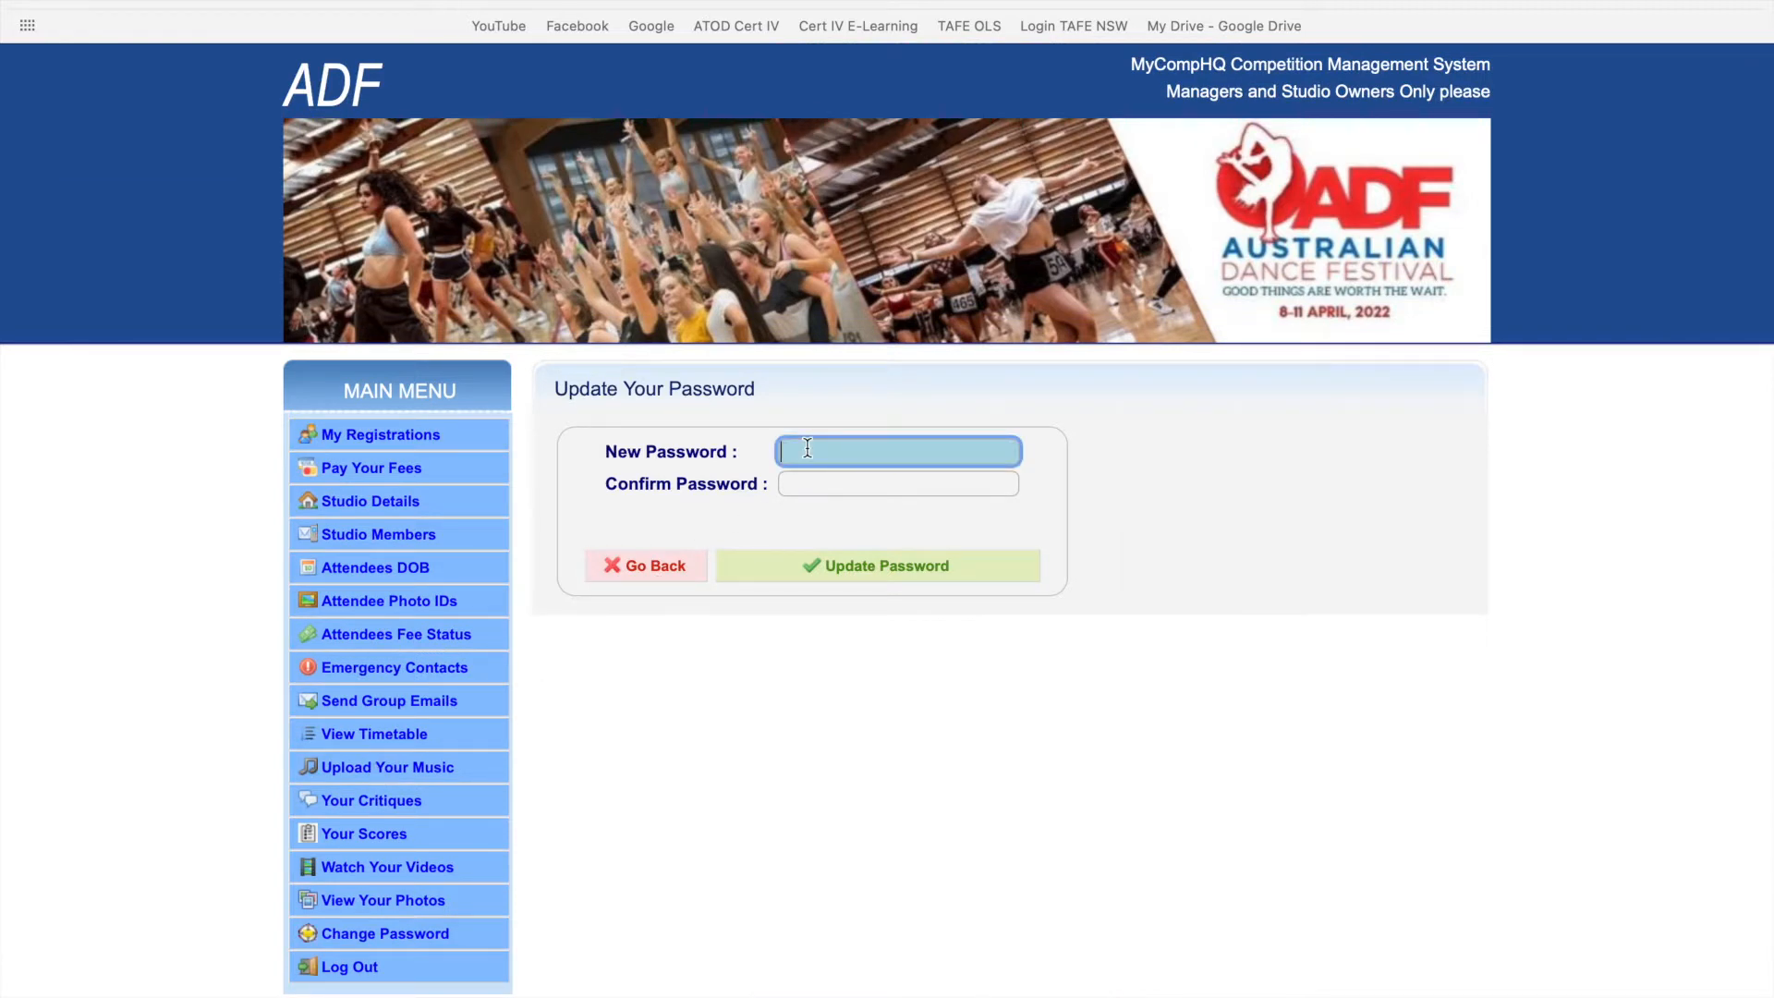
text(PasswordNew)
key(Tab)
text(PasswordNew)
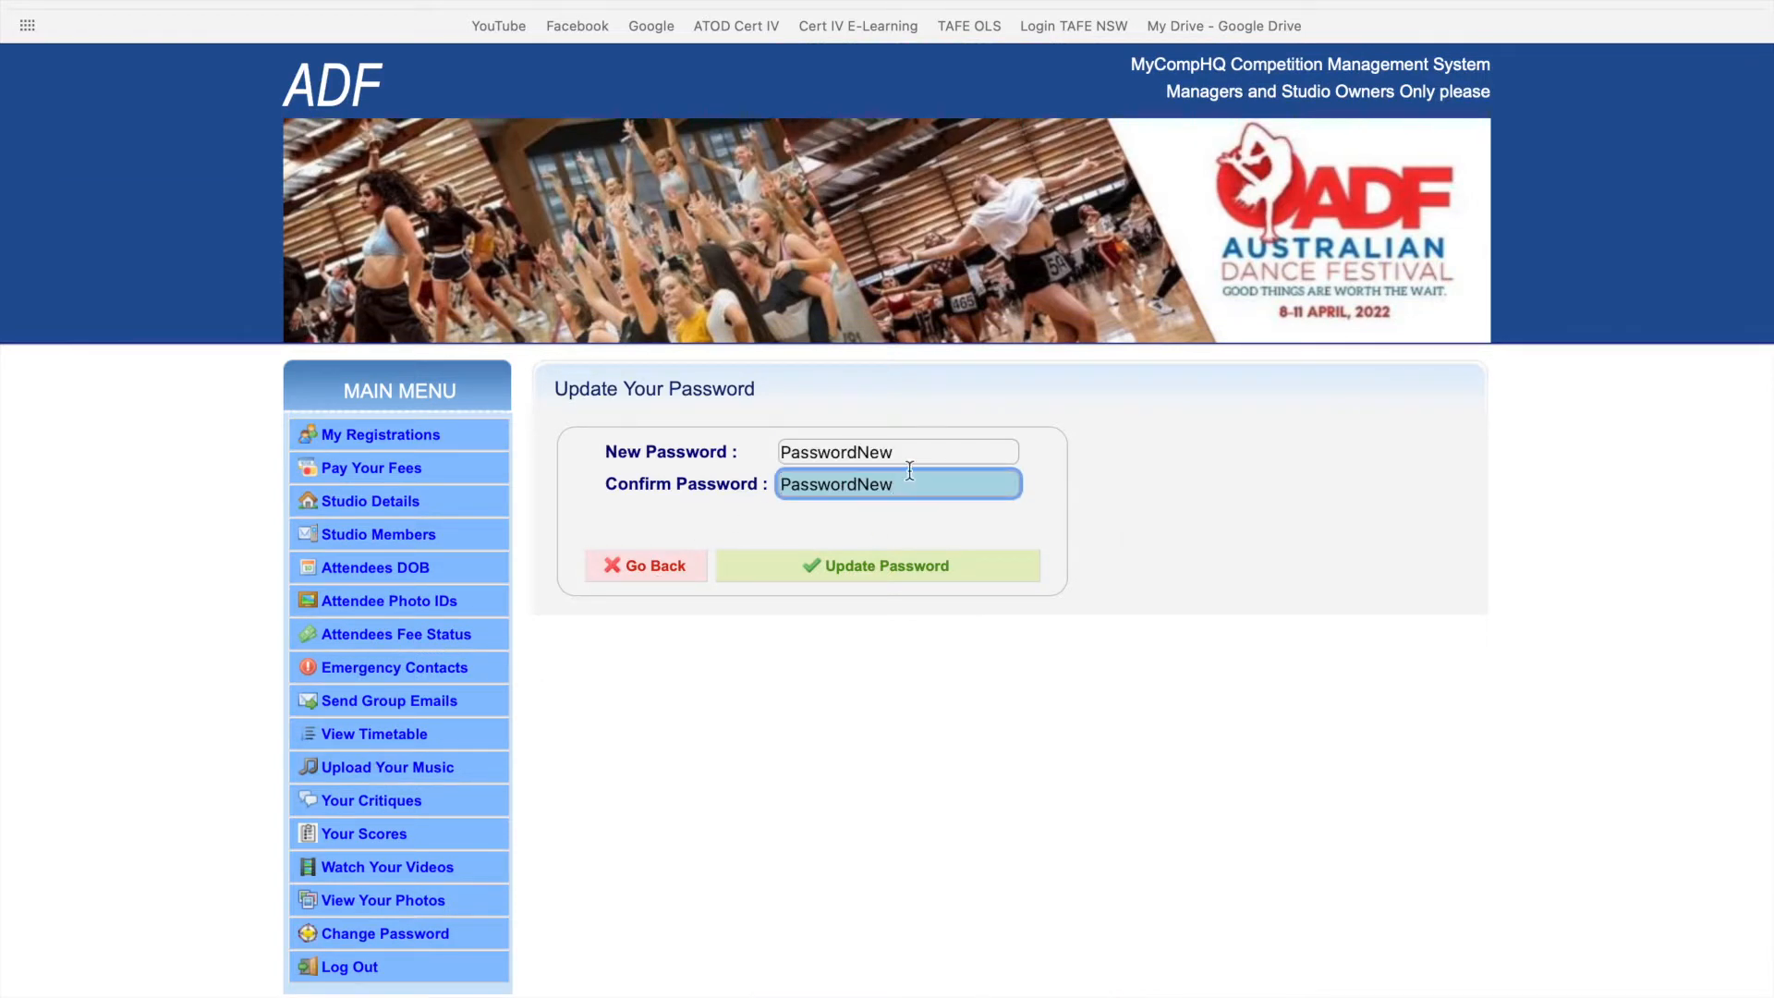
click(883, 577)
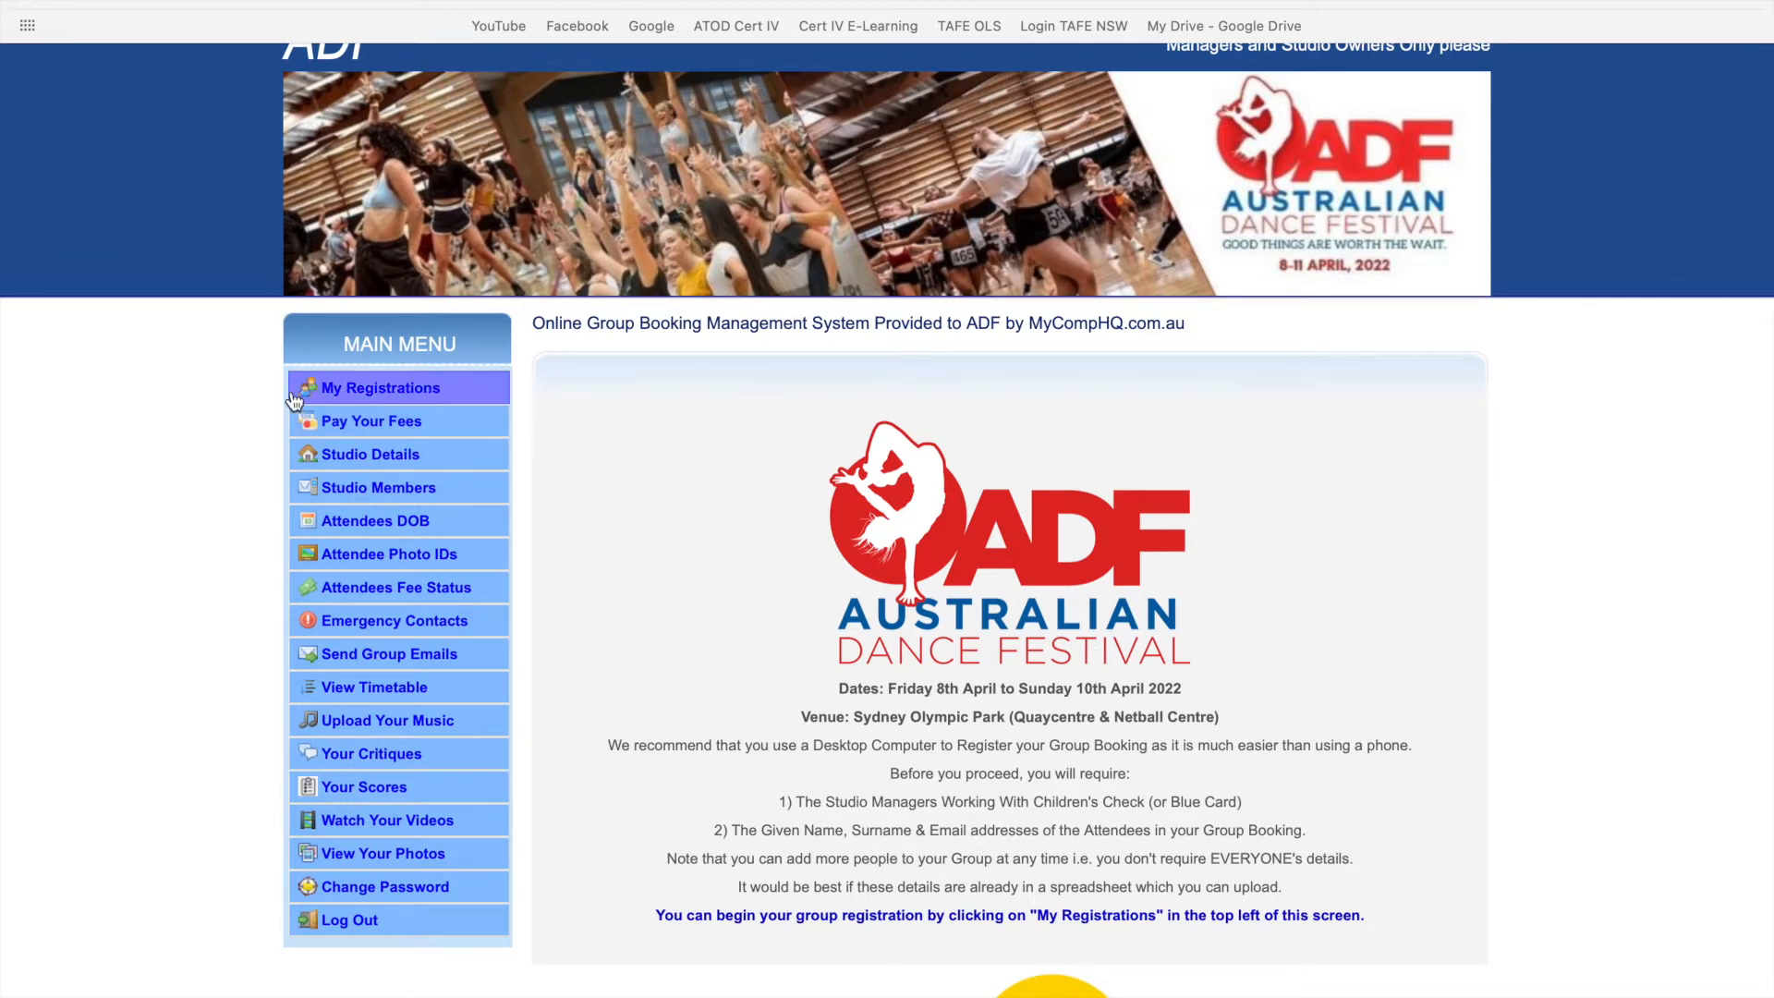
- Open My Registrations, point out the Invited Attendees and Group Booking overview headings, and reach the empty attendee rows
click(387, 388)
scroll(554, 221, down, 2)
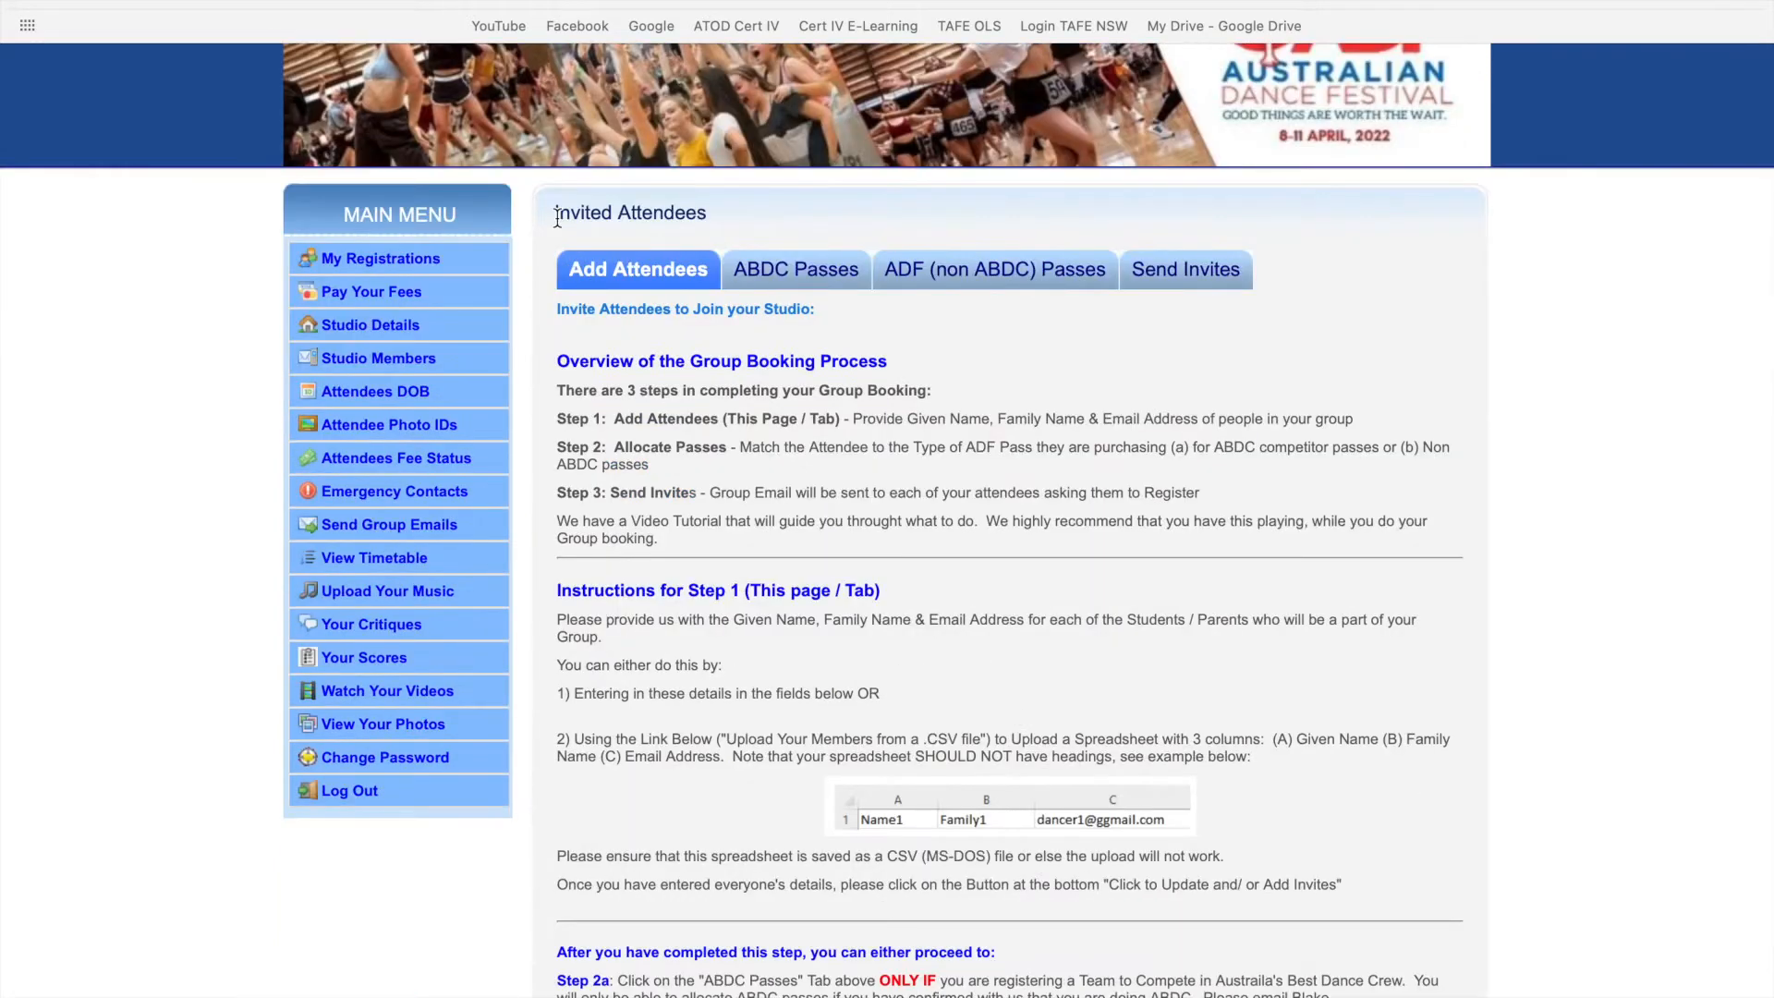
drag(557, 212, 709, 215)
click(729, 222)
drag(555, 361, 879, 366)
click(699, 414)
scroll(687, 517, down, 1)
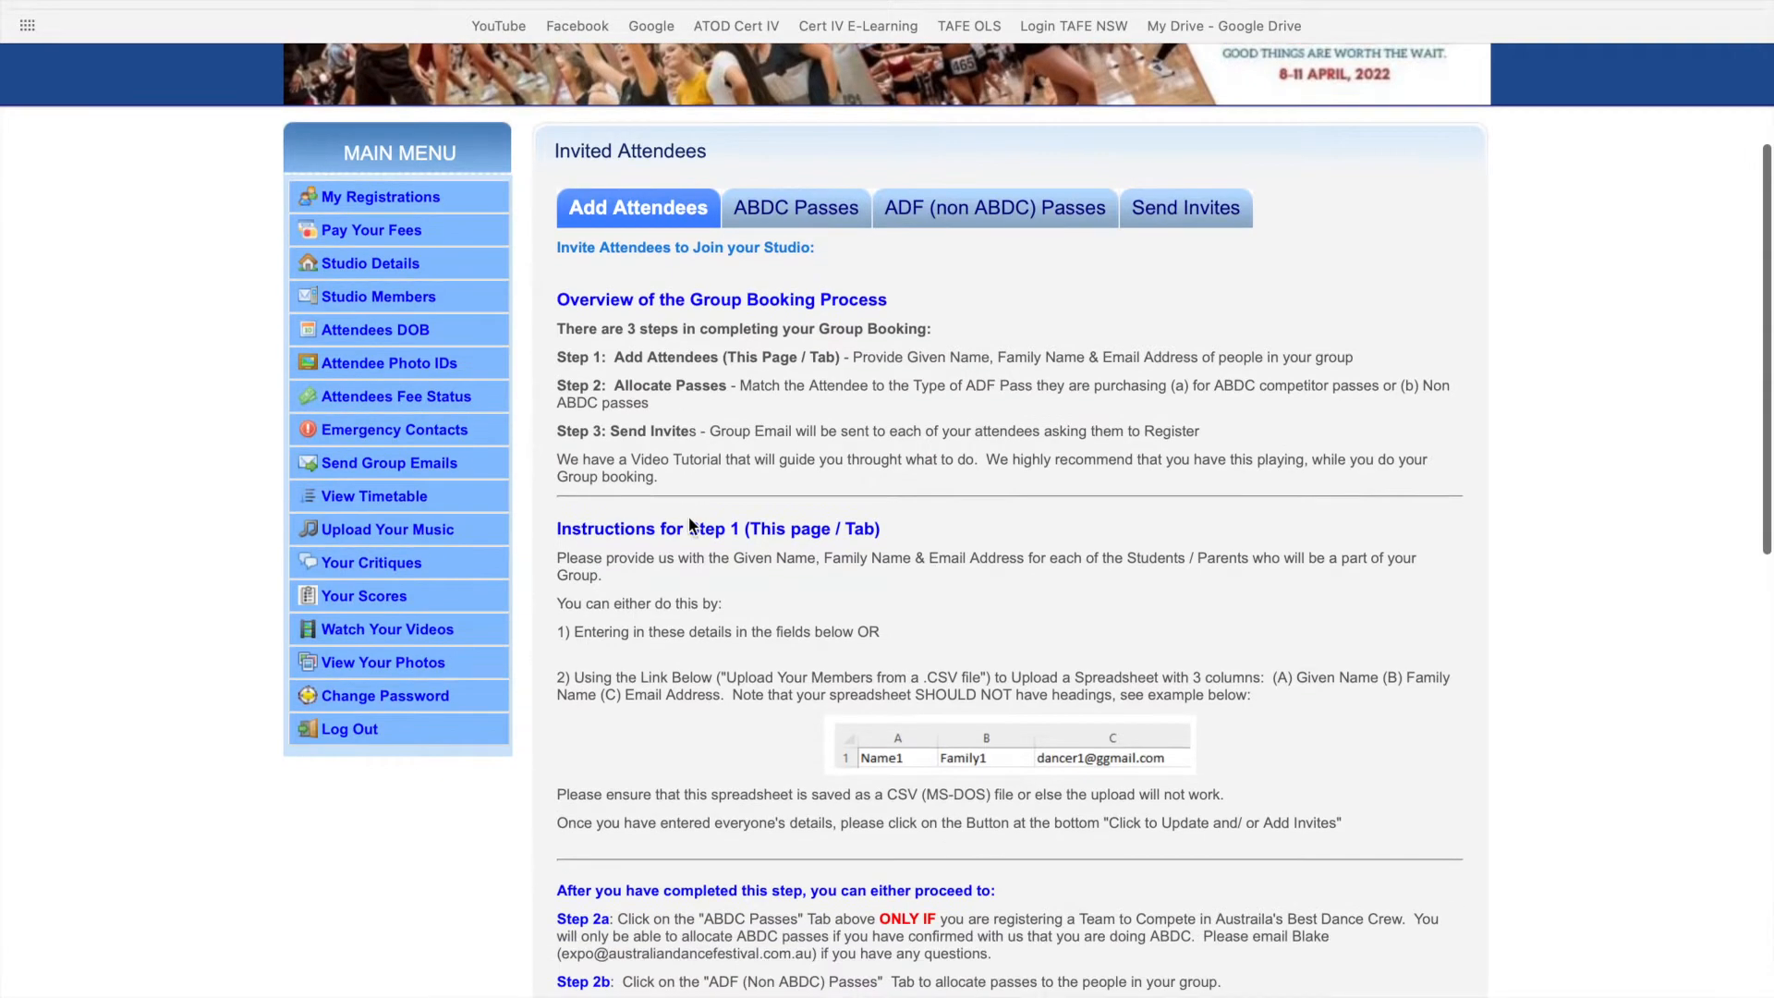
scroll(689, 525, down, 5)
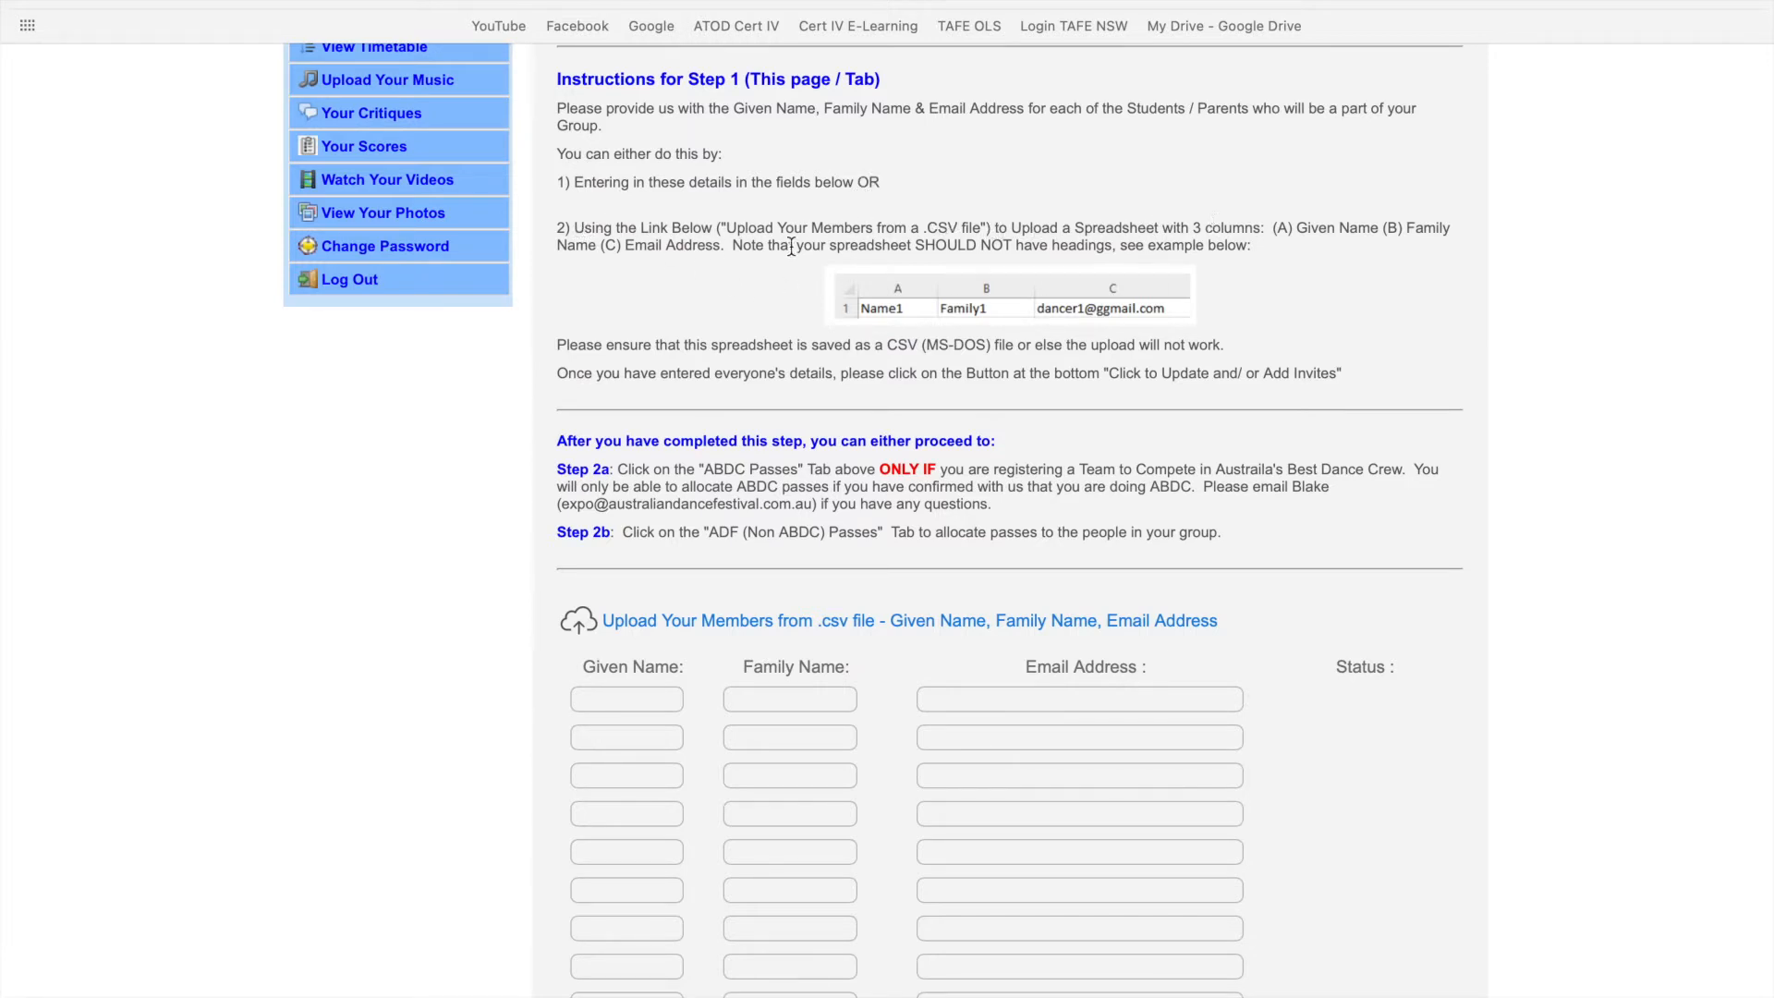
- Enter given names, family names and emails for ABDC 1 to ABDC 8 and save them as invites
scroll(1139, 252, down, 5)
click(649, 151)
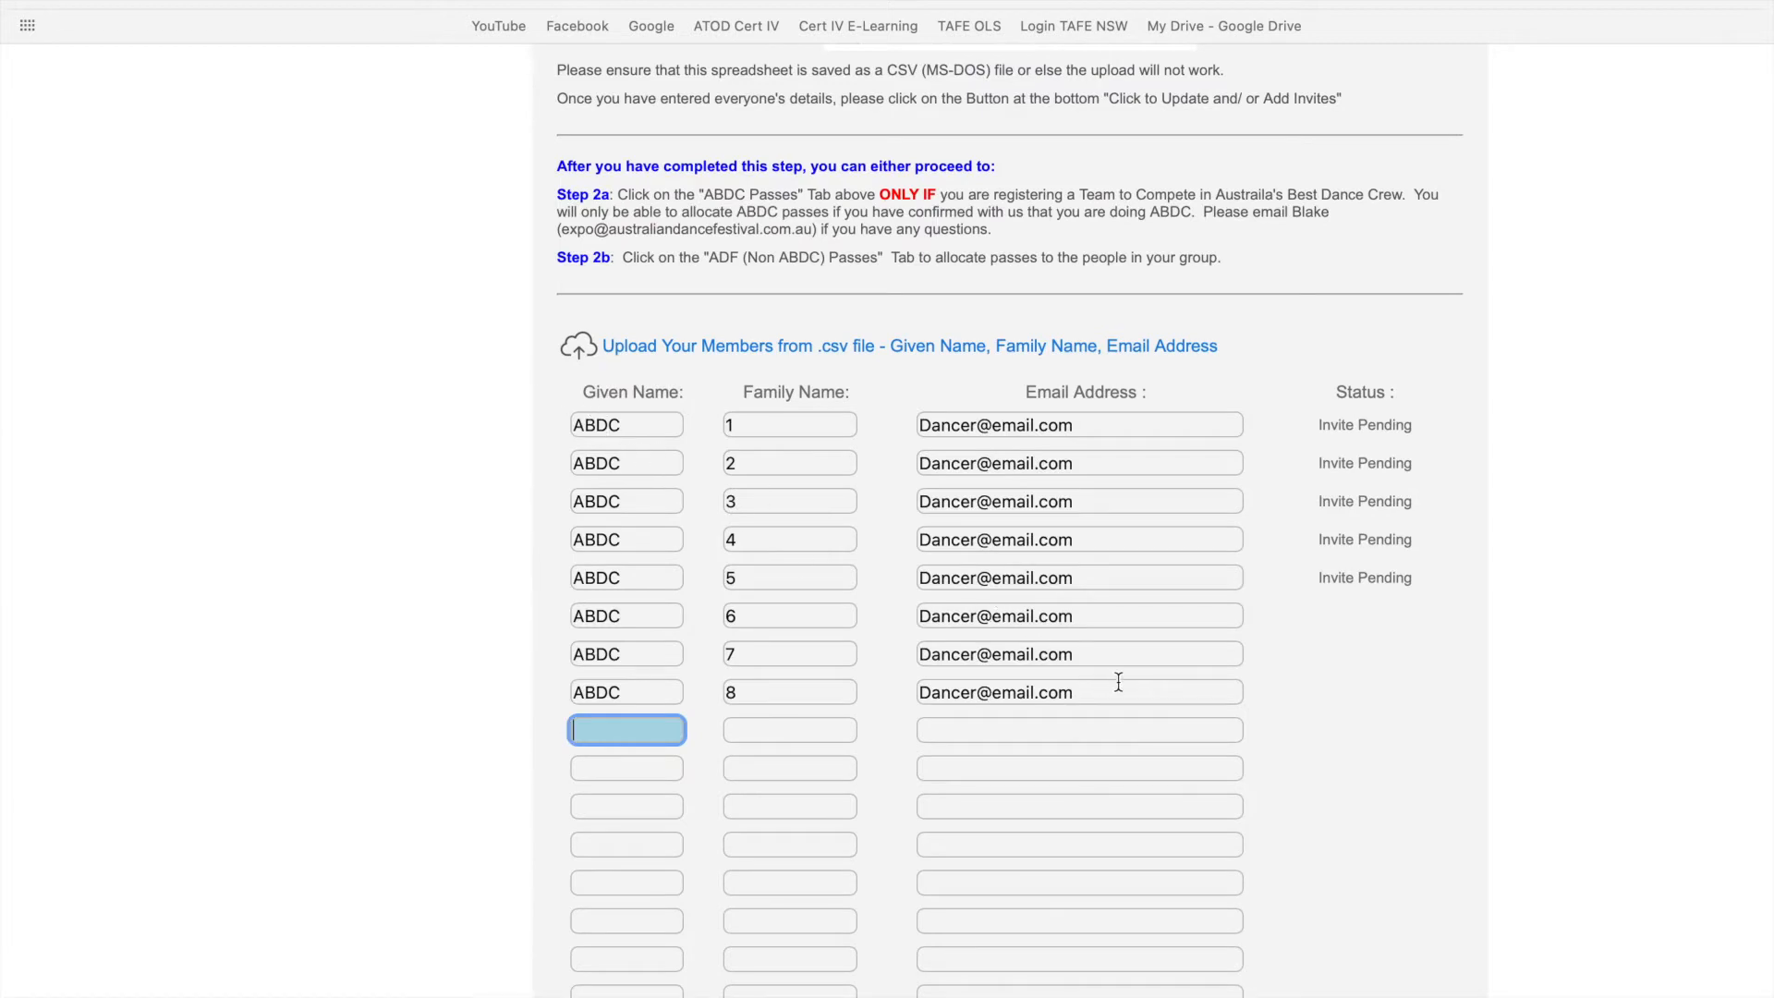
scroll(1118, 681, down, 5)
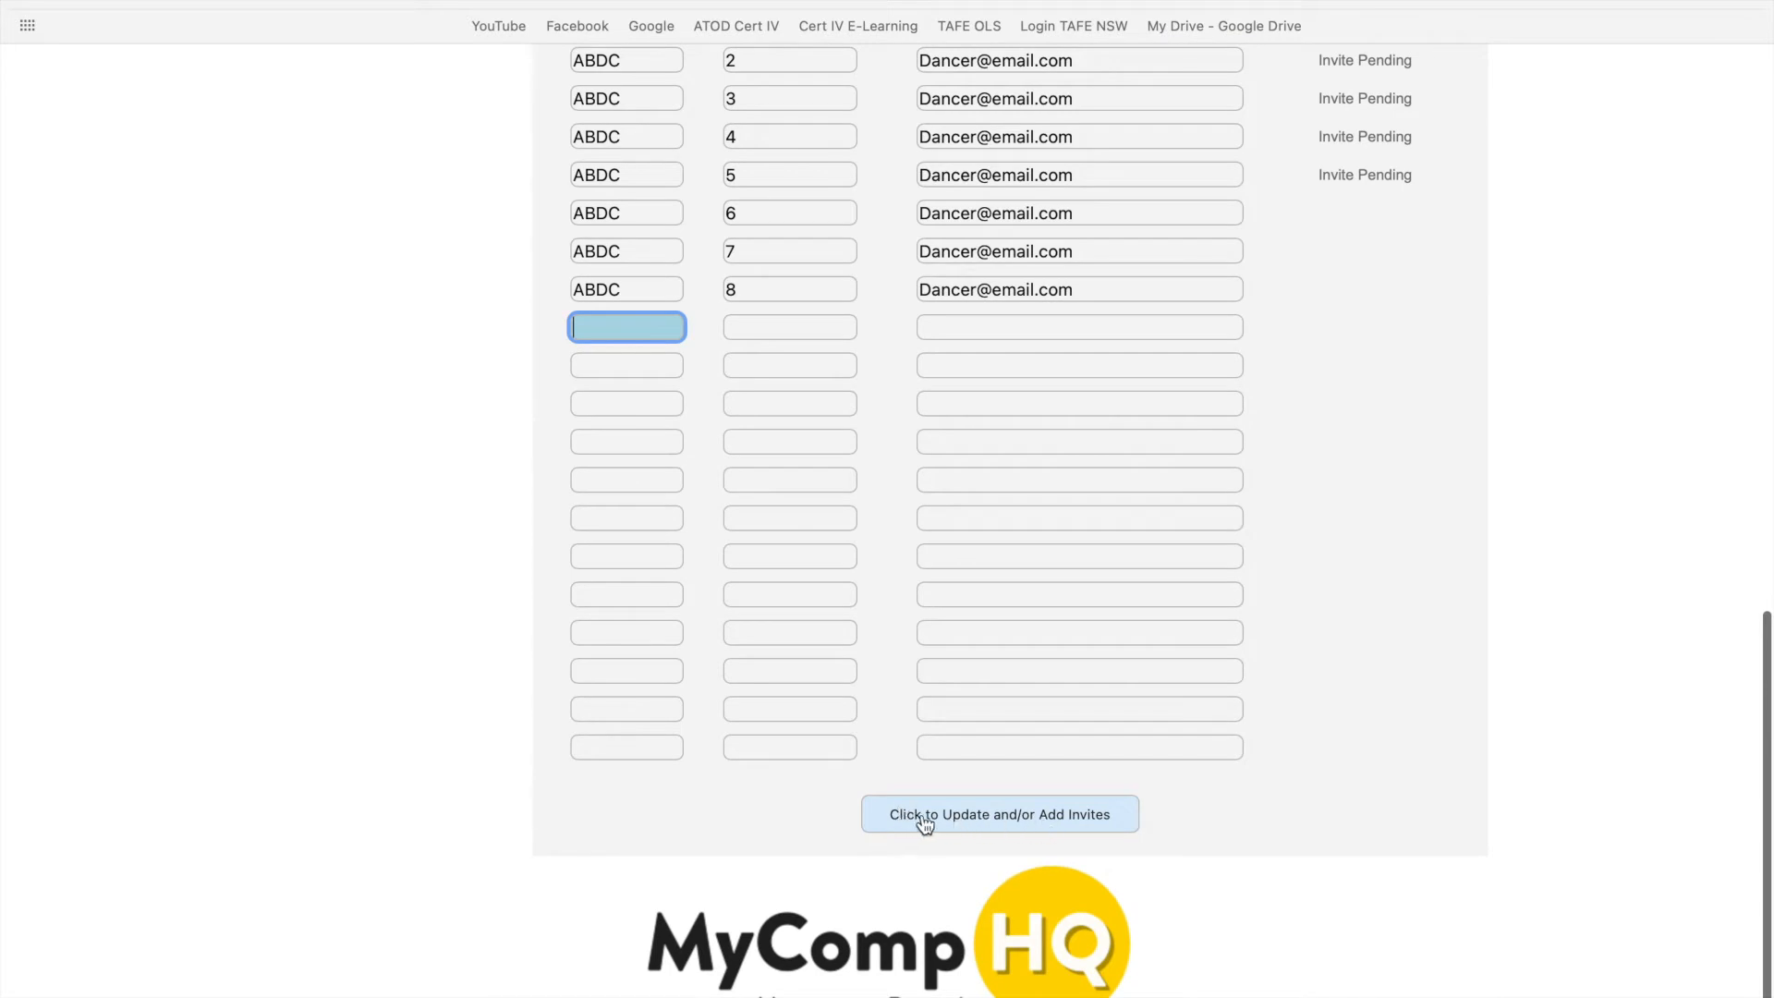
click(996, 814)
scroll(996, 825, down, 6)
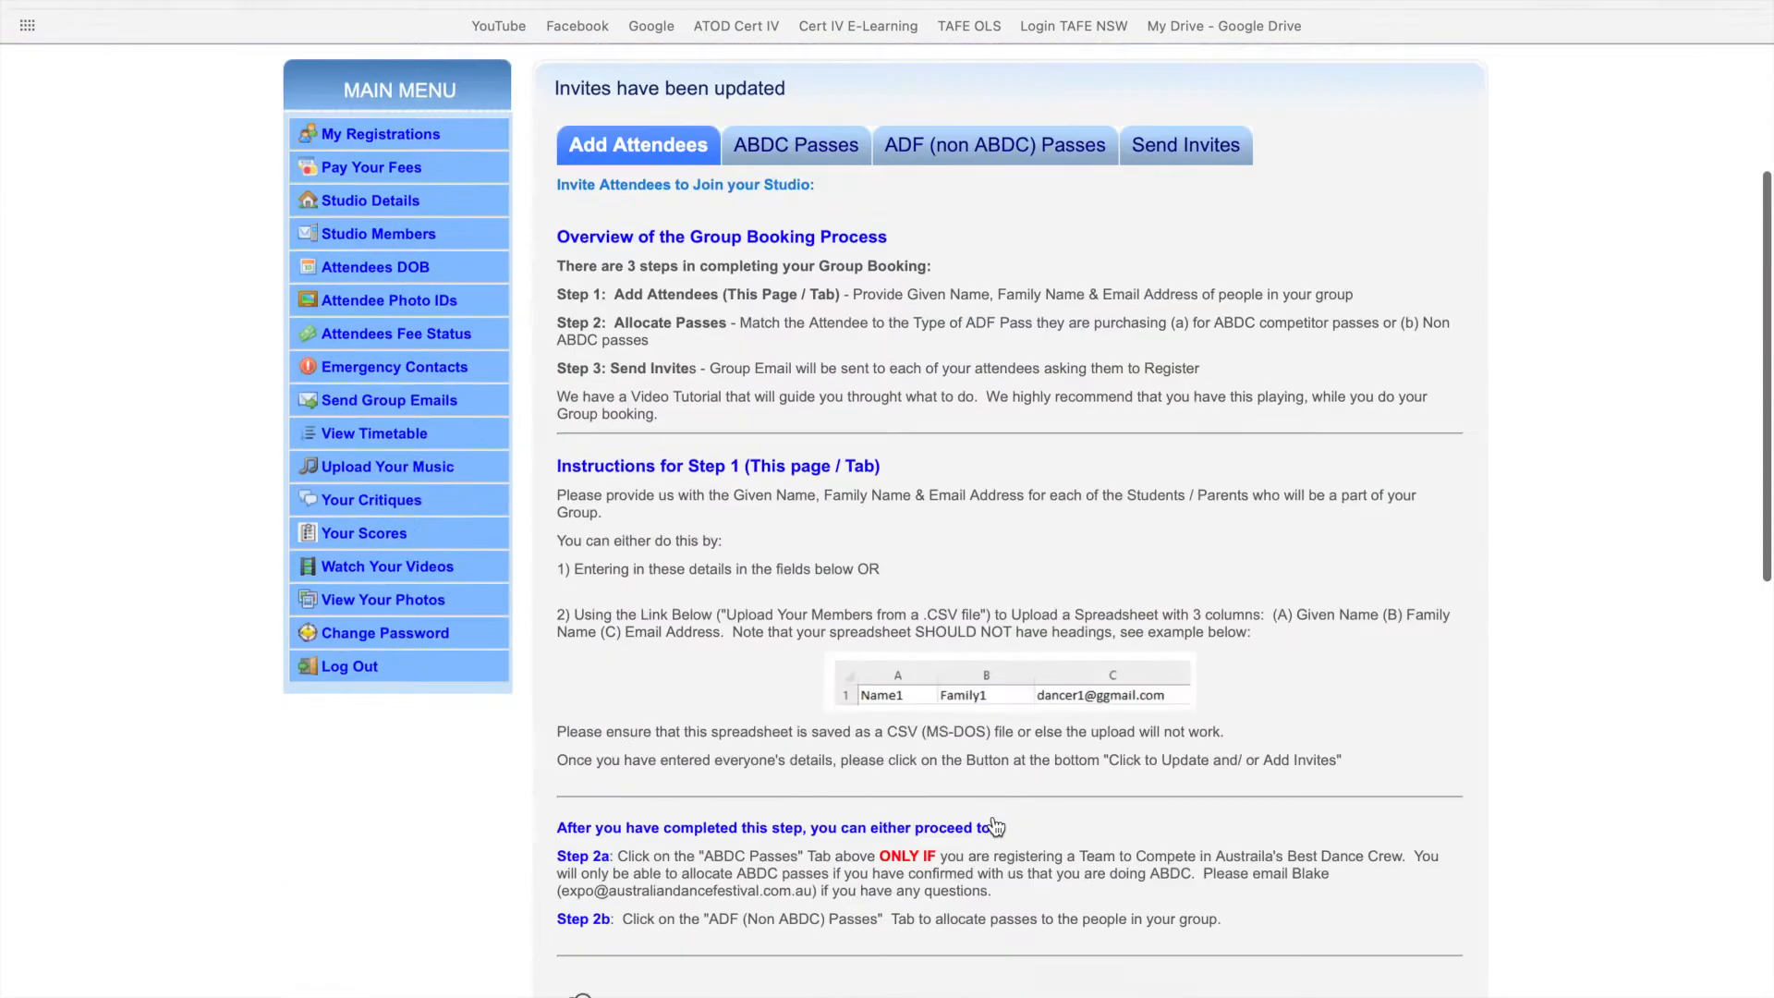
scroll(995, 825, down, 4)
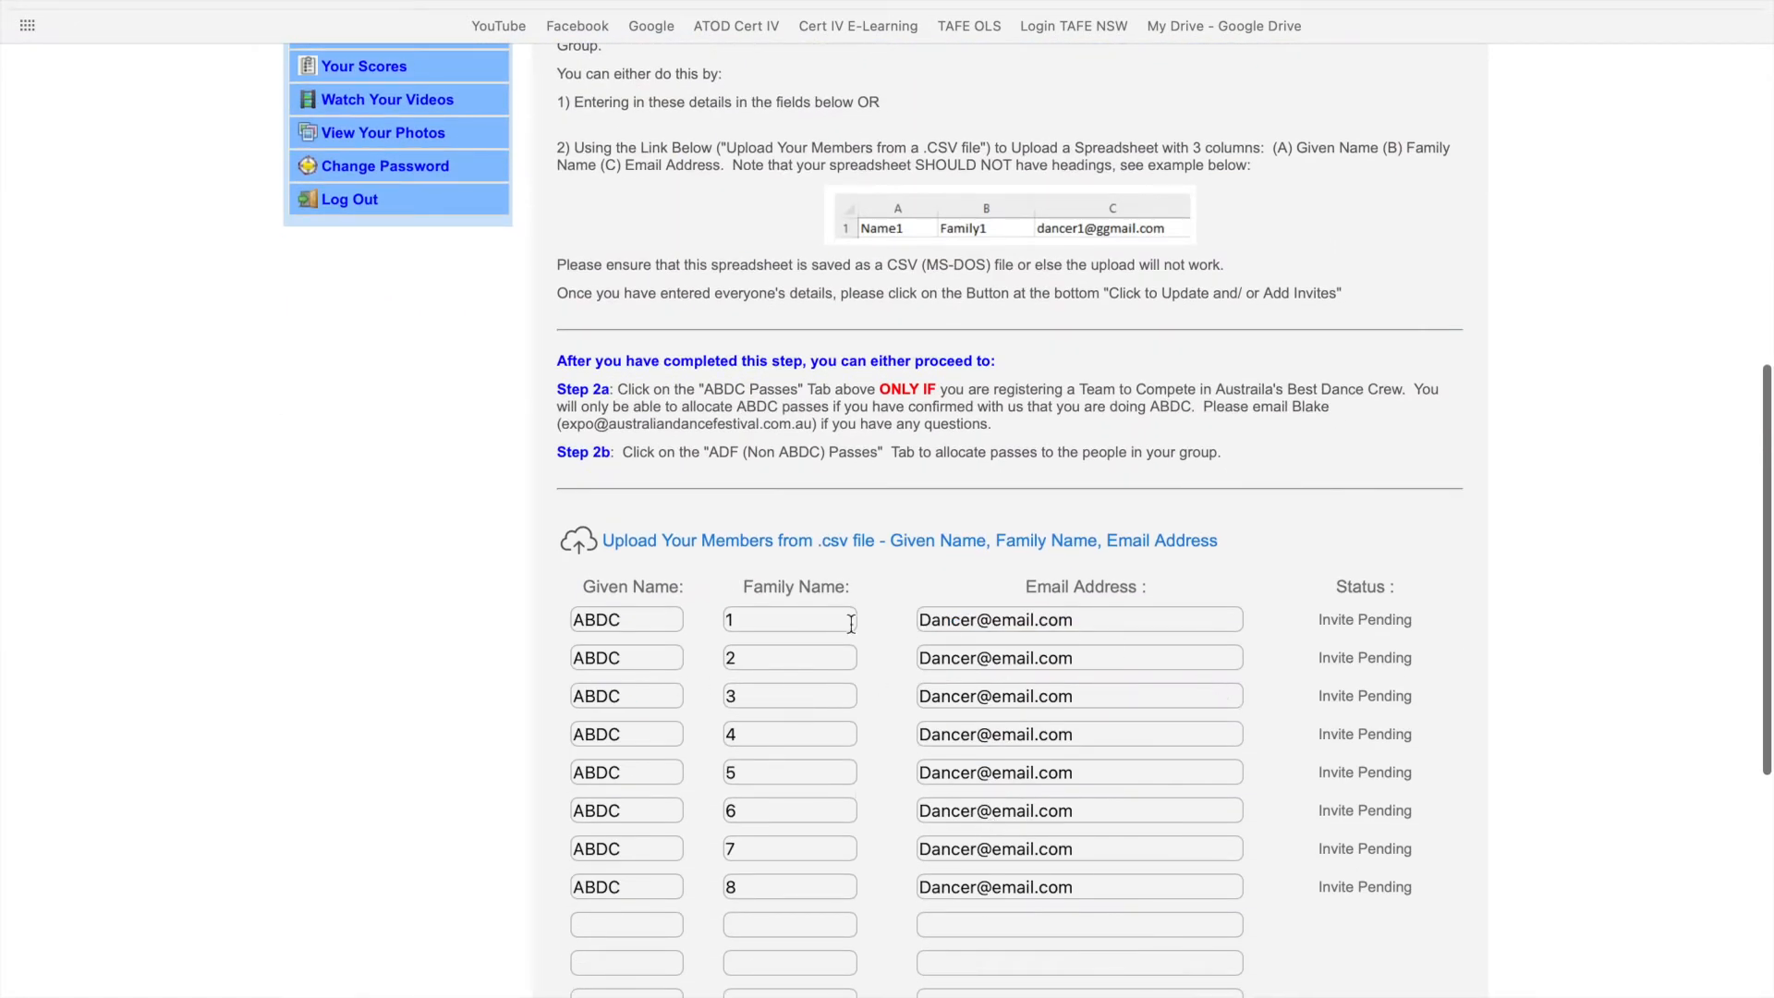
scroll(1150, 886, down, 4)
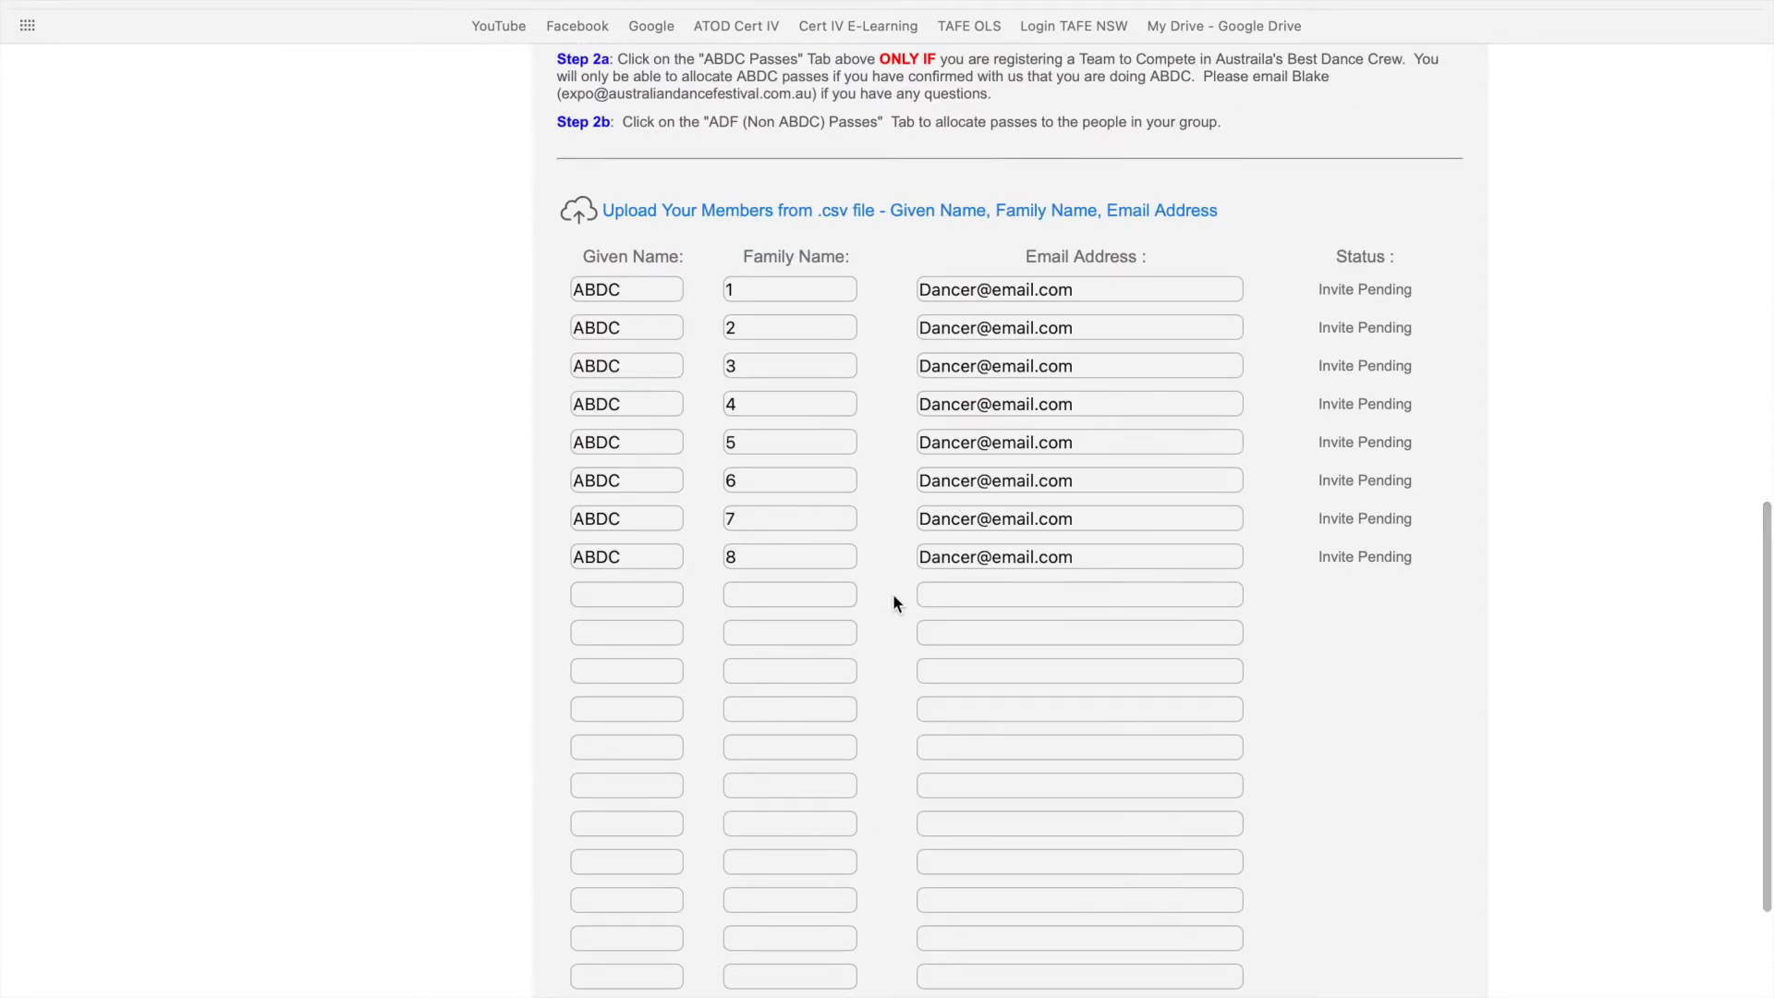
scroll(893, 596, up, 1)
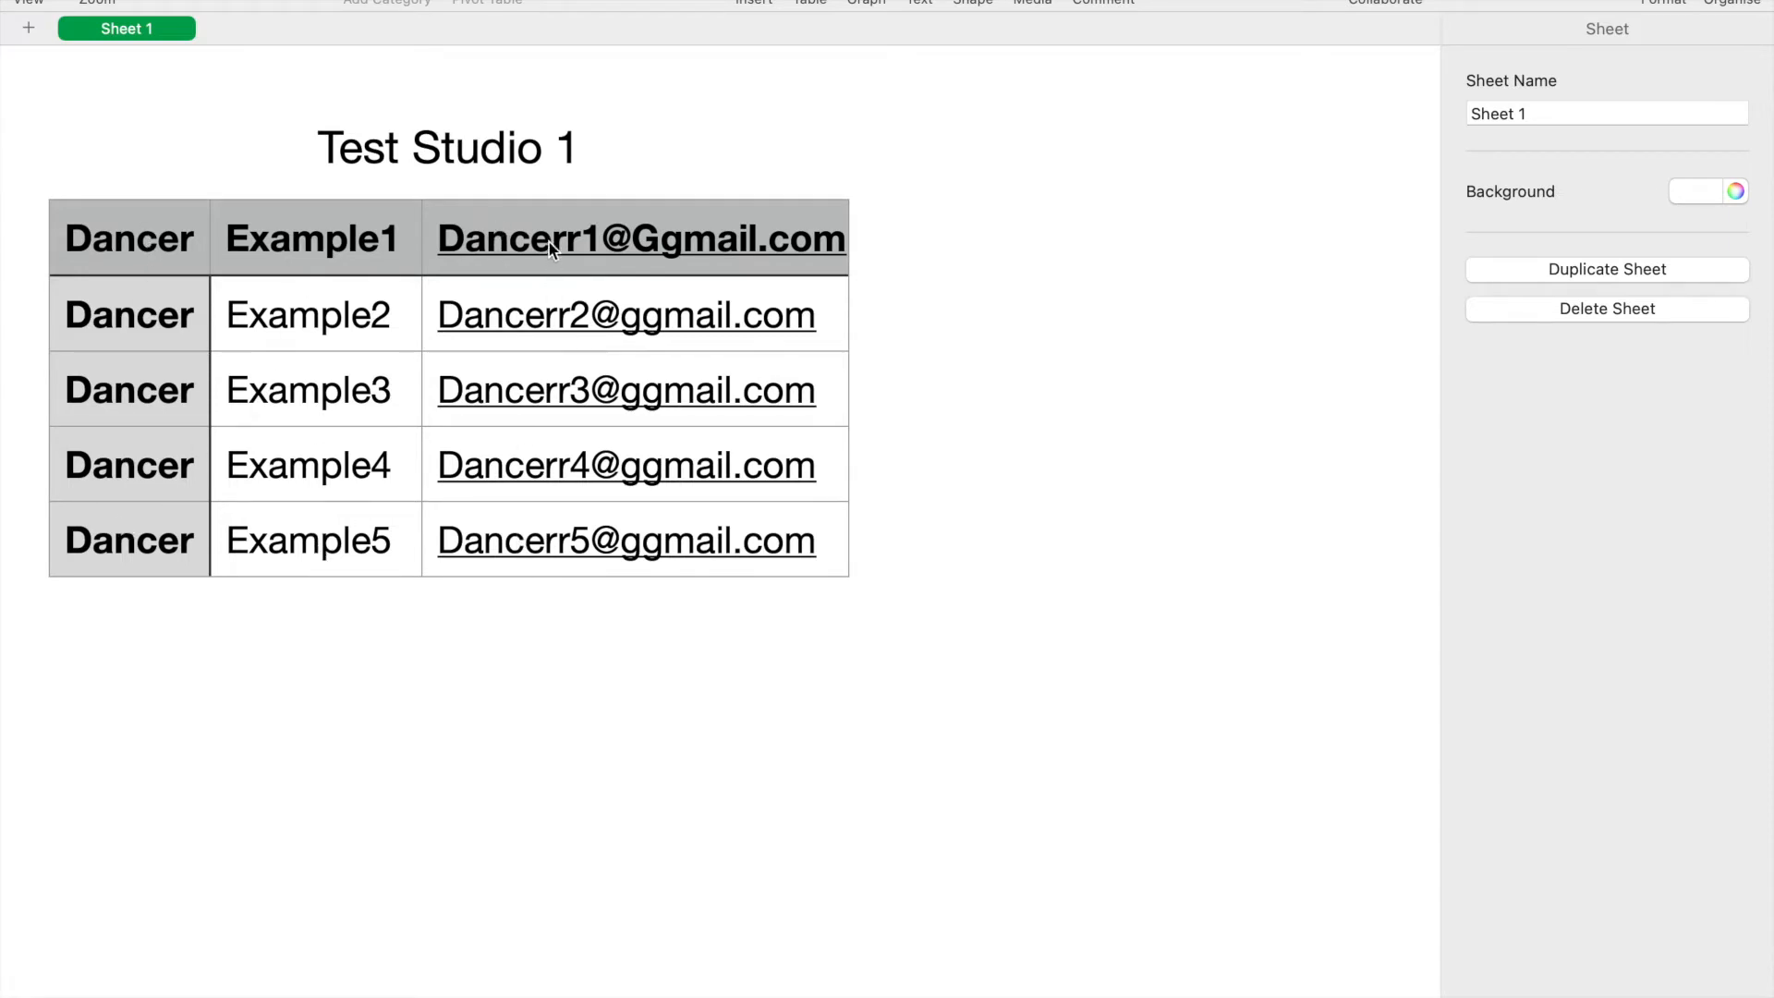
- Point out the given name, family name and email columns of the Test Studio 1 dancer table
click(114, 240)
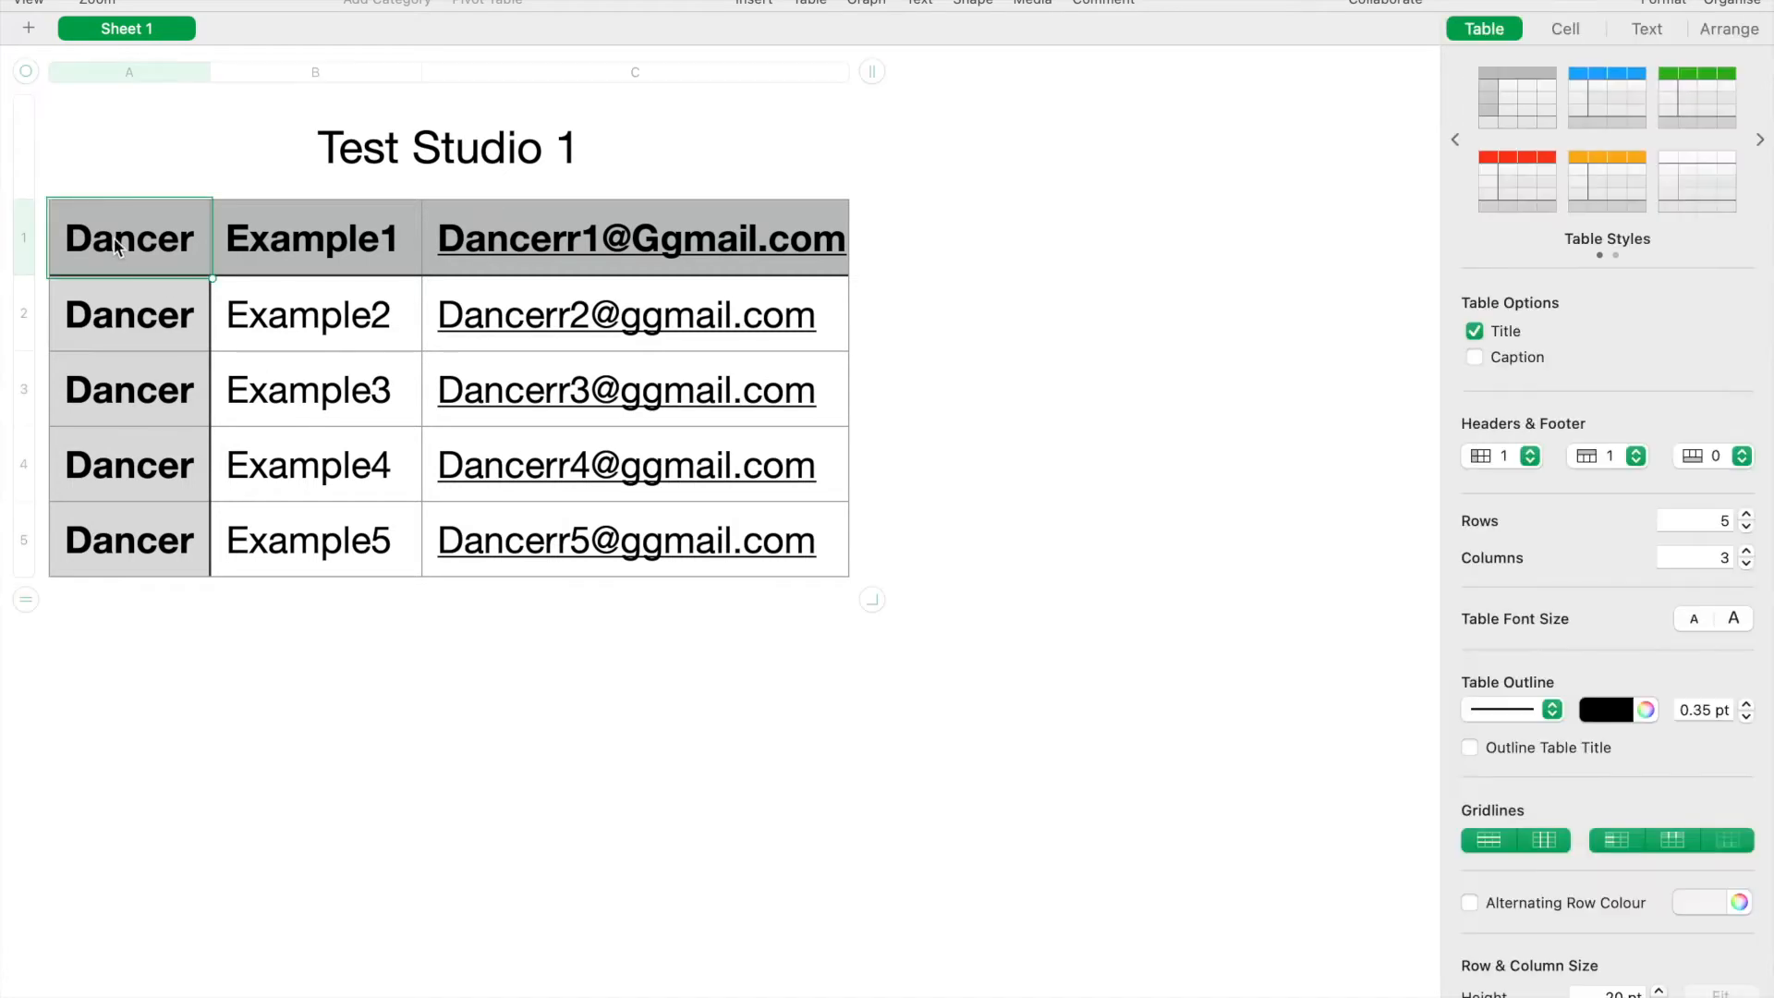
click(255, 247)
click(523, 215)
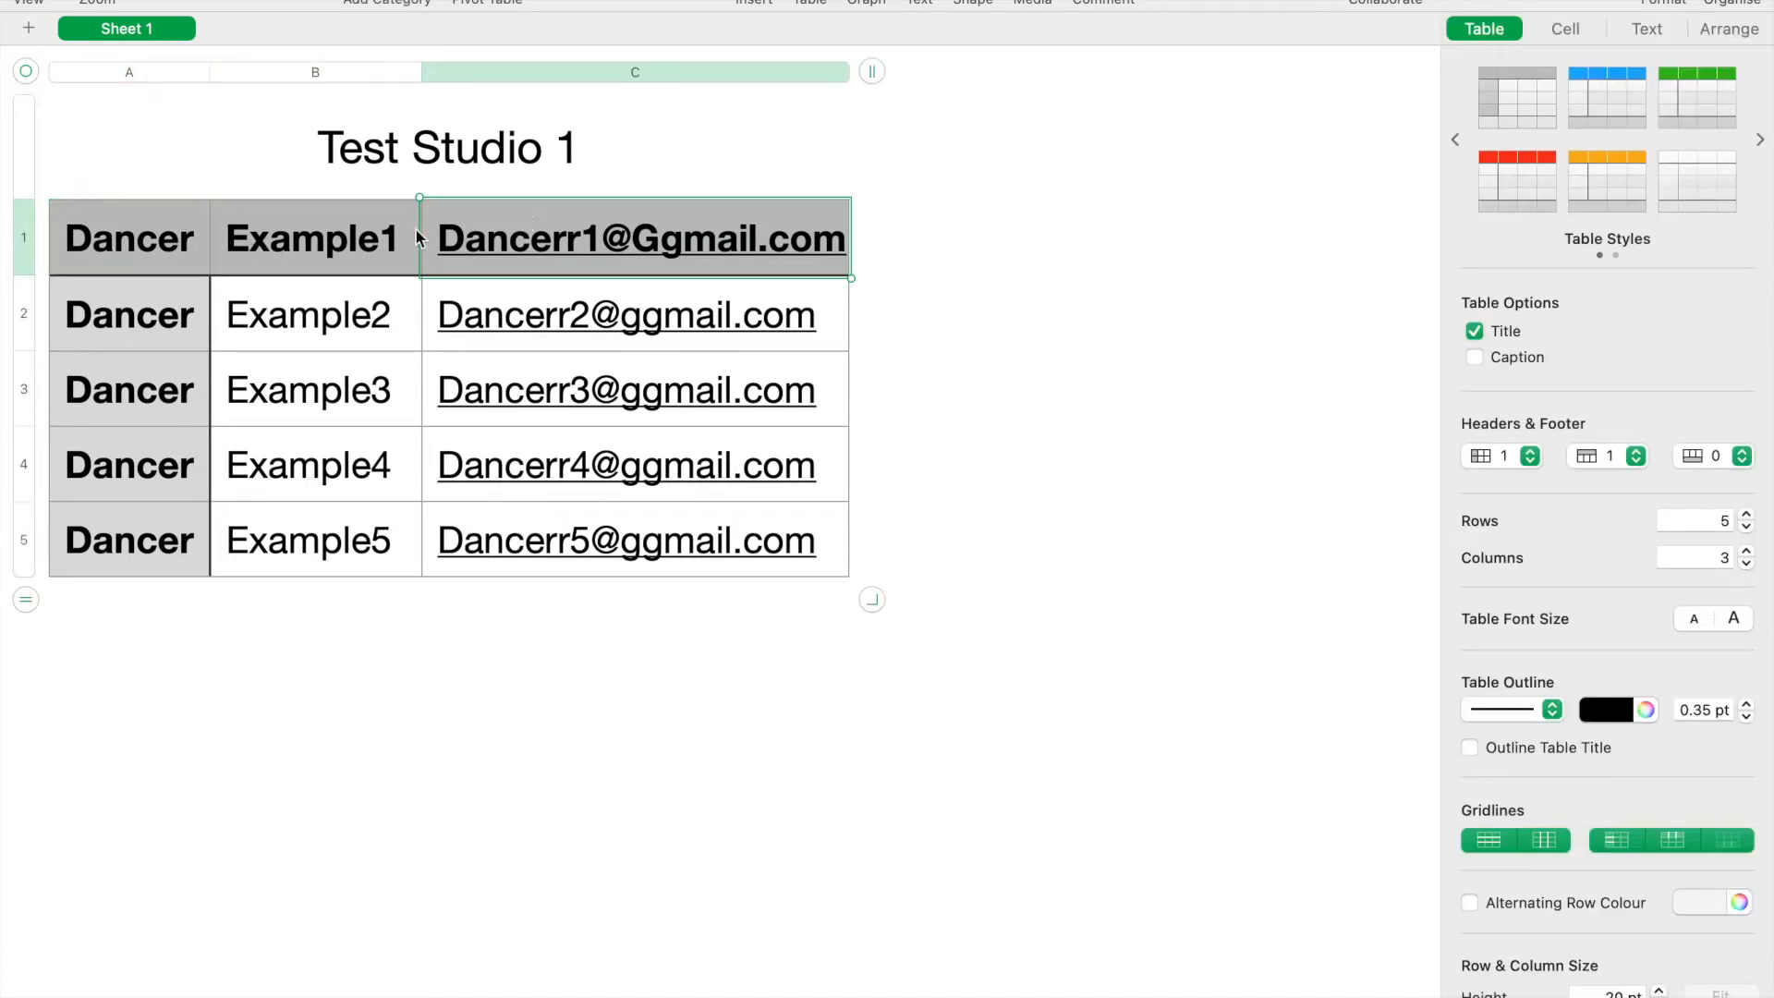
click(177, 238)
click(262, 247)
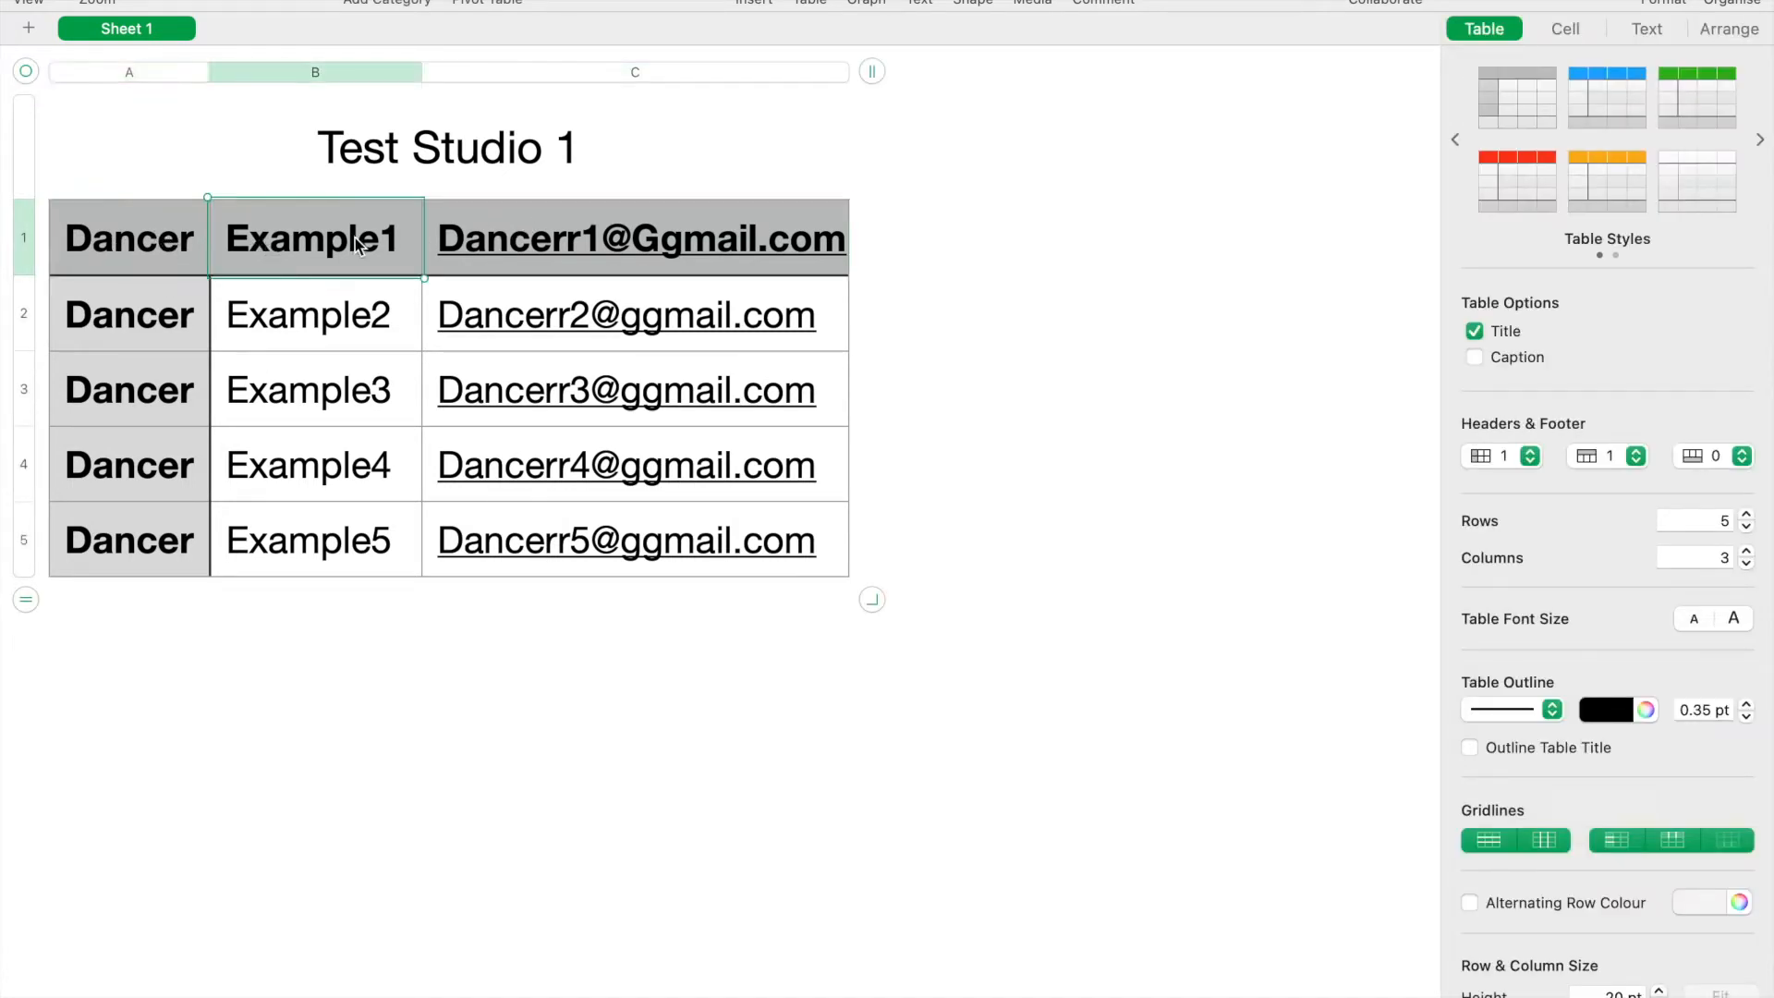
click(503, 214)
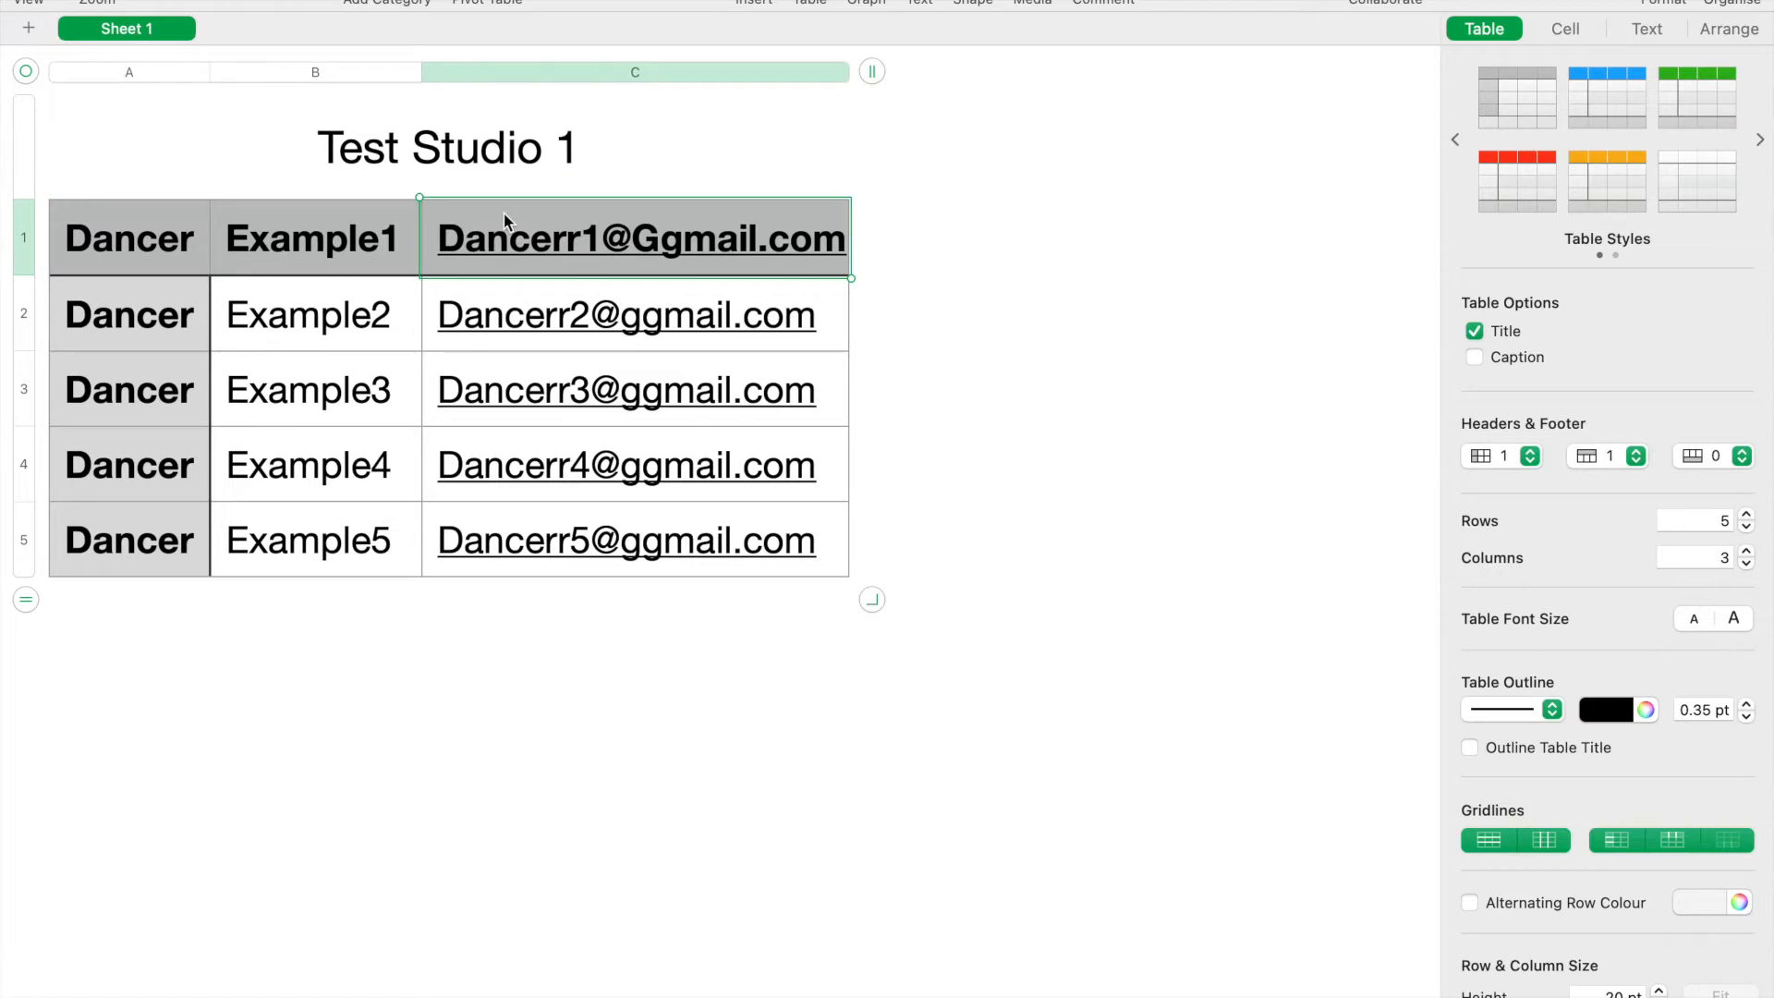
click(416, 647)
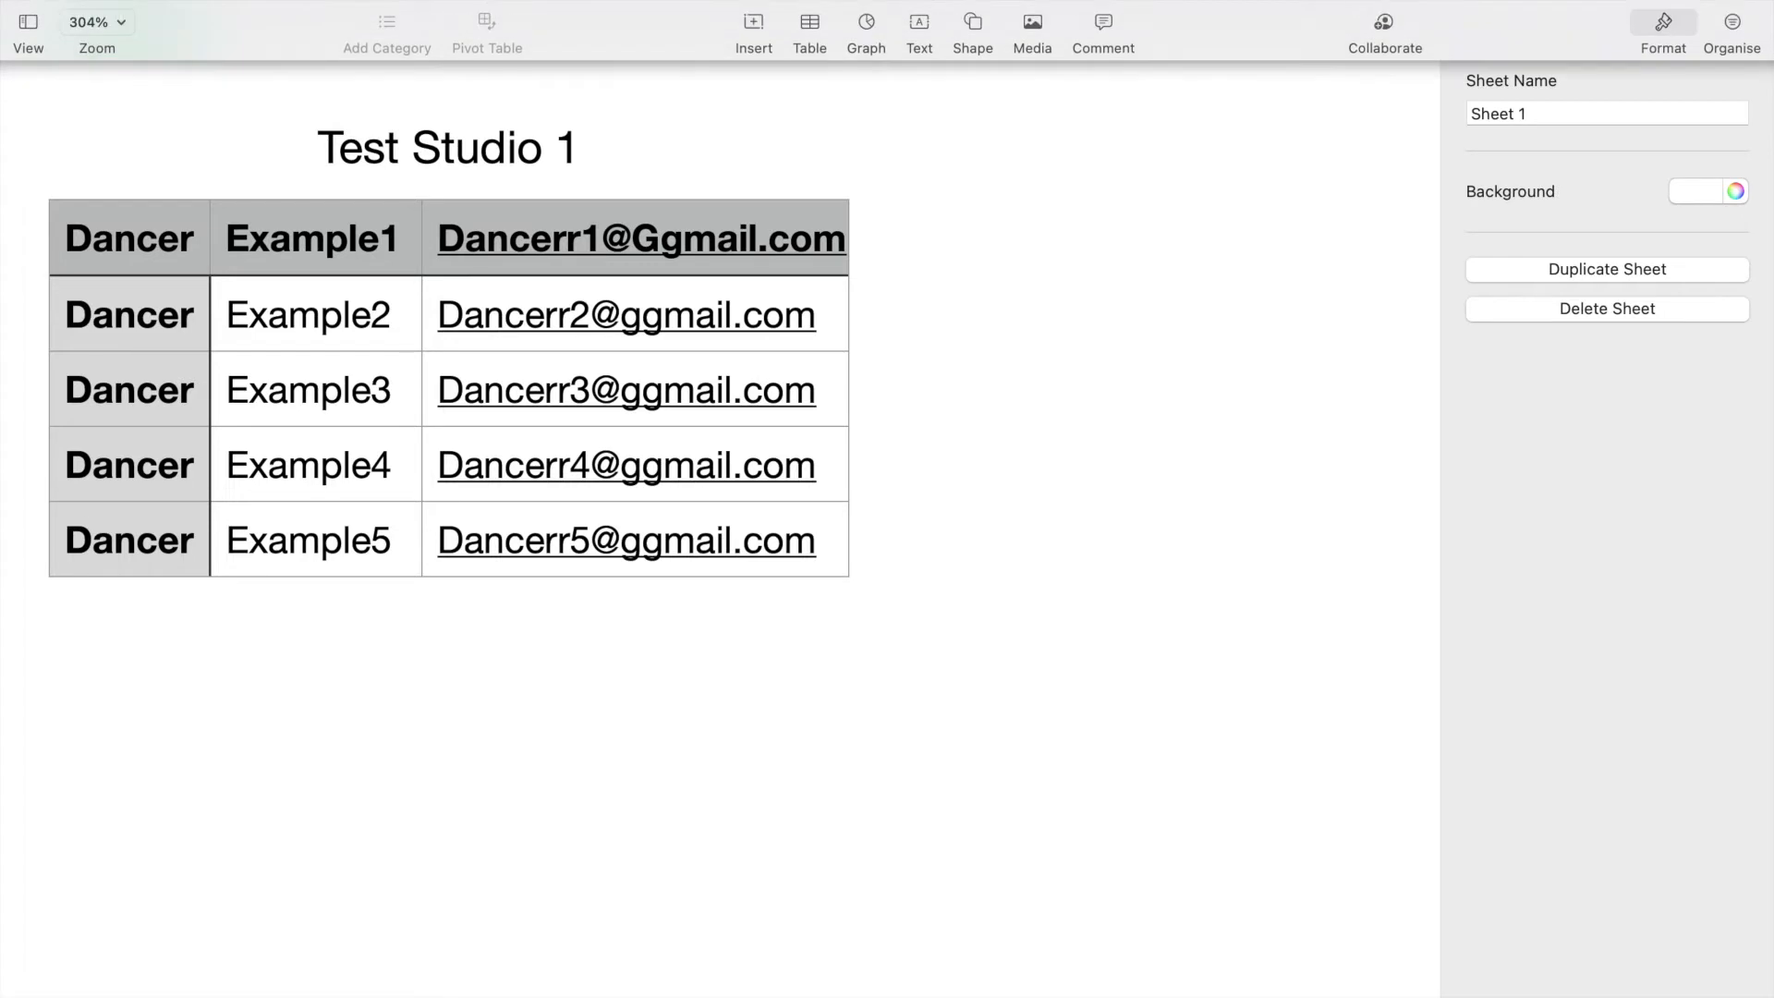
- Export the sheet as a CSV named Test Studio 2 to the Desktop
click(178, 1)
mouse_move(253, 252)
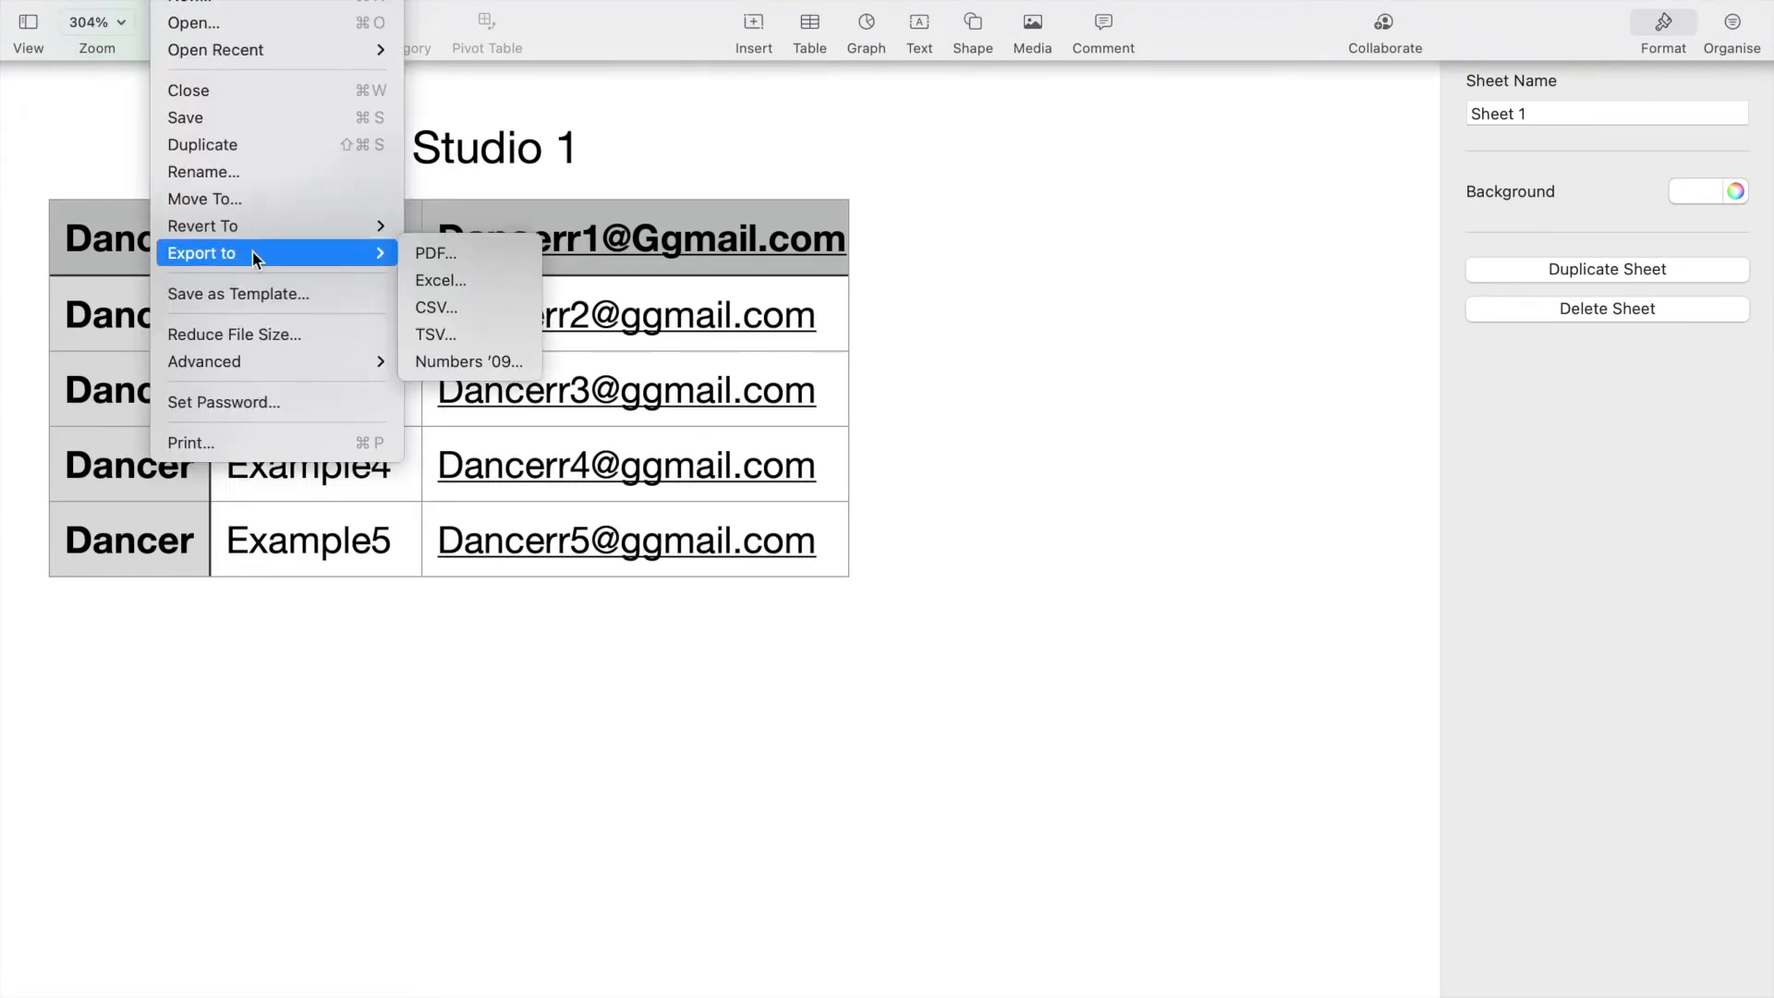
click(435, 313)
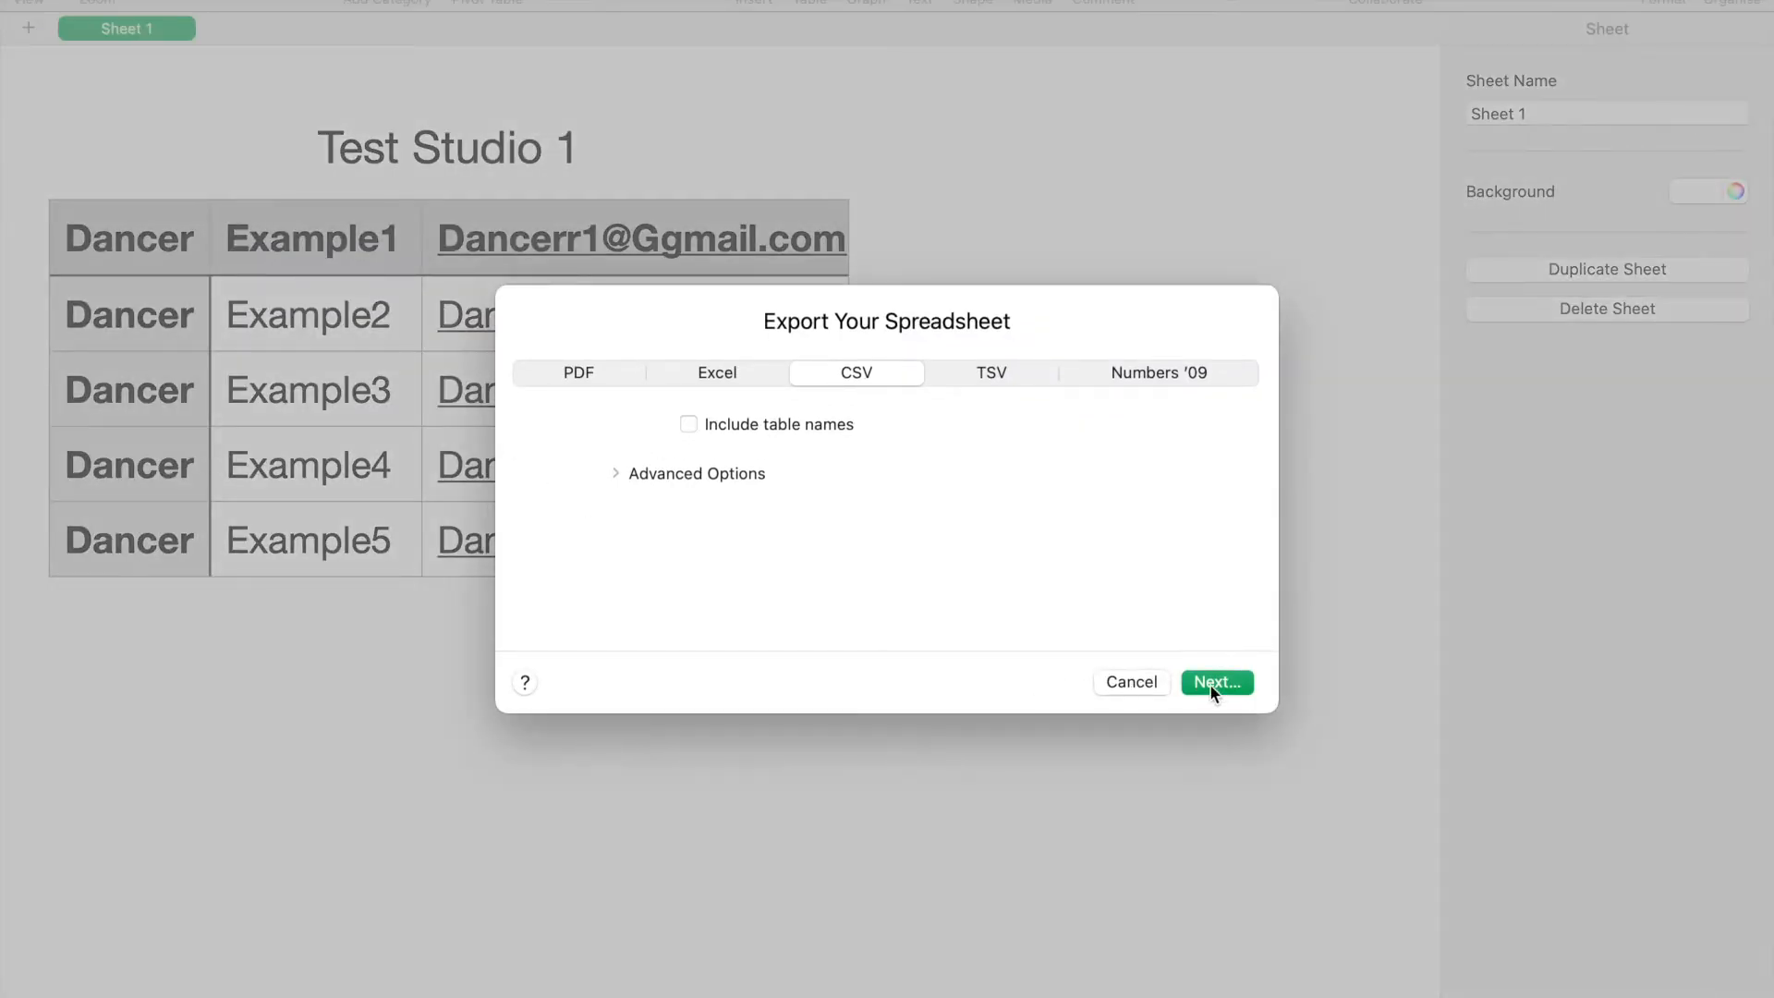
click(1210, 684)
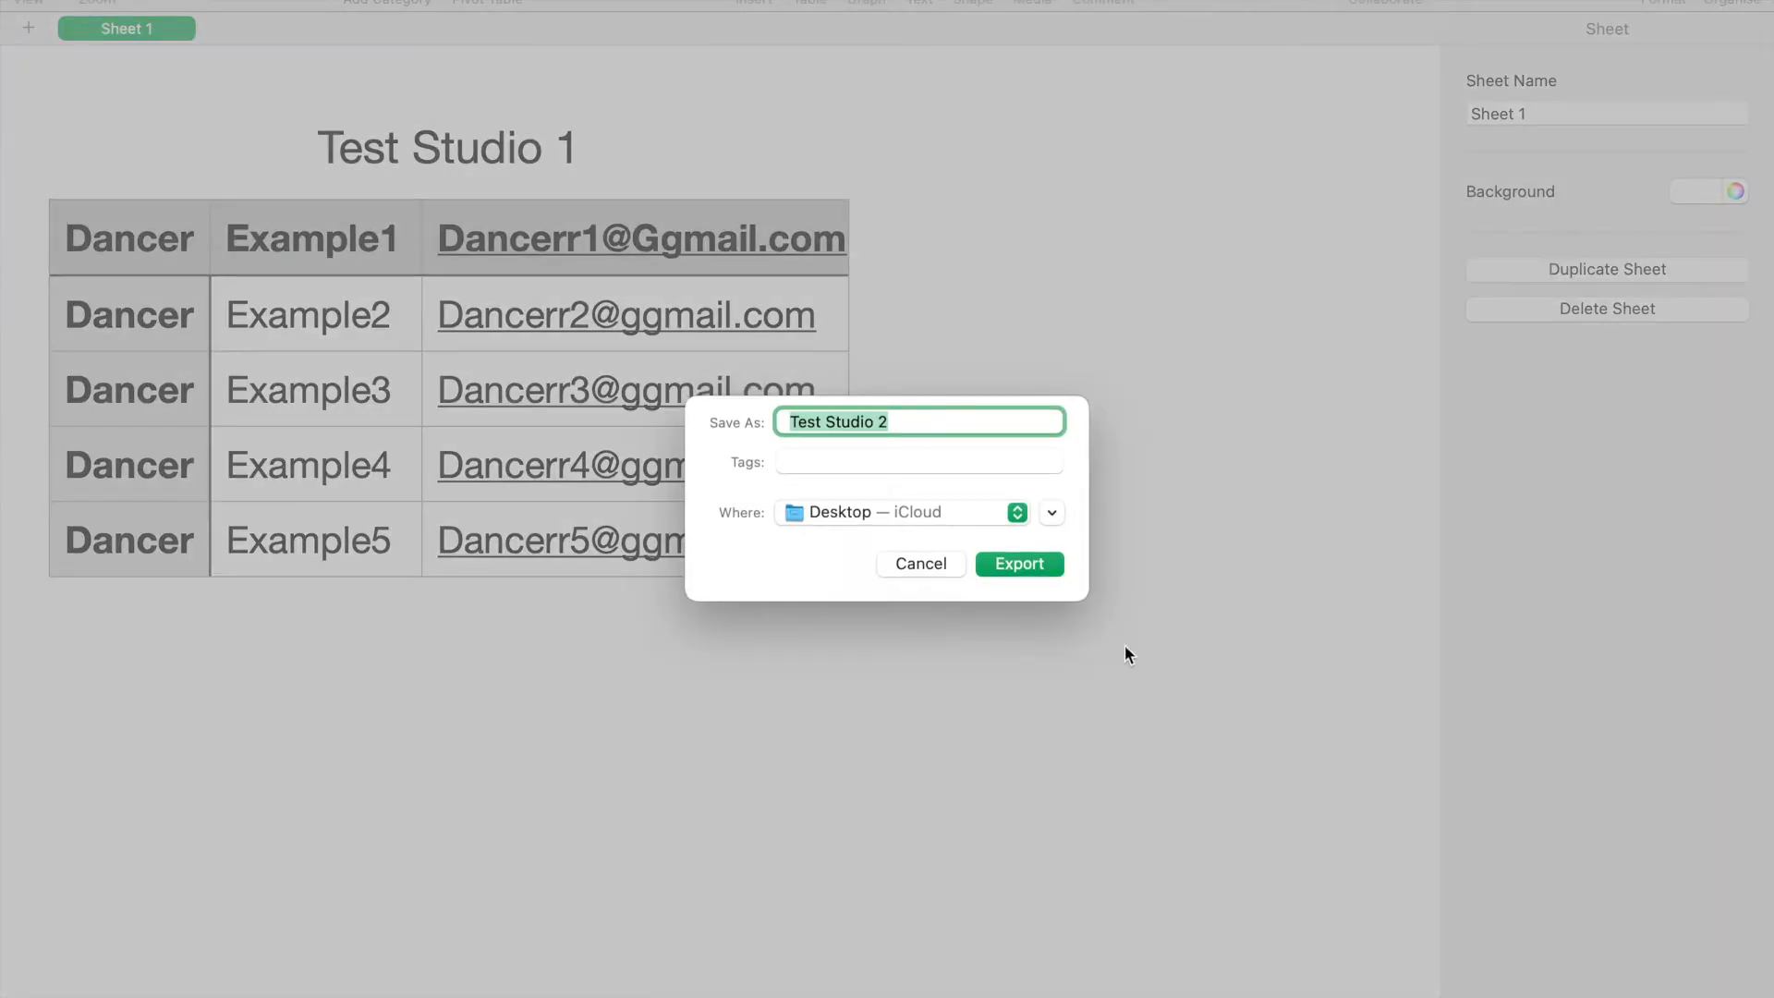
click(1011, 564)
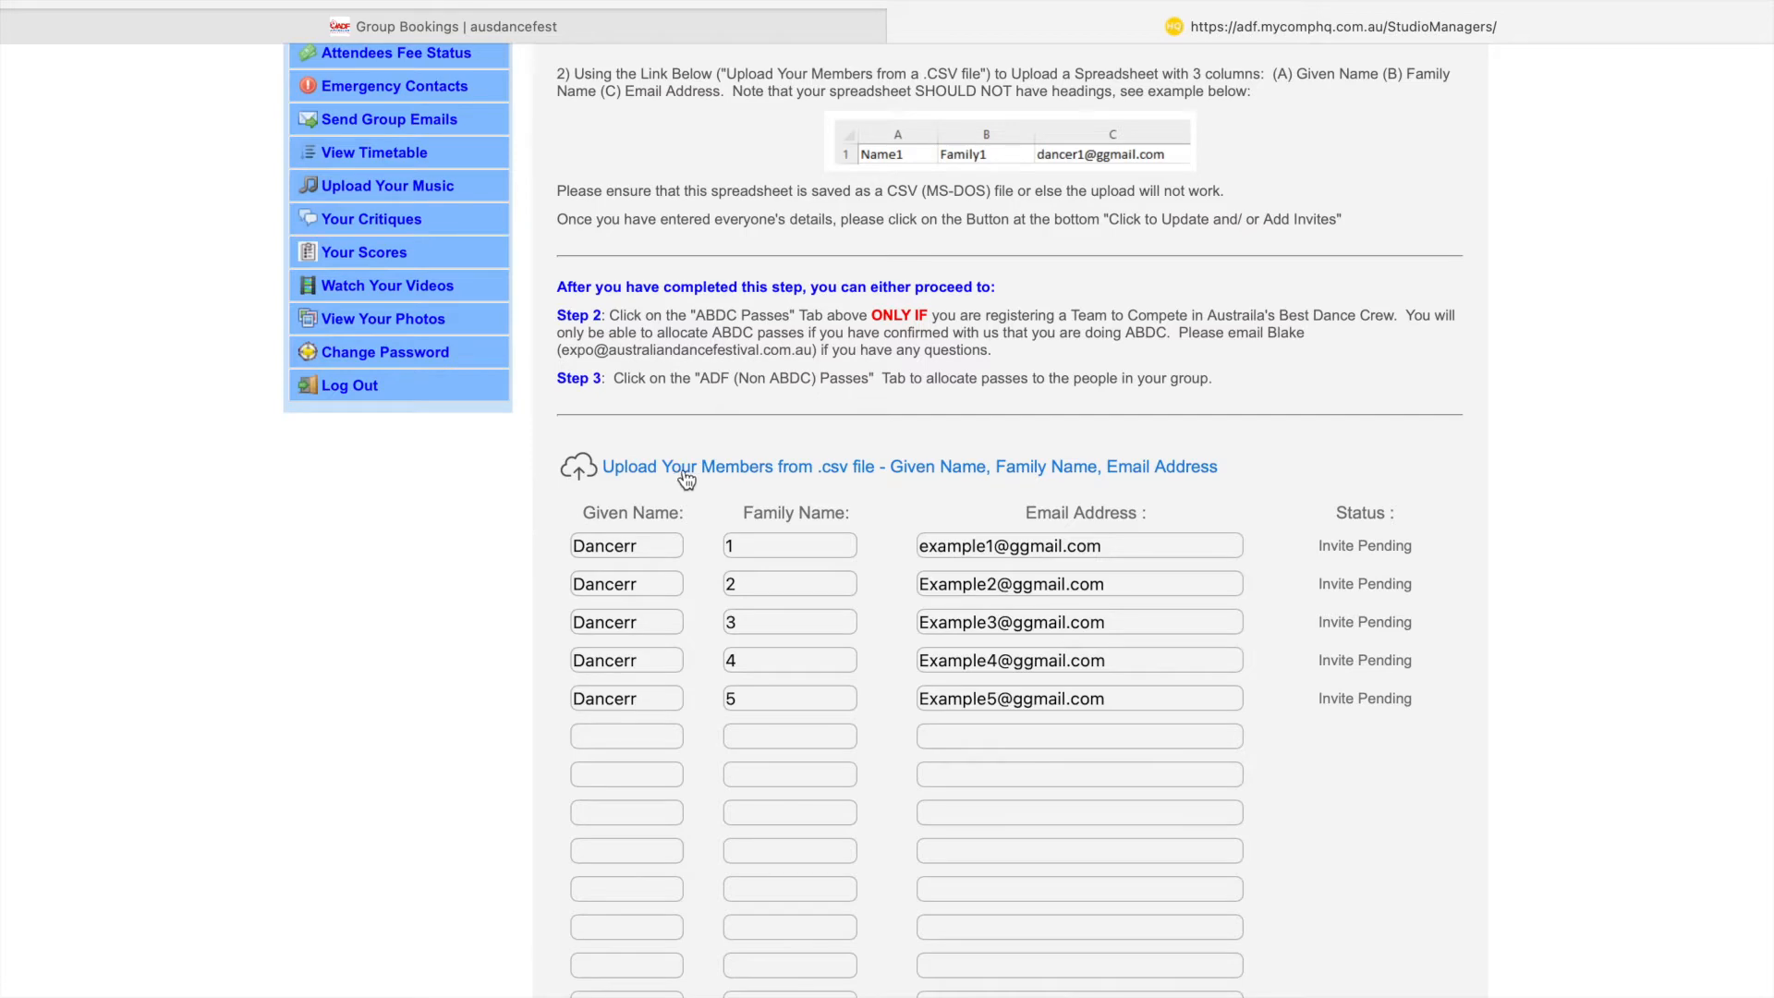
- Upload the Test Studio 2 CSV file into the attendee list
click(733, 471)
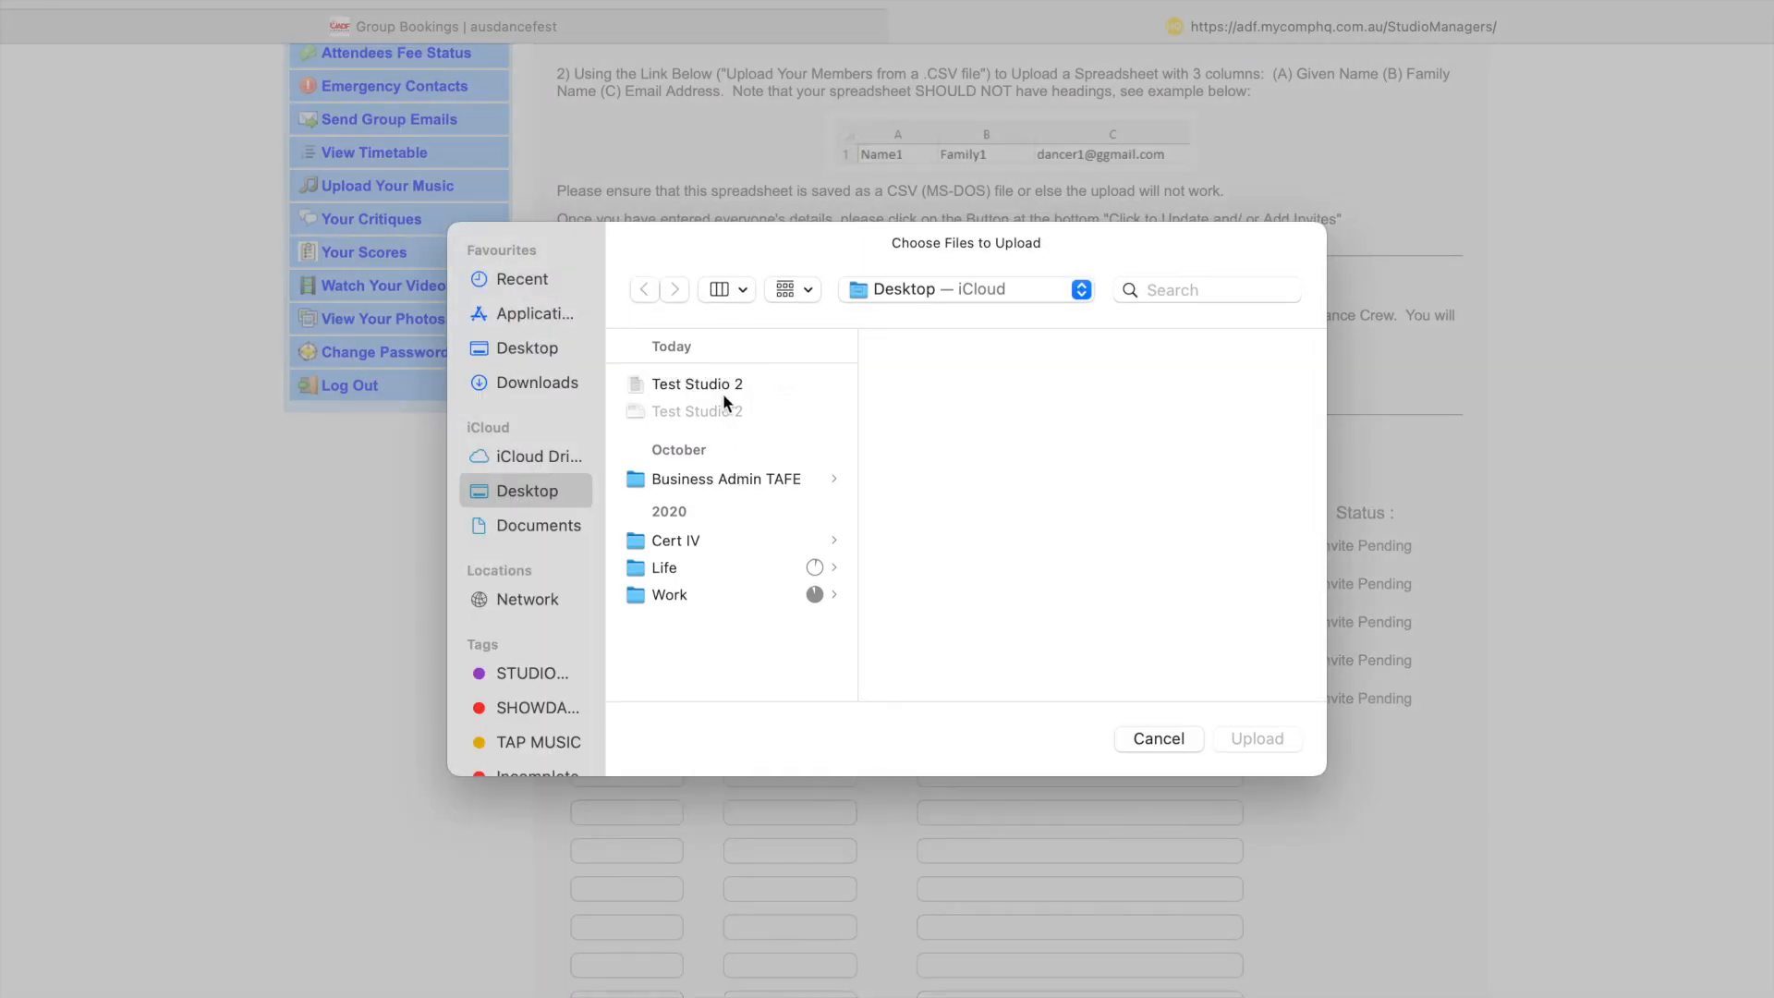
click(684, 382)
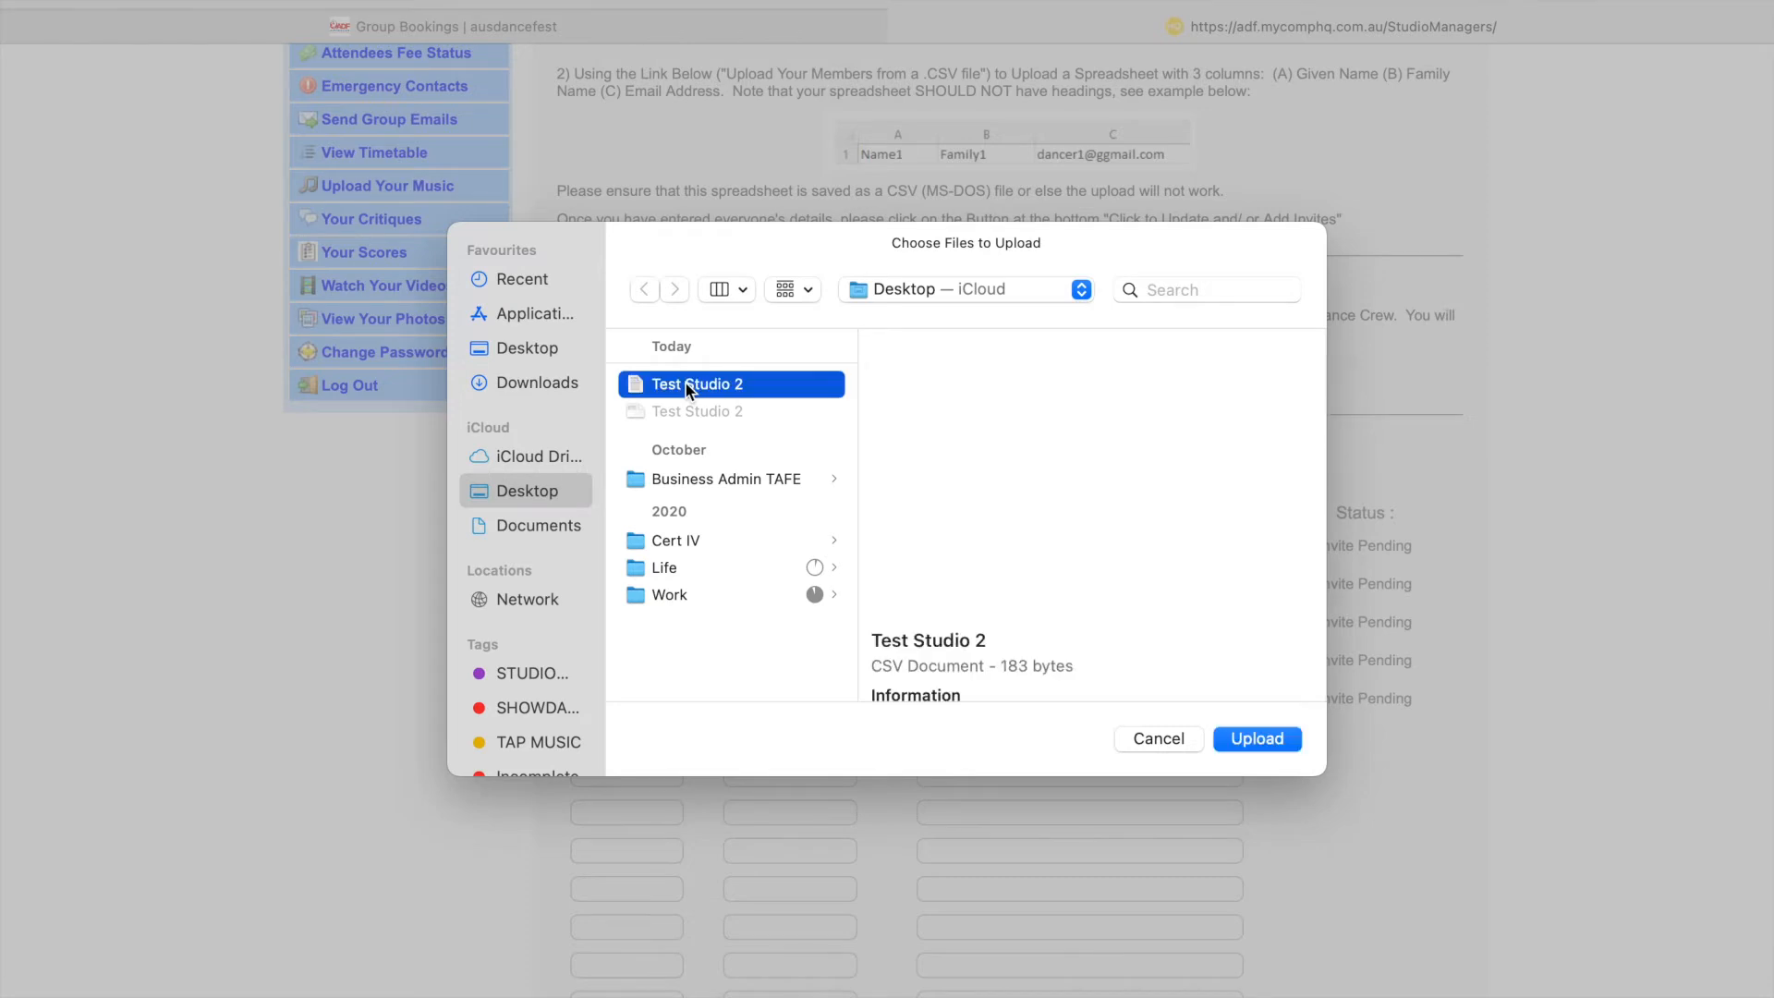
click(1270, 737)
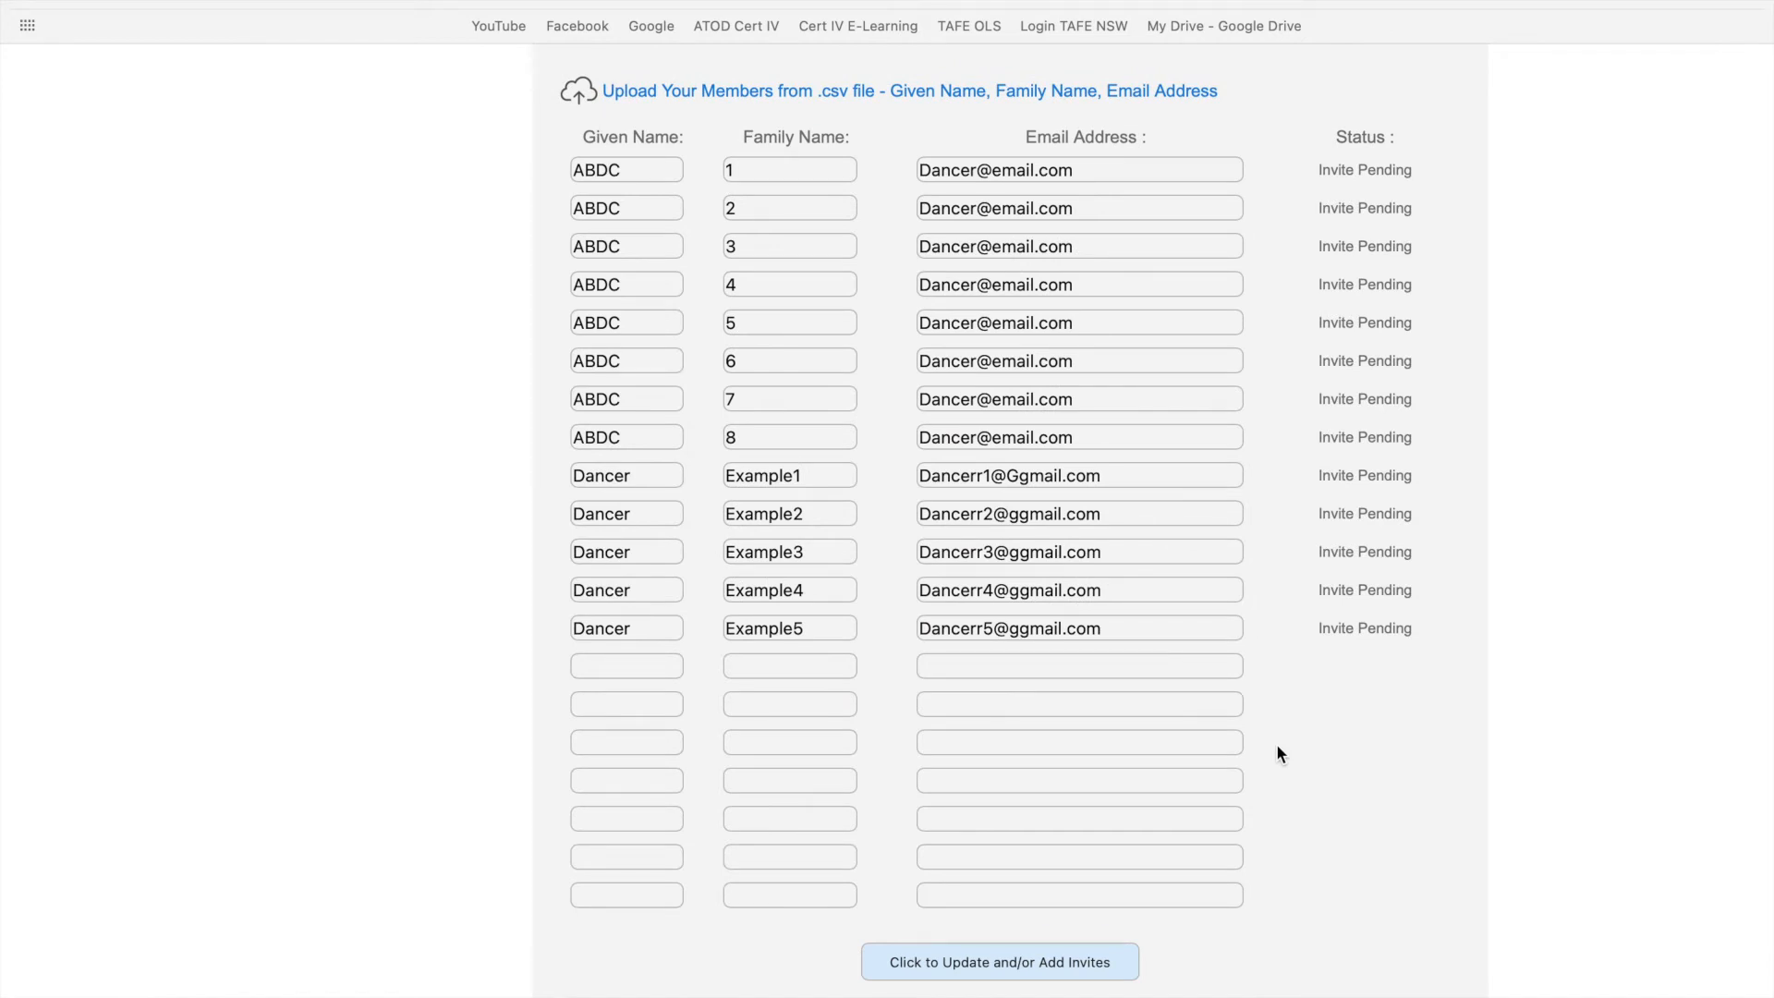
- Check the uploaded Dancer Example entries and save the attendee list to update invites
click(624, 170)
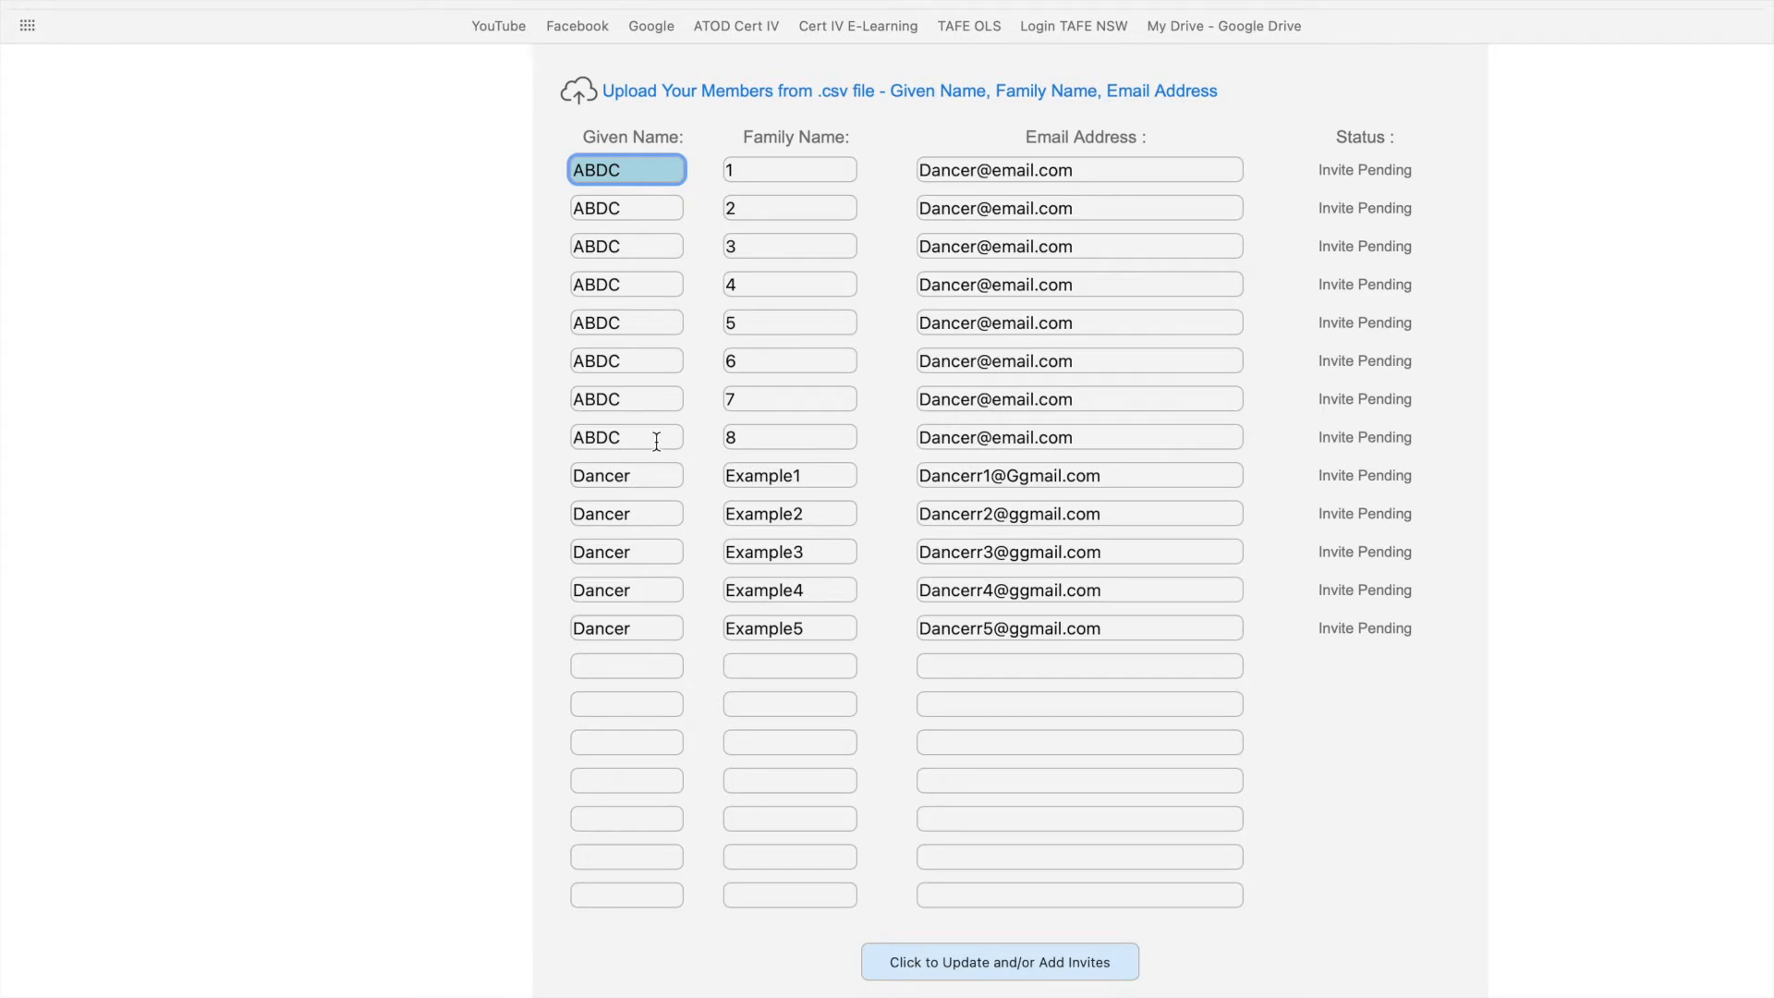
double_click(595, 477)
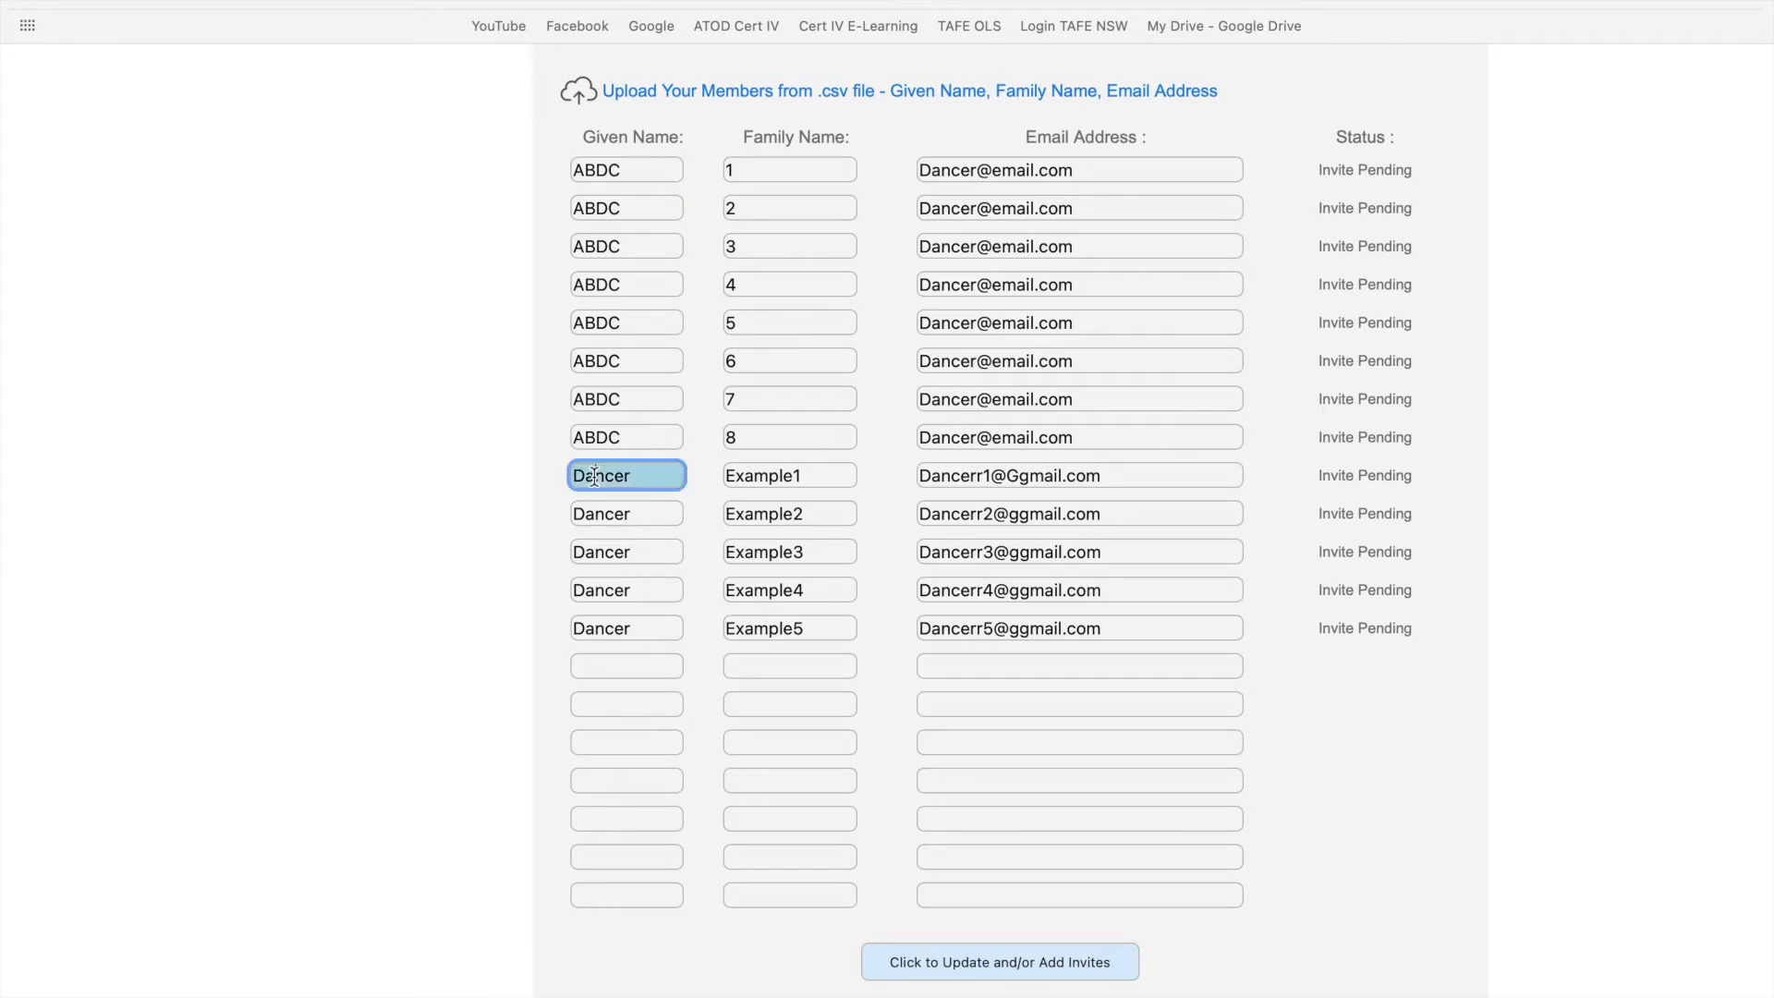
click(655, 638)
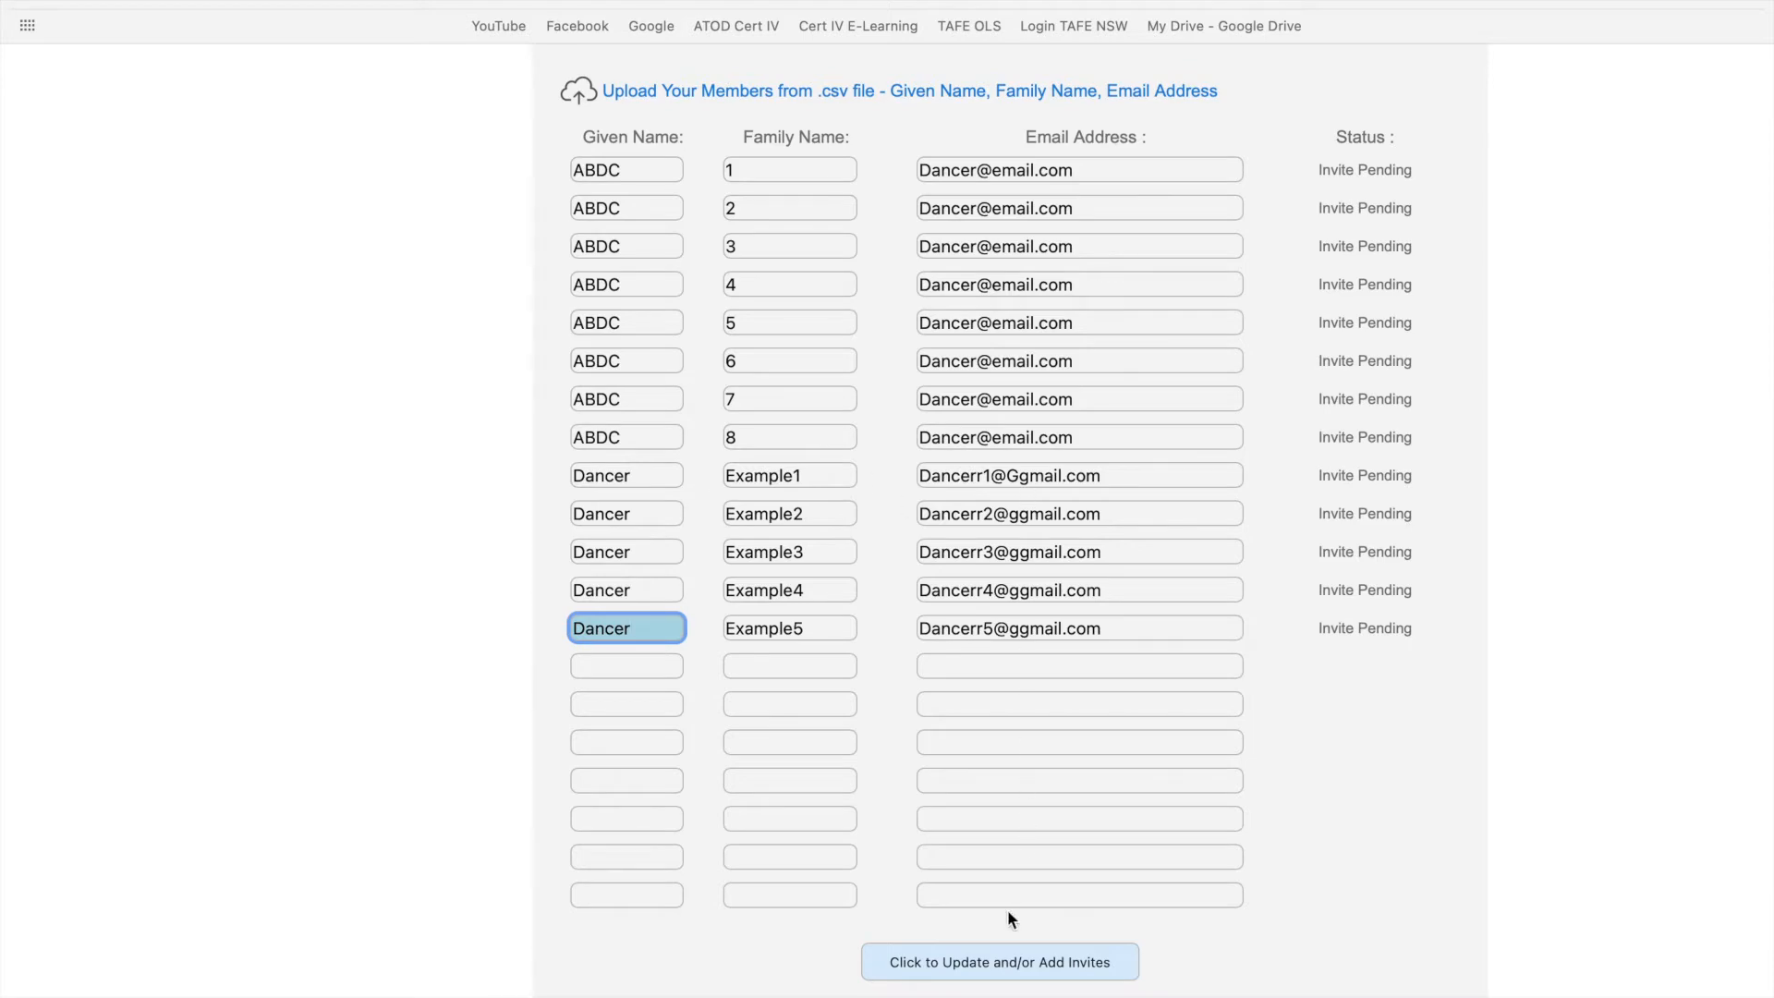
click(947, 968)
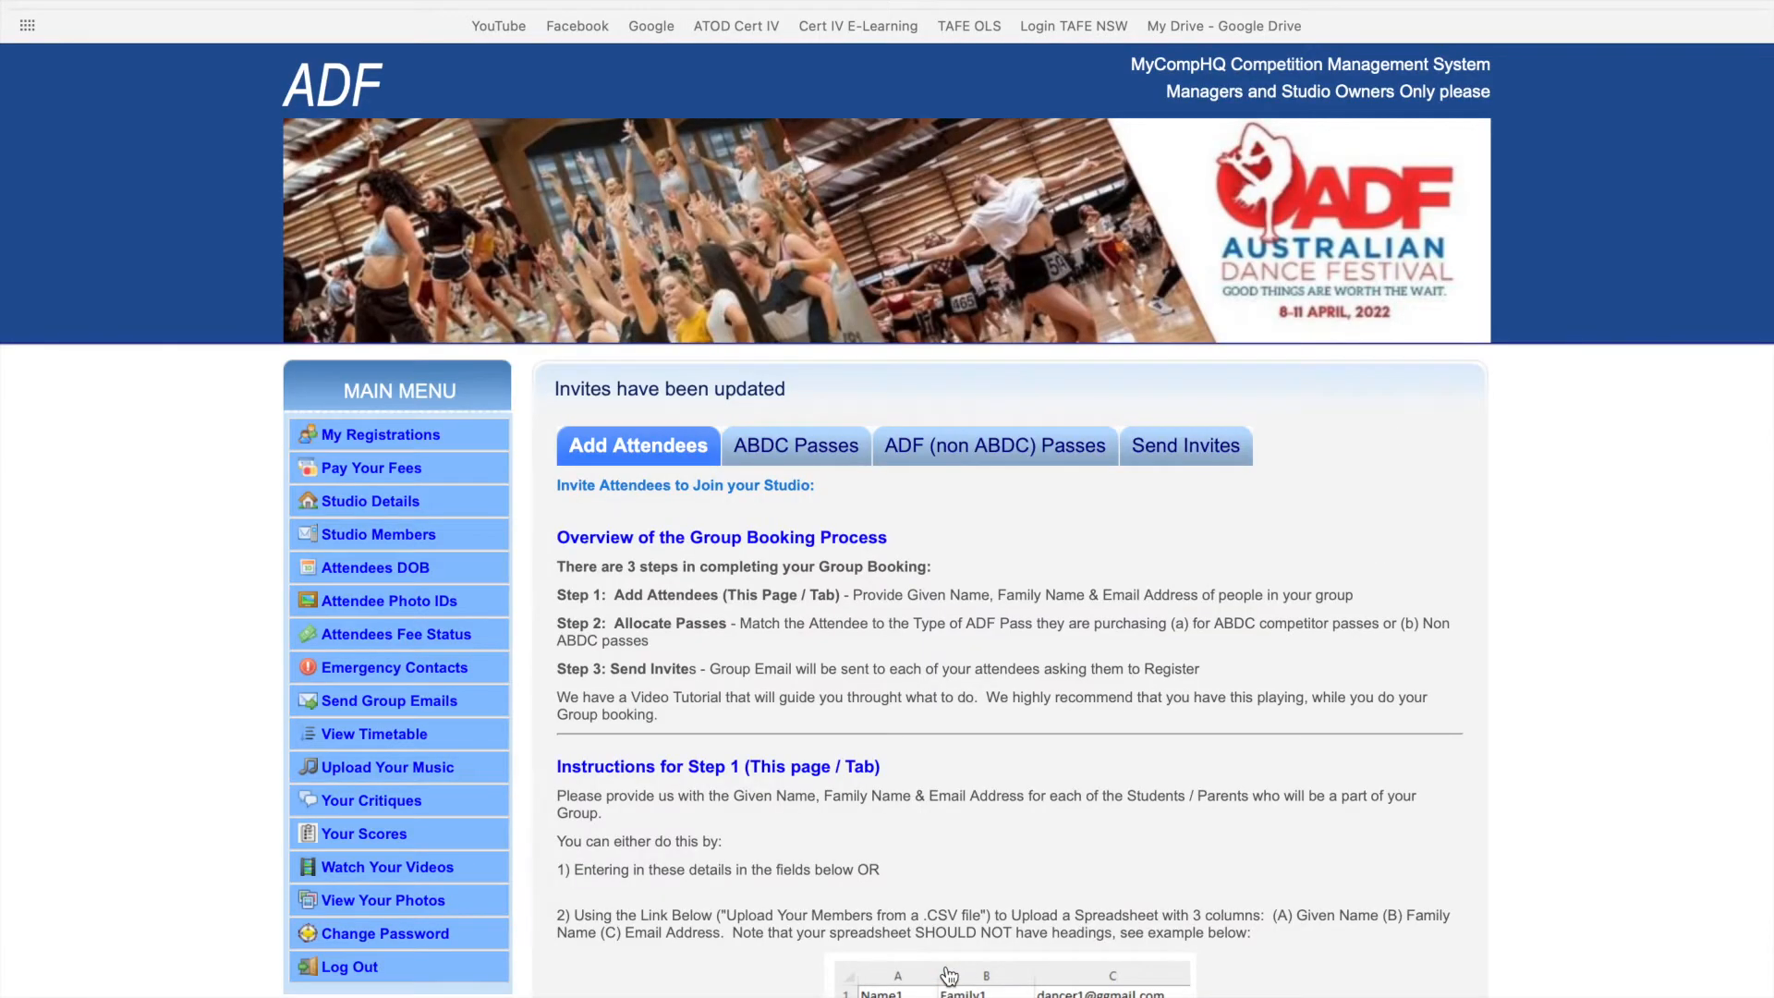
scroll(947, 974, down, 15)
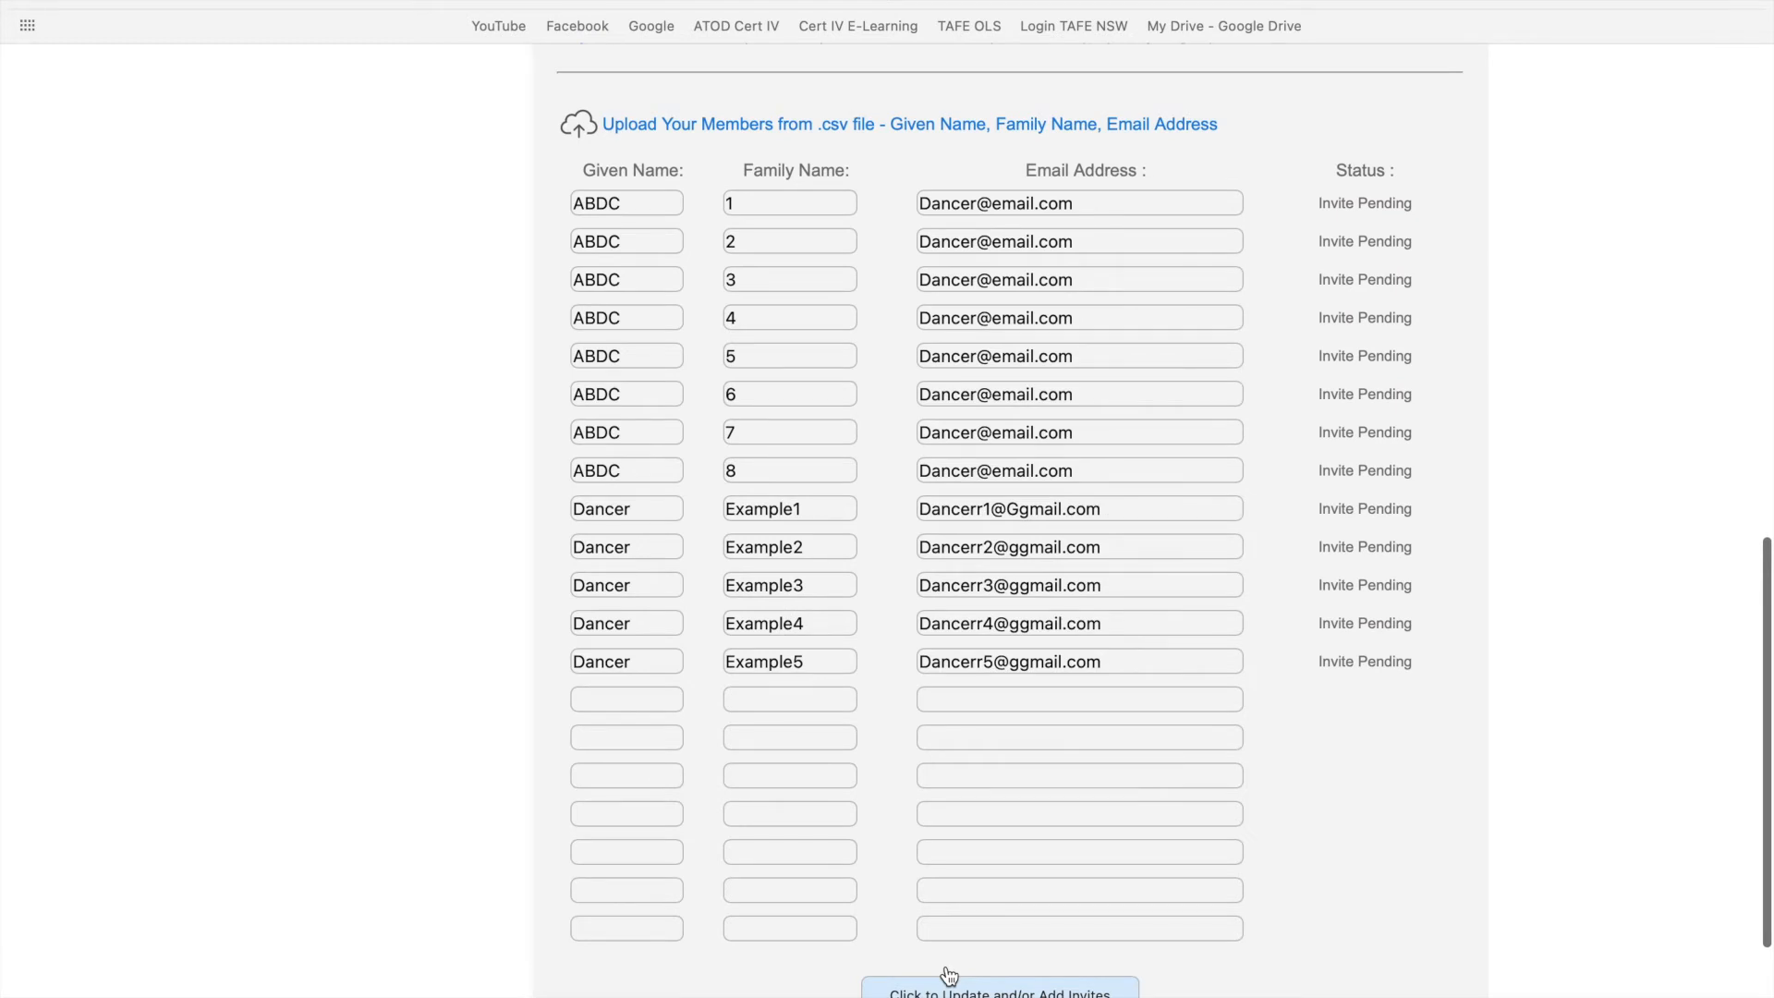
click(949, 977)
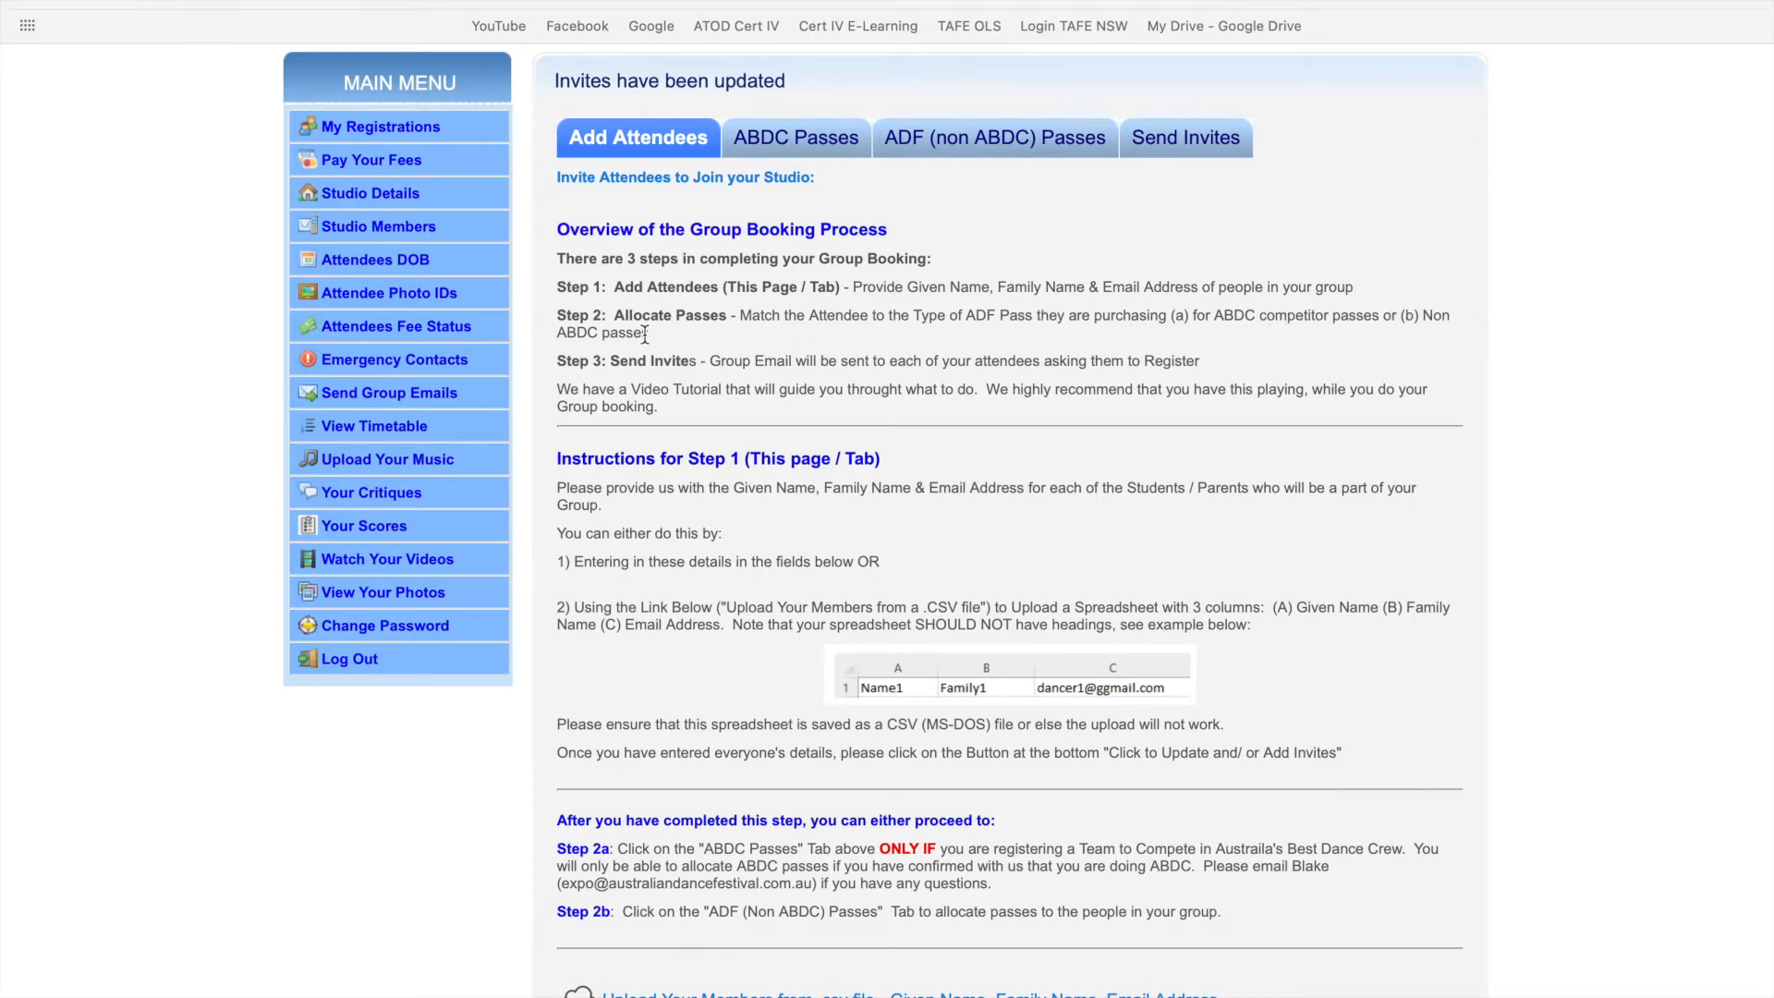
scroll(645, 334, up, 1)
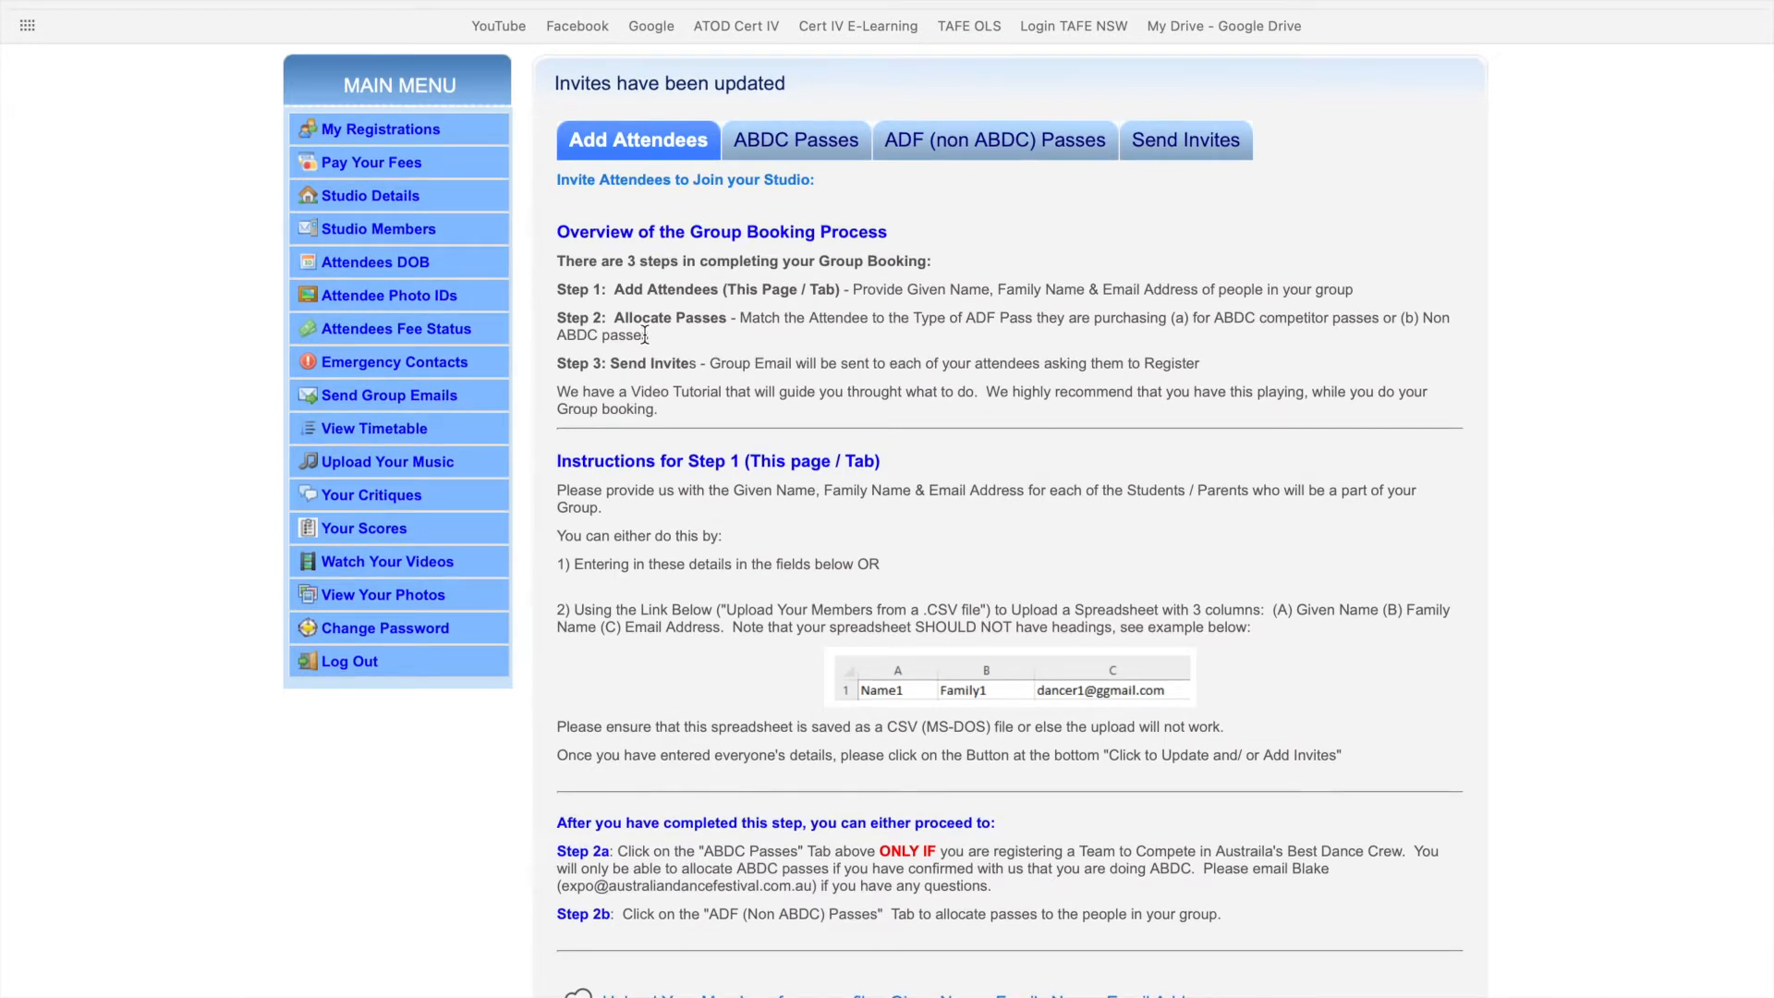
- Open the Test Studio crew under ABDC Passes and keep it at 12 Attendees
click(796, 148)
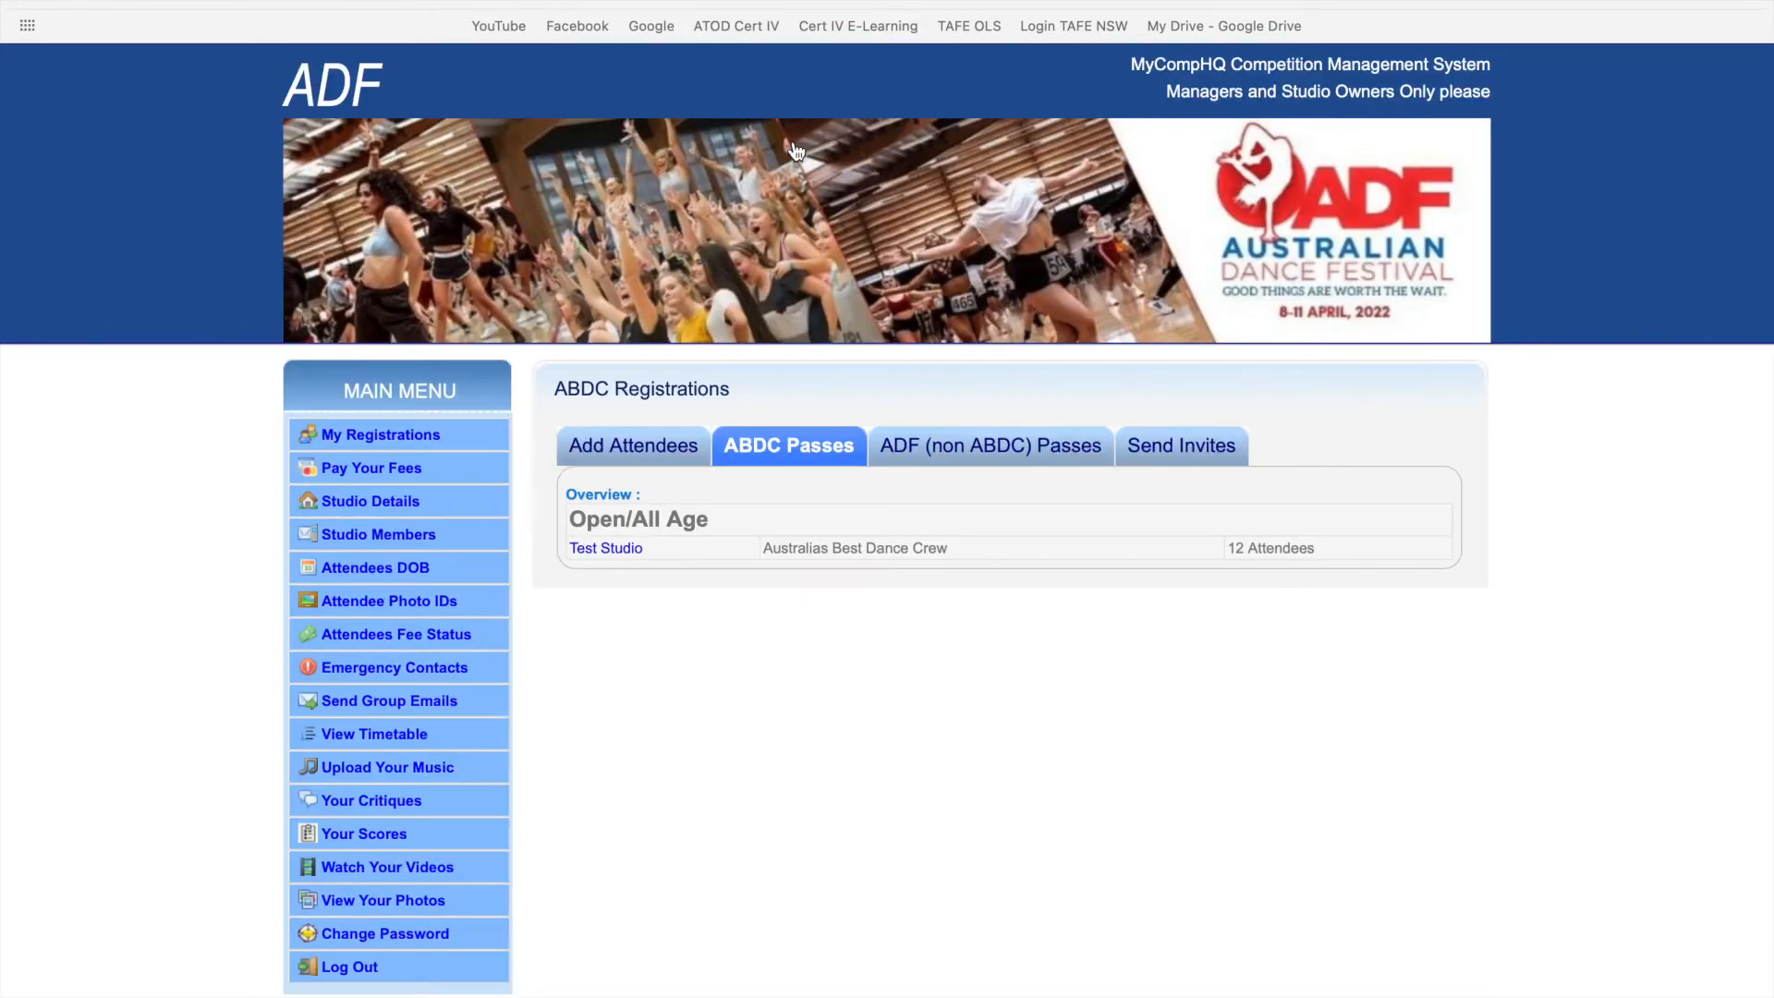
scroll(632, 420, down, 2)
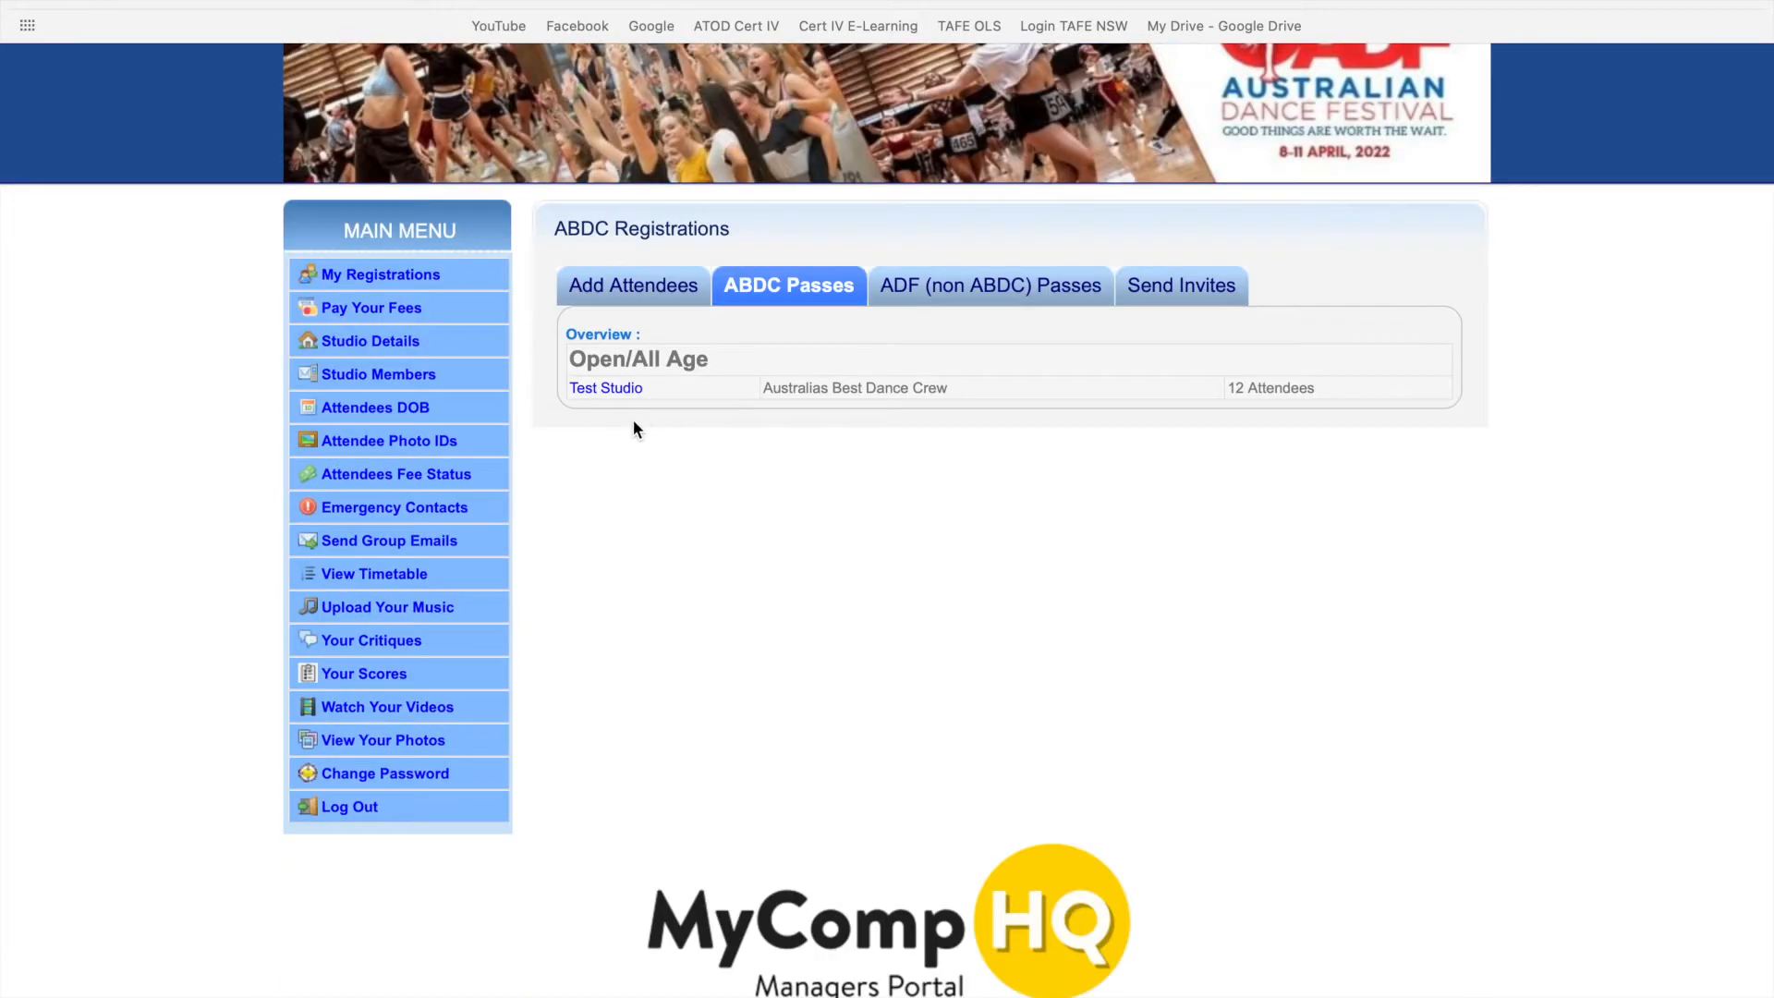
click(591, 388)
scroll(728, 616, down, 3)
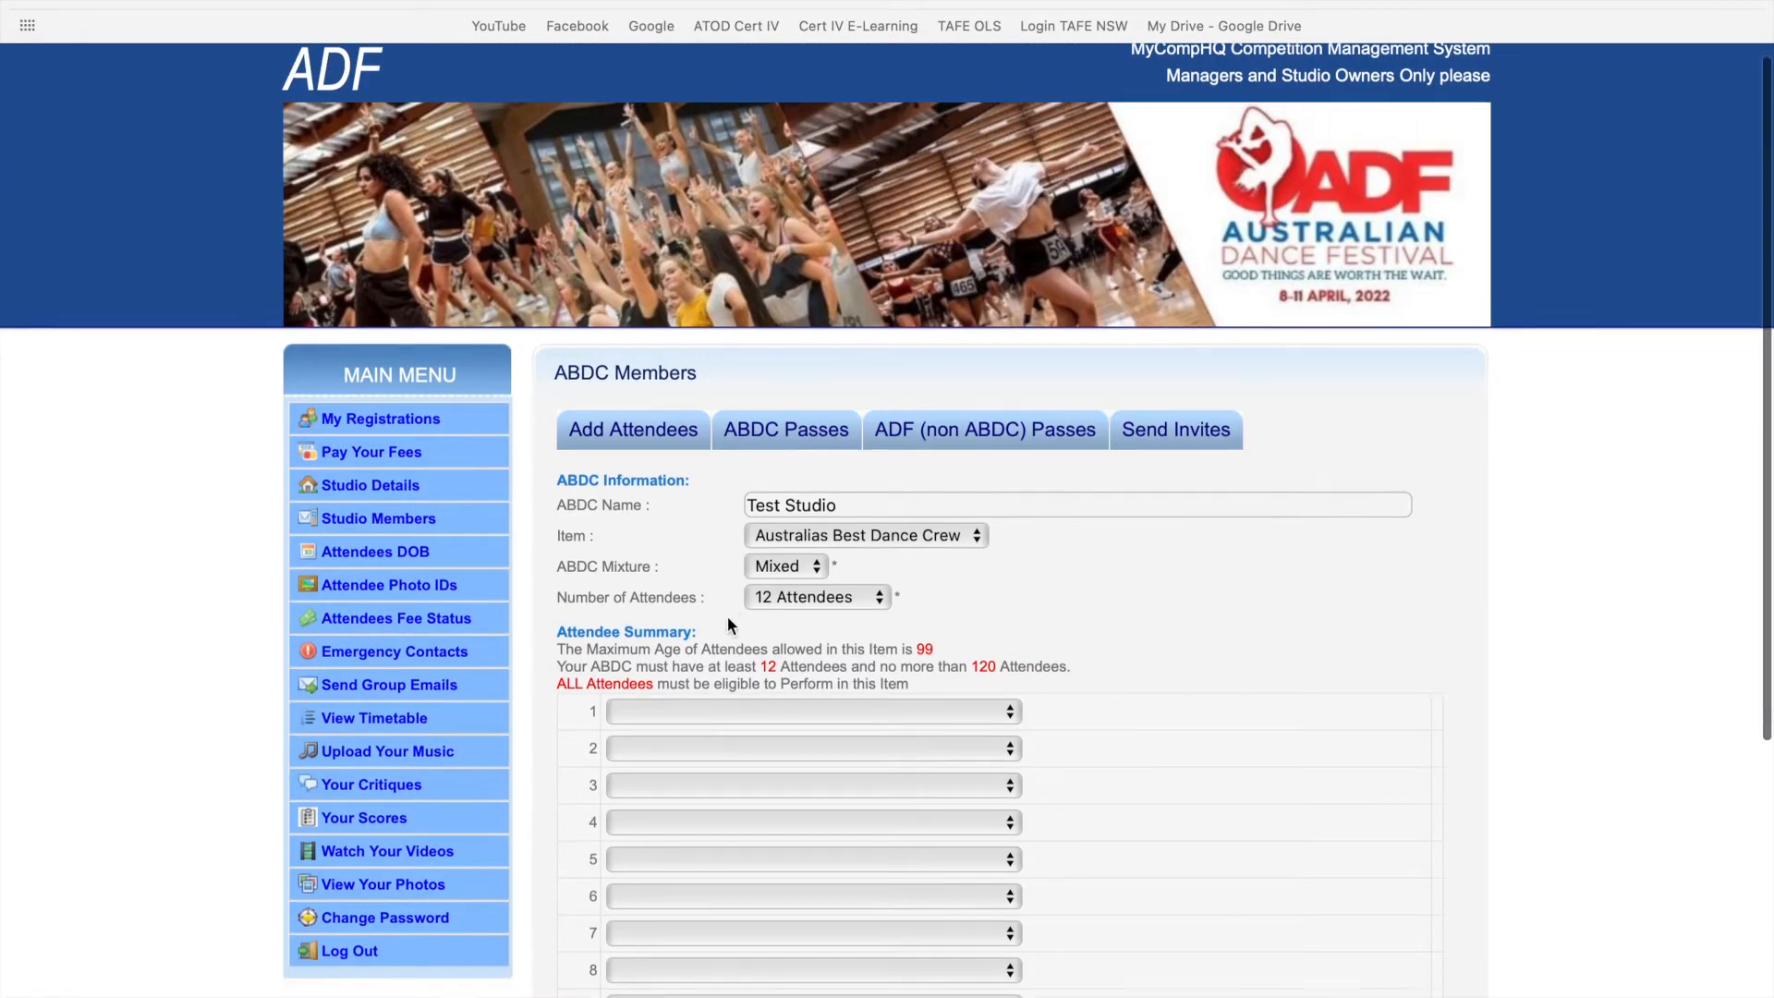
scroll(728, 615, down, 1)
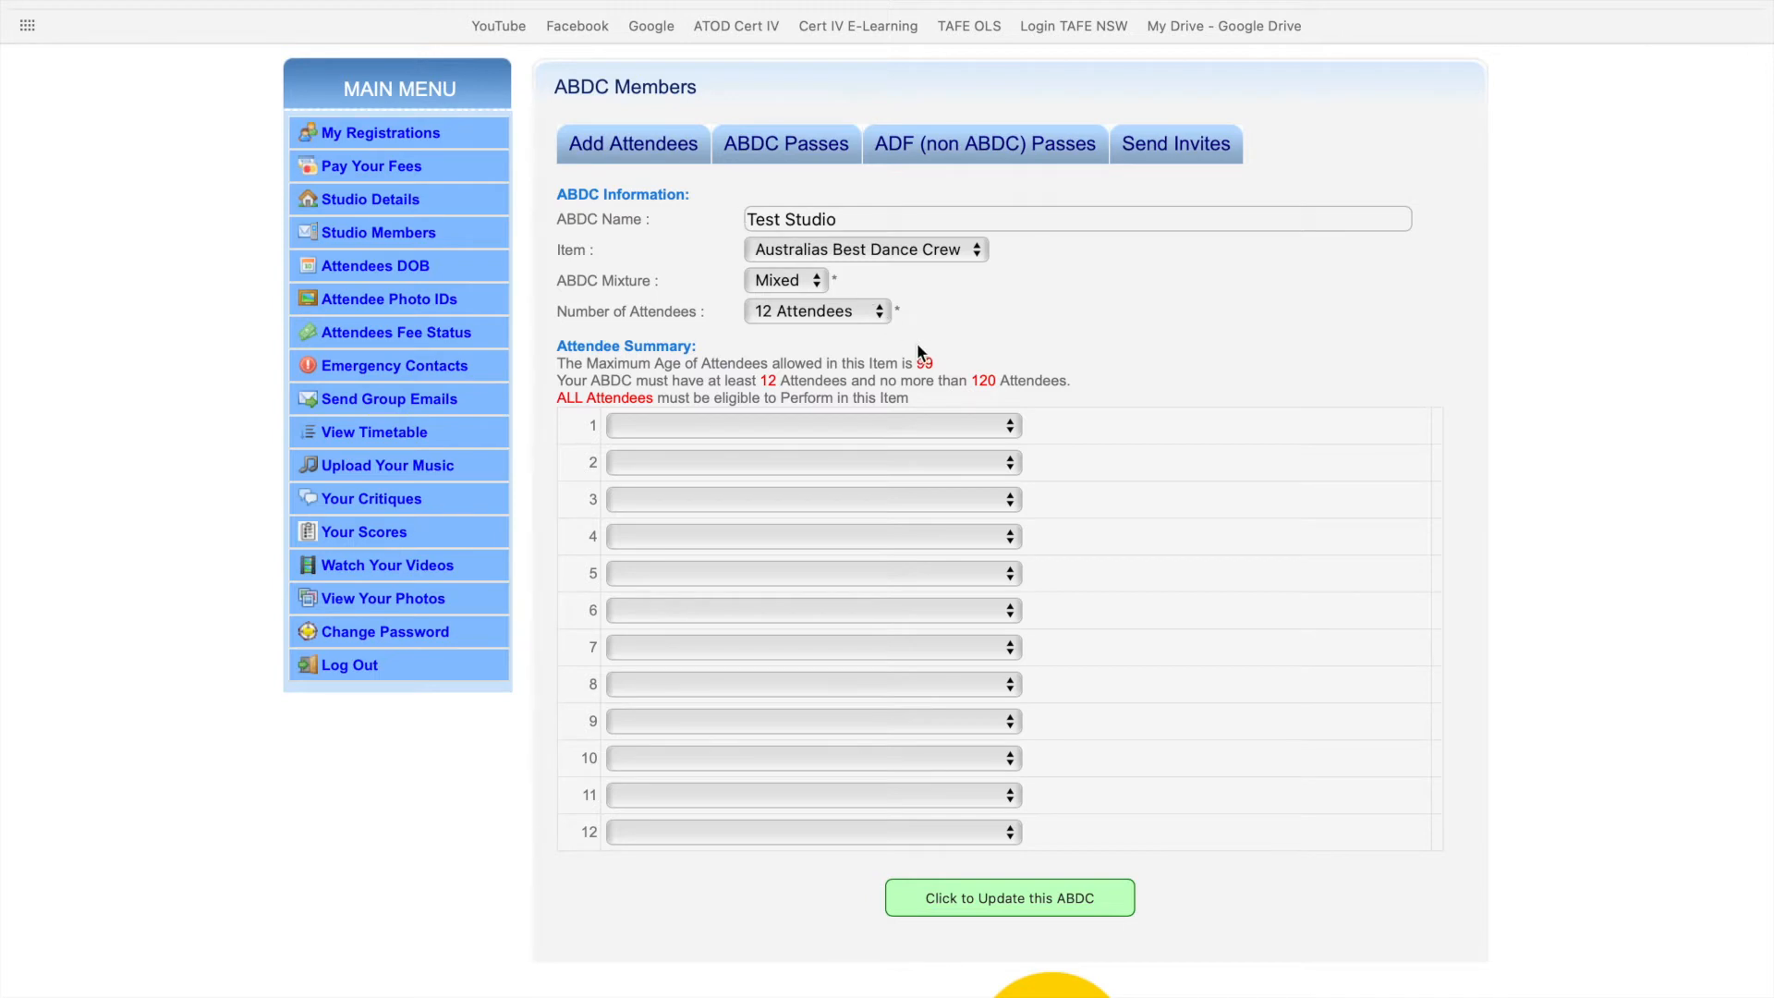
click(865, 314)
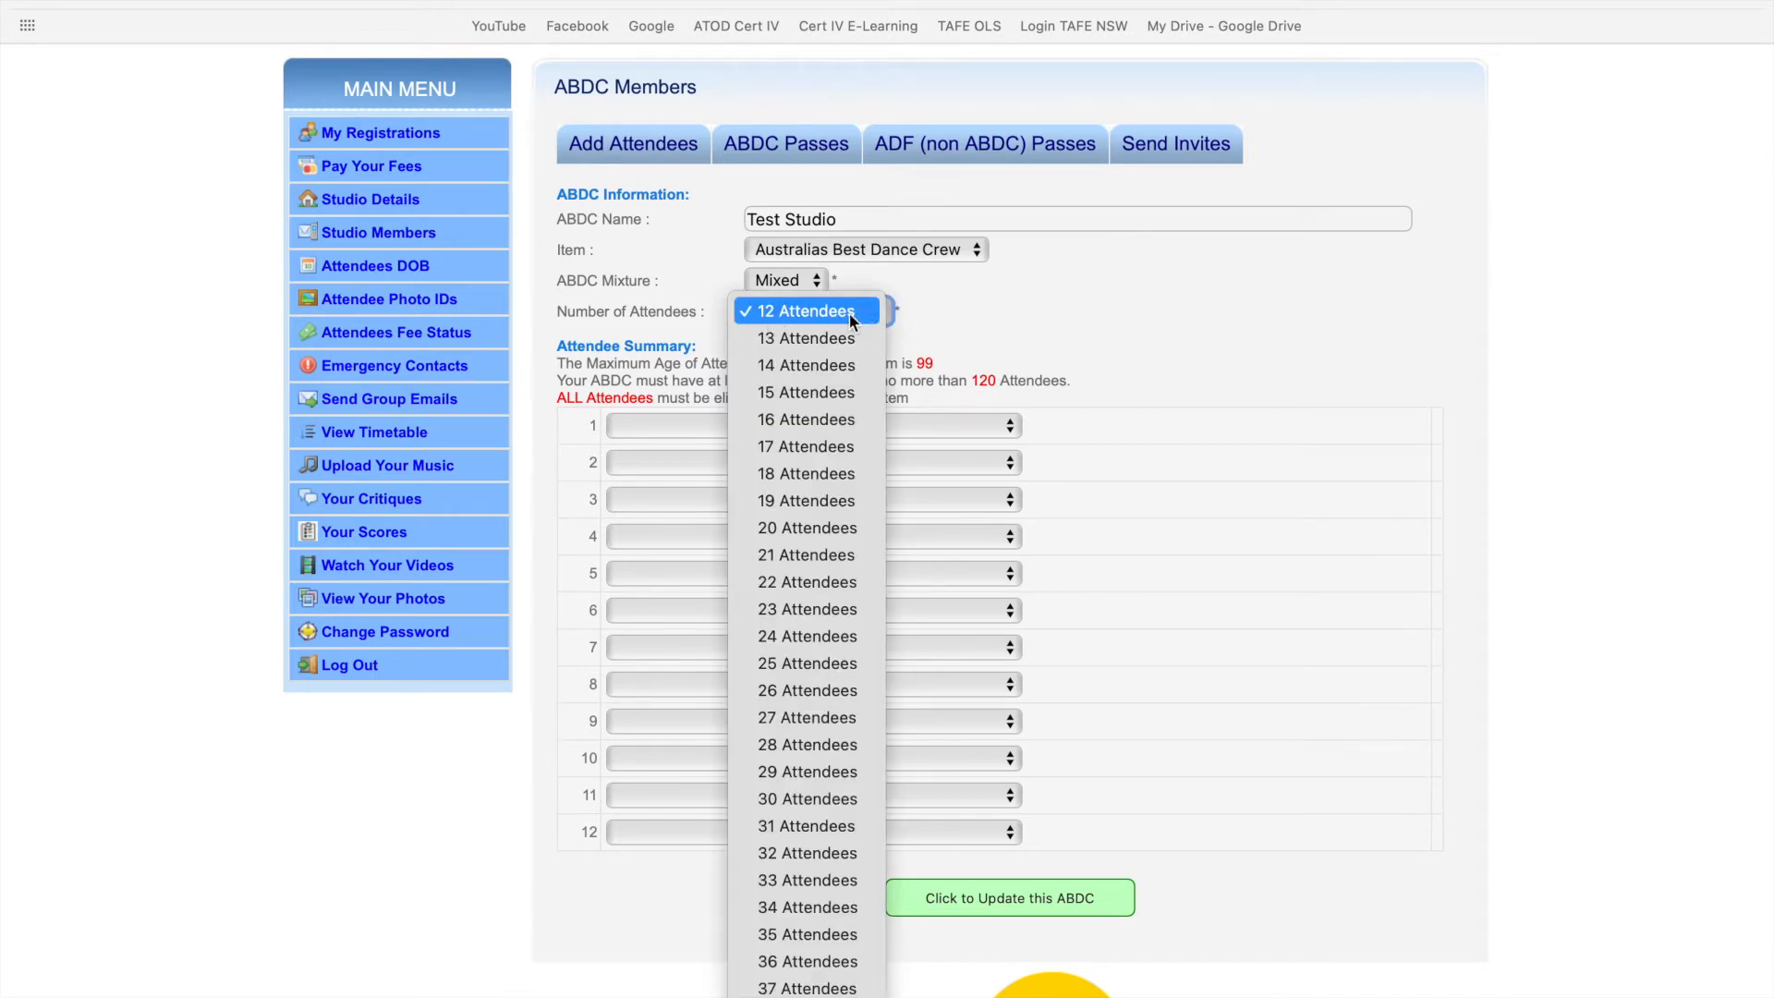
click(681, 381)
scroll(679, 379, down, 2)
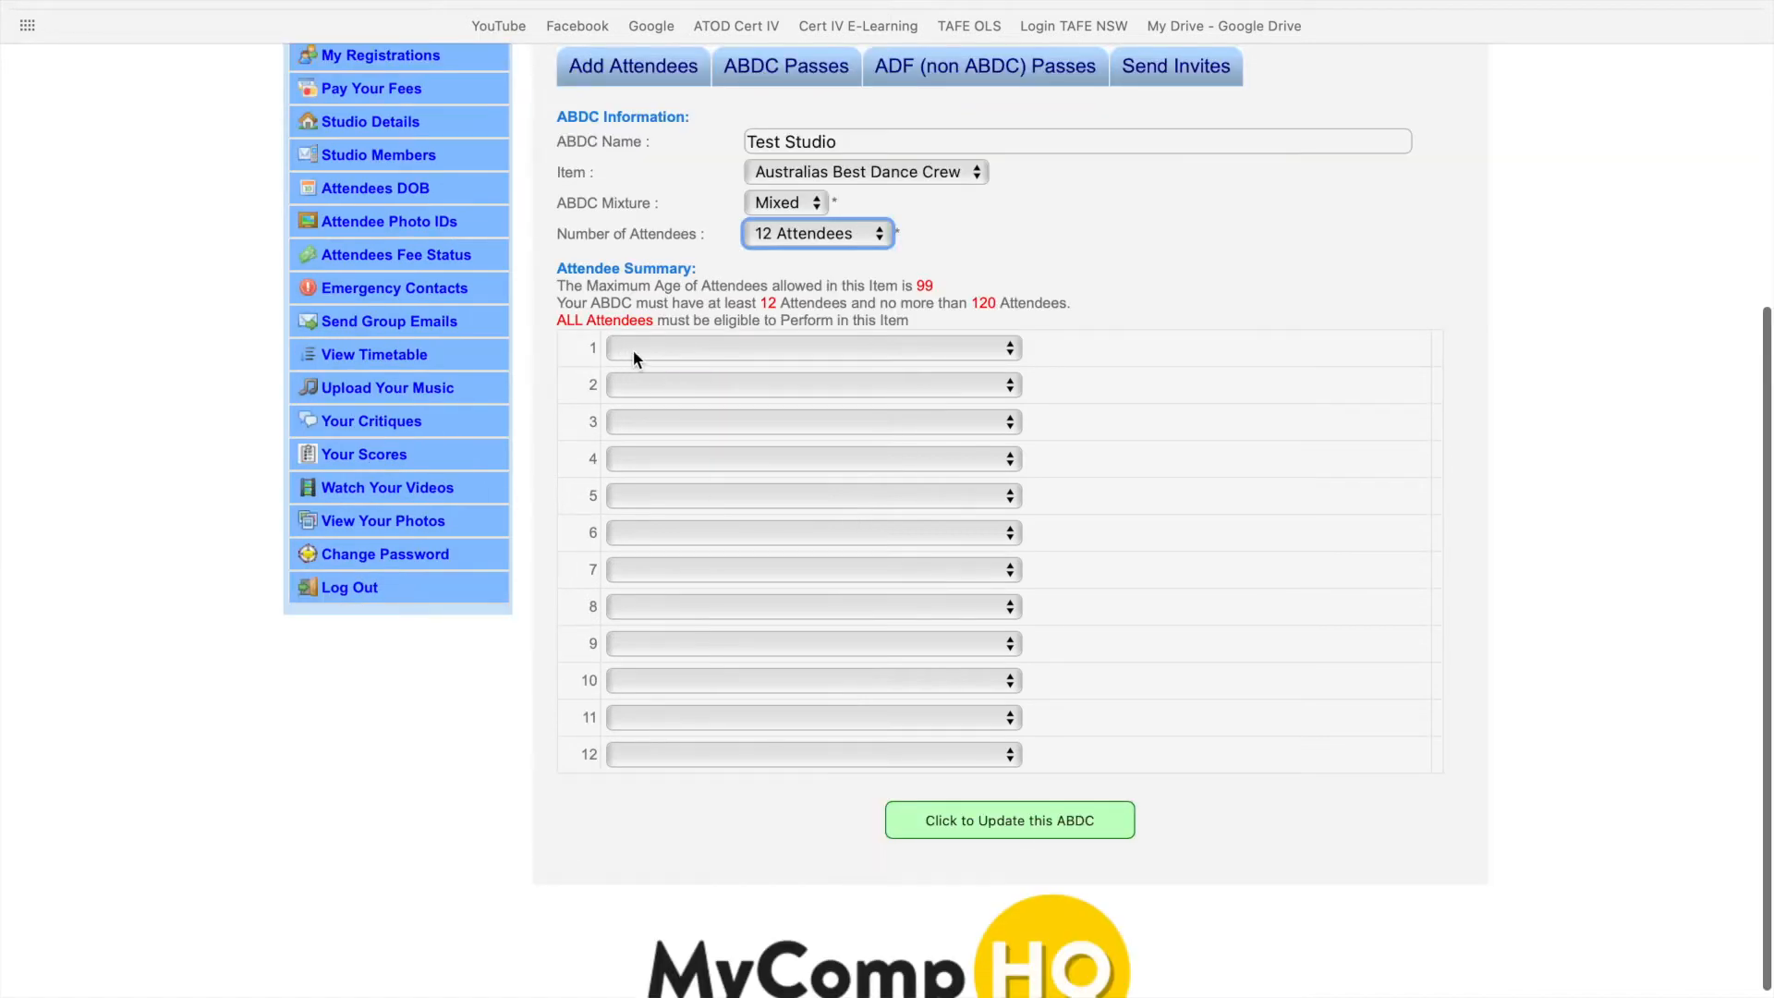
- Assign ABDC 1 to slot 1 and ABDC 2 to slot 2 of the crew
click(822, 349)
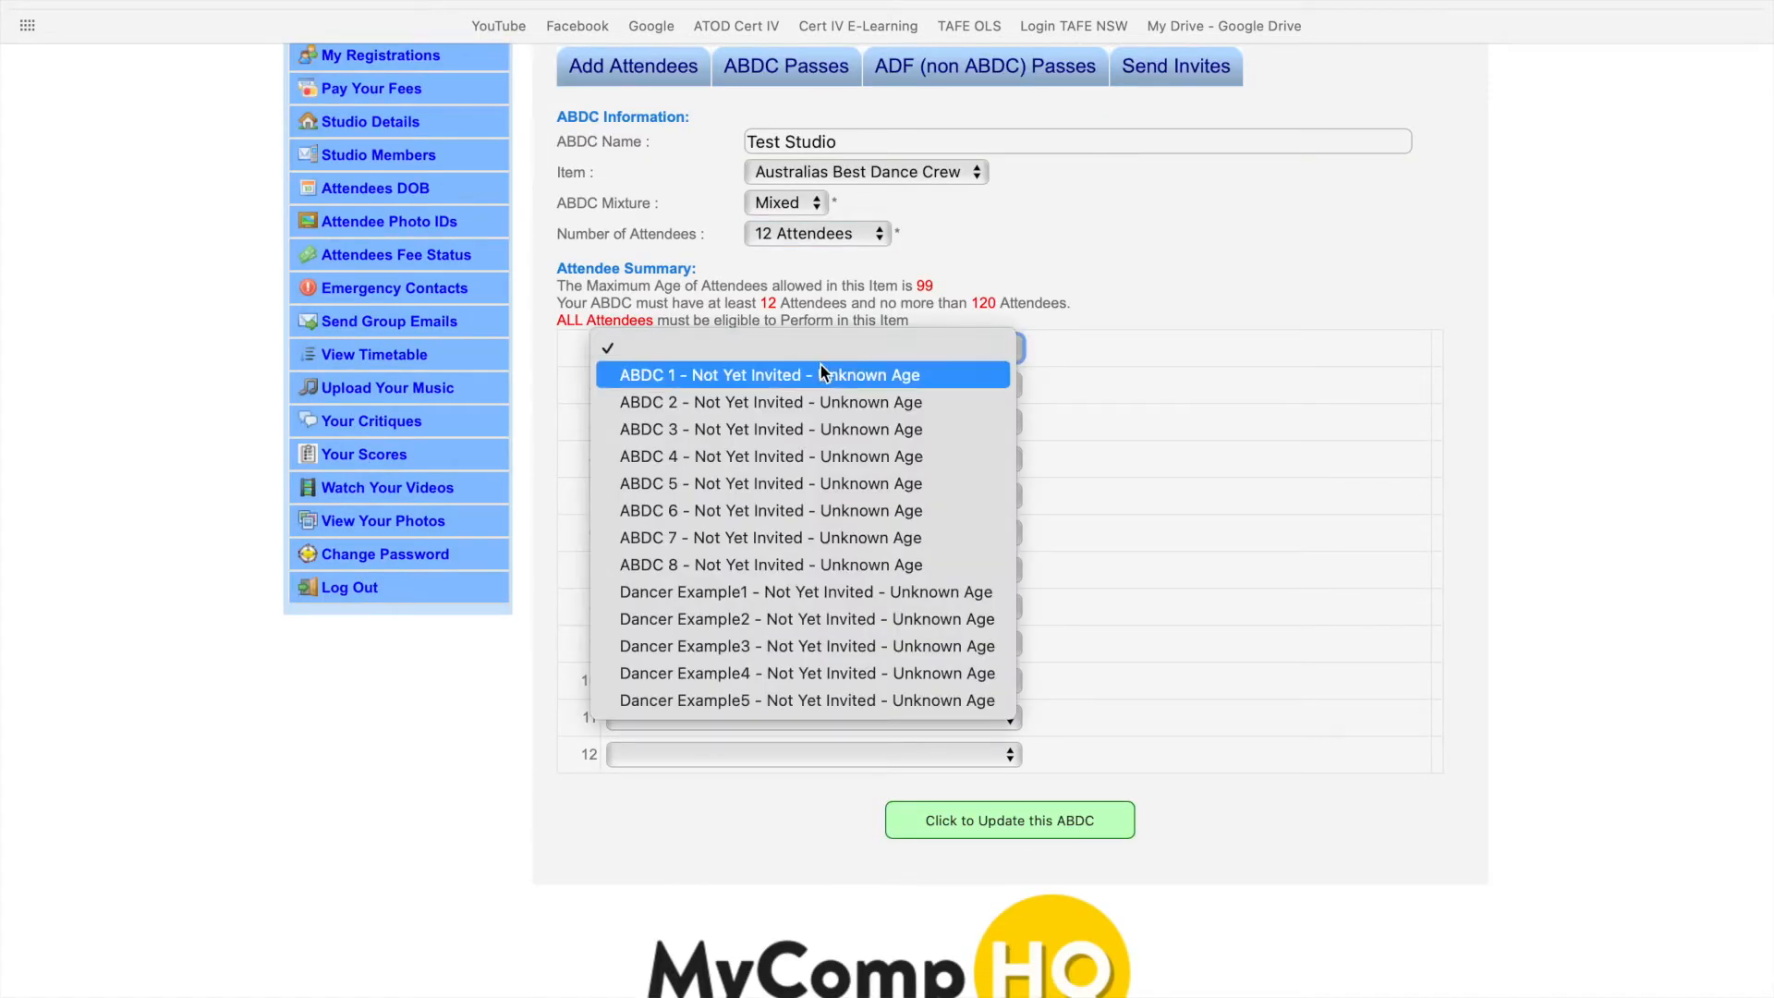
click(818, 374)
click(792, 384)
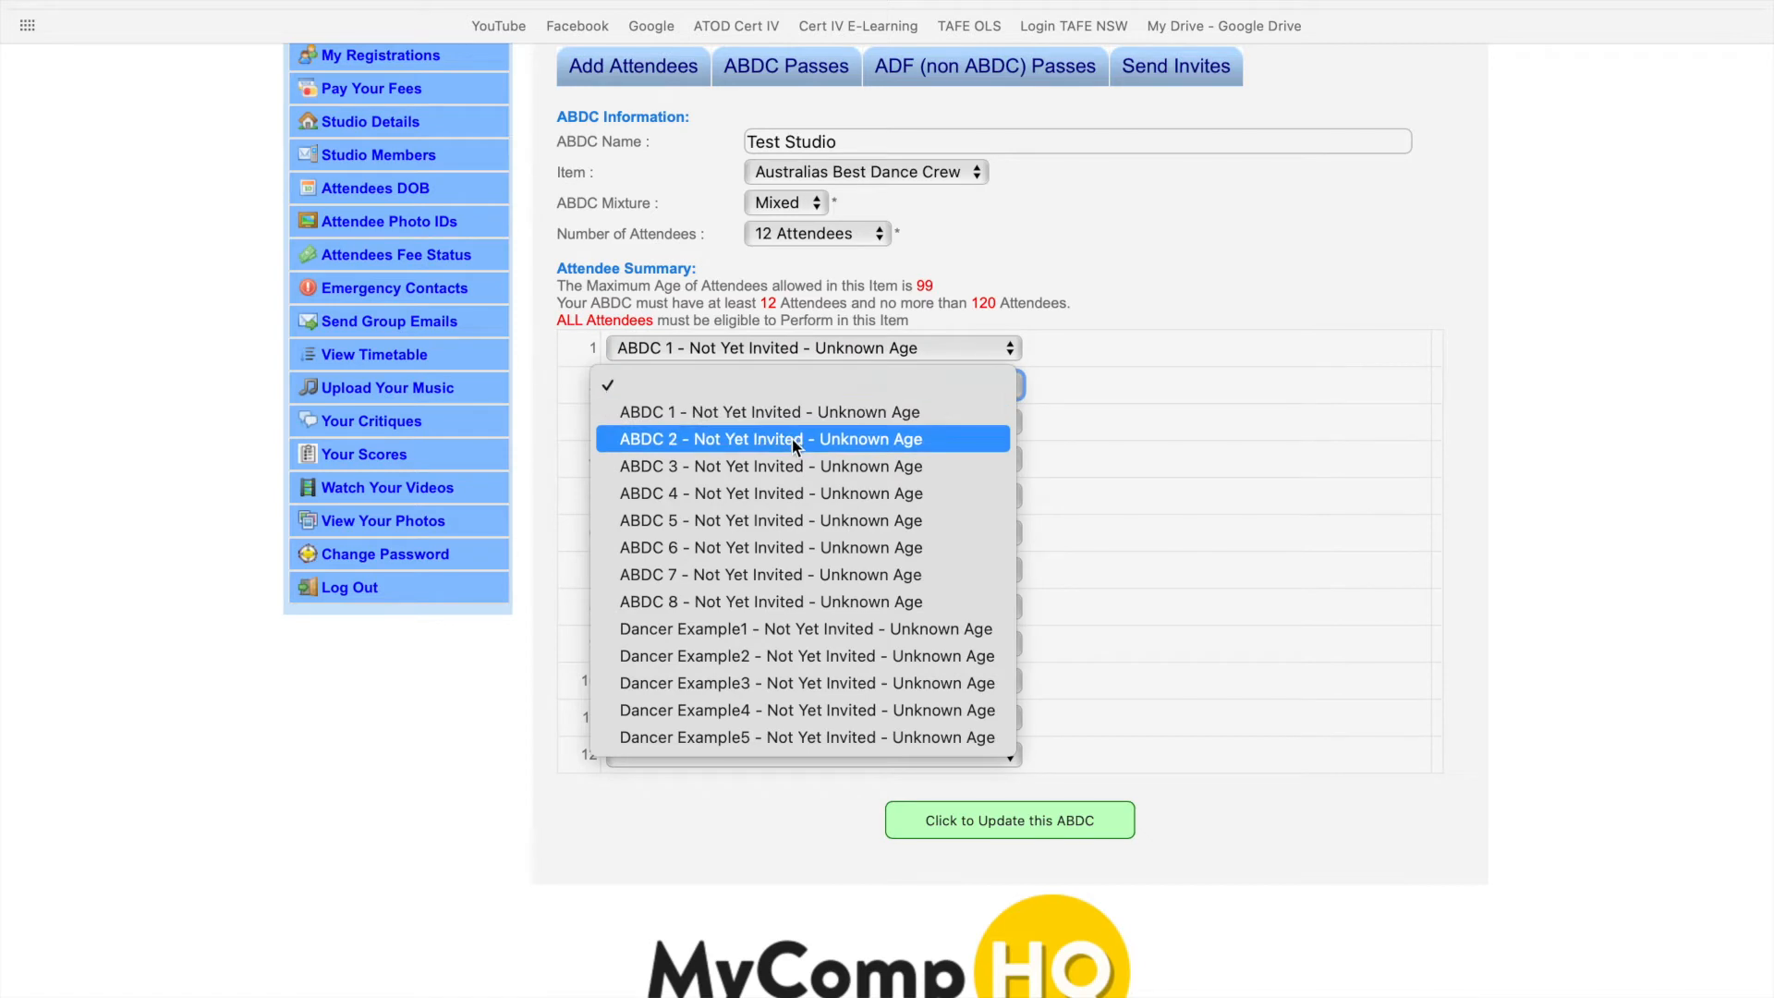
click(793, 441)
click(790, 425)
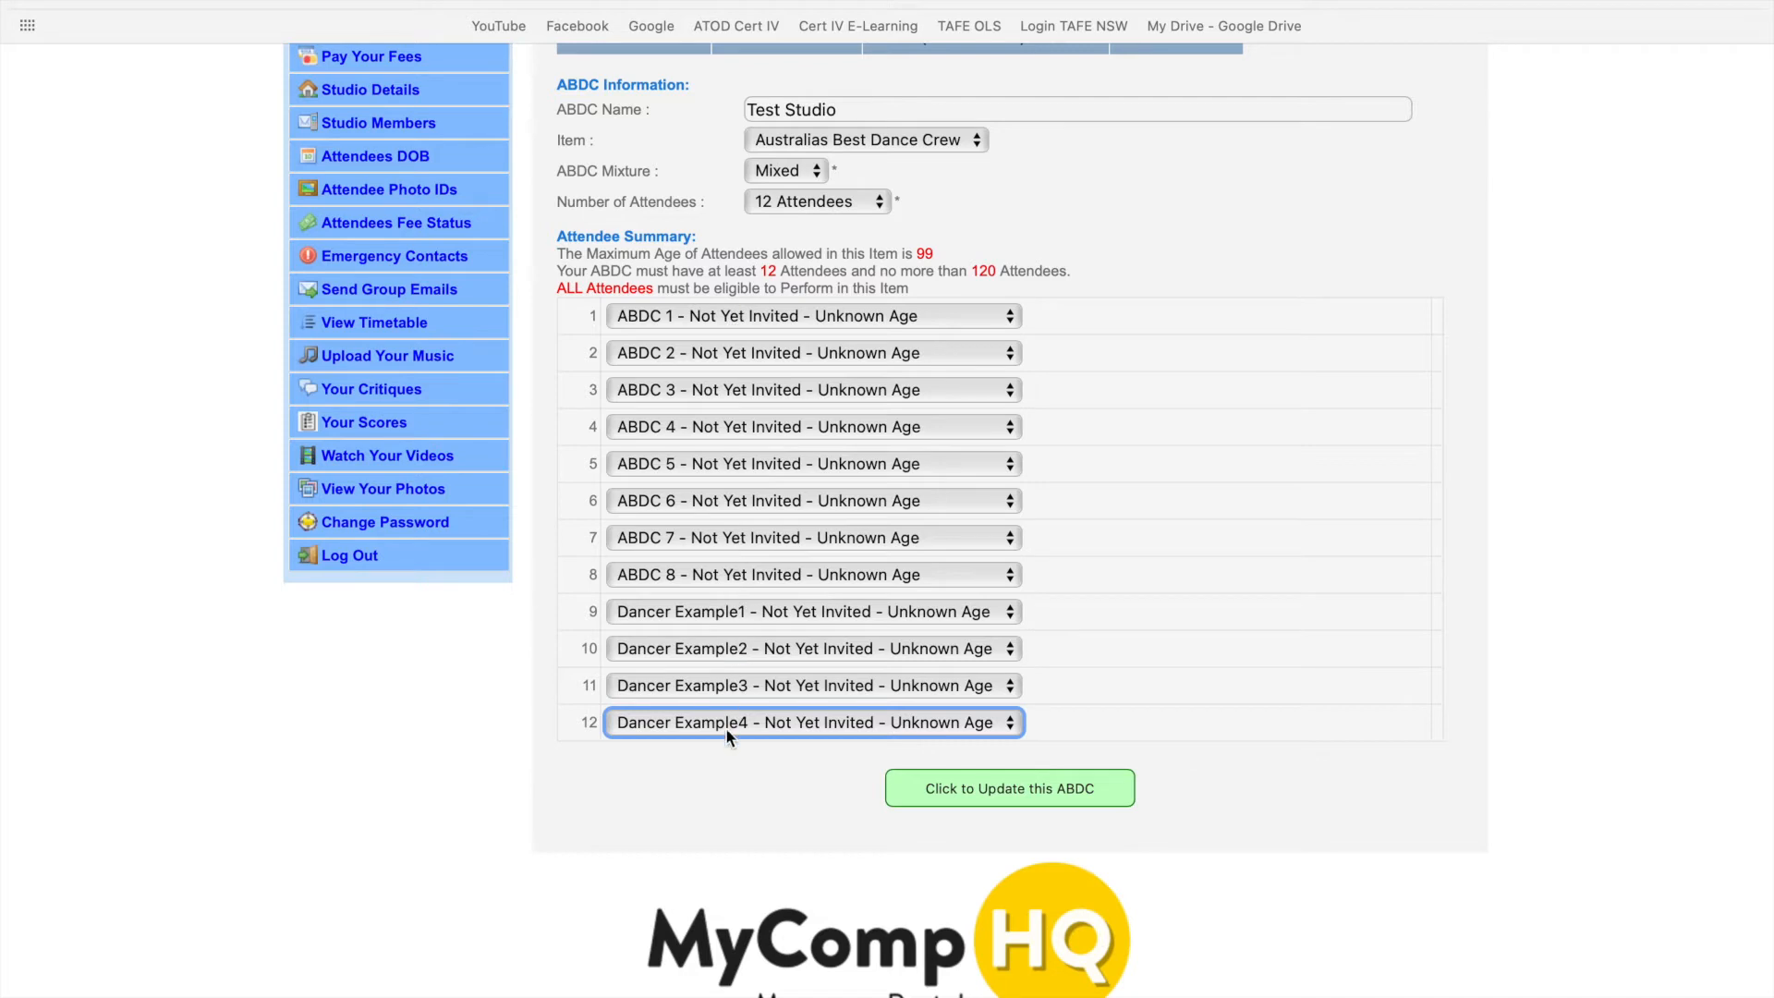
click(639, 313)
click(639, 308)
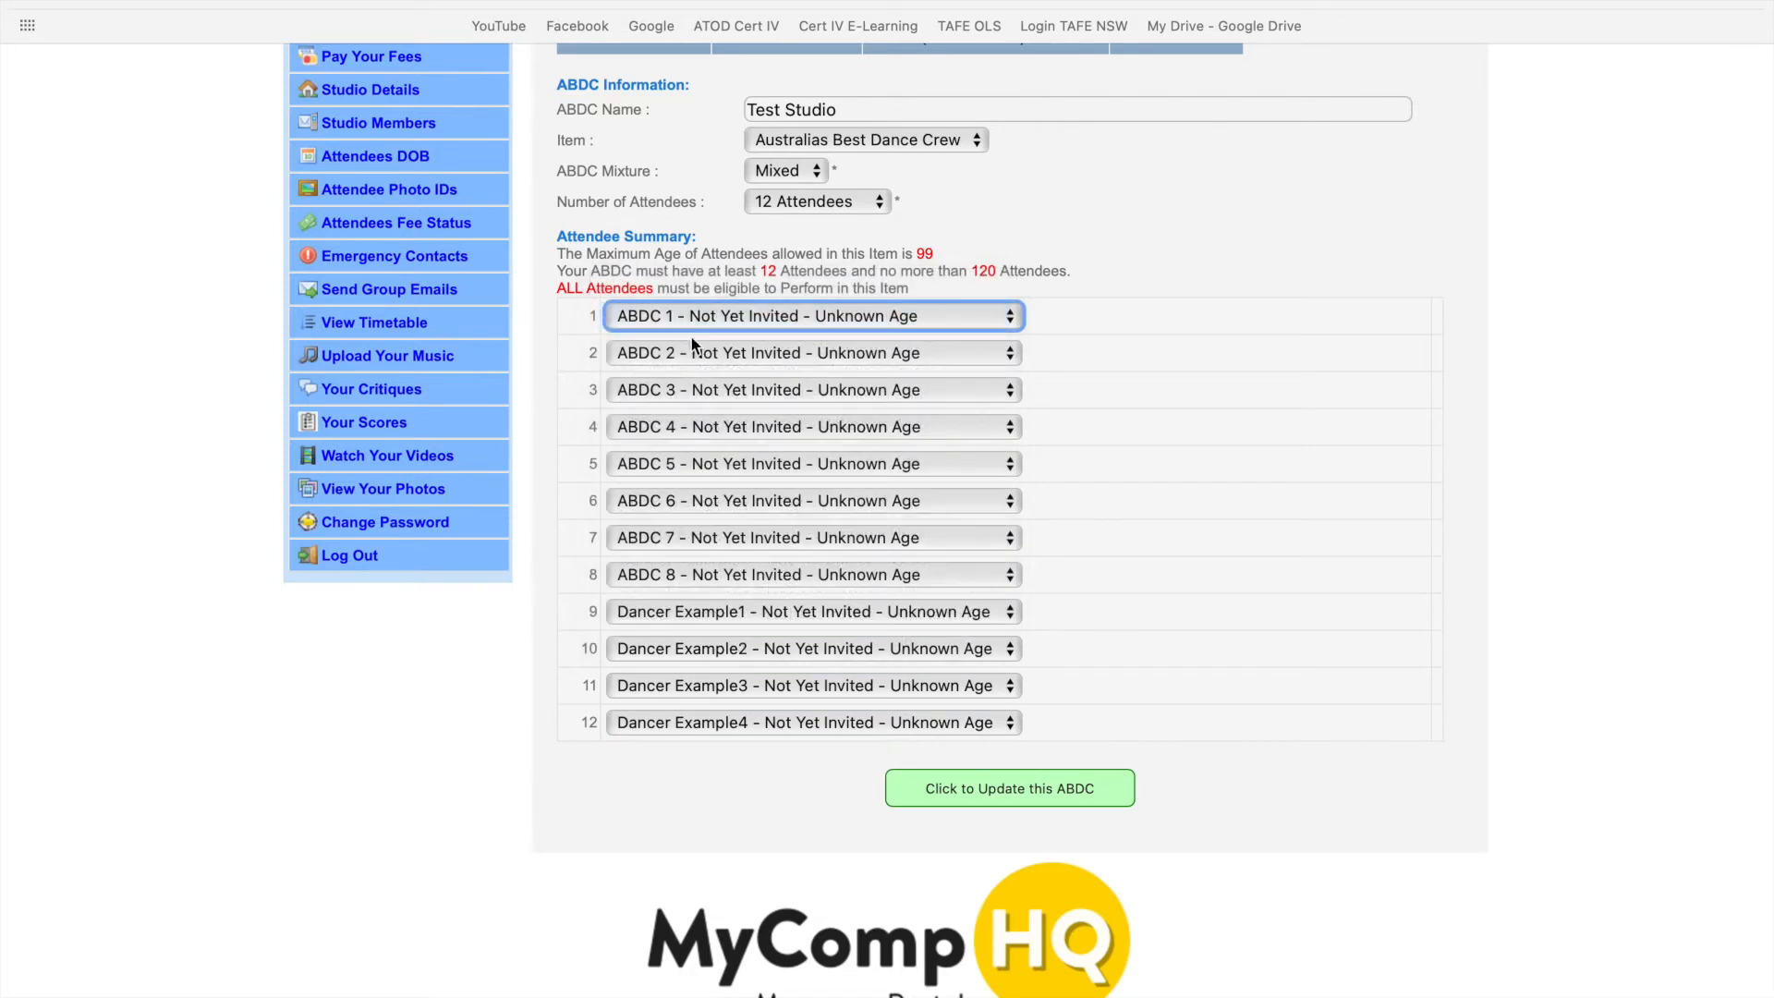
click(691, 353)
click(691, 352)
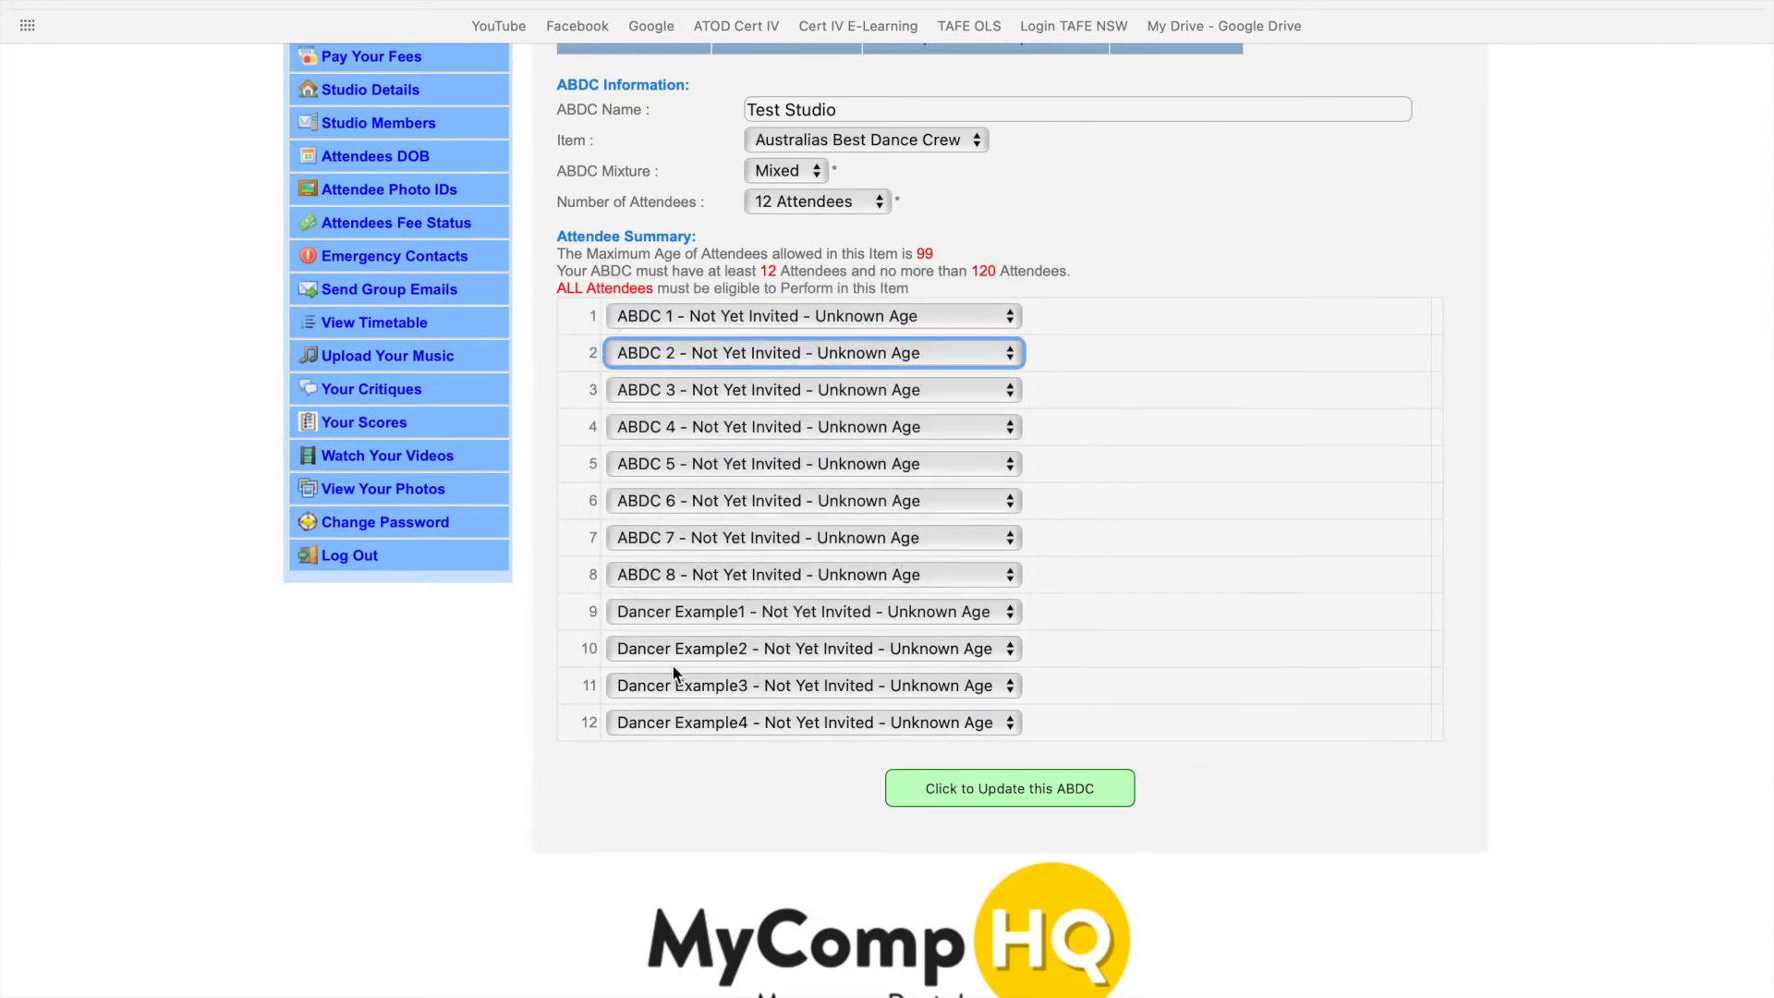
scroll(668, 741, down, 1)
scroll(668, 741, up, 3)
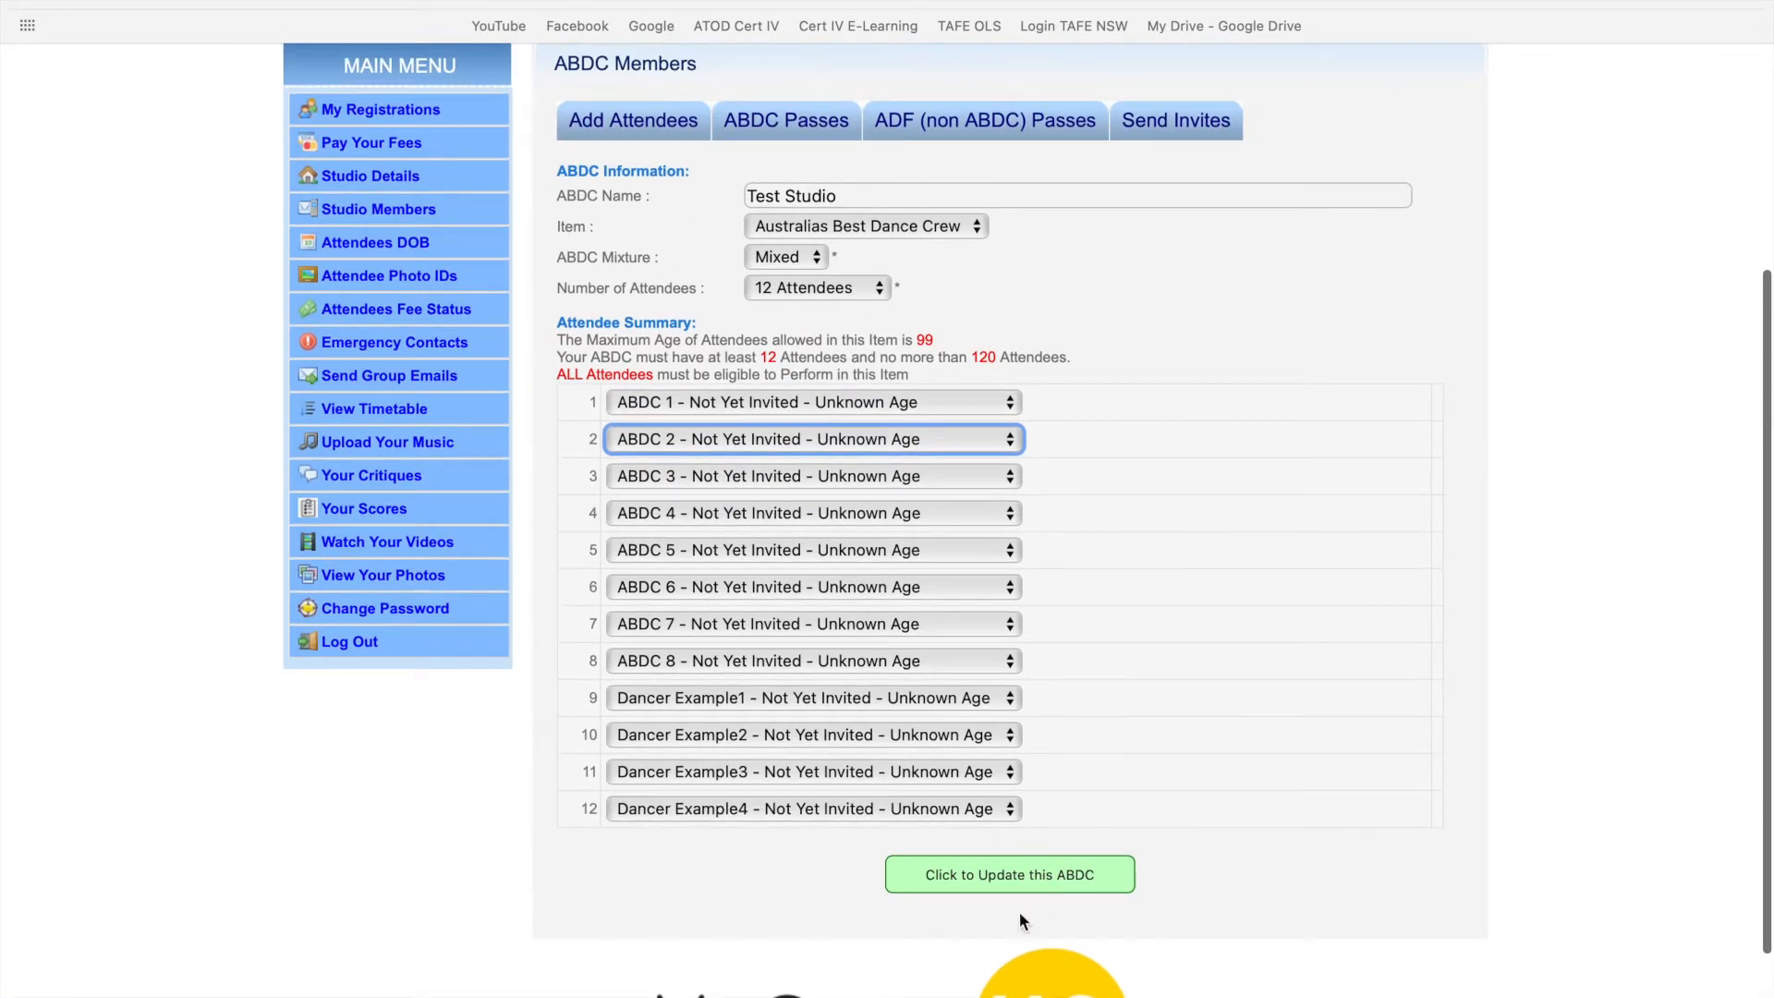
- Save the crew's 12-attendee allocation, confirm ABDC 1 in slot 1, and go to ADF (non ABDC) Passes
click(959, 877)
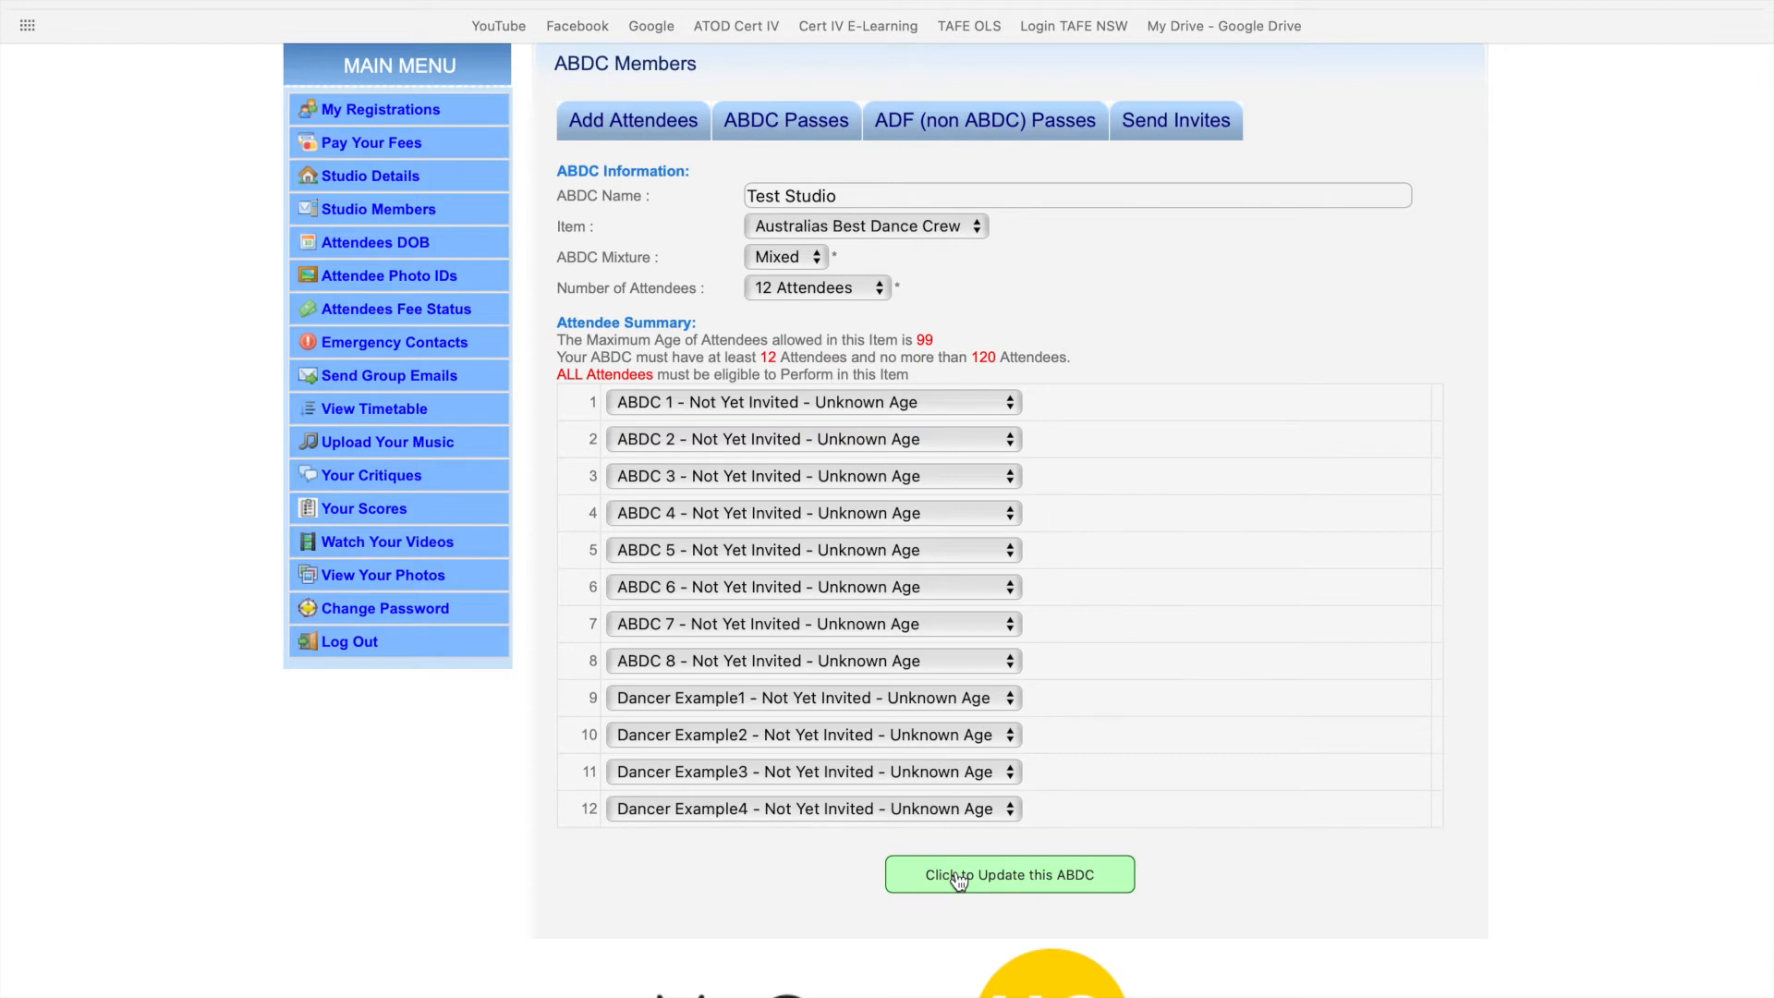
scroll(959, 880, down, 6)
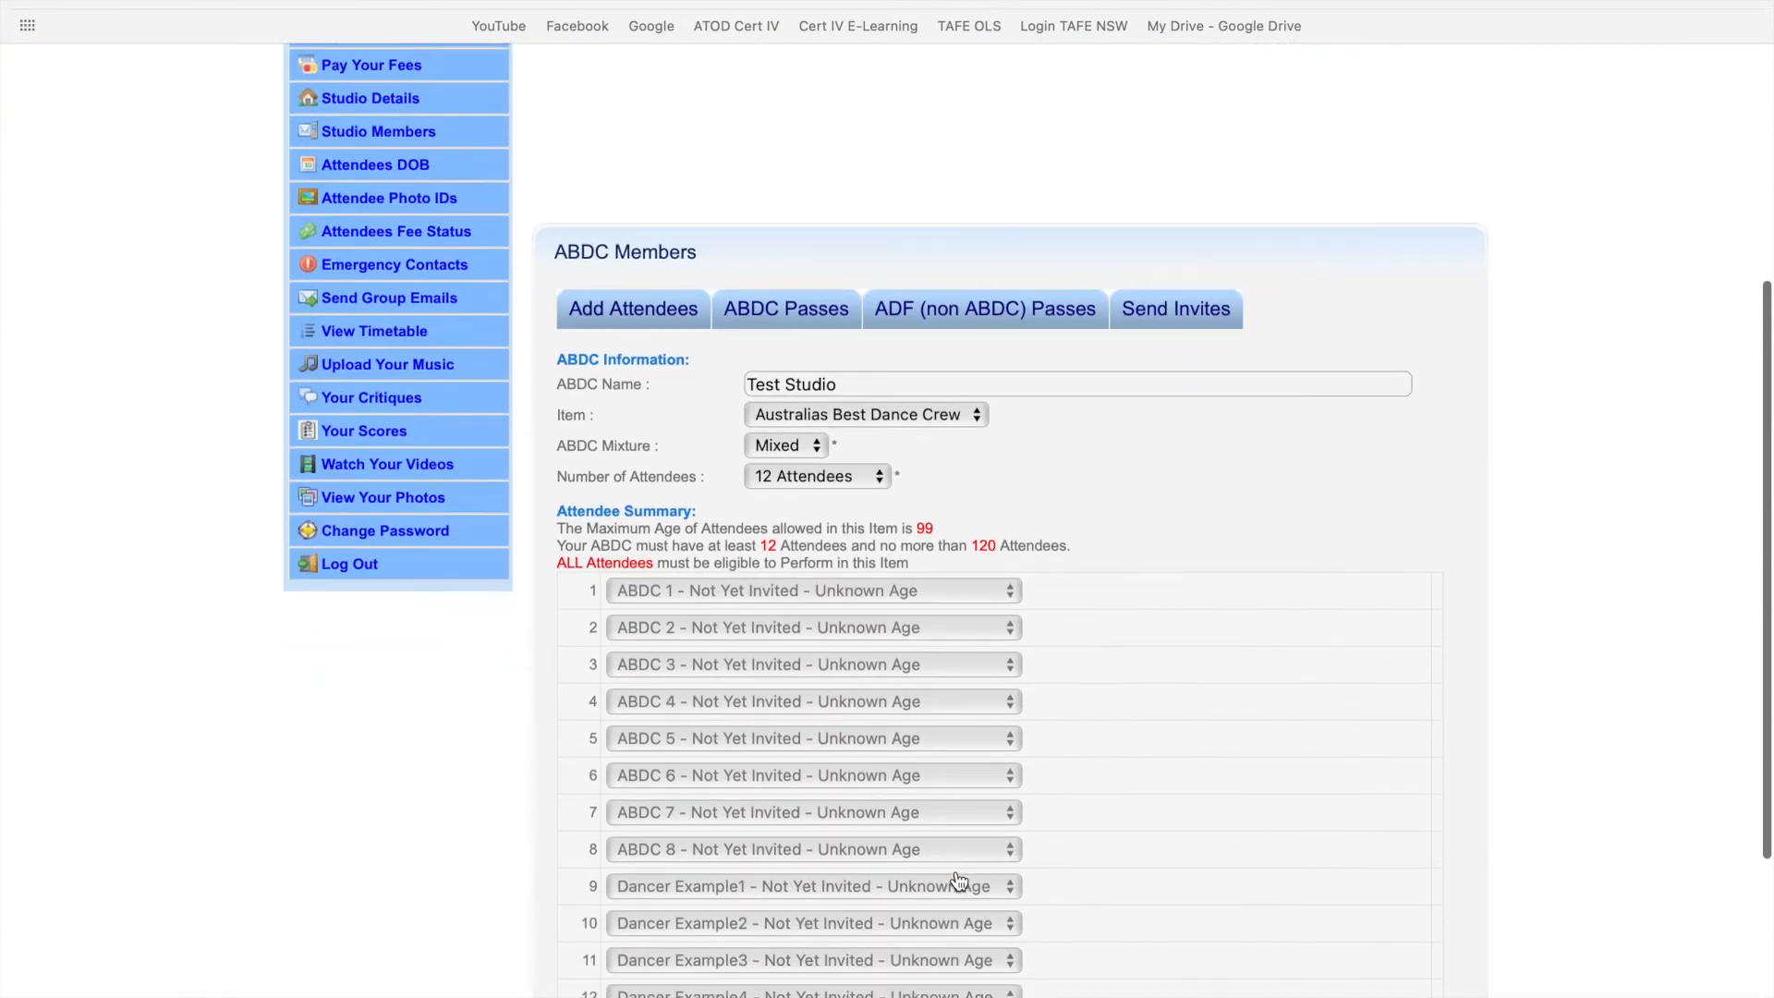
click(862, 465)
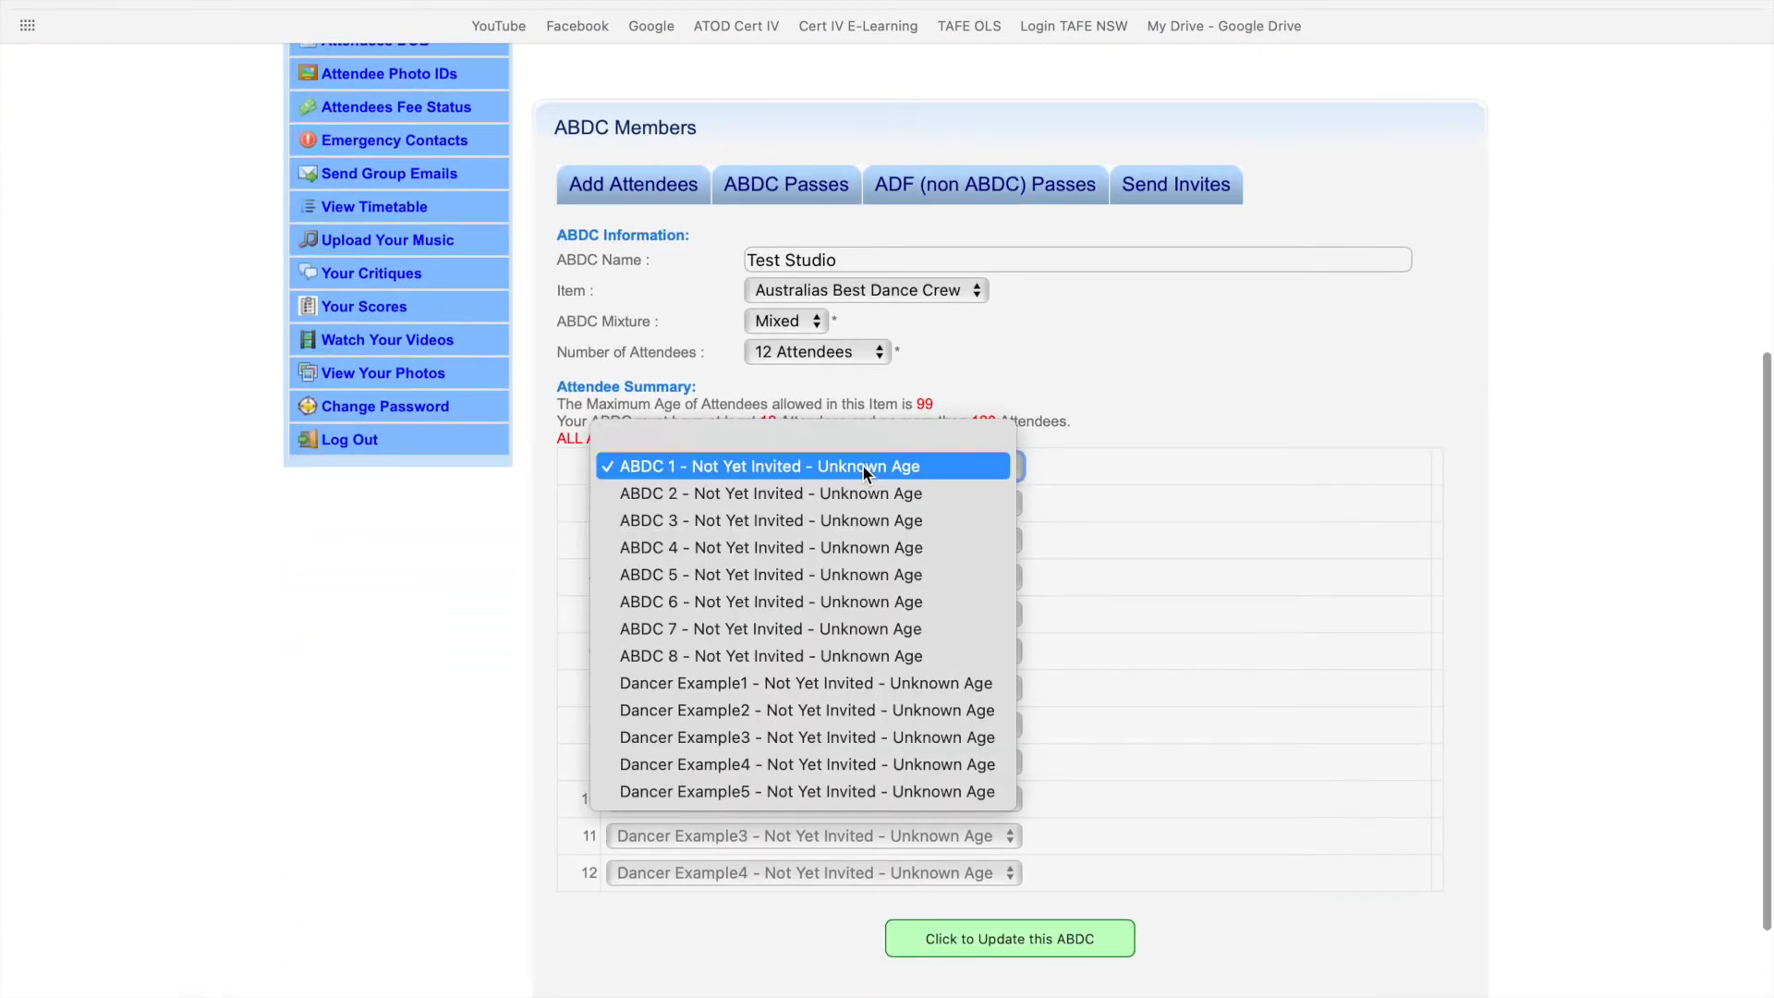
click(890, 466)
scroll(1086, 421, up, 1)
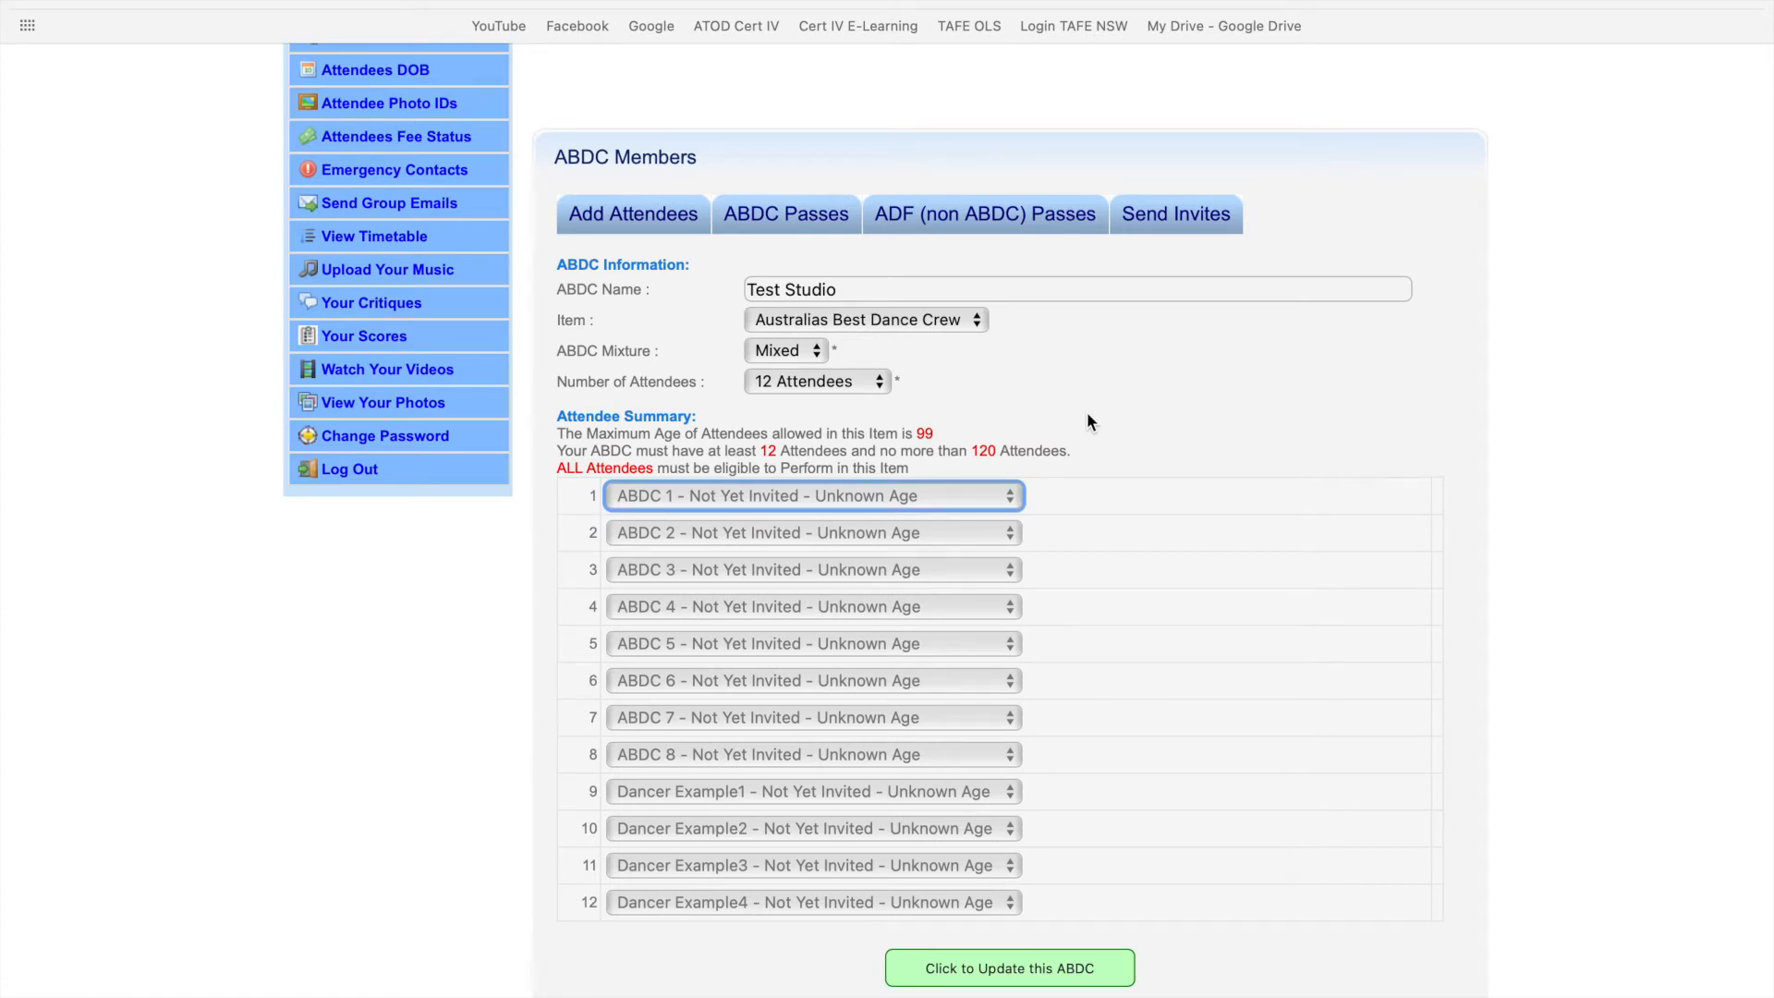
click(981, 221)
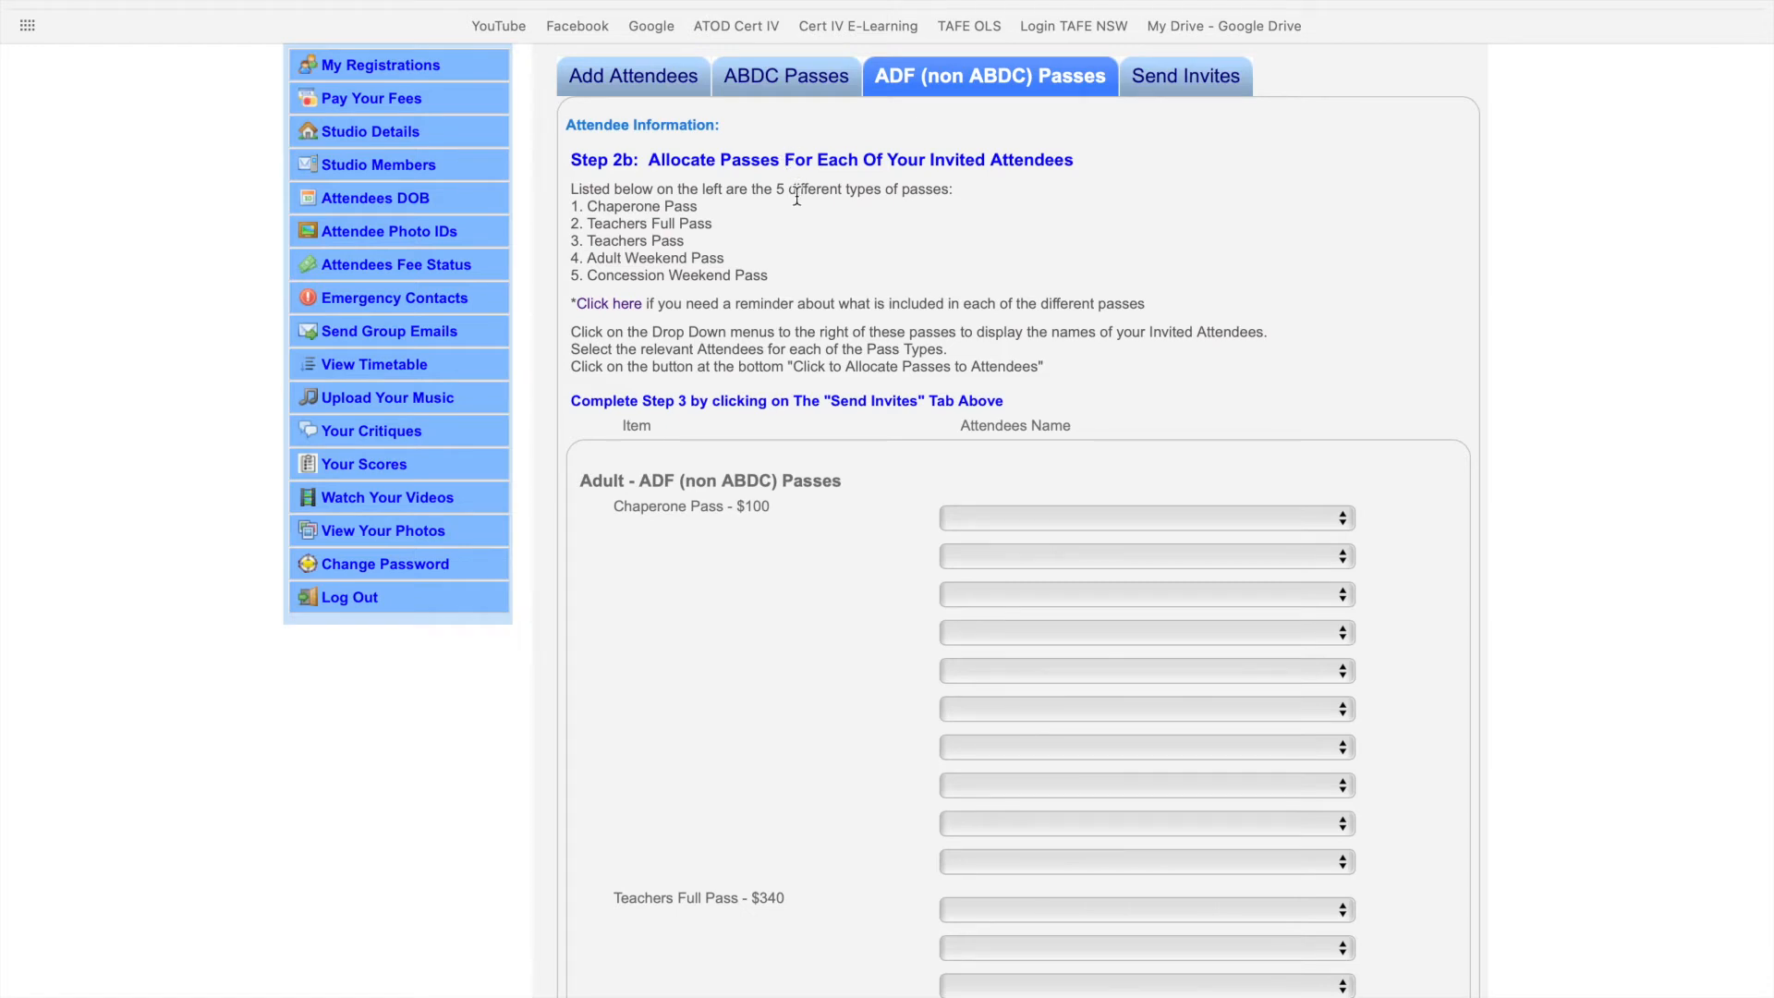
- Follow the 'Click here' reminder link to the festival's Buy Tickets (Individuals) page in a new tab
scroll(636, 264, down, 1)
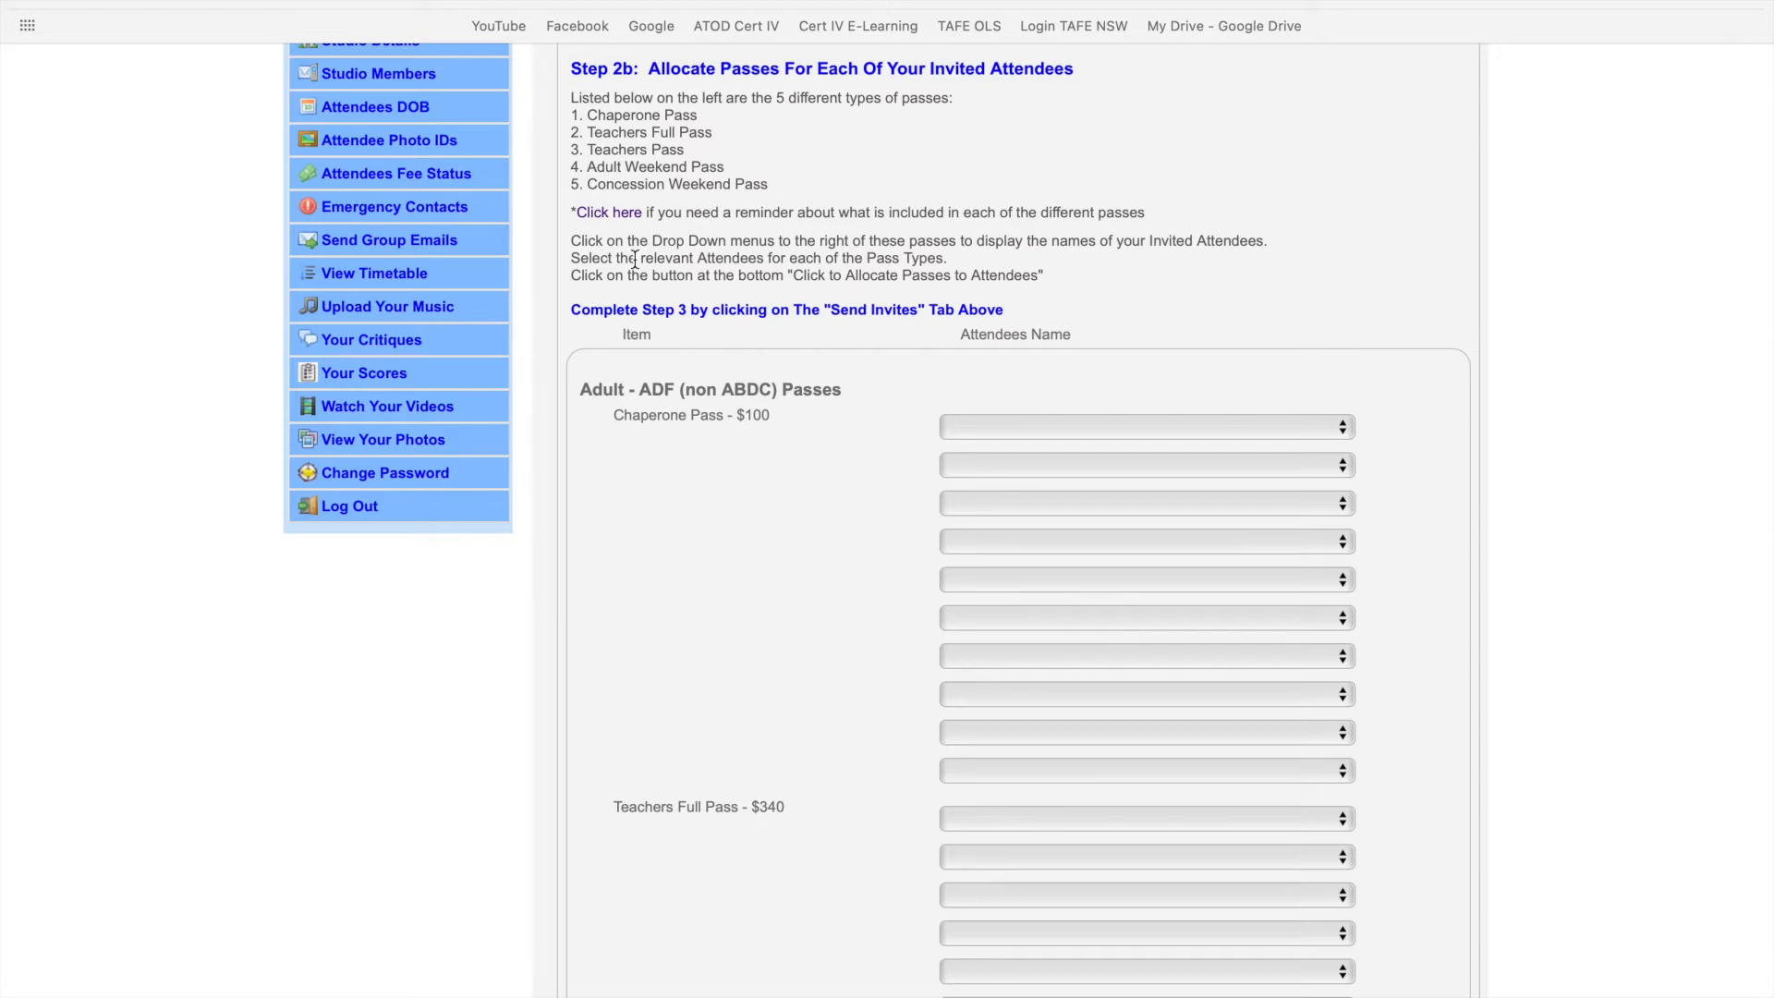
click(613, 215)
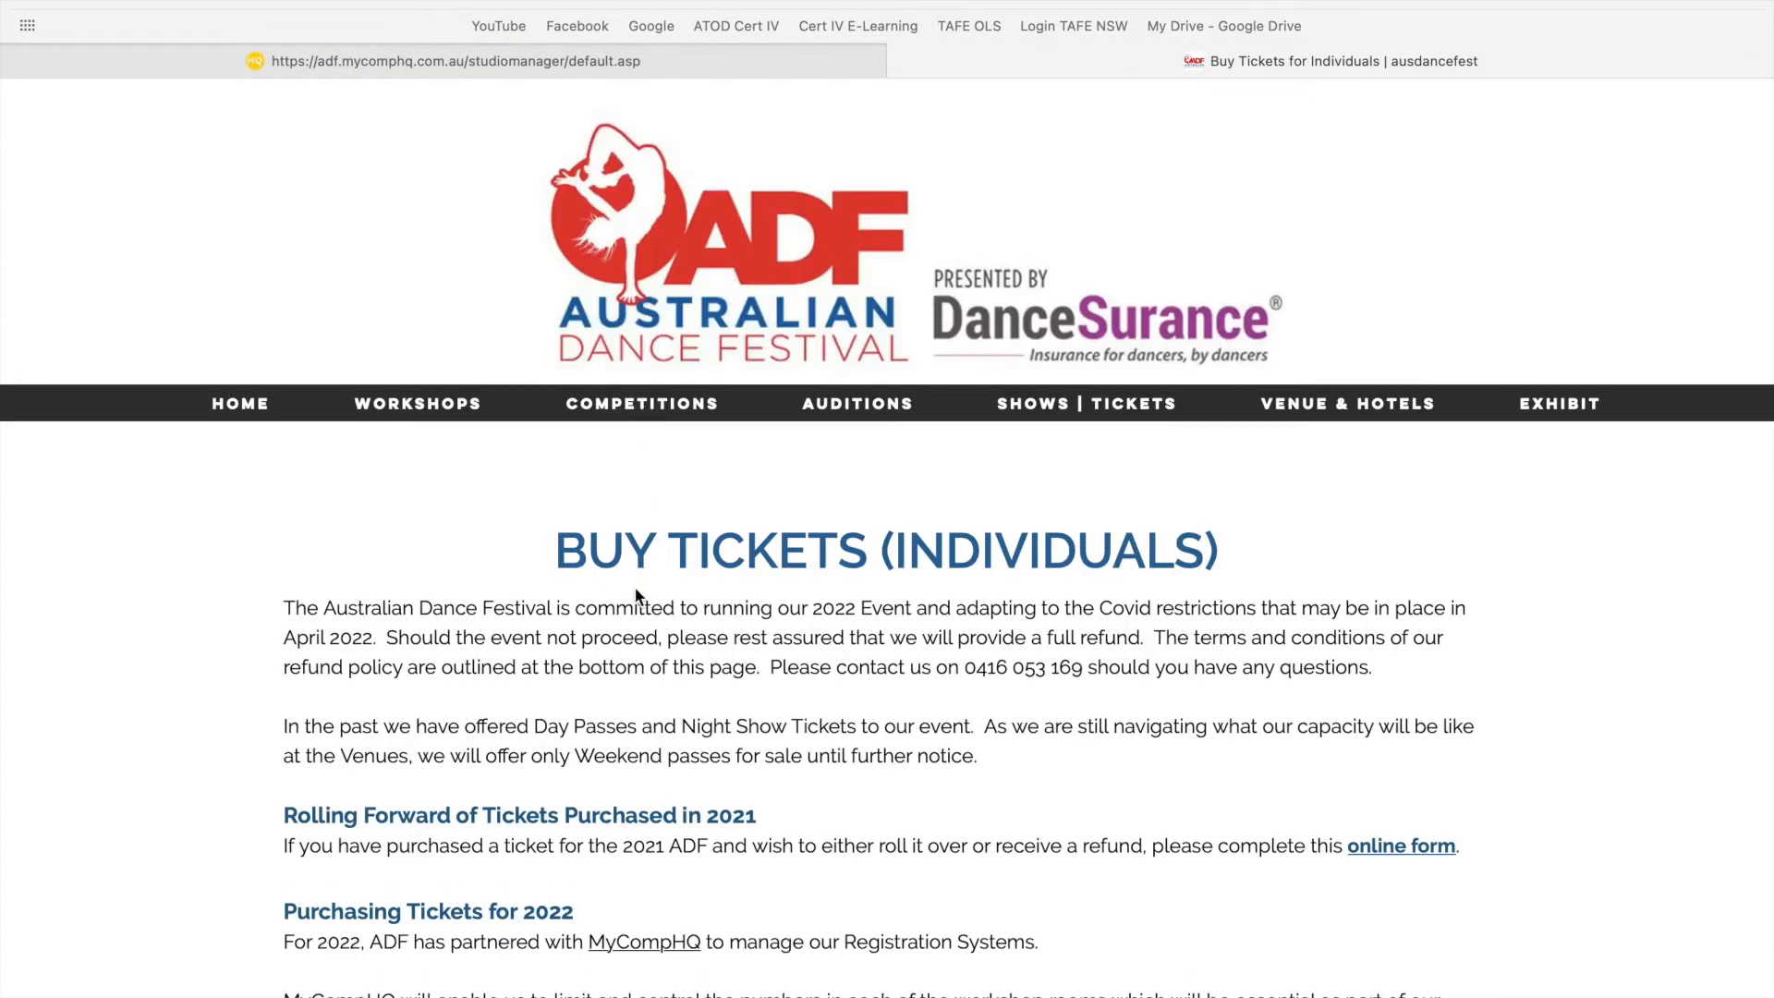
- Scroll through the Buy Tickets (Individuals) page to review what each pass type includes
scroll(636, 590, down, 2)
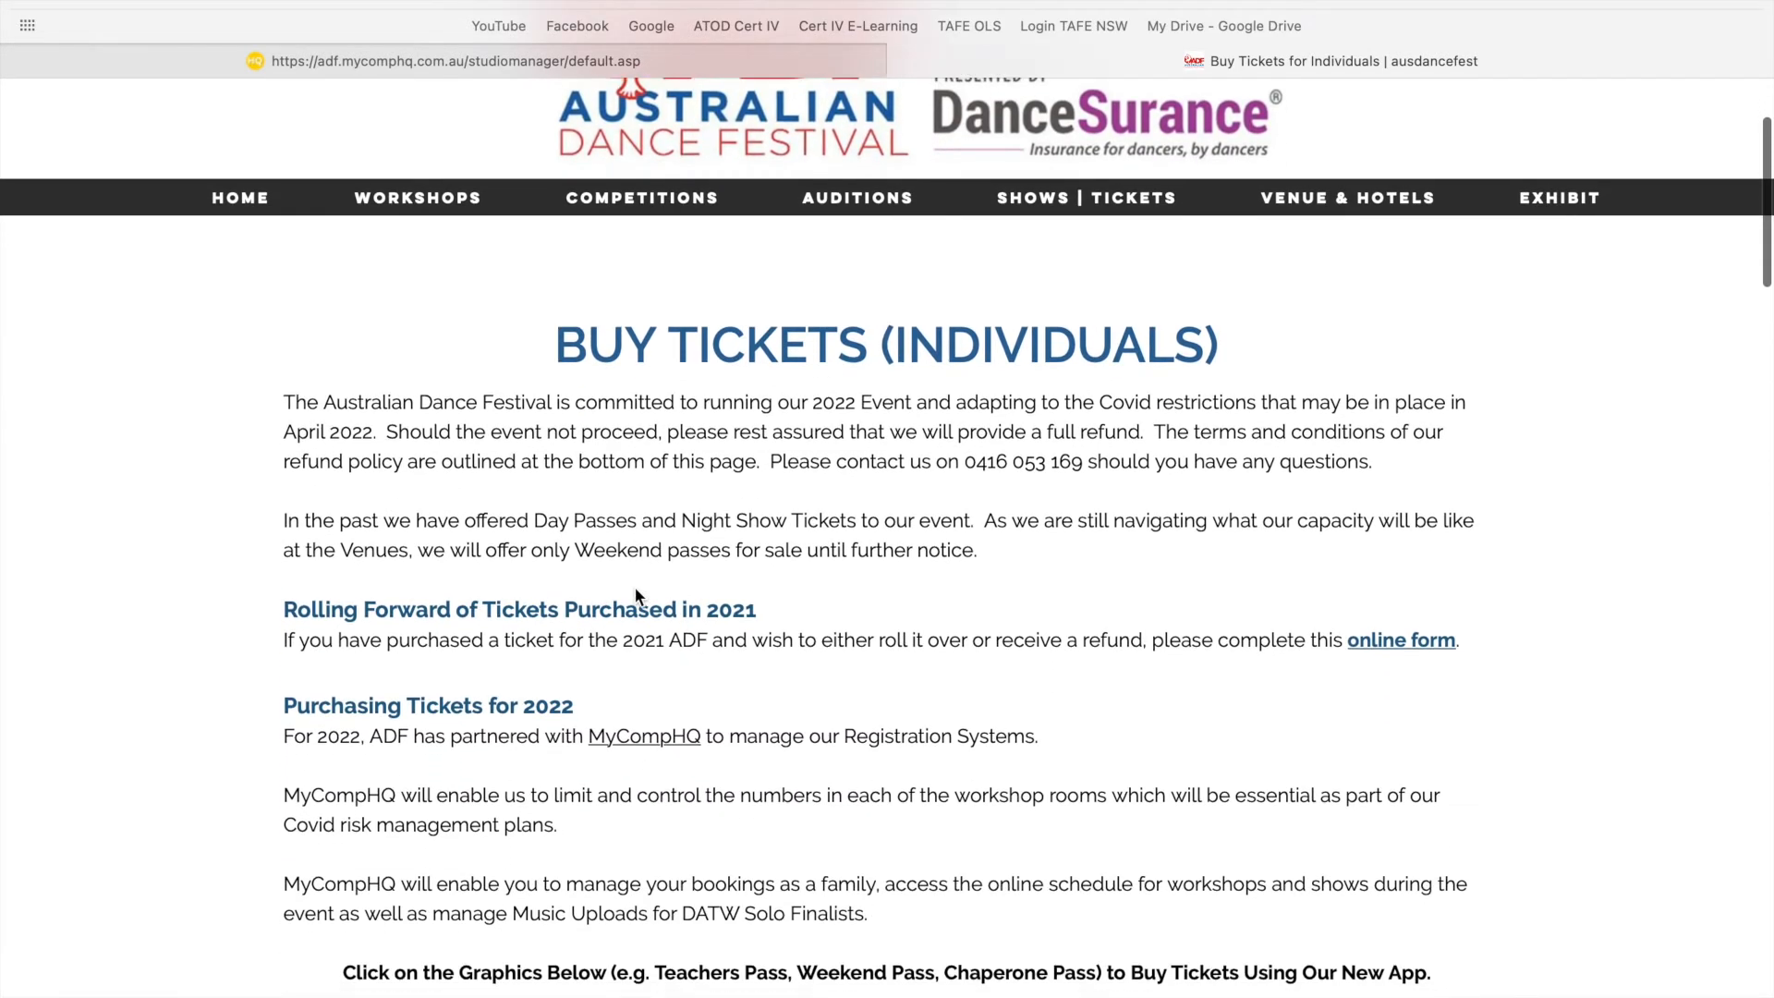
scroll(633, 586, down, 10)
scroll(634, 585, down, 1)
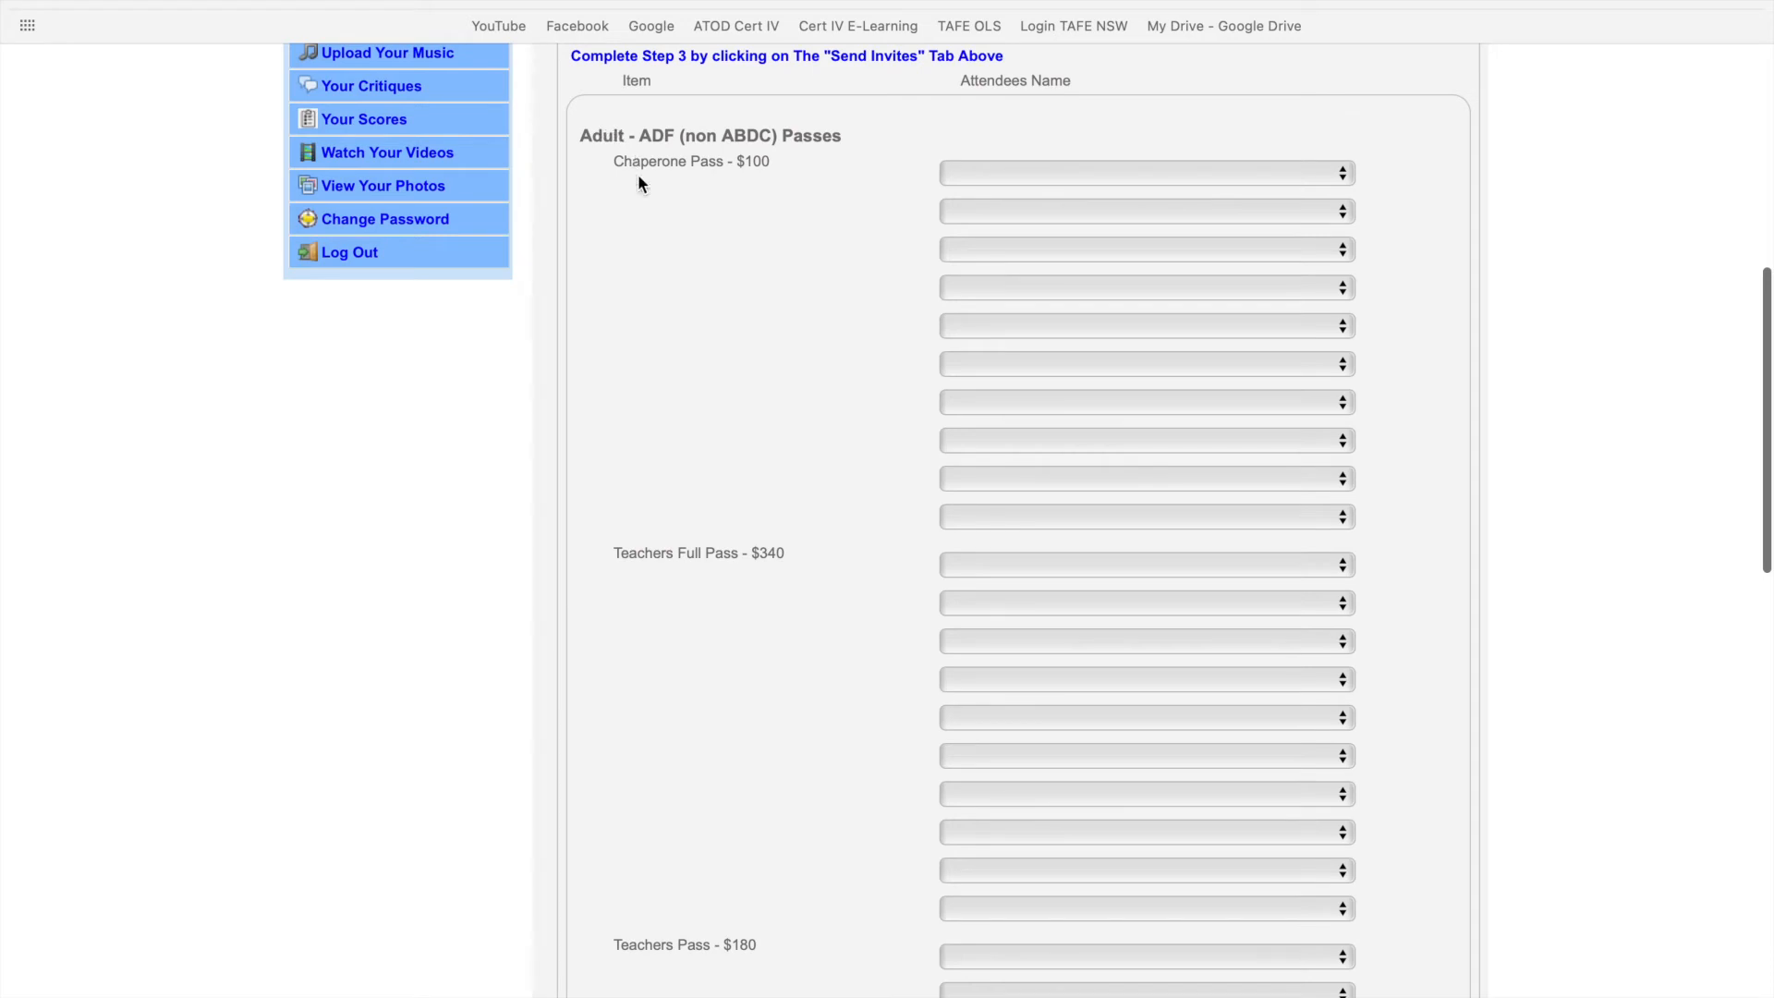
- Allocate the $270 Concession Weekend Pass to Dancer Example5, save allocations, and go to Send Invites
drag(636, 169, 682, 166)
scroll(681, 166, down, 5)
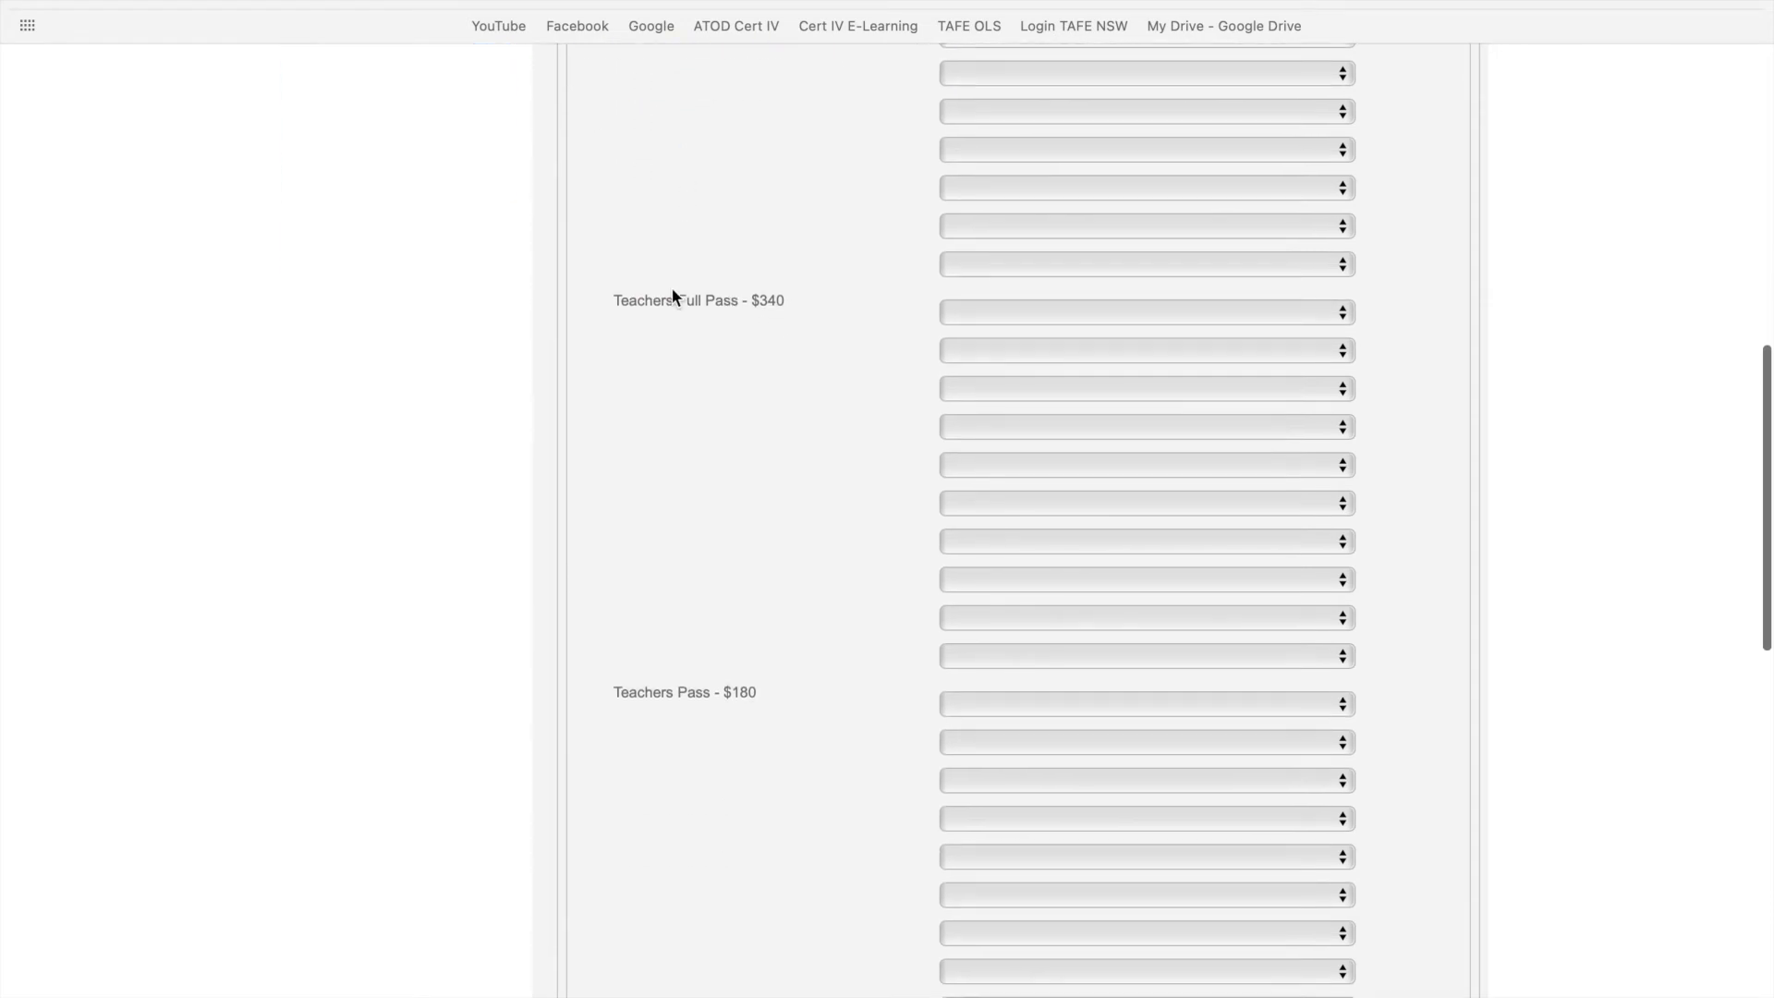
scroll(682, 691, down, 10)
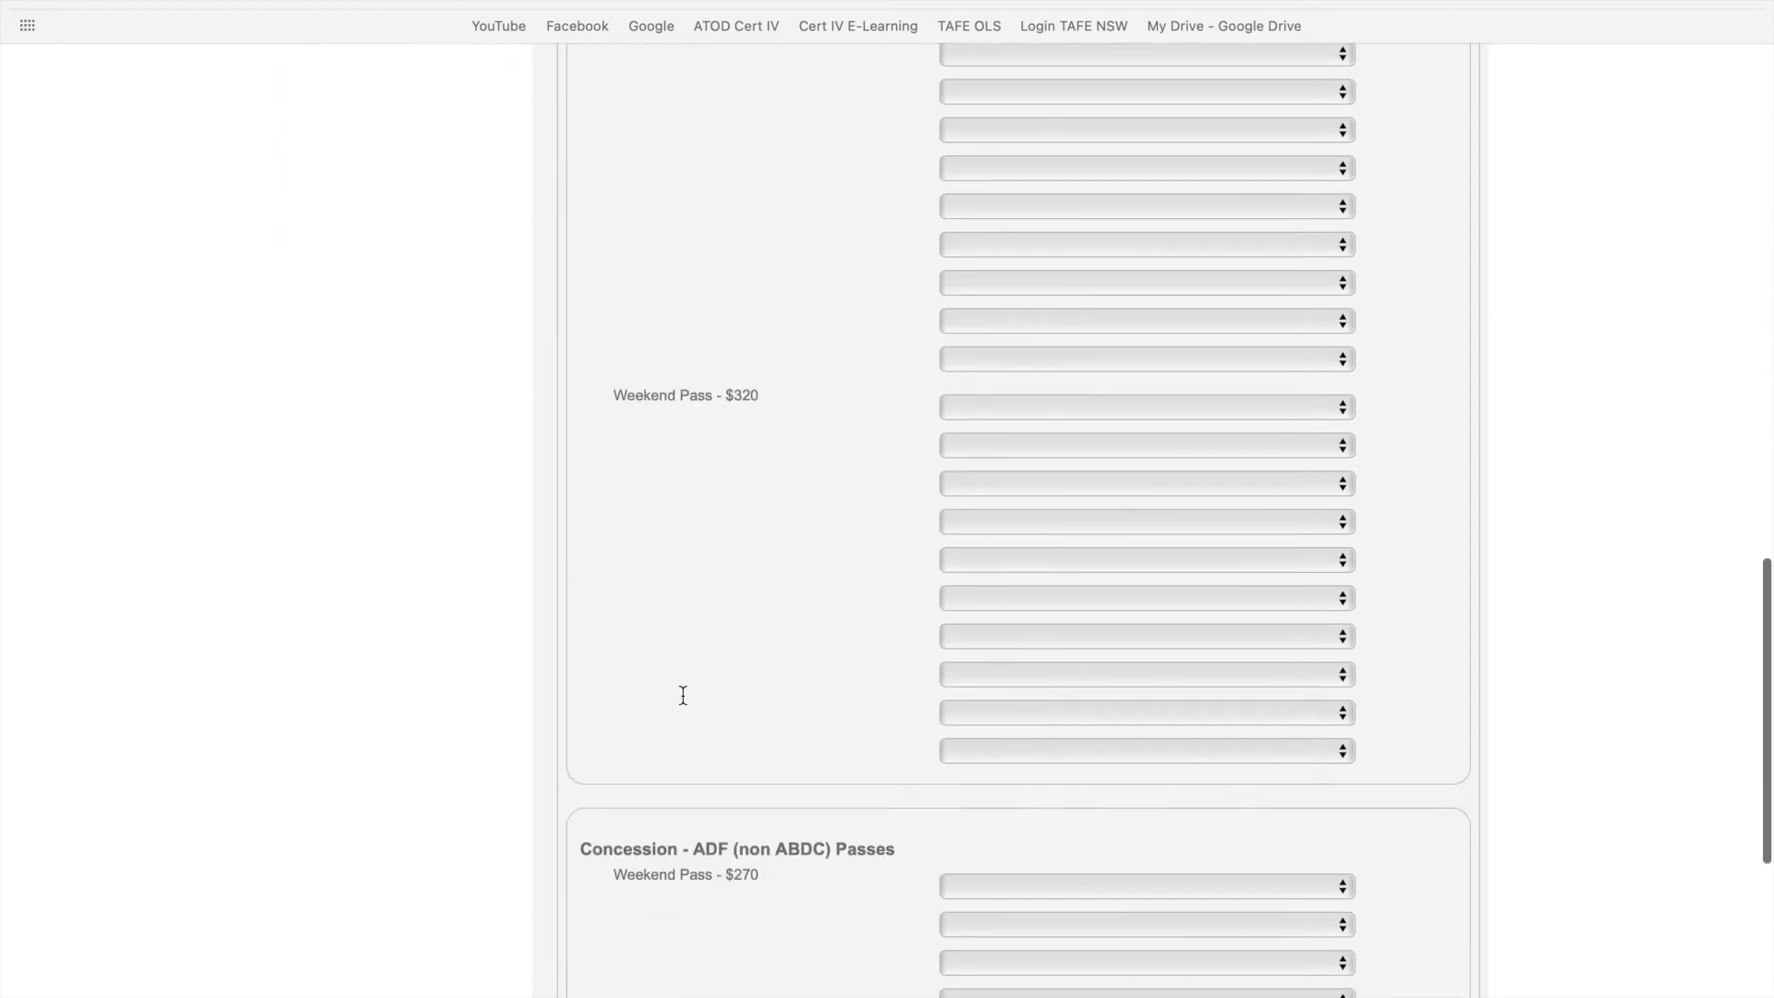
drag(627, 266, 691, 269)
click(691, 269)
scroll(712, 440, down, 3)
scroll(707, 691, down, 5)
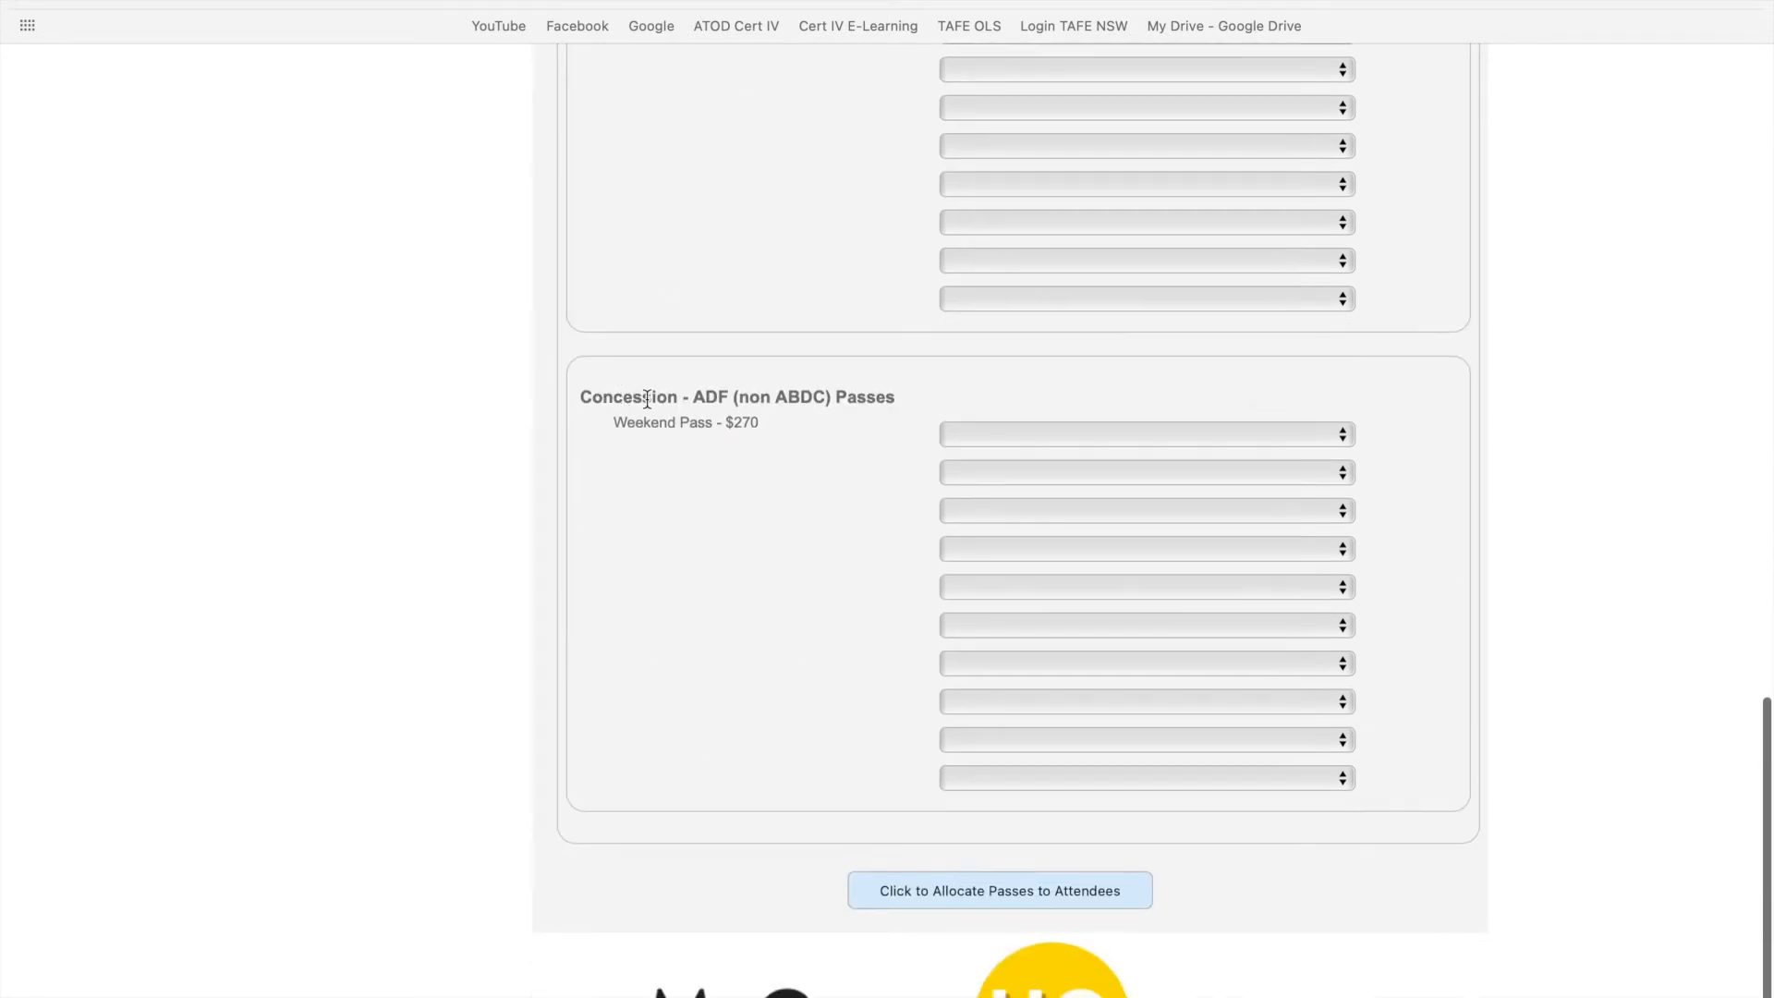
click(989, 432)
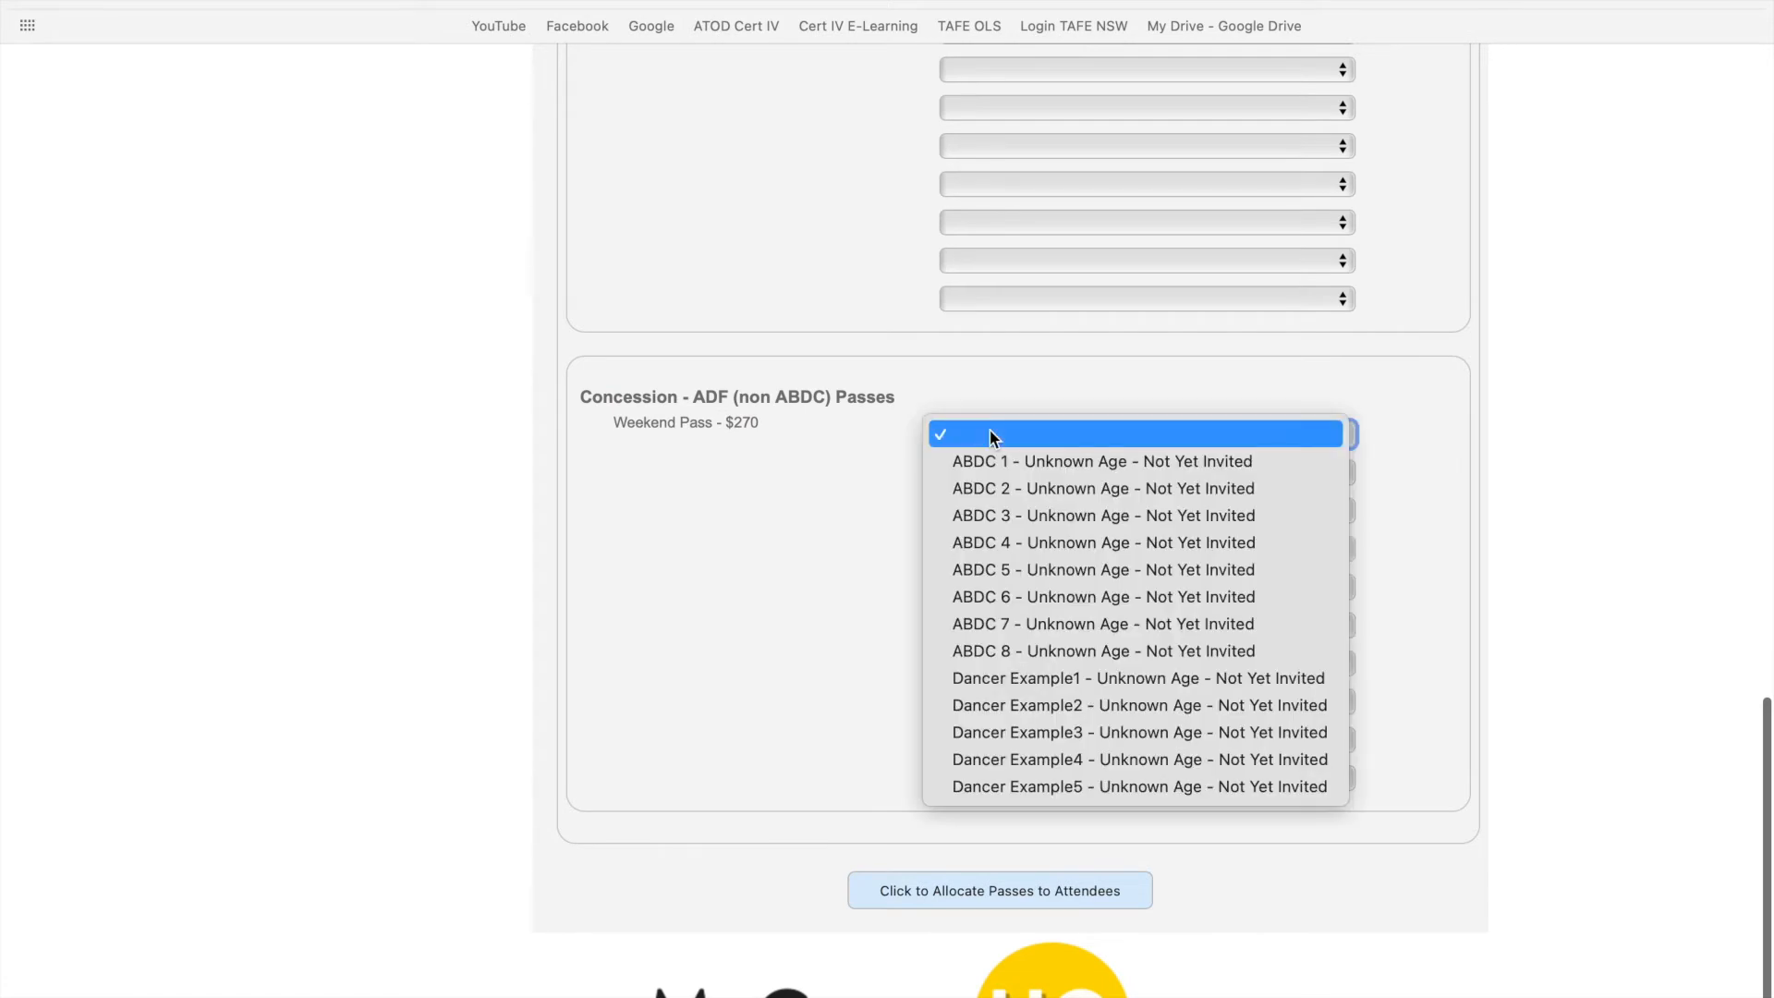
click(1055, 786)
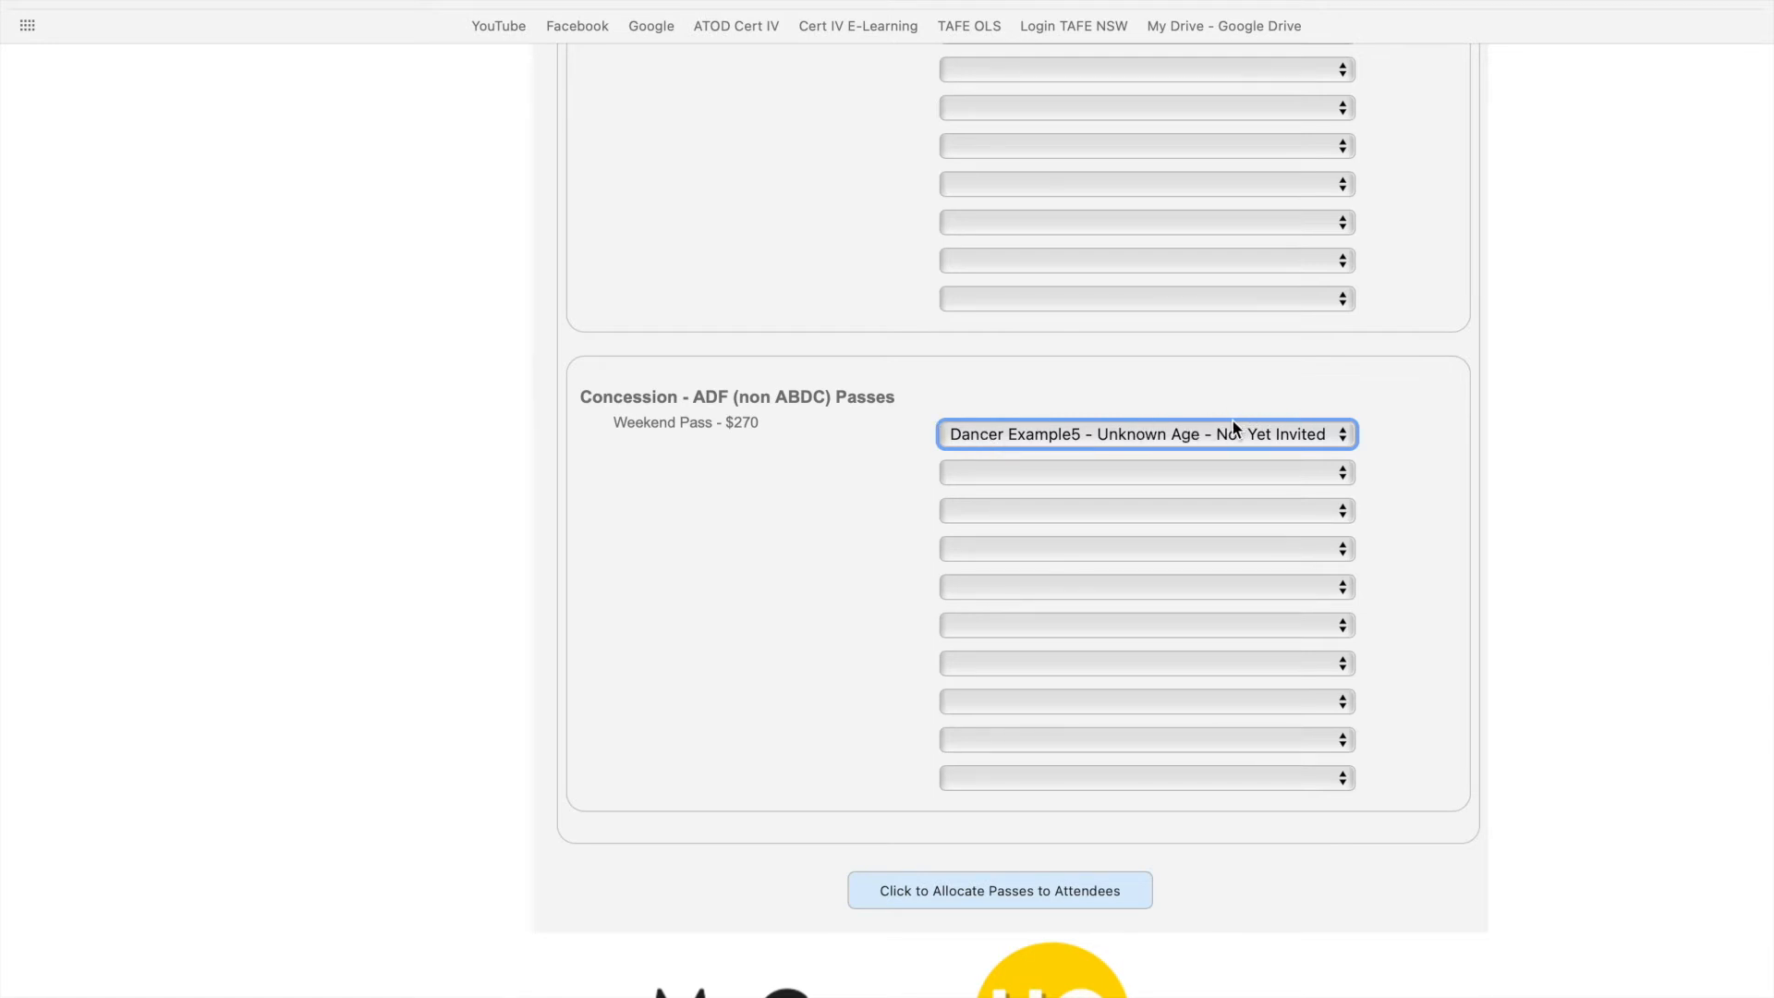
click(849, 891)
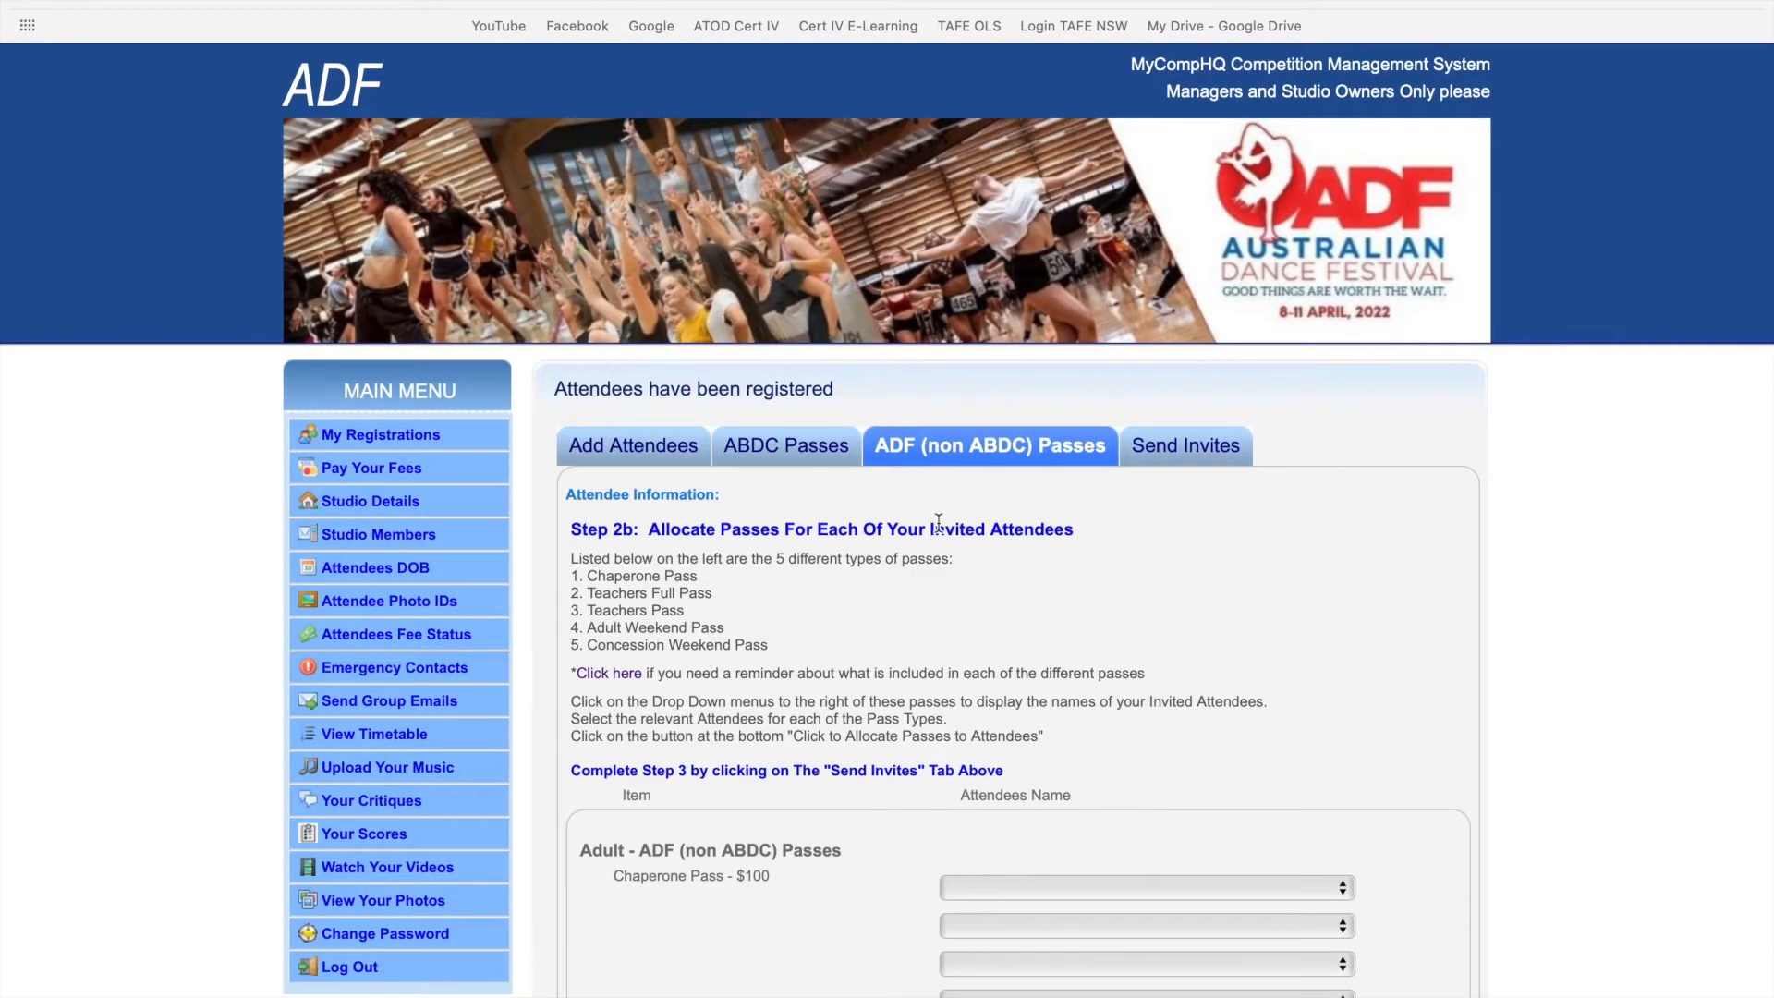
click(1191, 454)
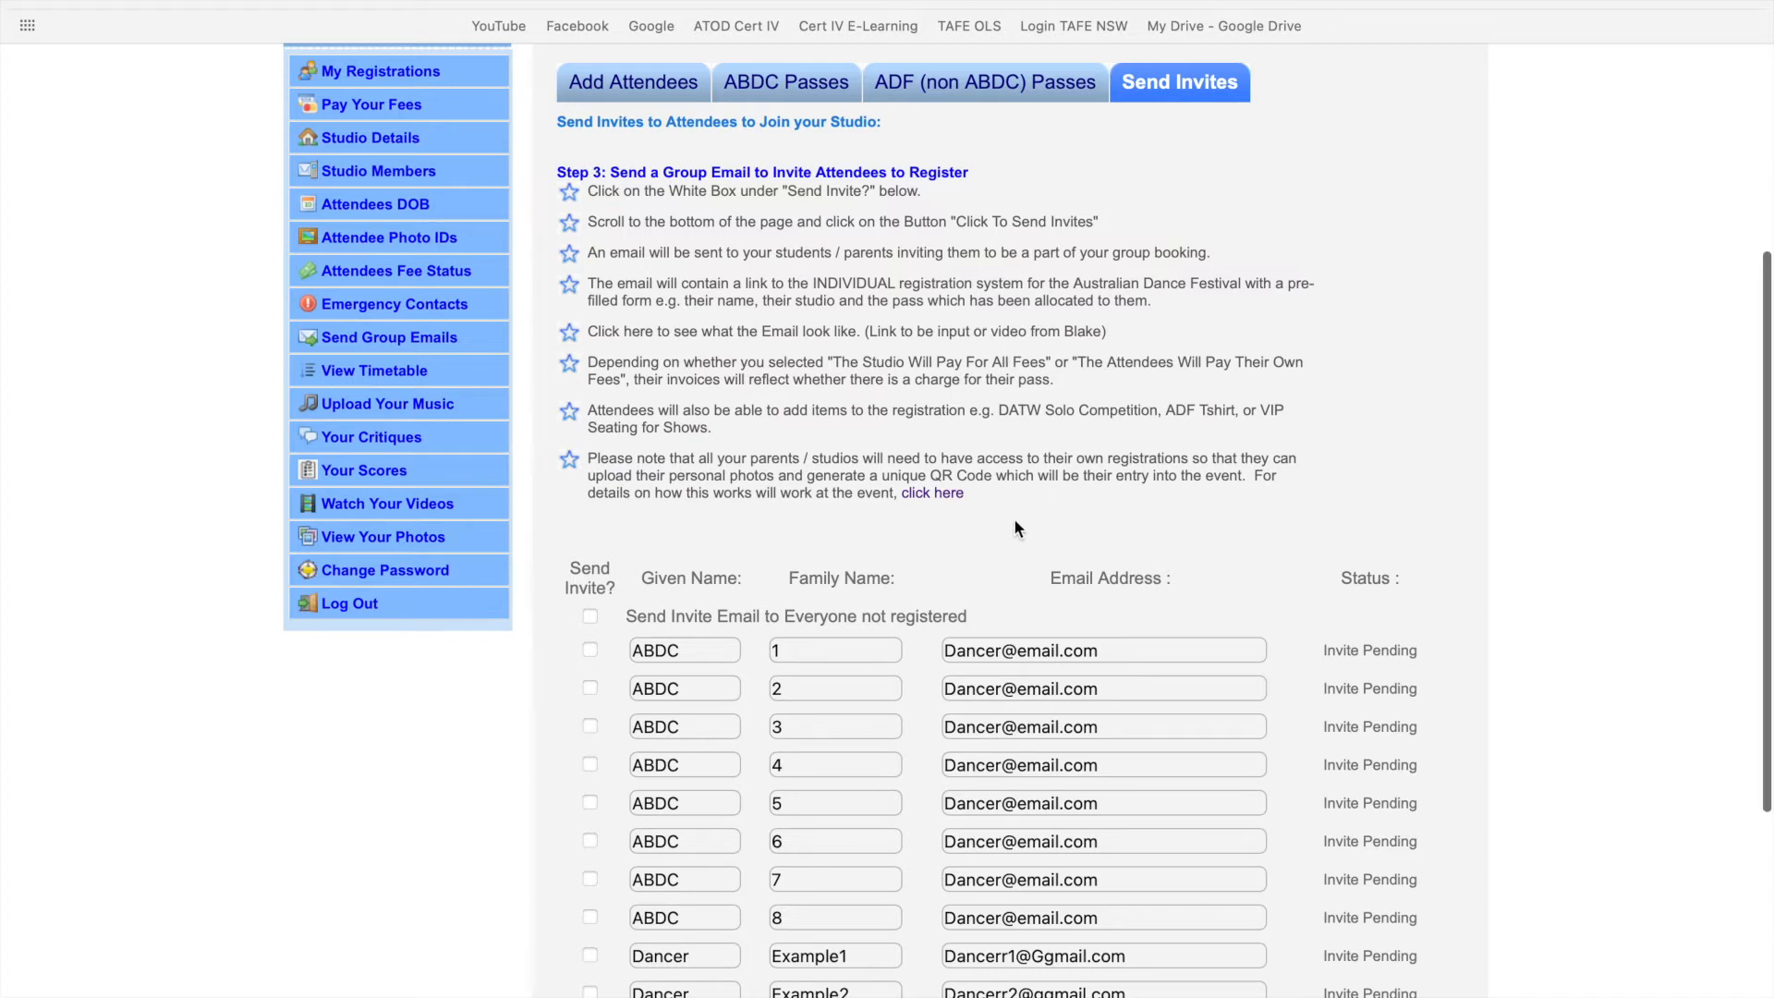
- Tick 'Send Invite Email to Everyone not registered' and send invites to all 13 attendees
scroll(1015, 528, down, 3)
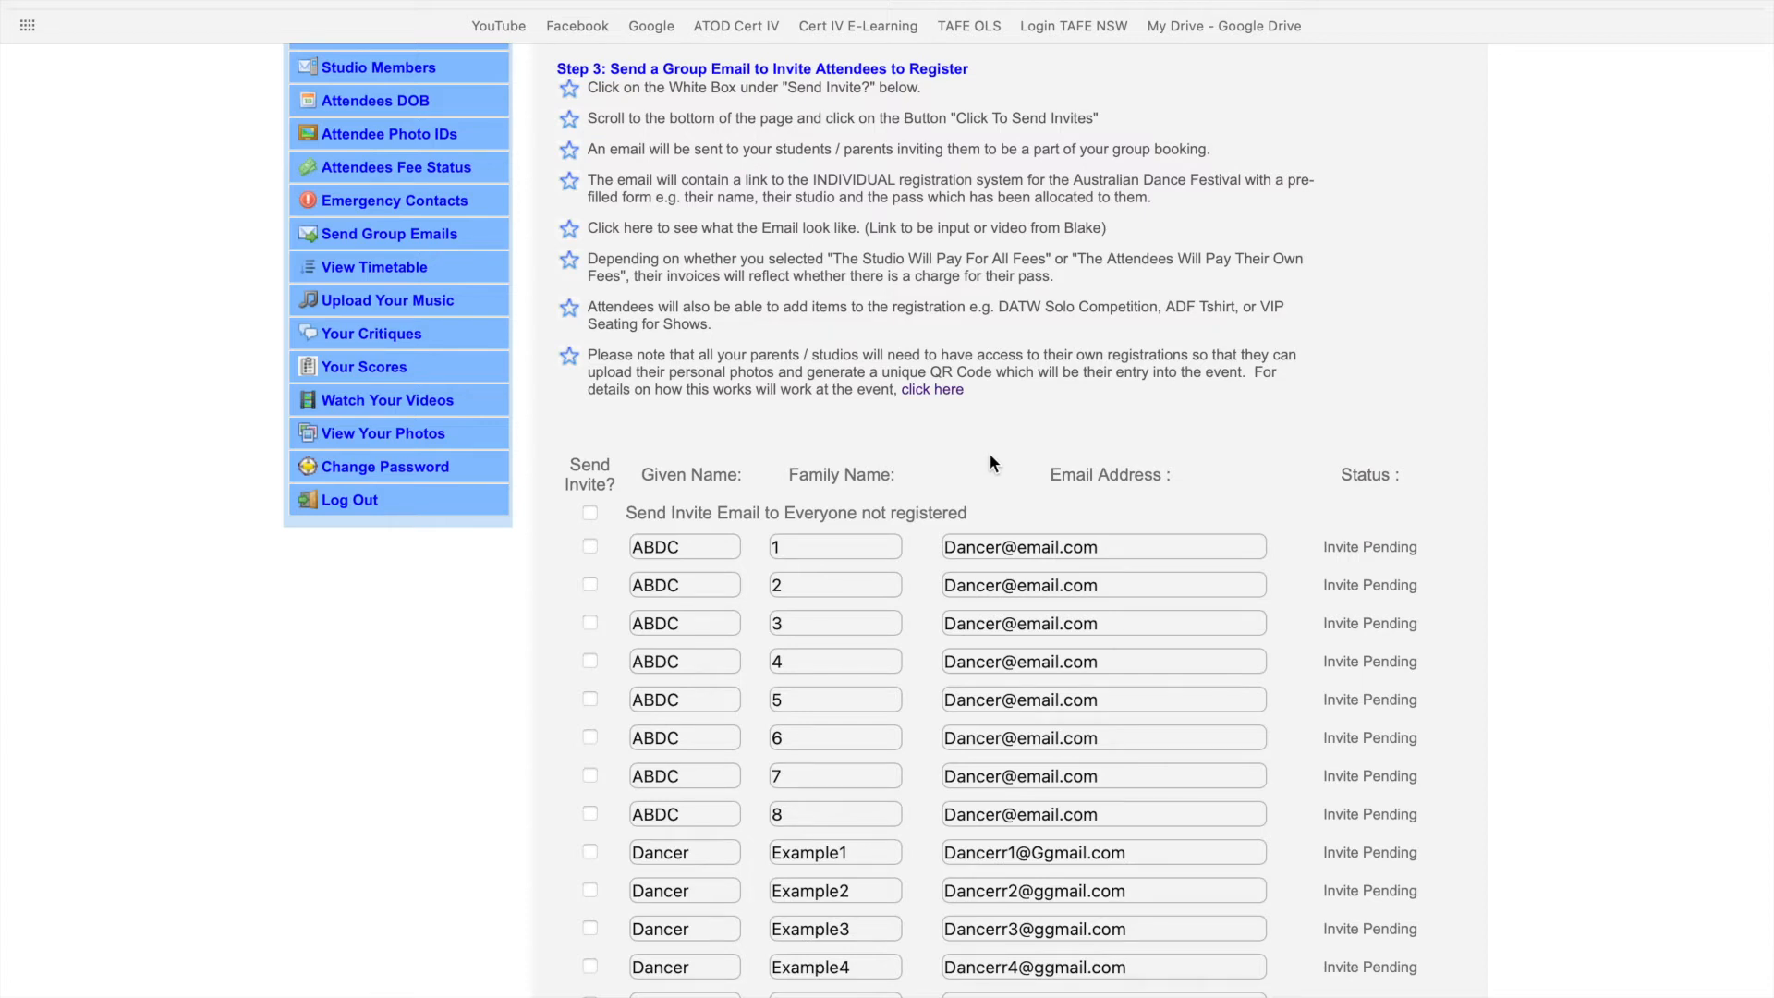
scroll(990, 458, down, 2)
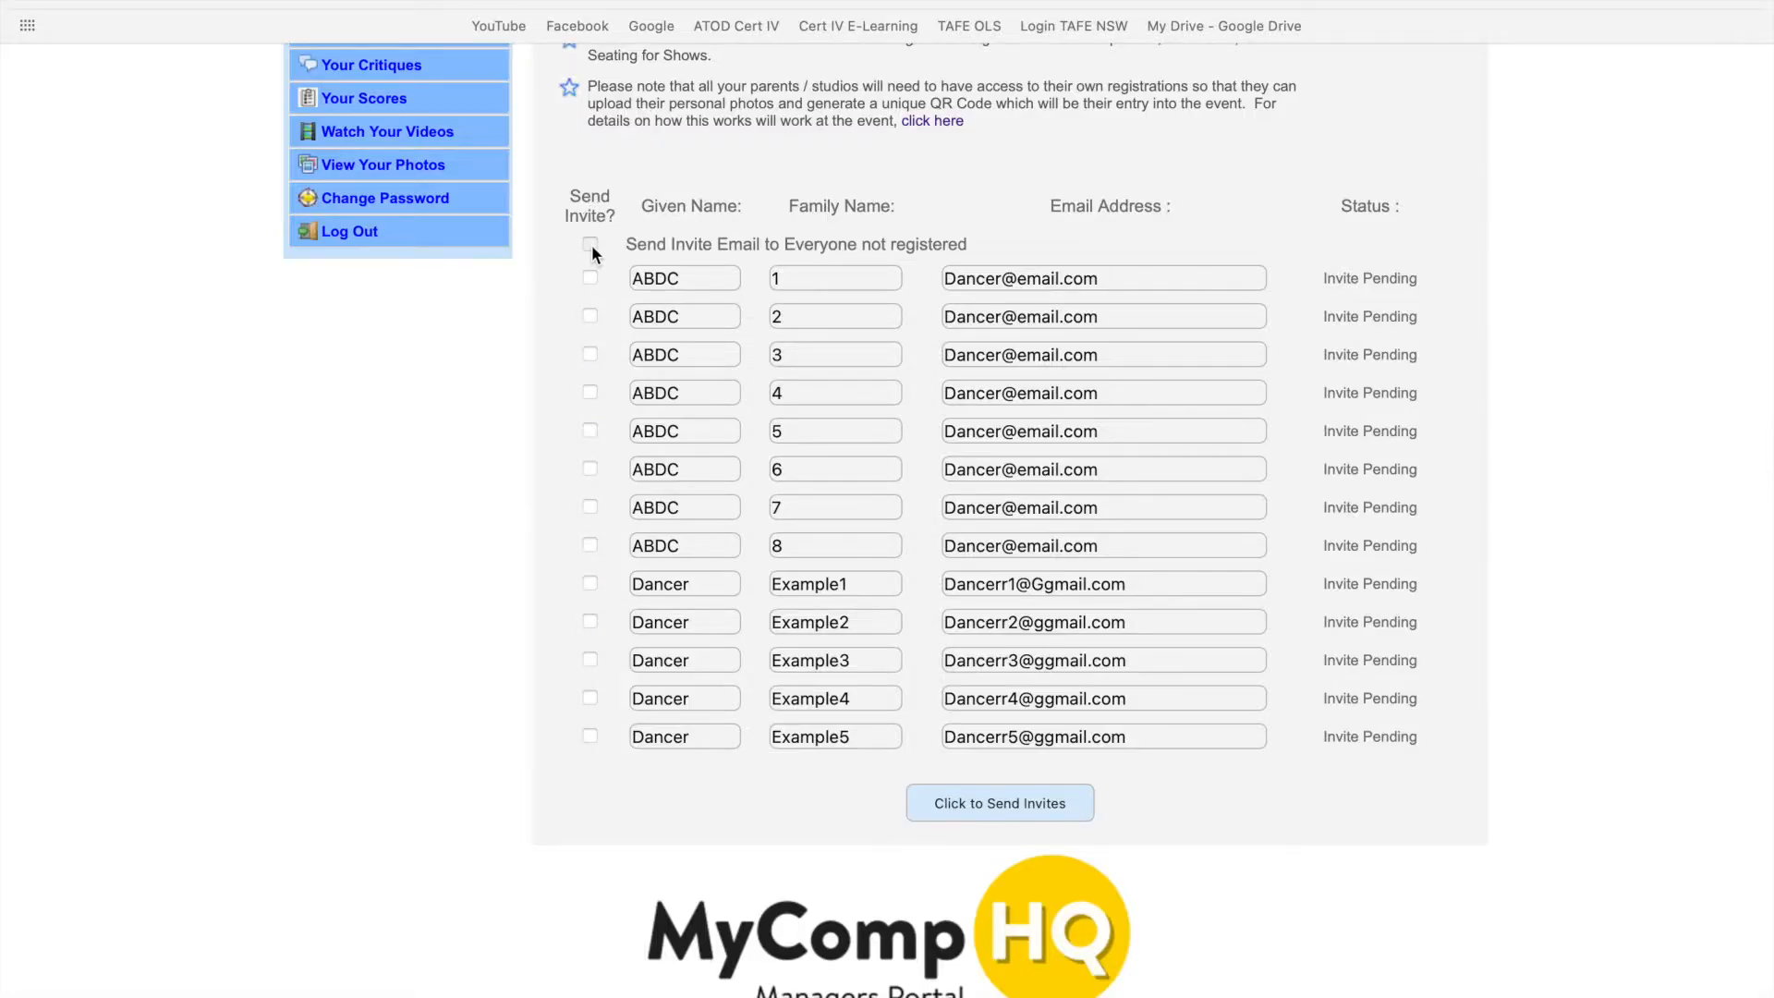
click(590, 245)
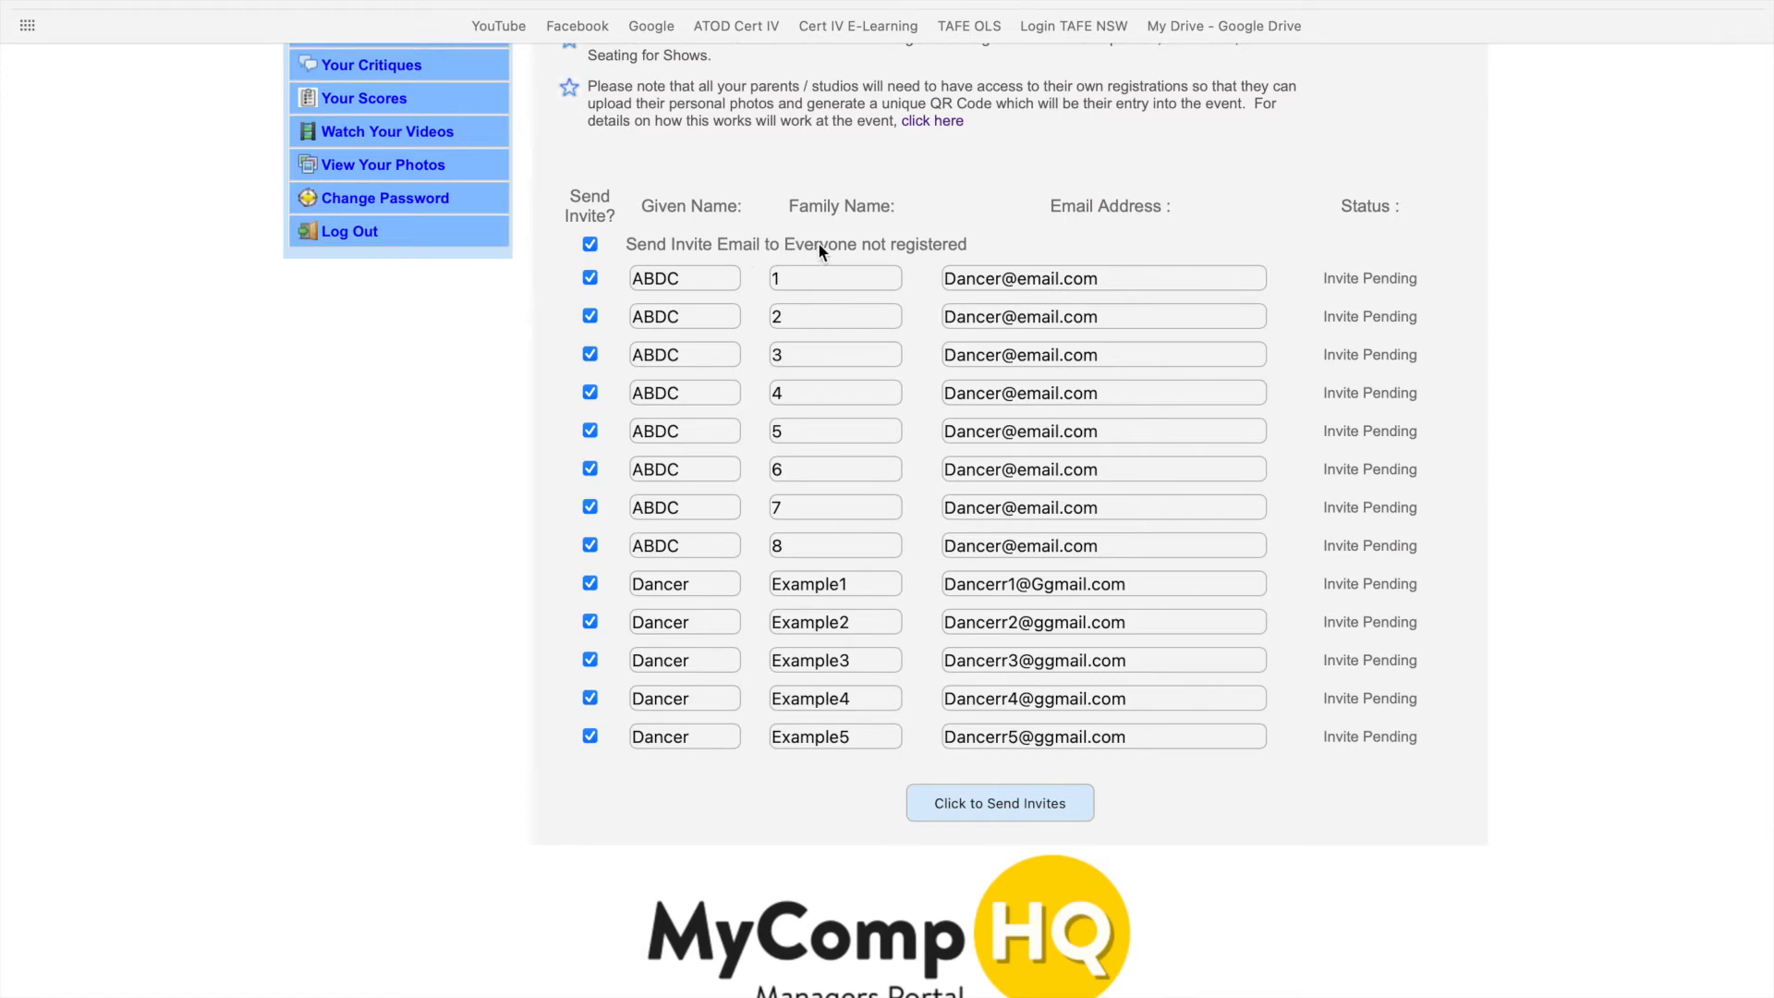
click(971, 807)
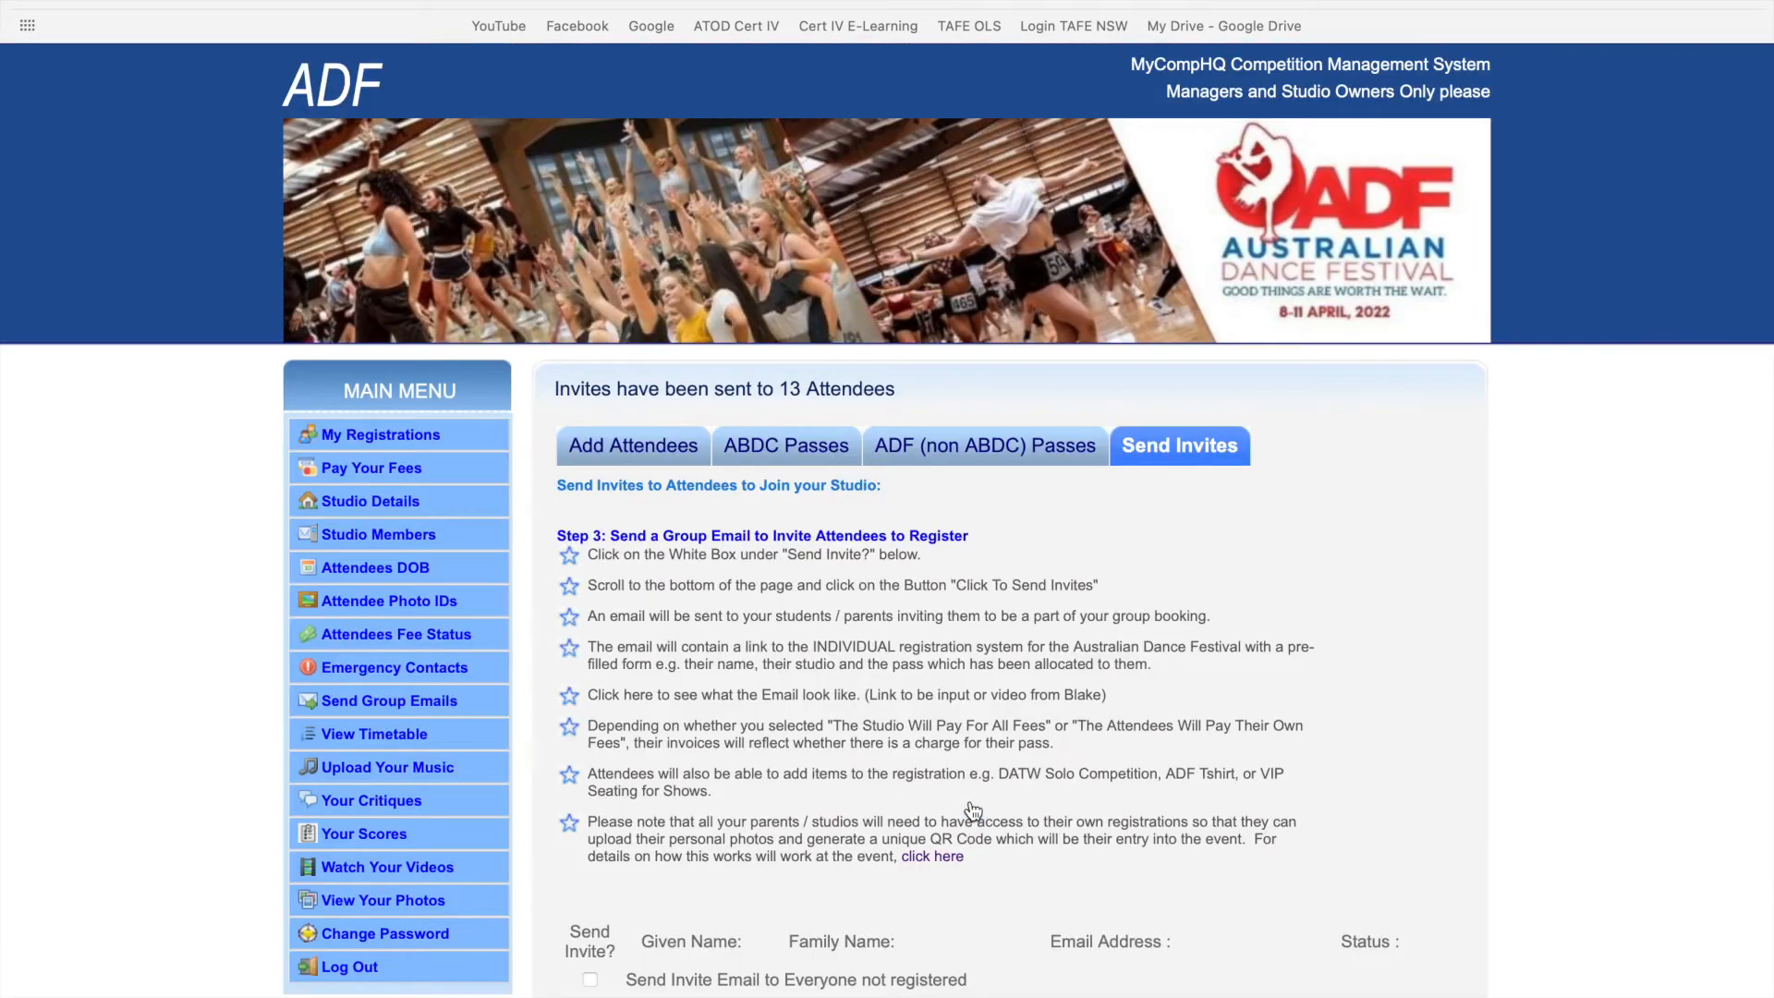
scroll(972, 809, down, 5)
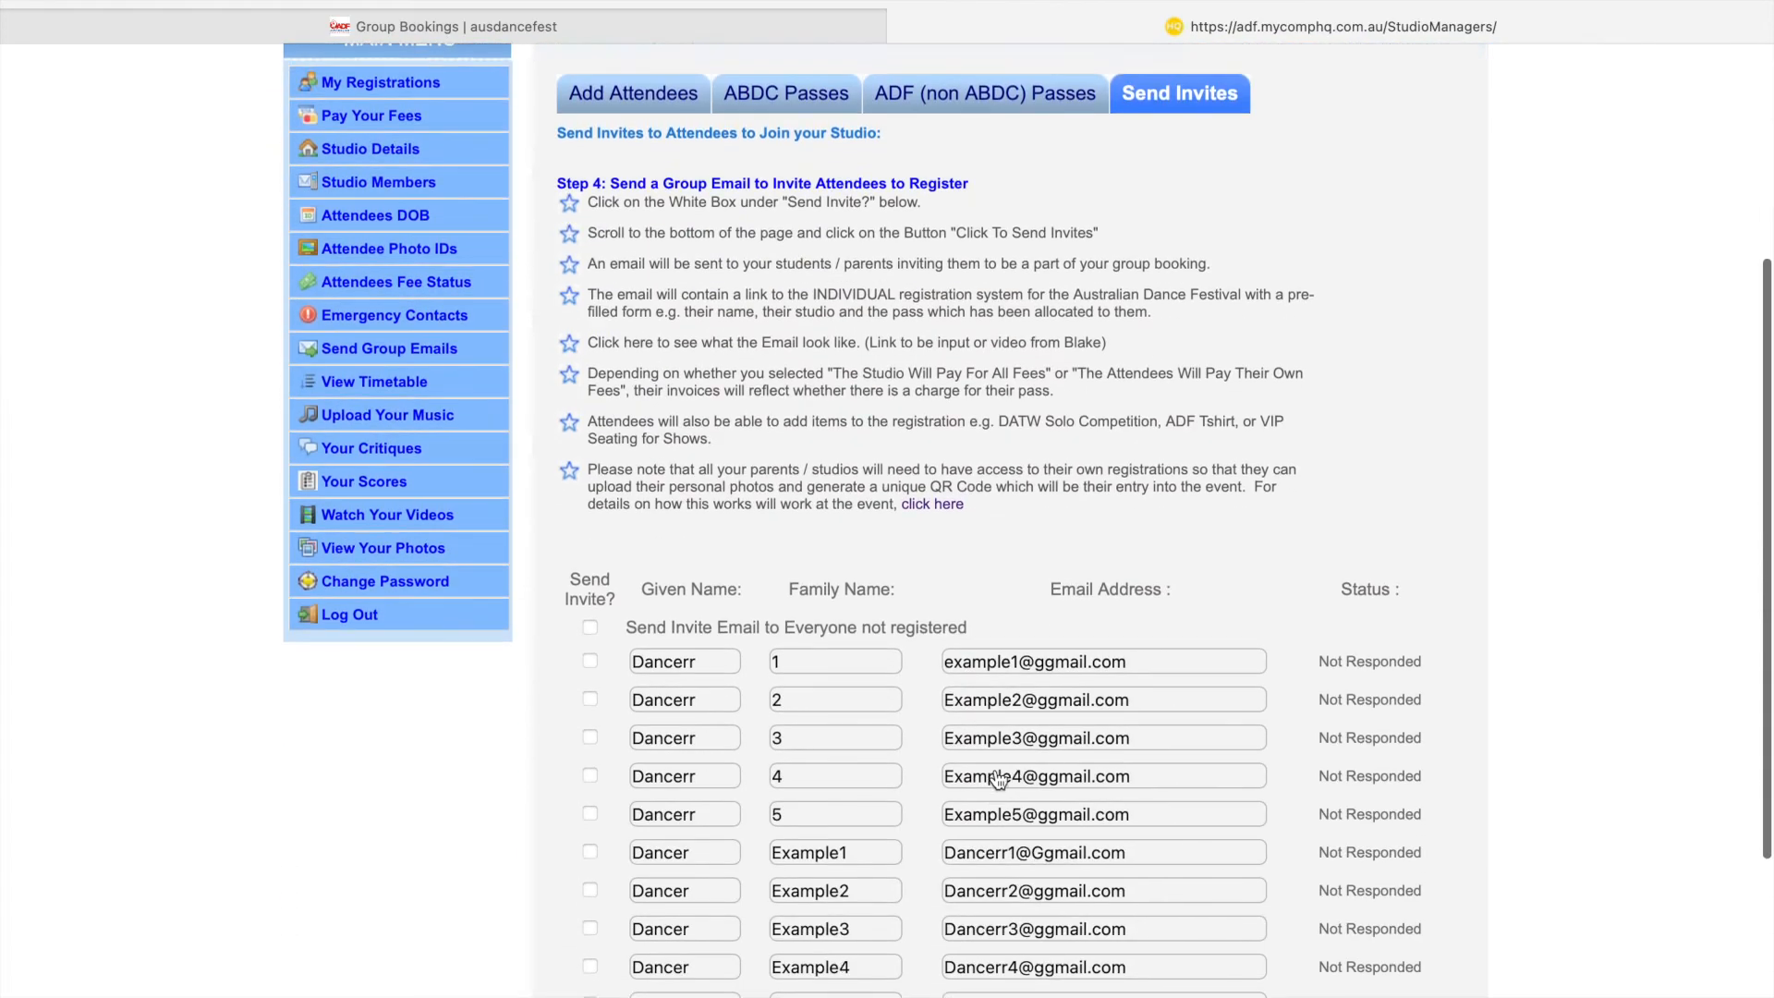
- Scroll down the Send Invites page to check the updated invite statuses
scroll(998, 779, down, 2)
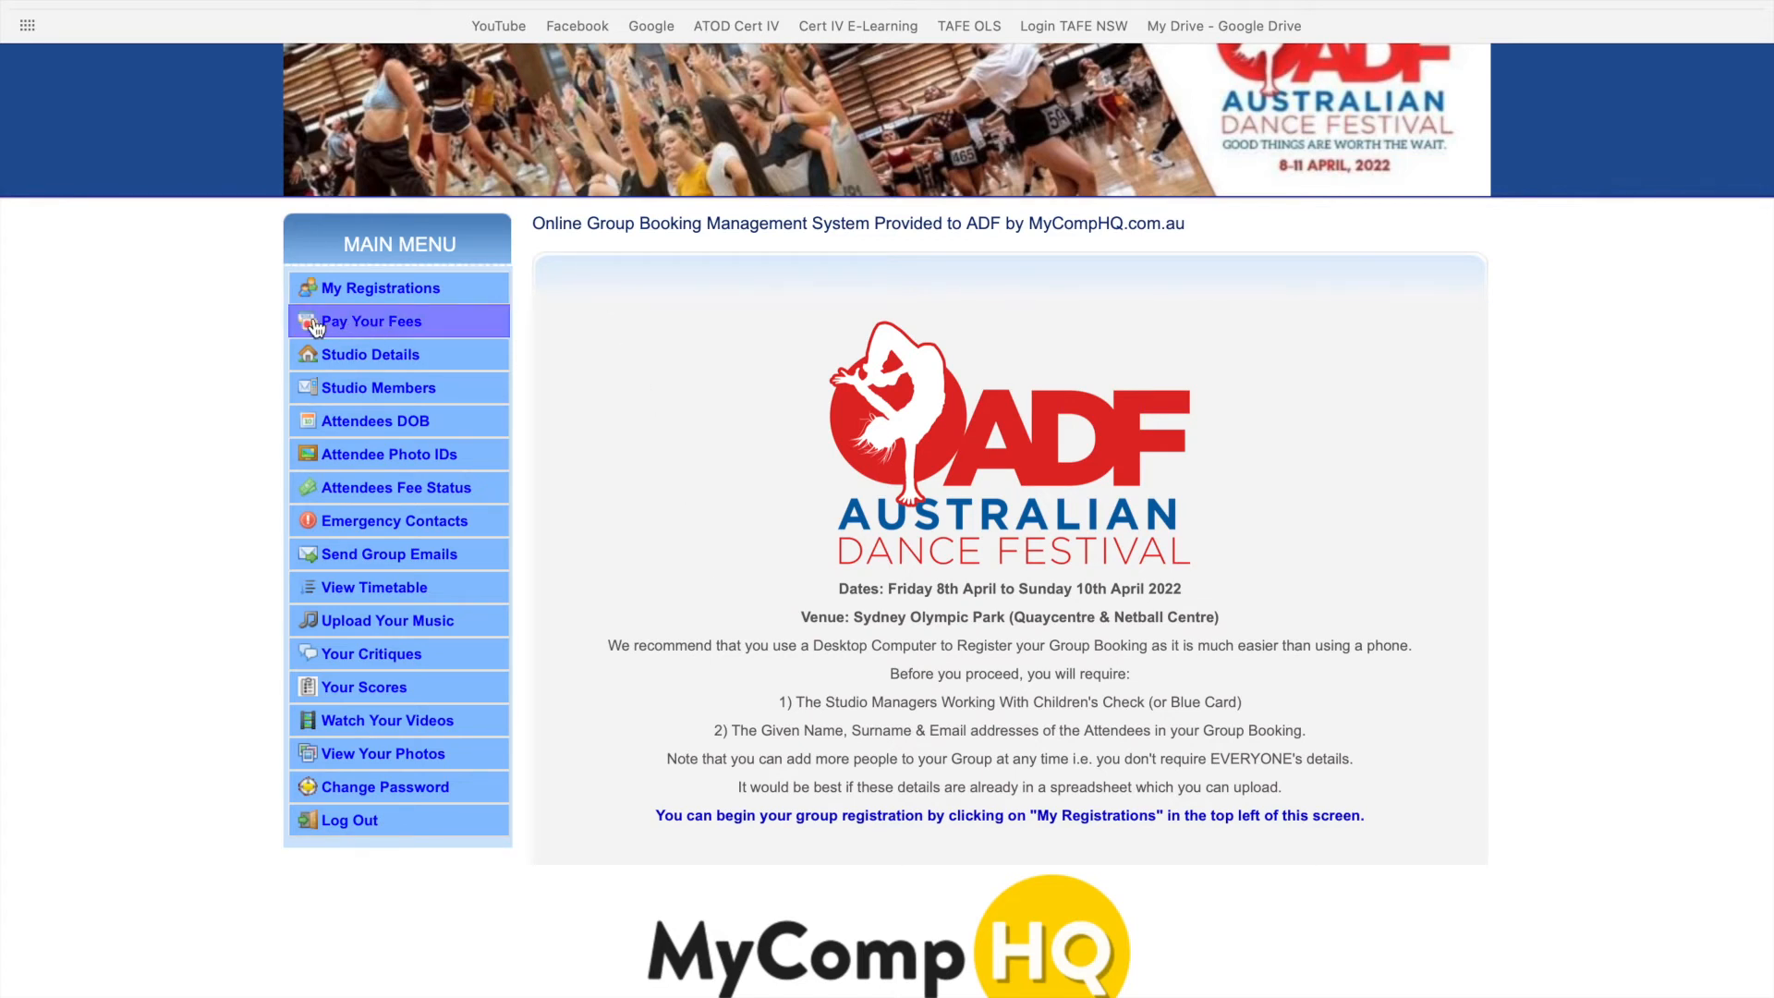
click(406, 328)
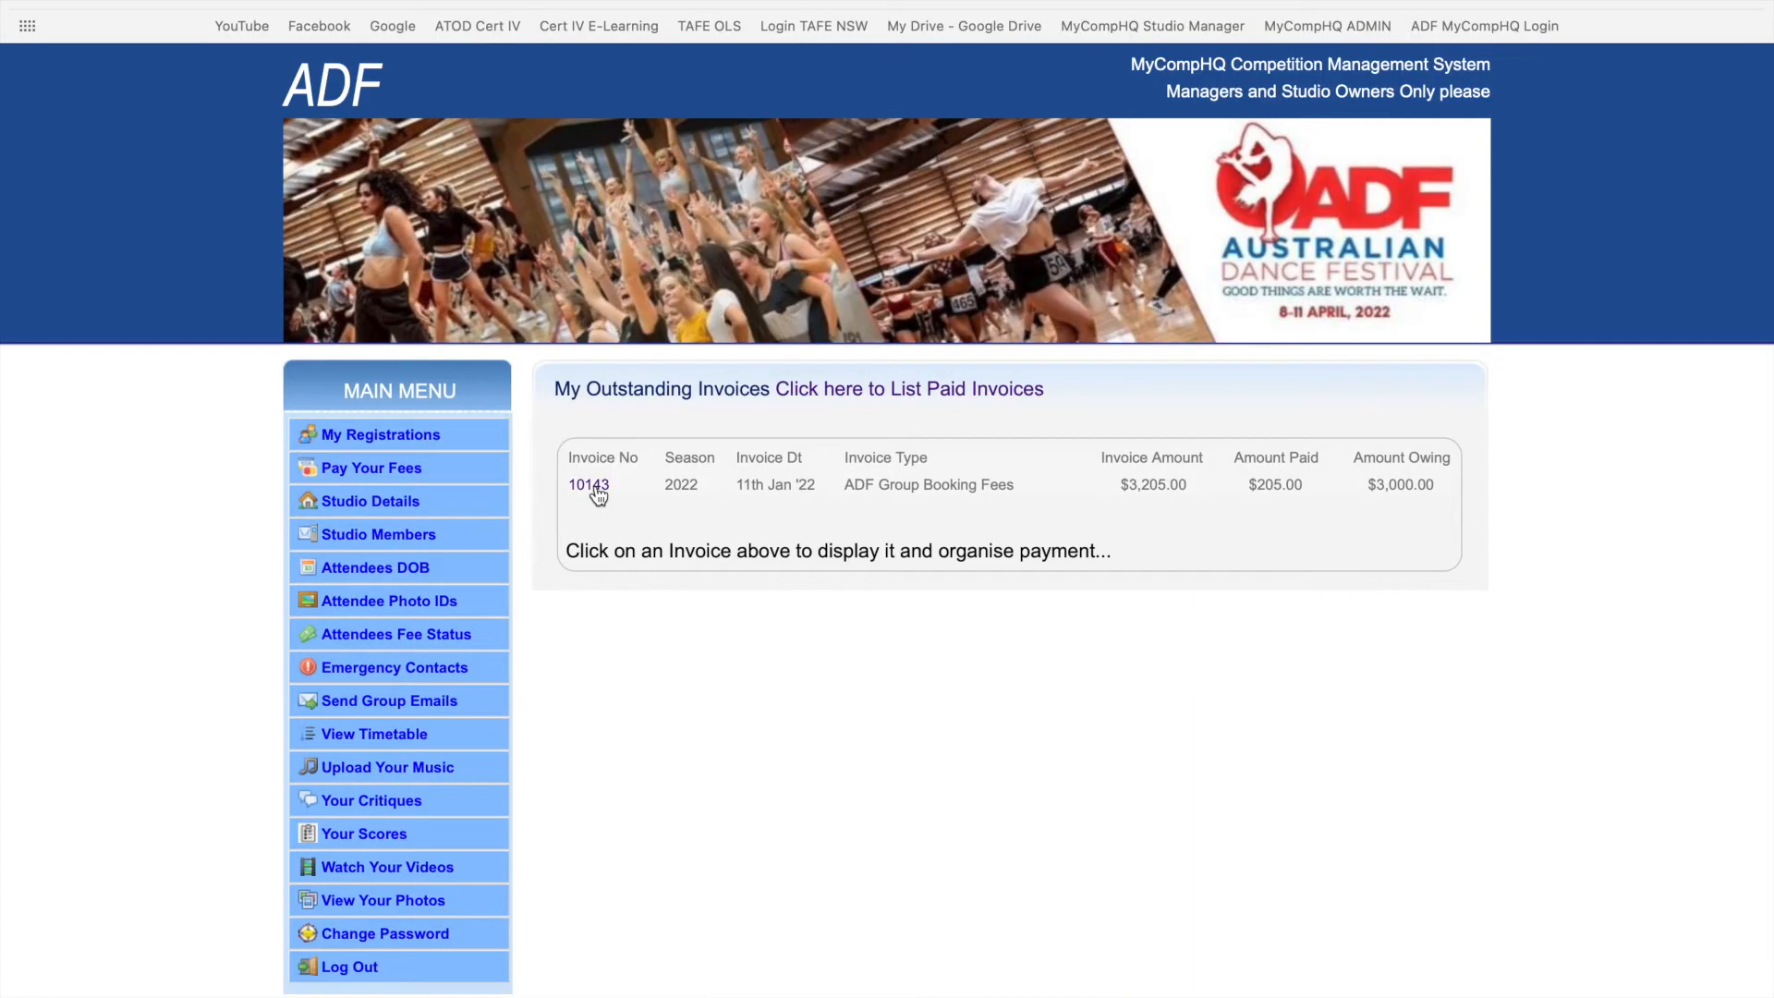
click(589, 486)
scroll(1489, 838, down, 2)
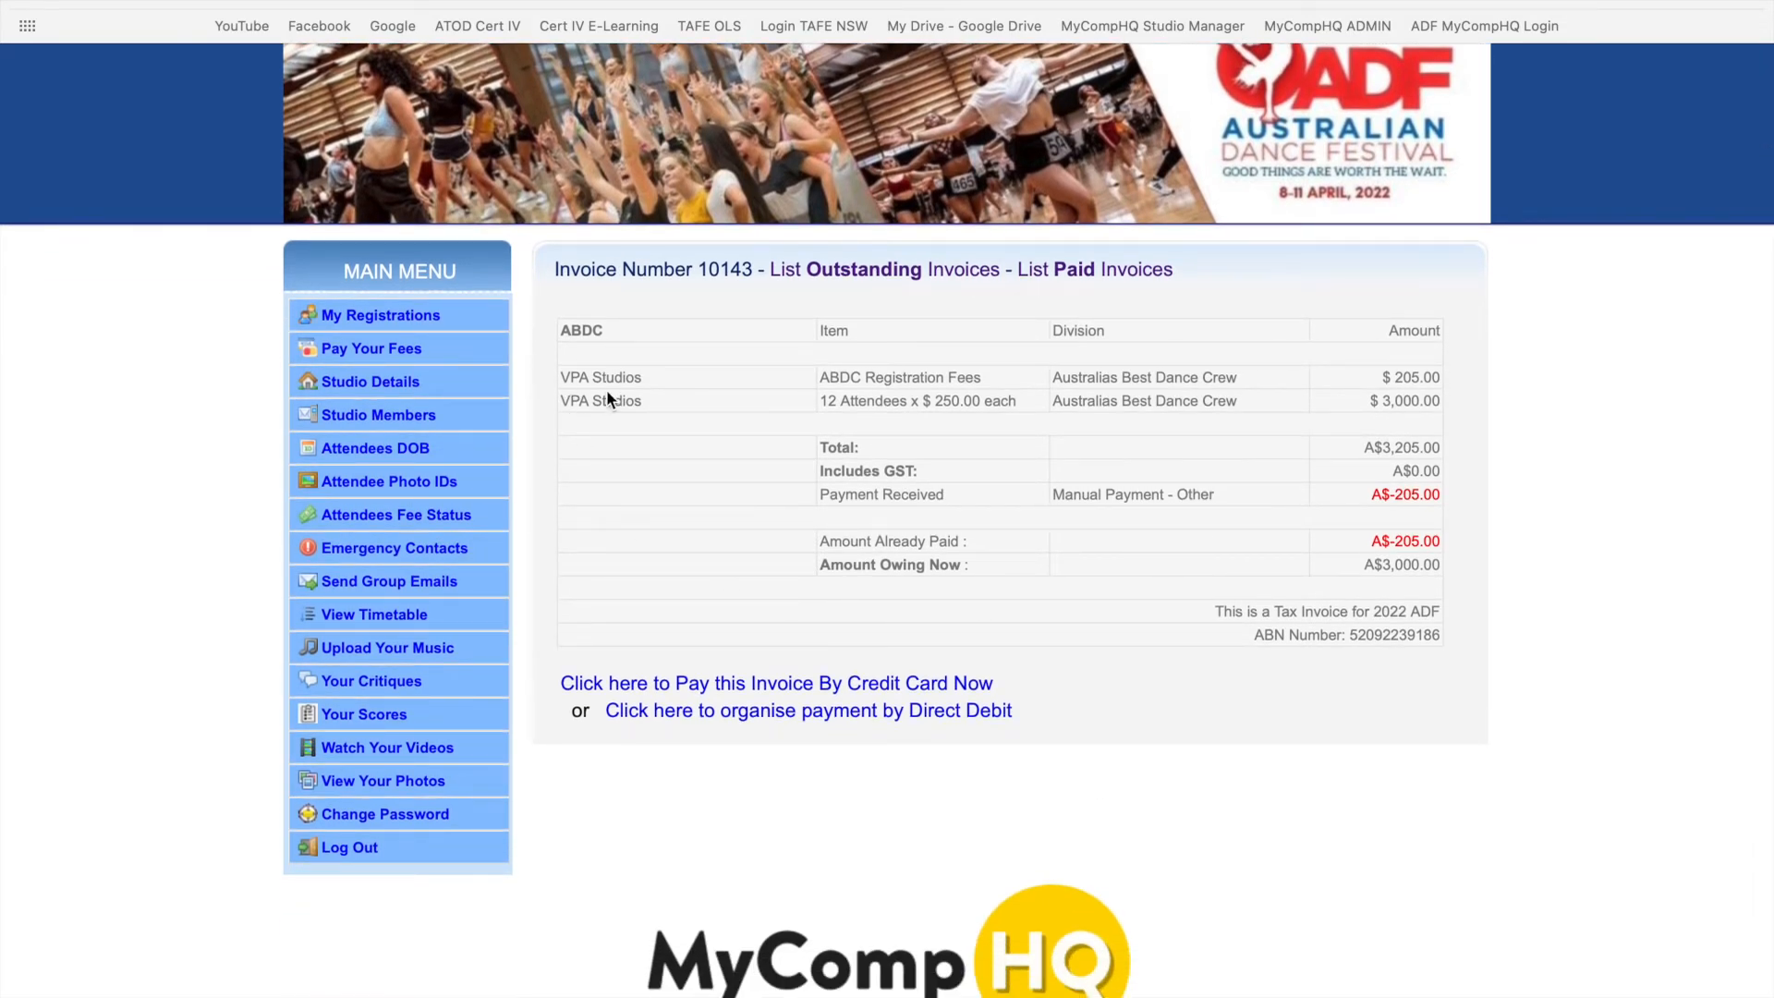
drag(820, 377, 993, 378)
drag(1393, 380, 1442, 381)
drag(1393, 379, 1442, 379)
drag(1399, 495, 1444, 497)
click(1441, 499)
drag(1393, 496, 1442, 497)
click(1438, 496)
drag(1391, 377, 1442, 376)
drag(813, 401, 857, 401)
click(857, 401)
click(888, 688)
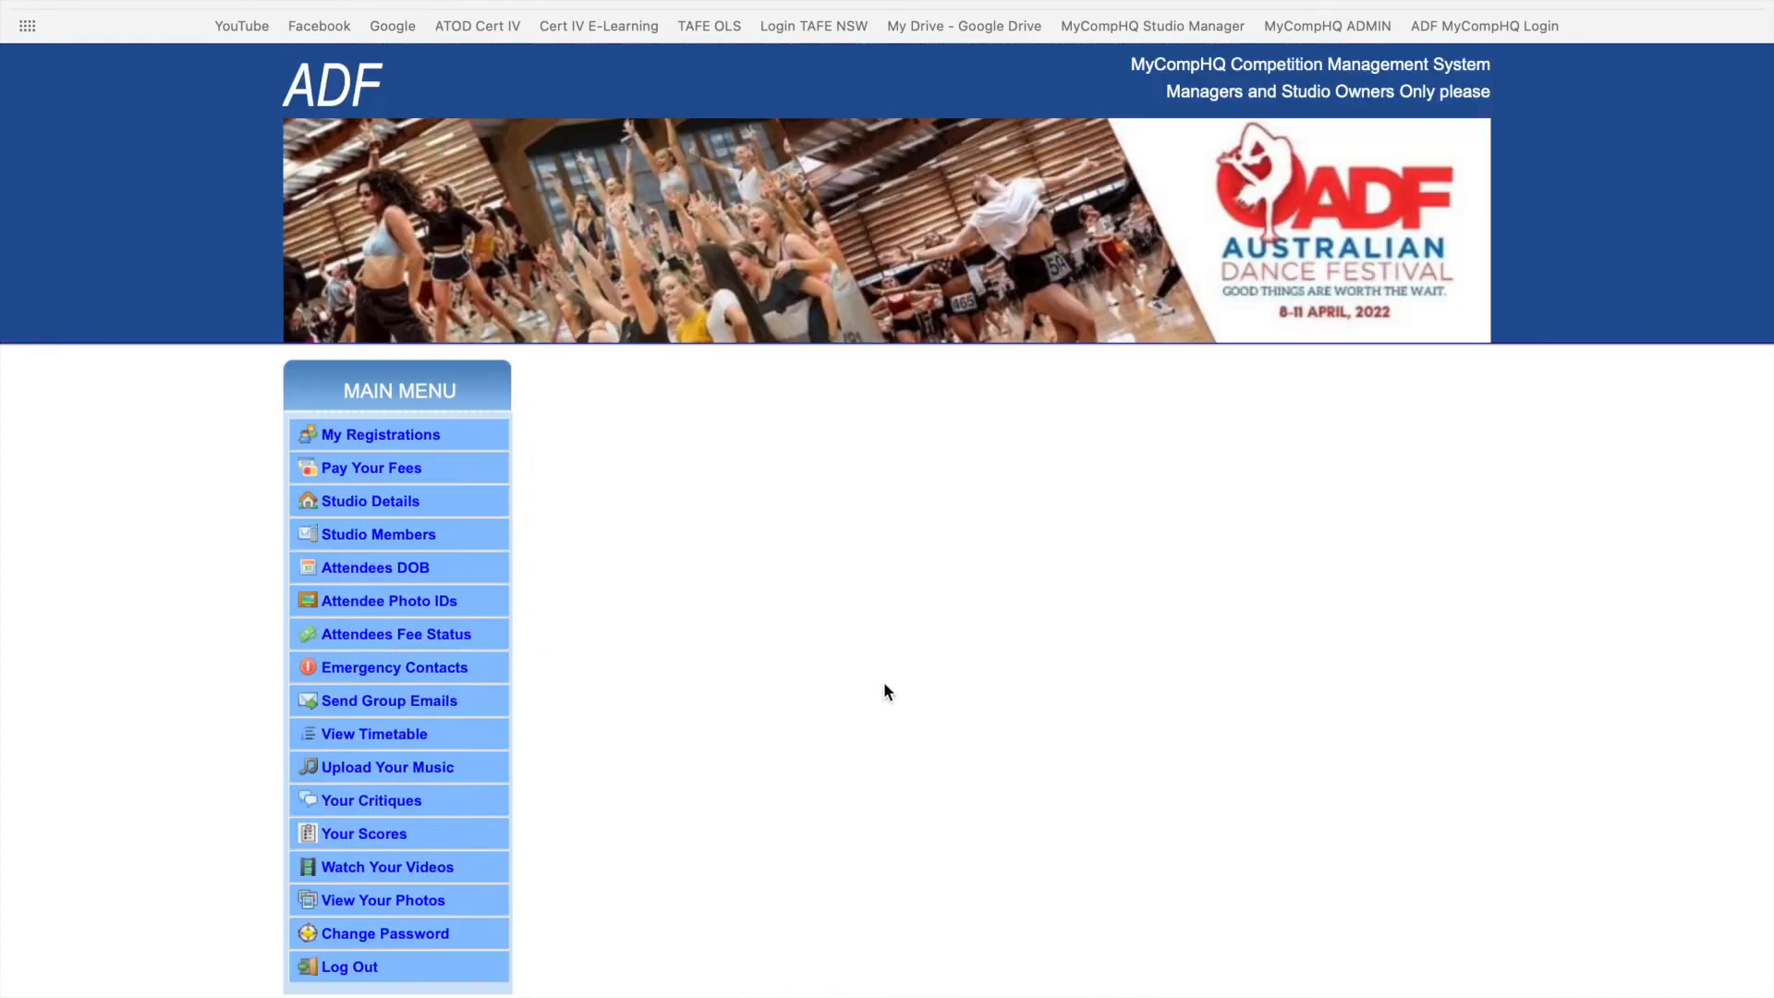
click(78, 1)
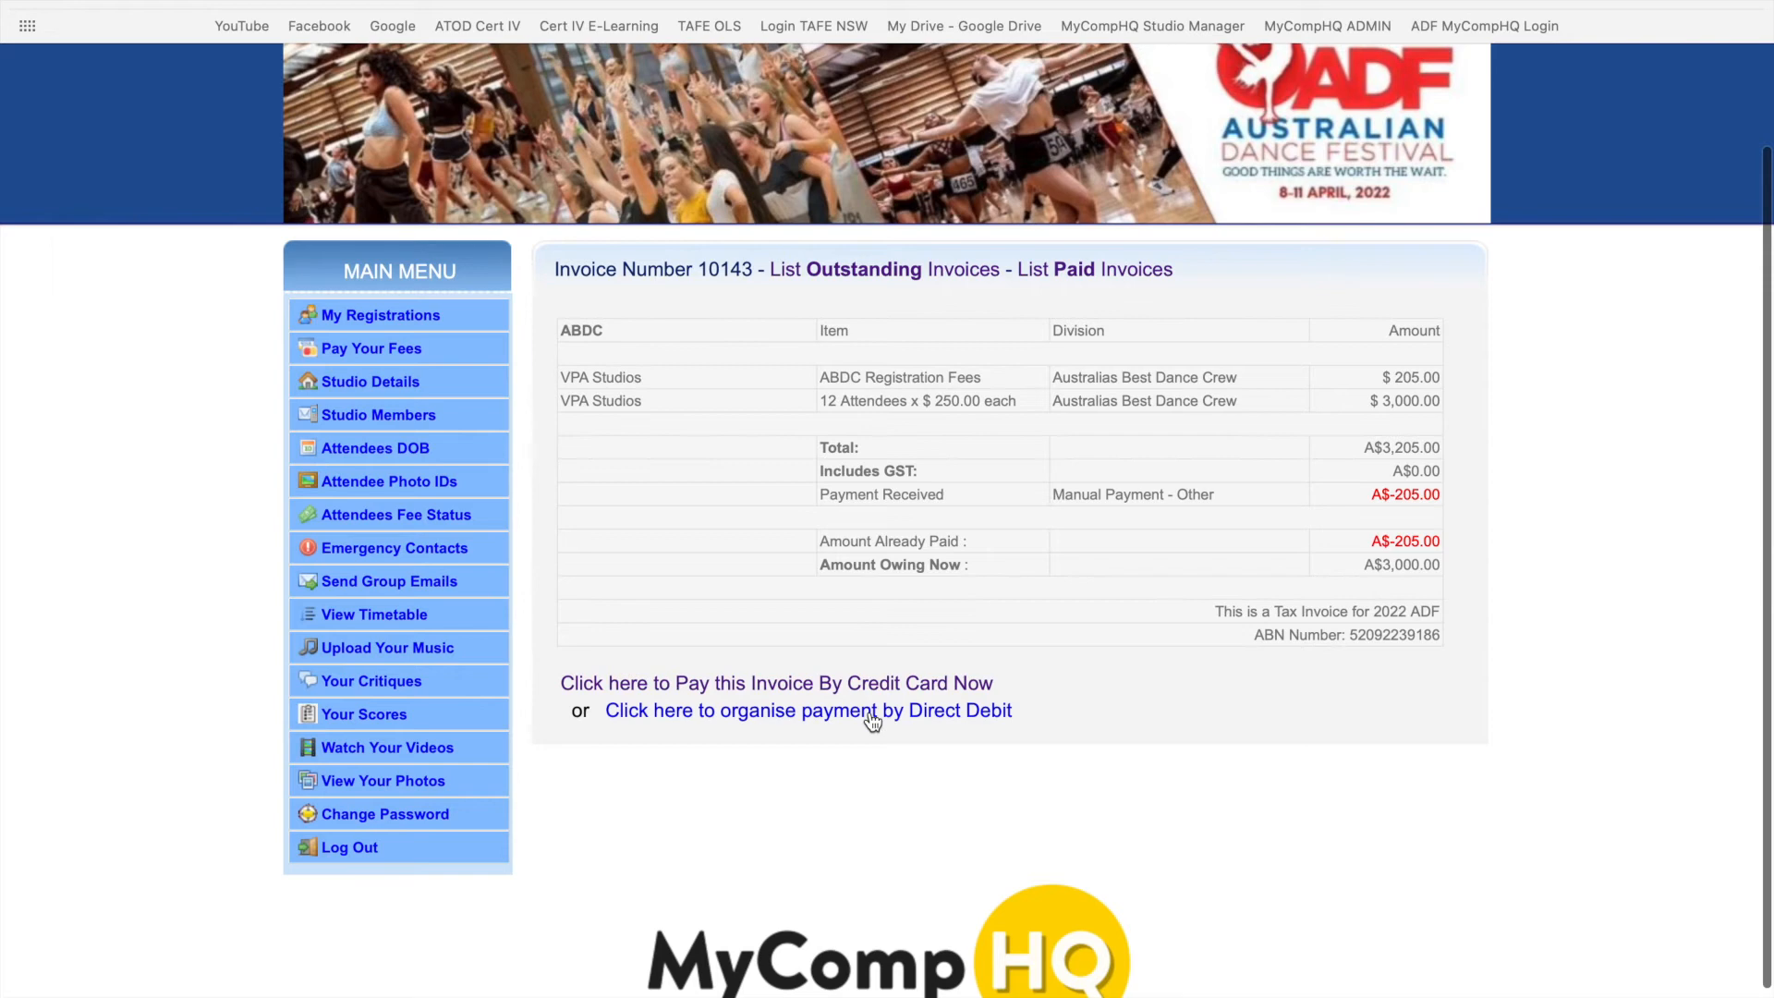
click(910, 725)
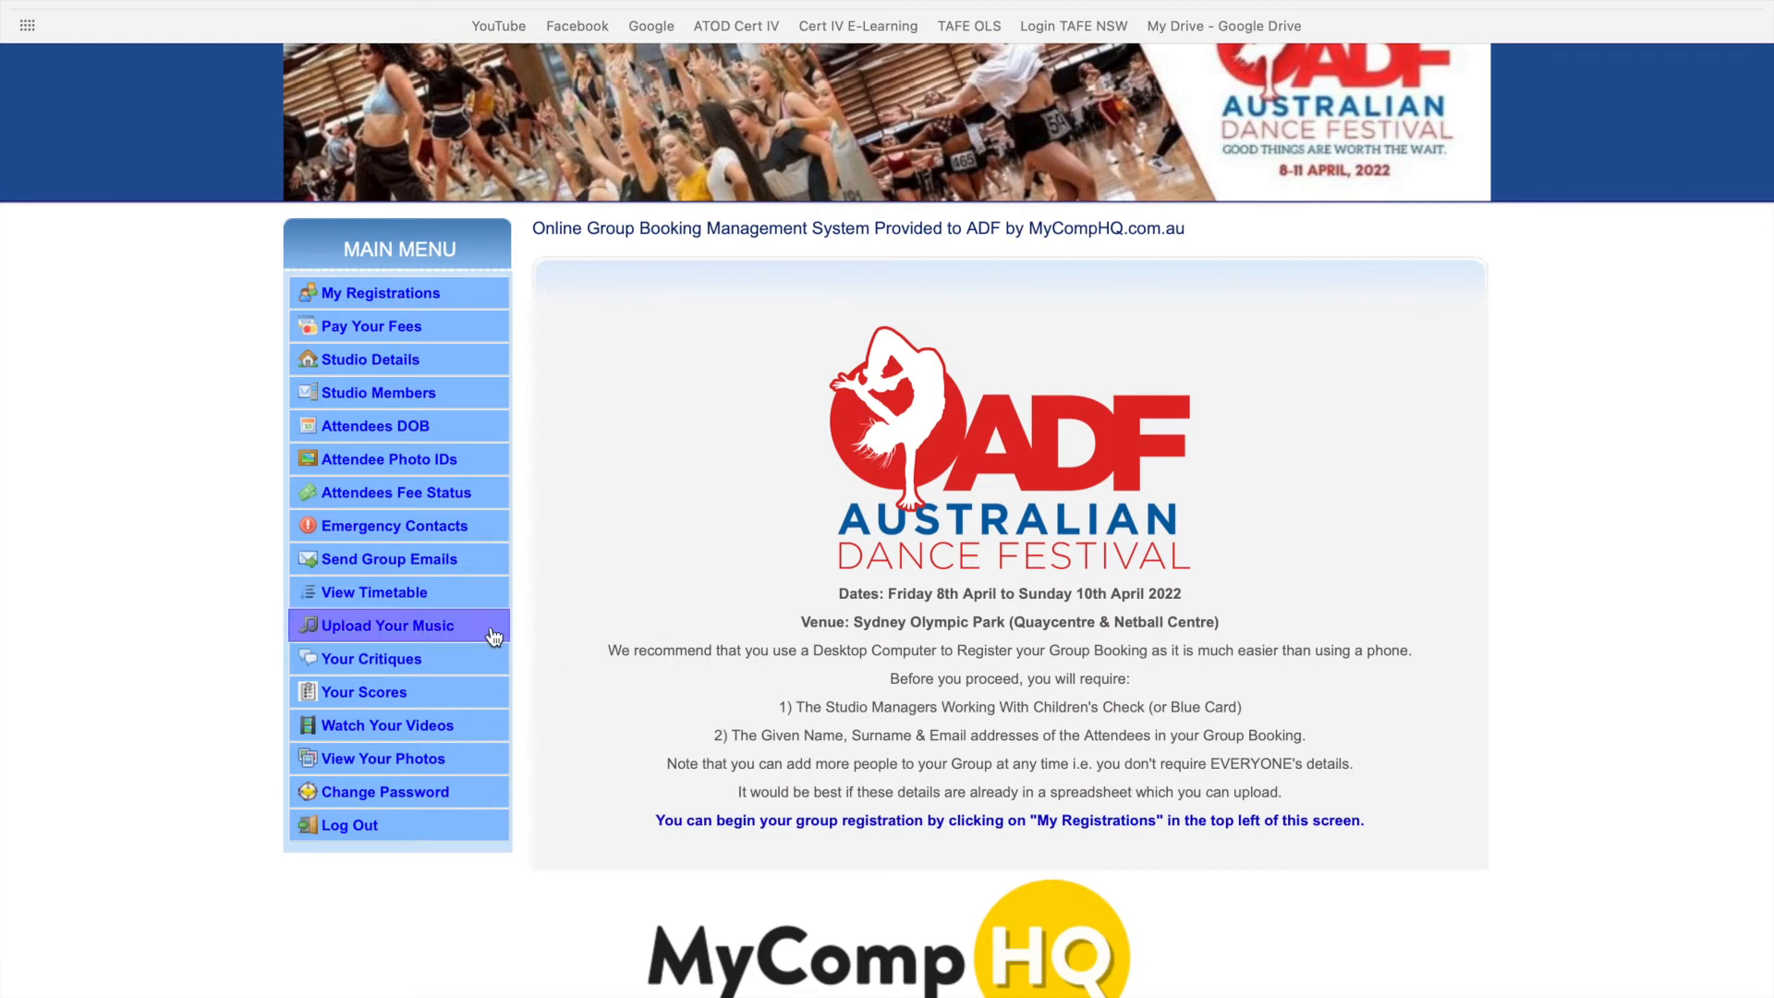
- Upload ABDC TRACK 1.mp3 from Downloads as the studio's ABDC music
click(434, 635)
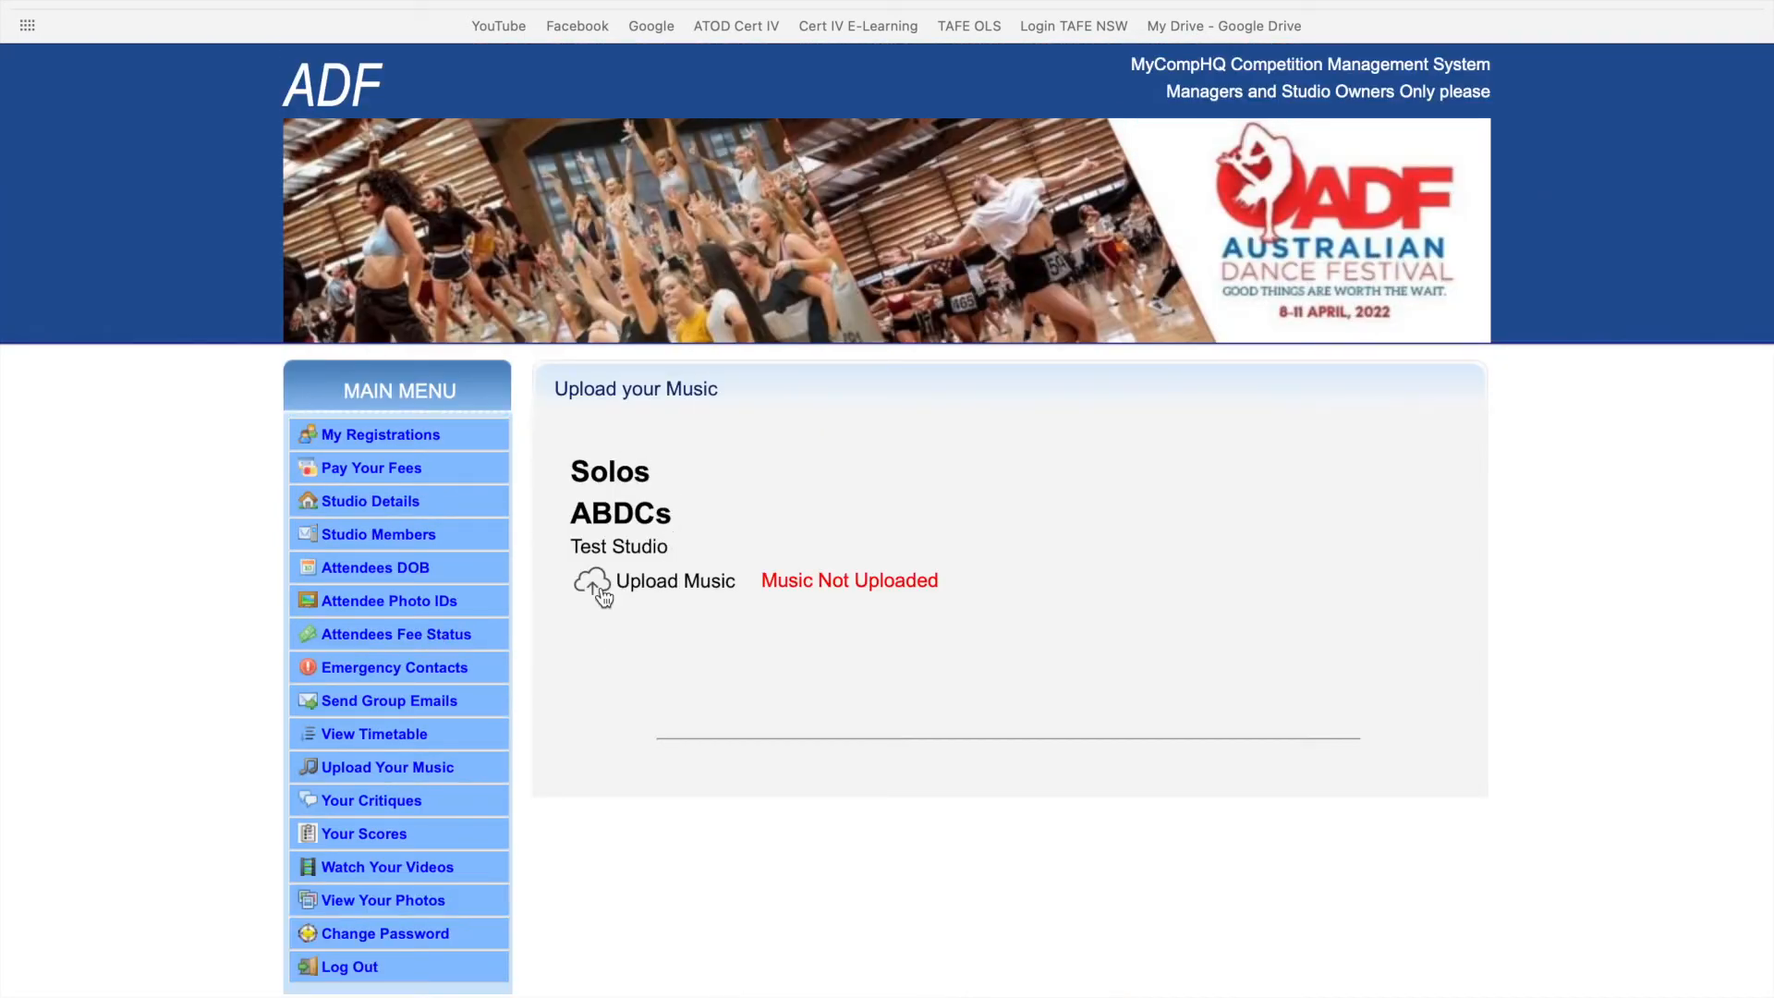
click(678, 584)
click(720, 413)
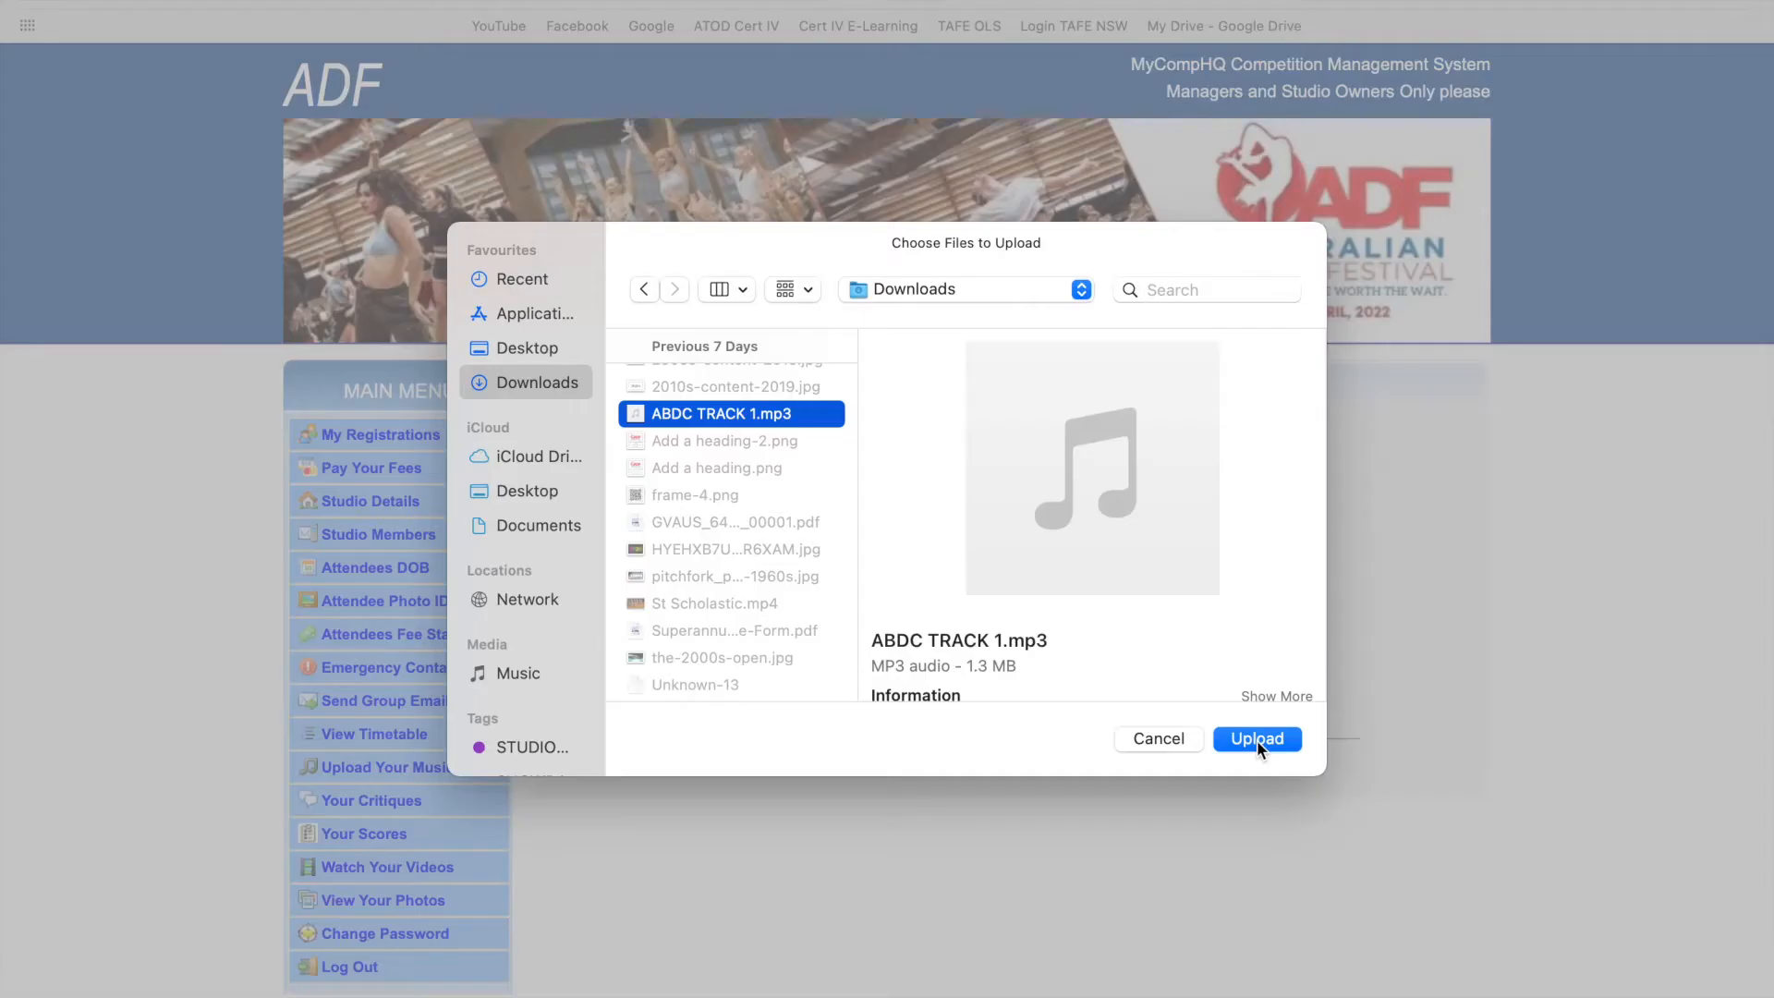
click(1256, 738)
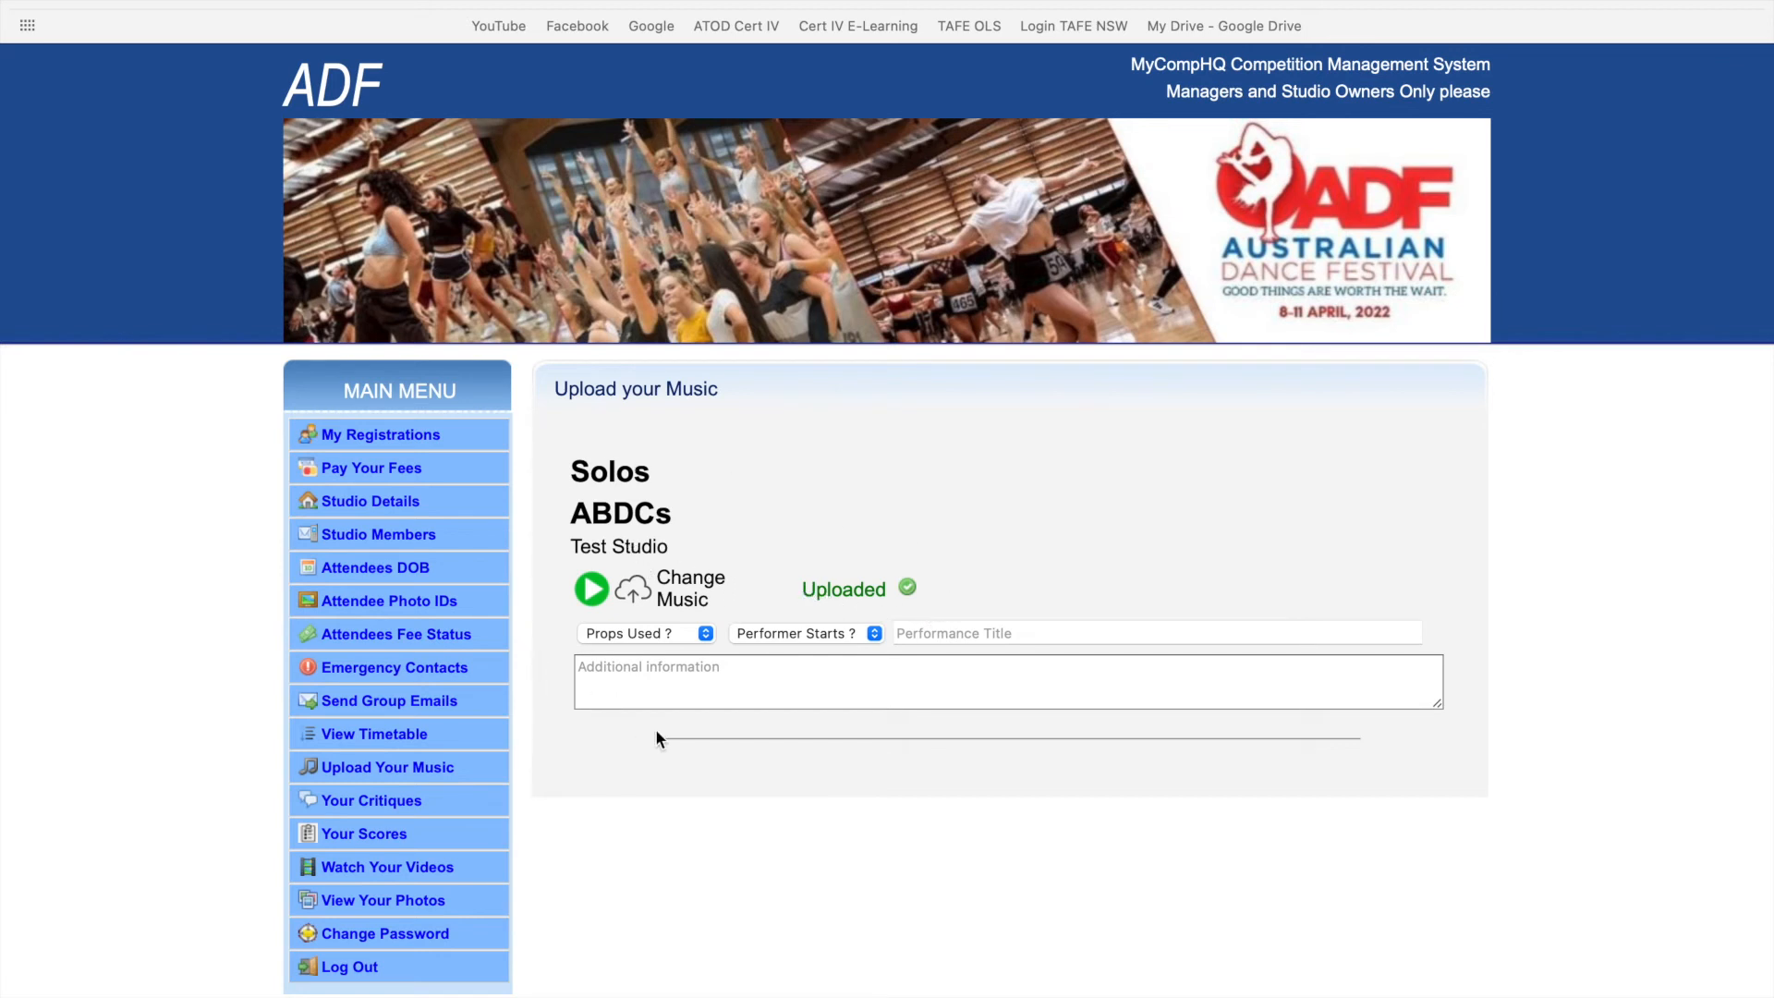
- Check the props, performer start position and additional information fields, leaving them unchanged
scroll(656, 735, down, 3)
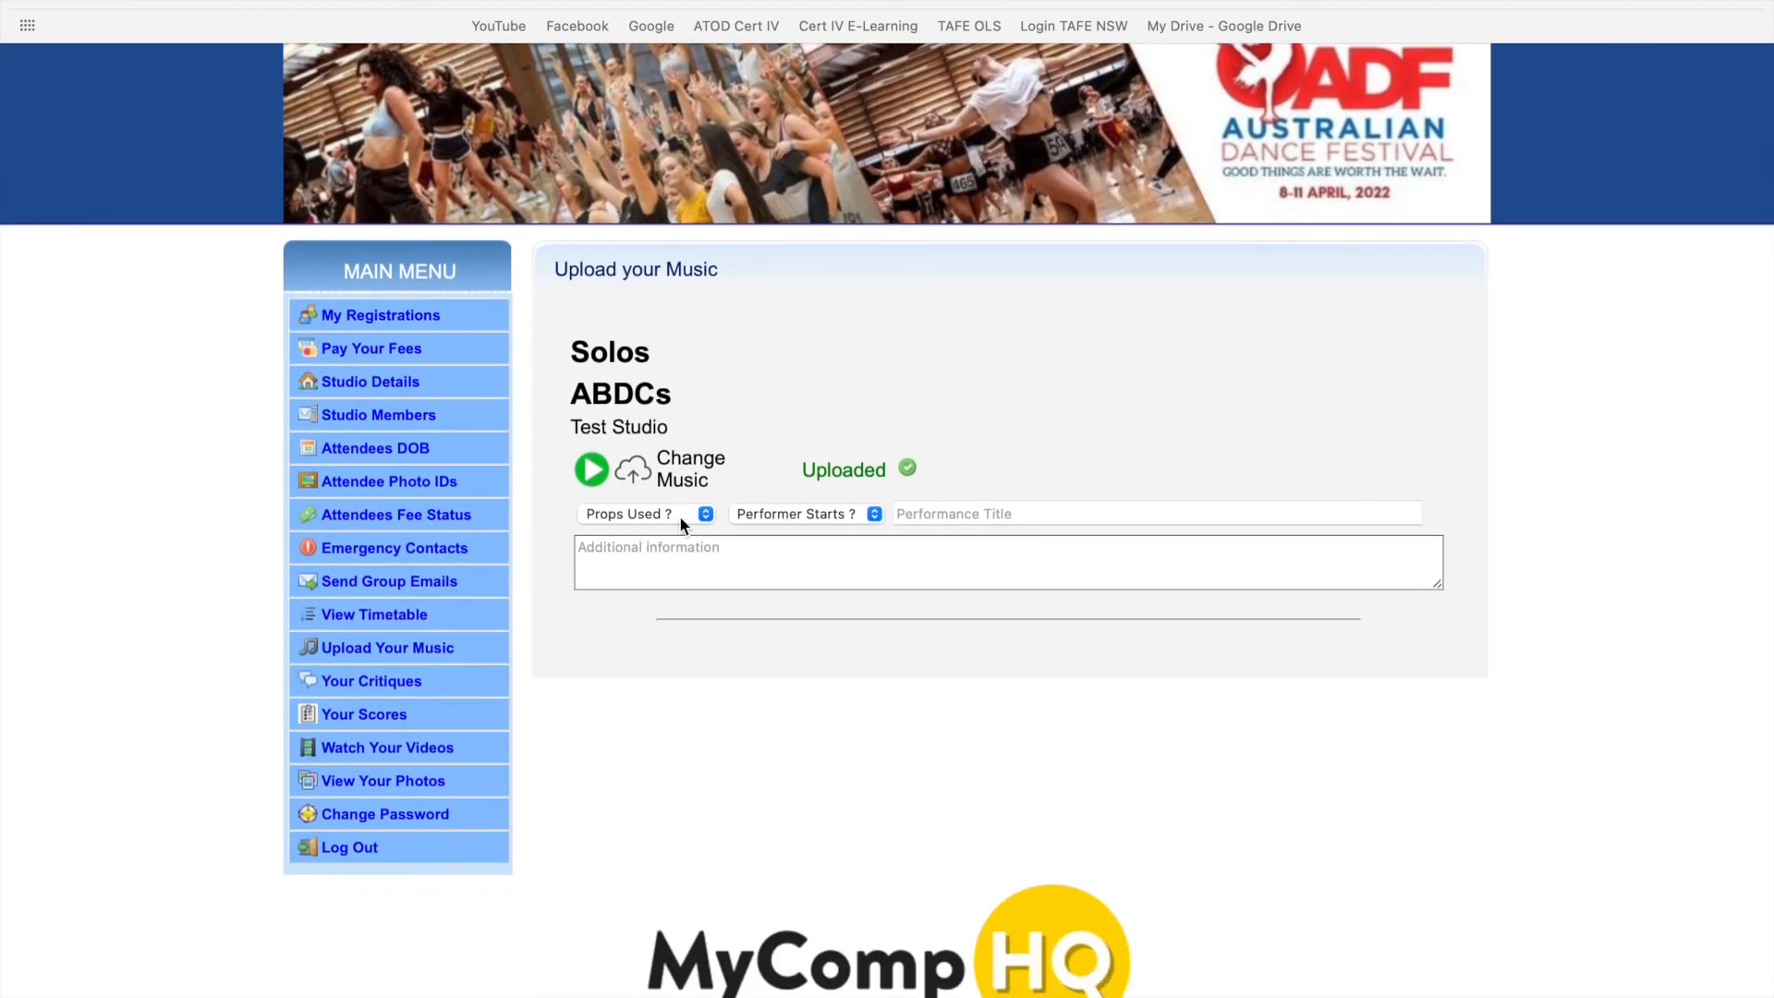
click(680, 518)
click(680, 517)
click(792, 522)
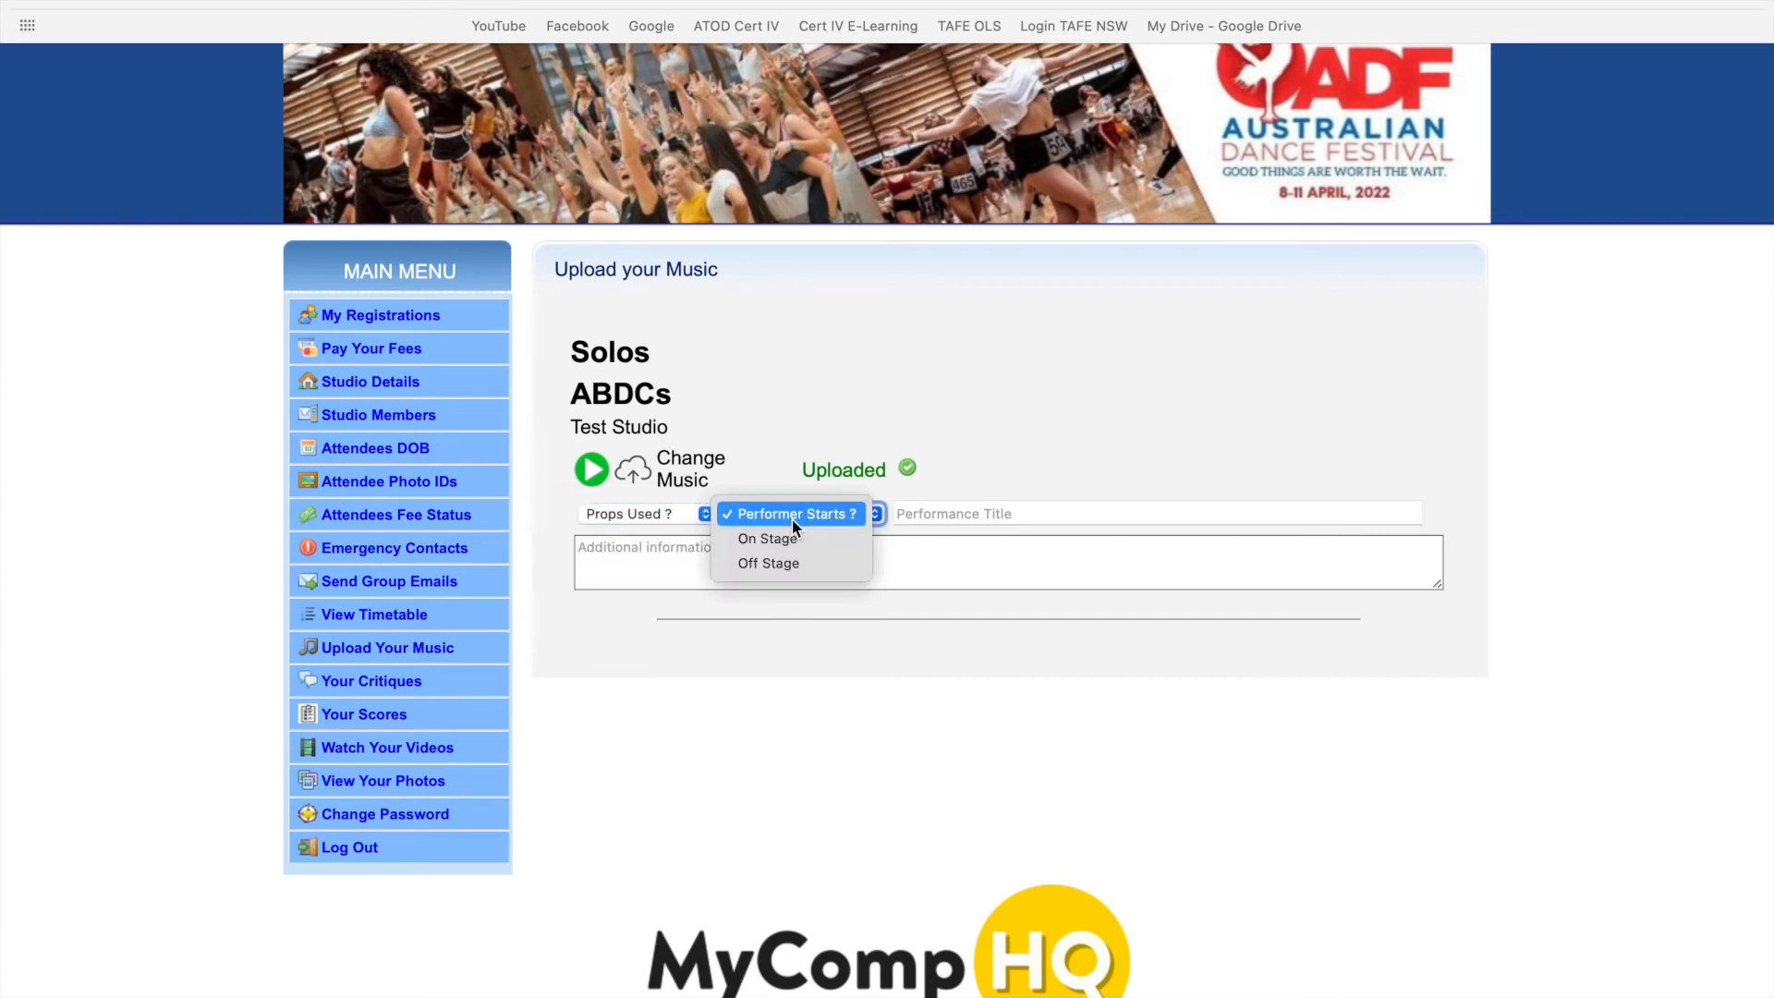
click(839, 513)
click(947, 553)
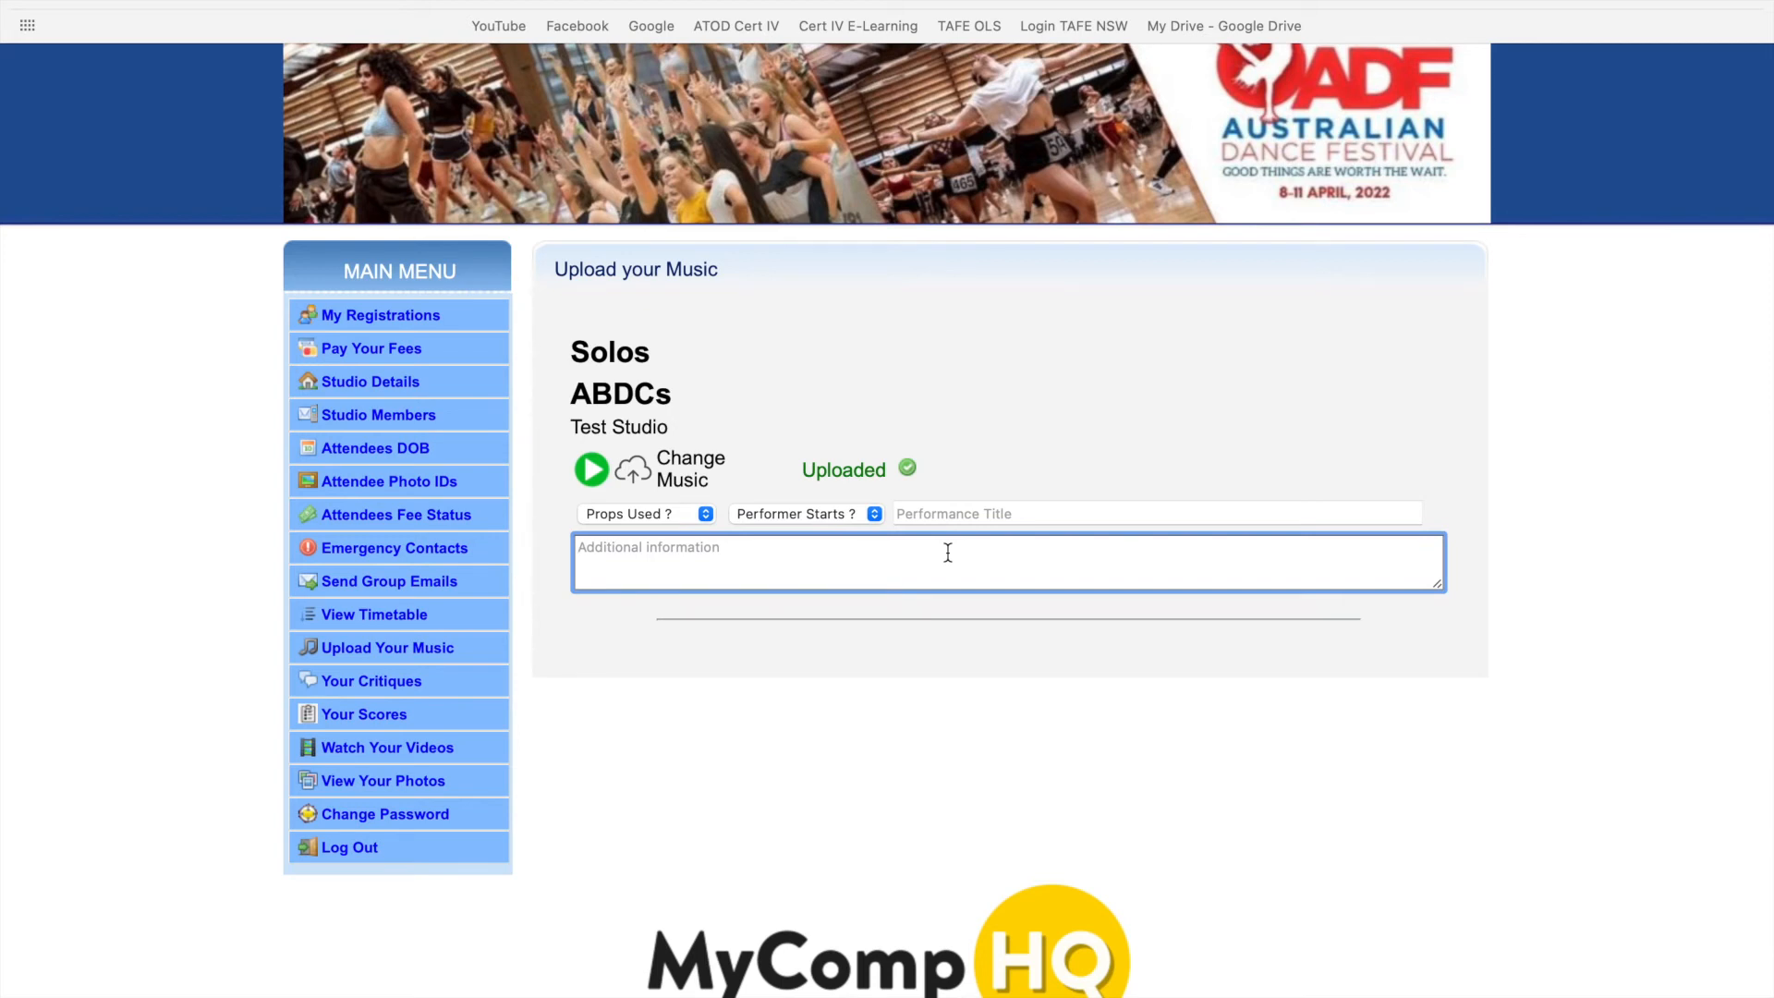
click(589, 469)
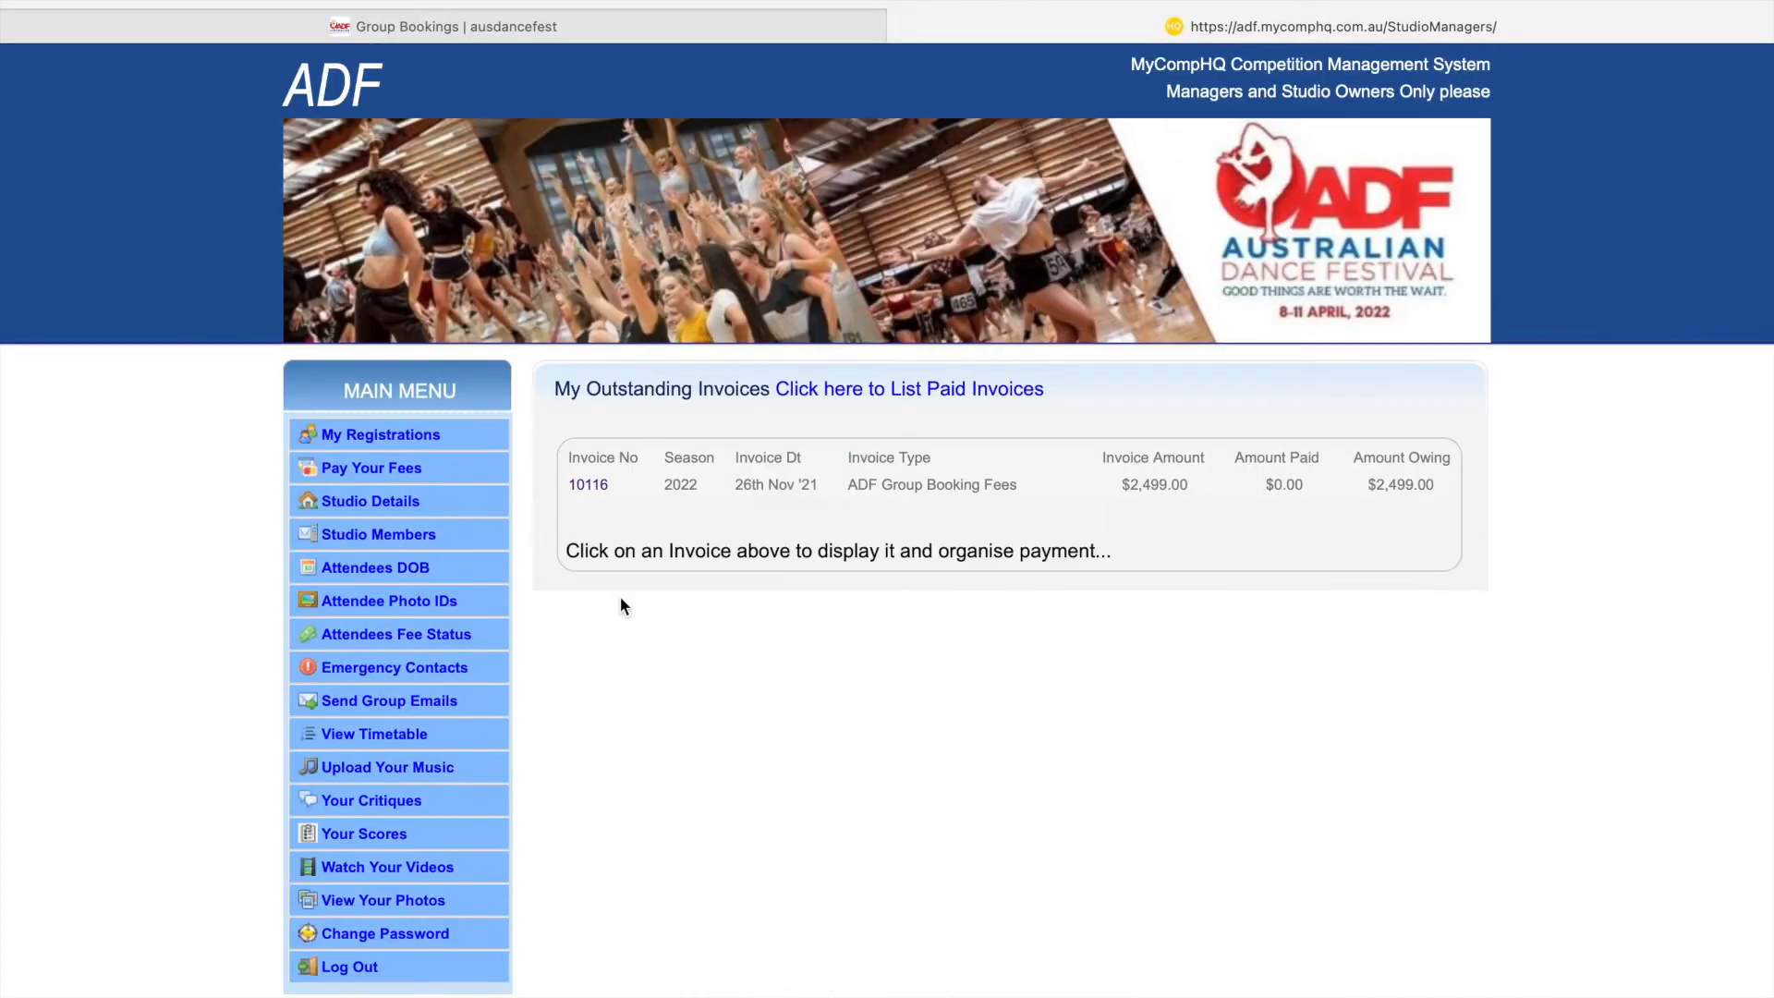
- View Studio Details, Studio Members and Attendees DOB, then go to Send Group Emails
click(371, 514)
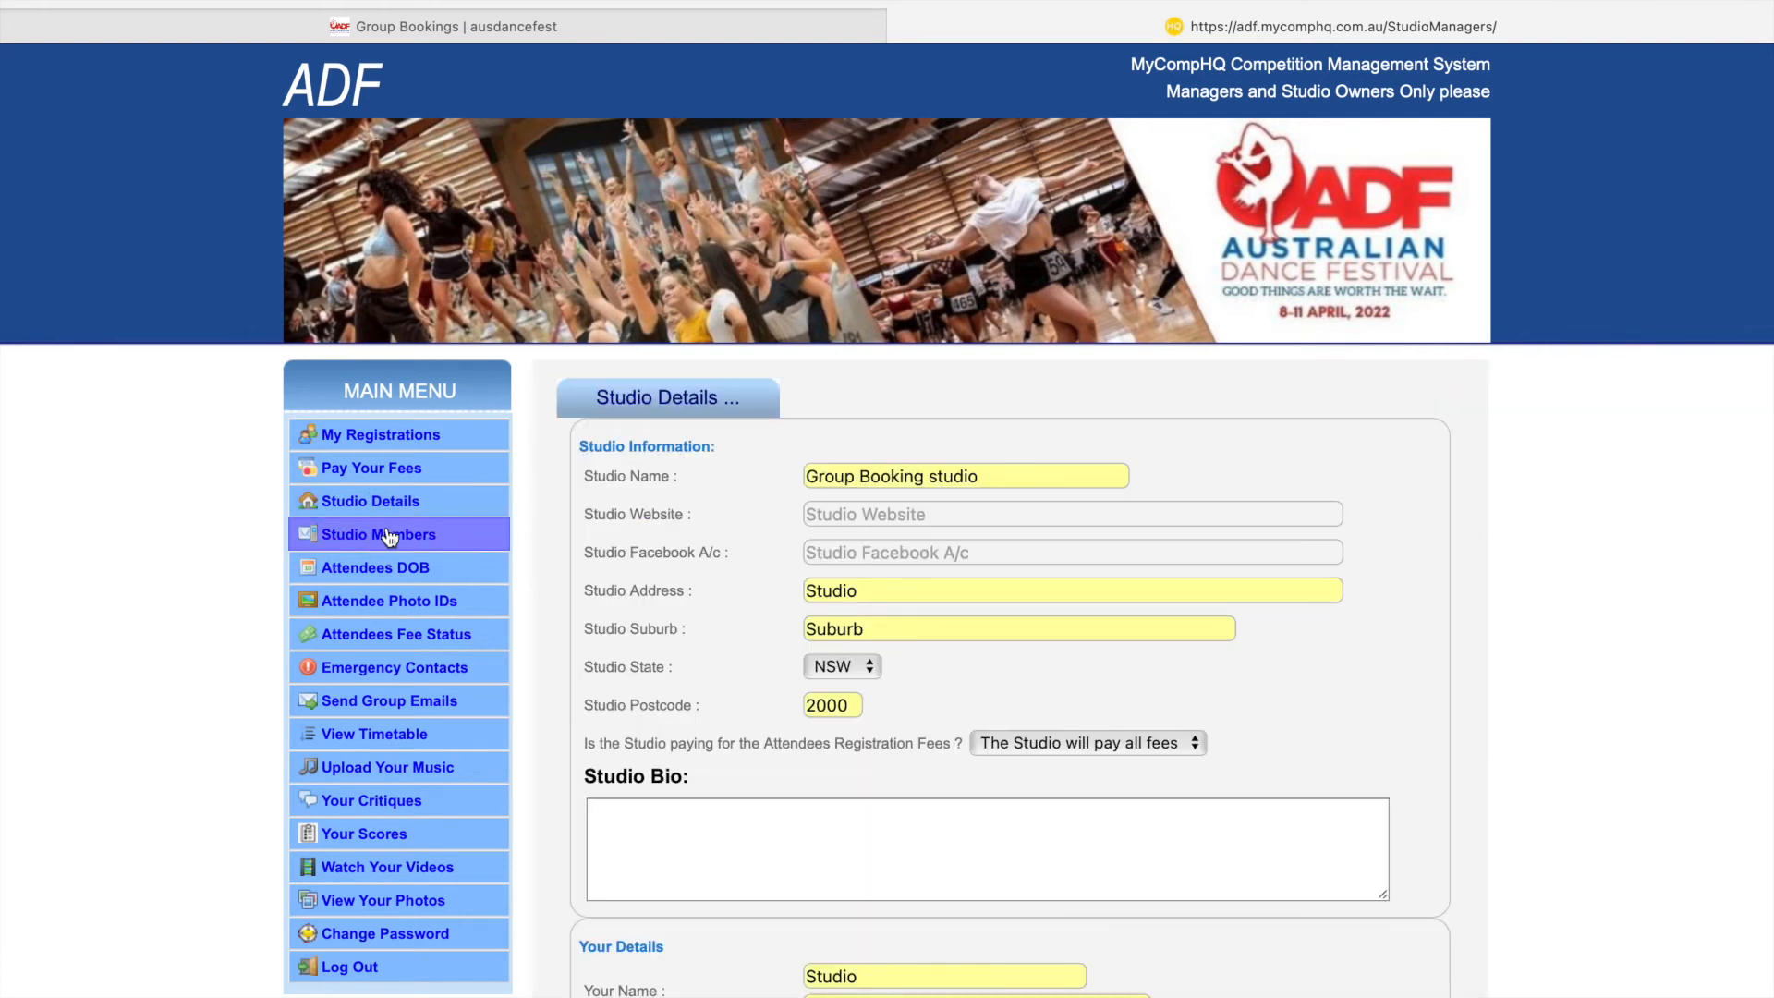
click(358, 540)
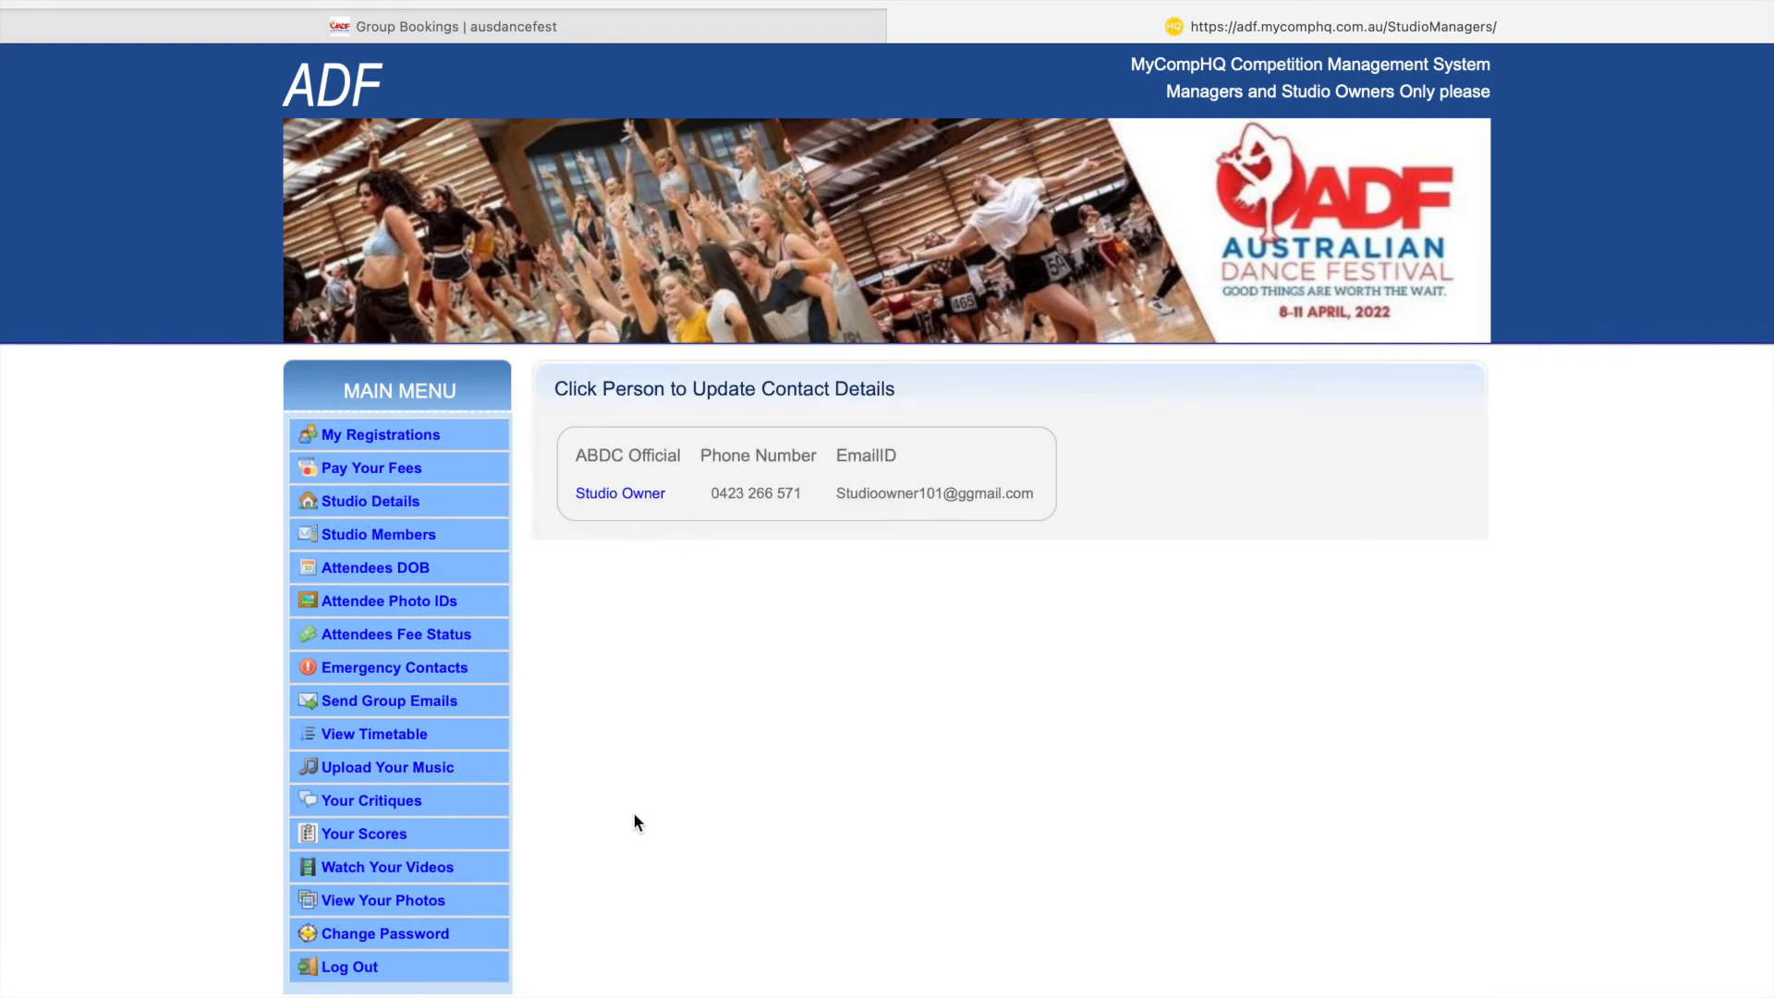
click(368, 574)
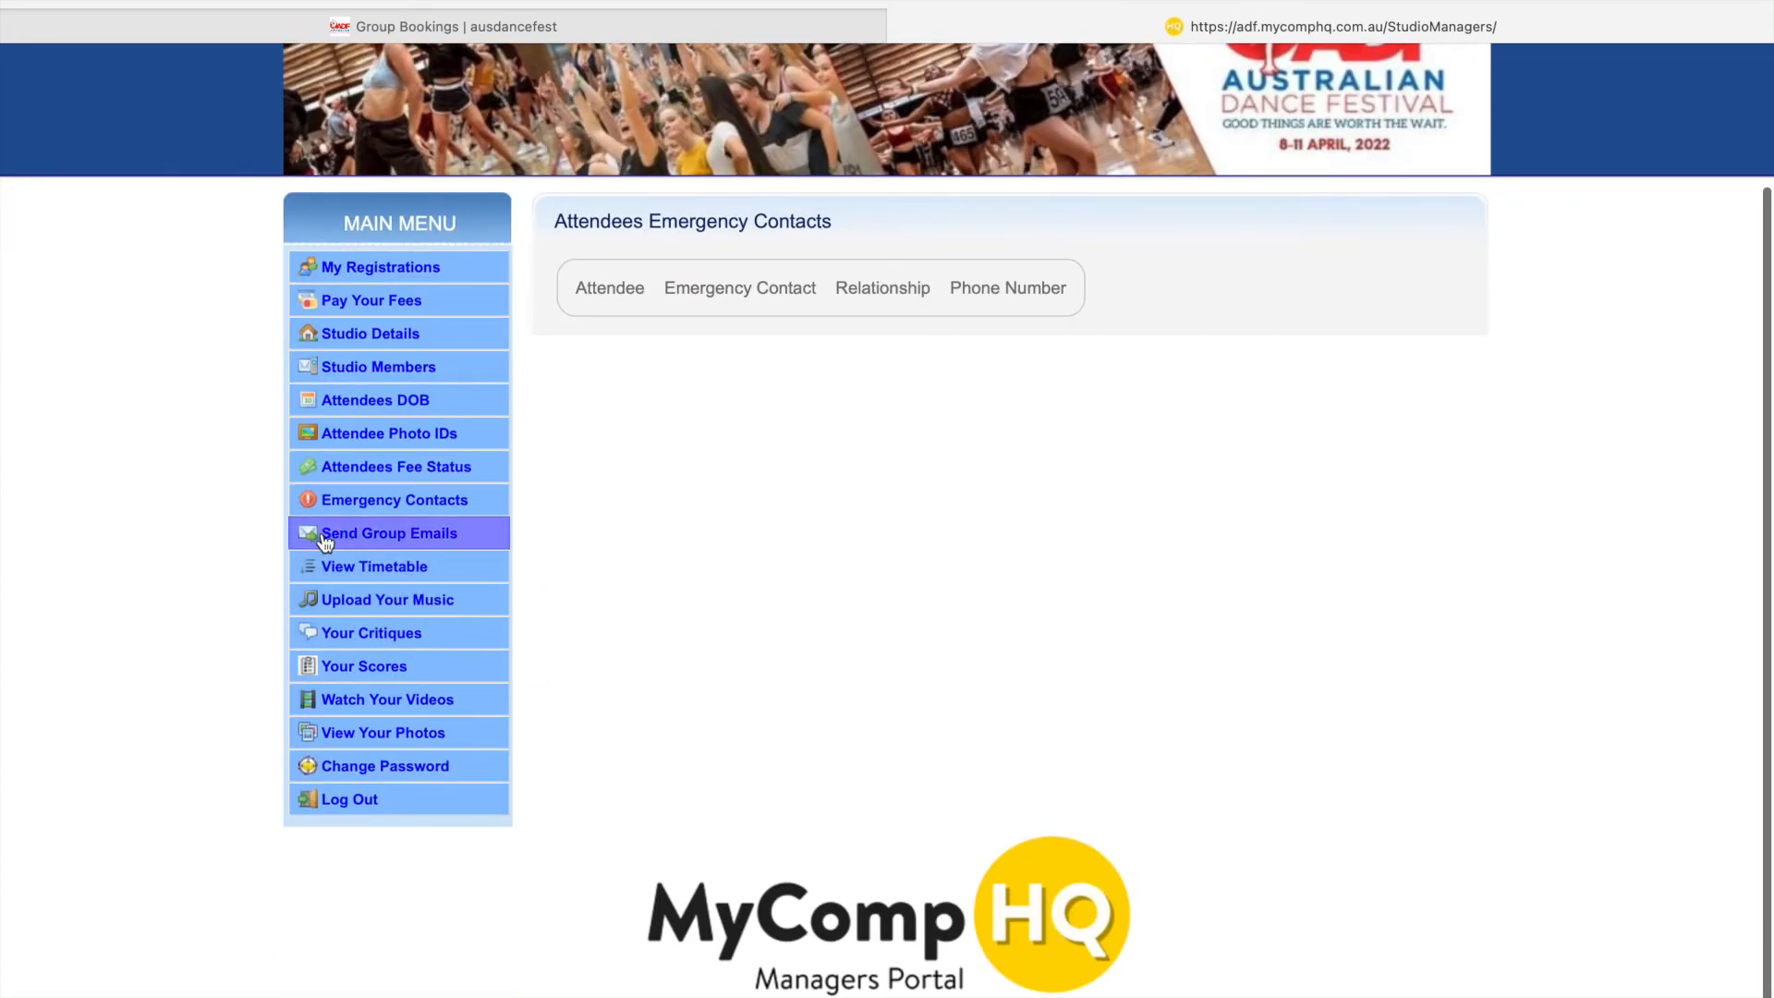
click(402, 536)
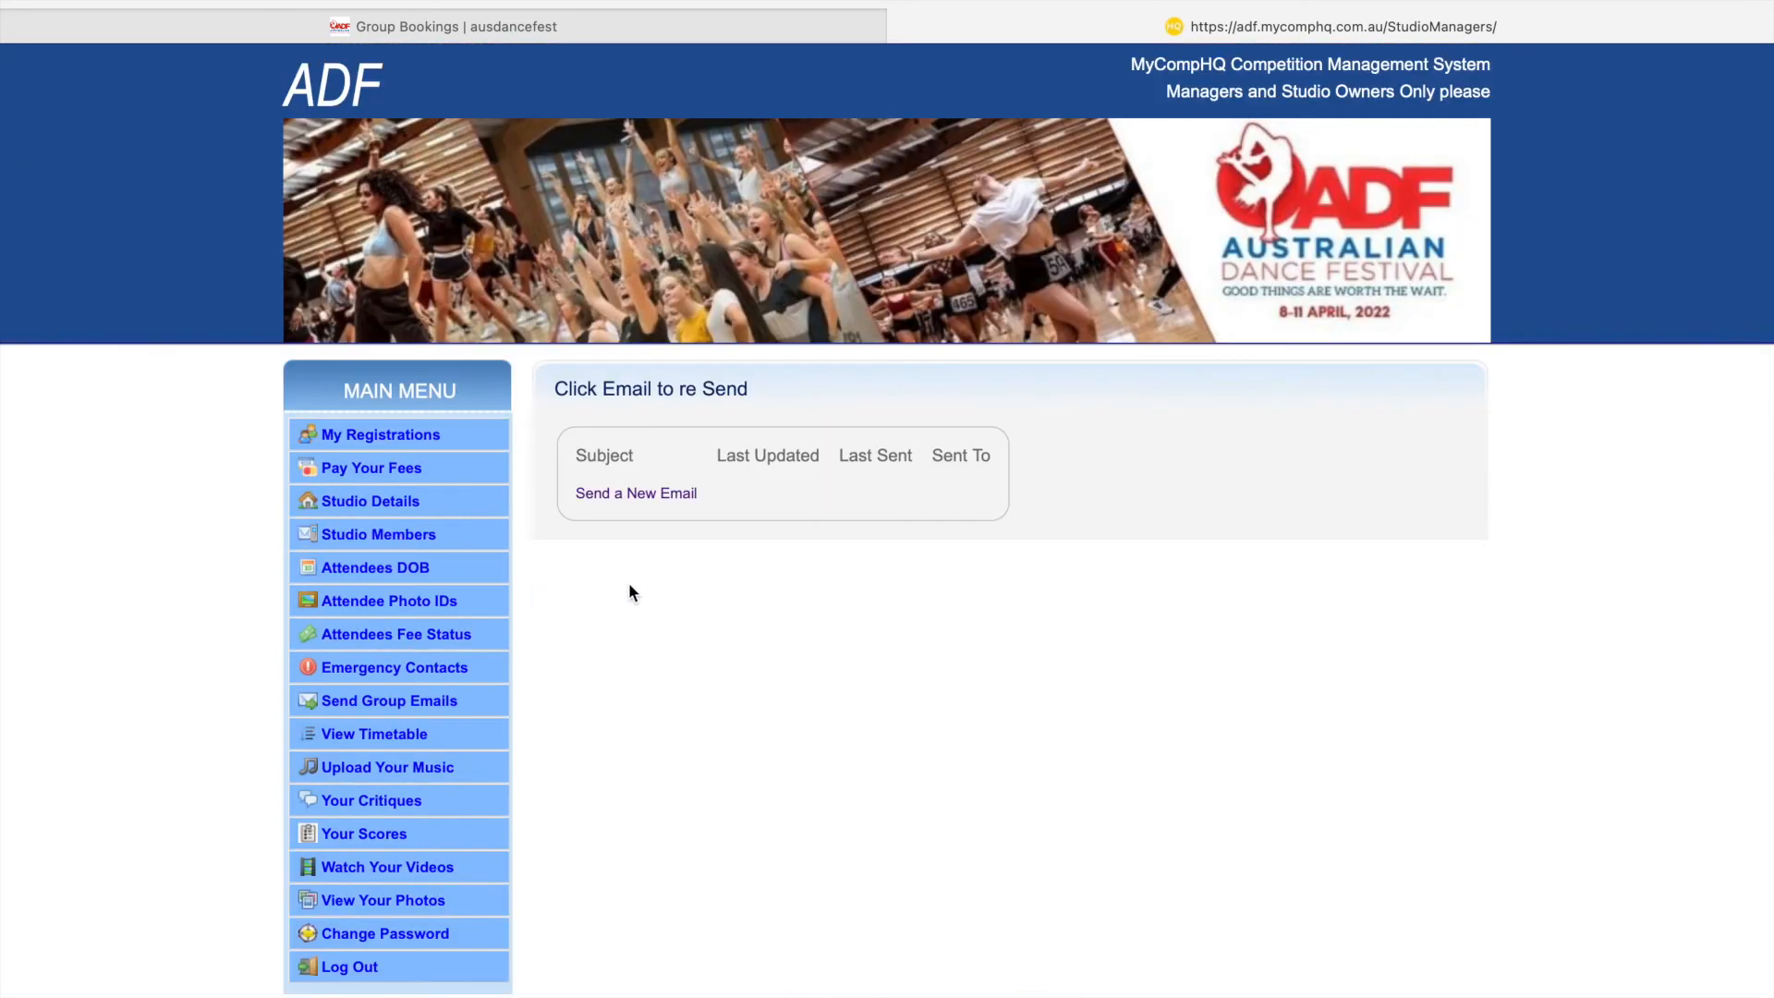
- Start a new group email to Registered Attendees with the subject 'Compose'
click(636, 496)
scroll(666, 611, down, 3)
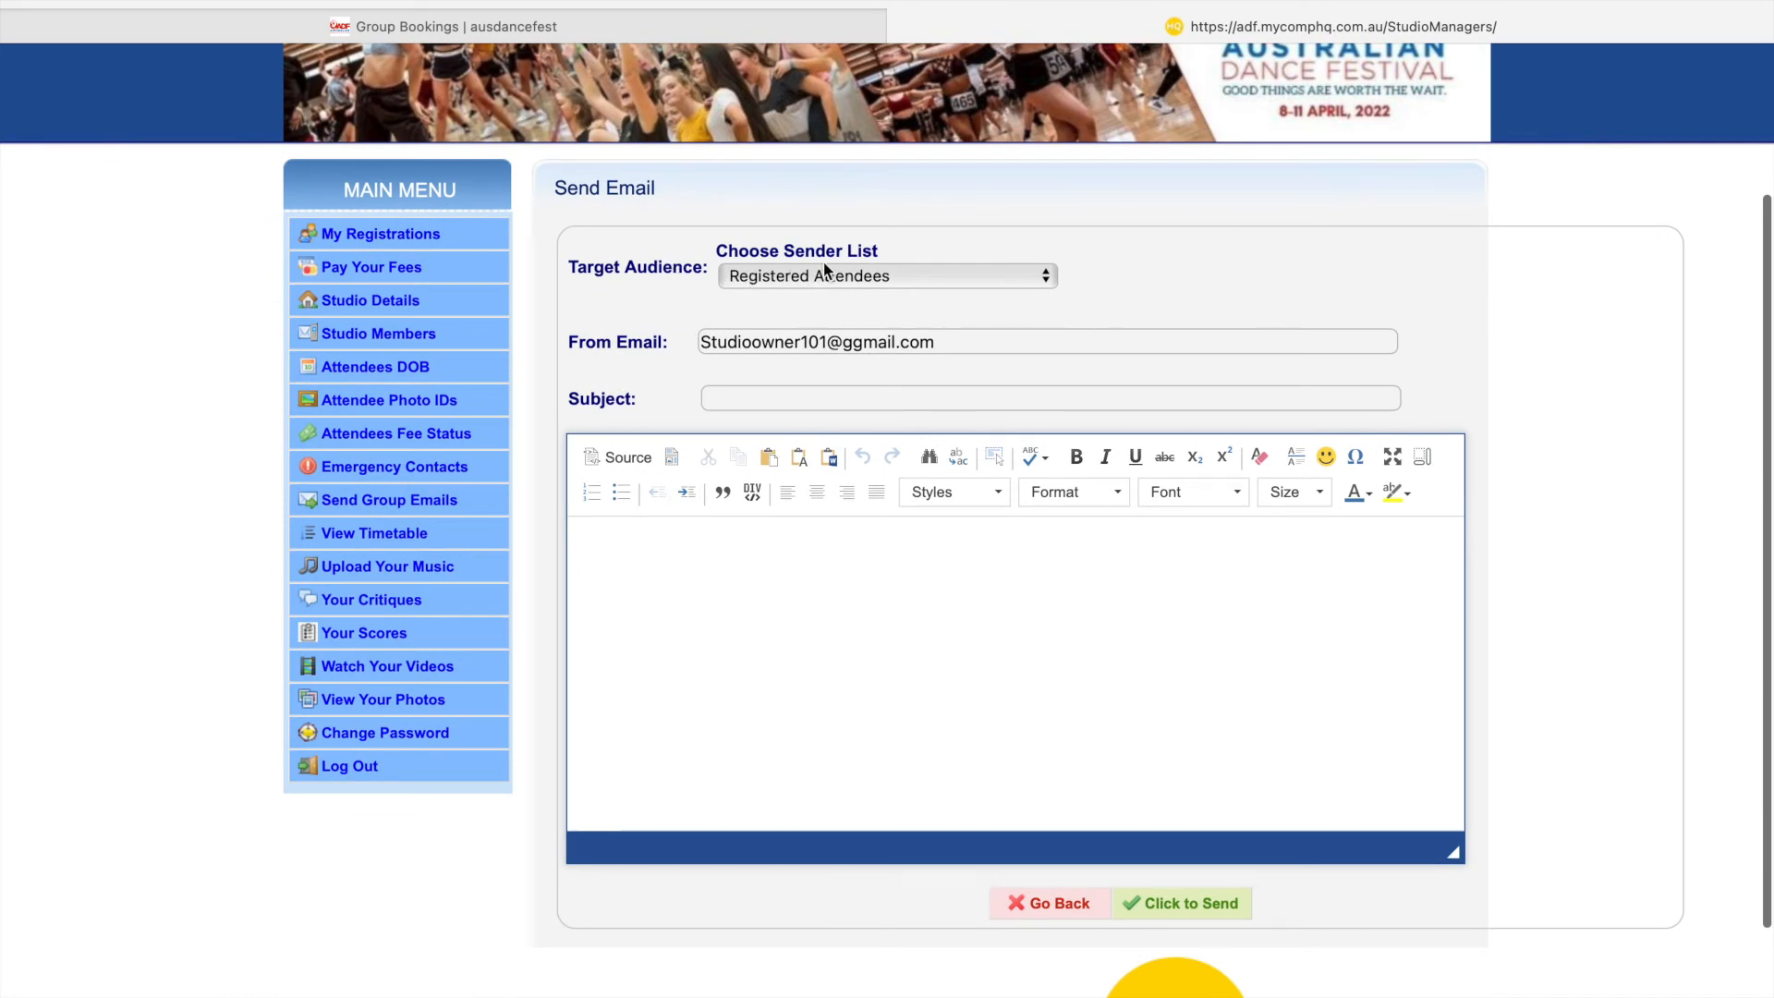
click(924, 279)
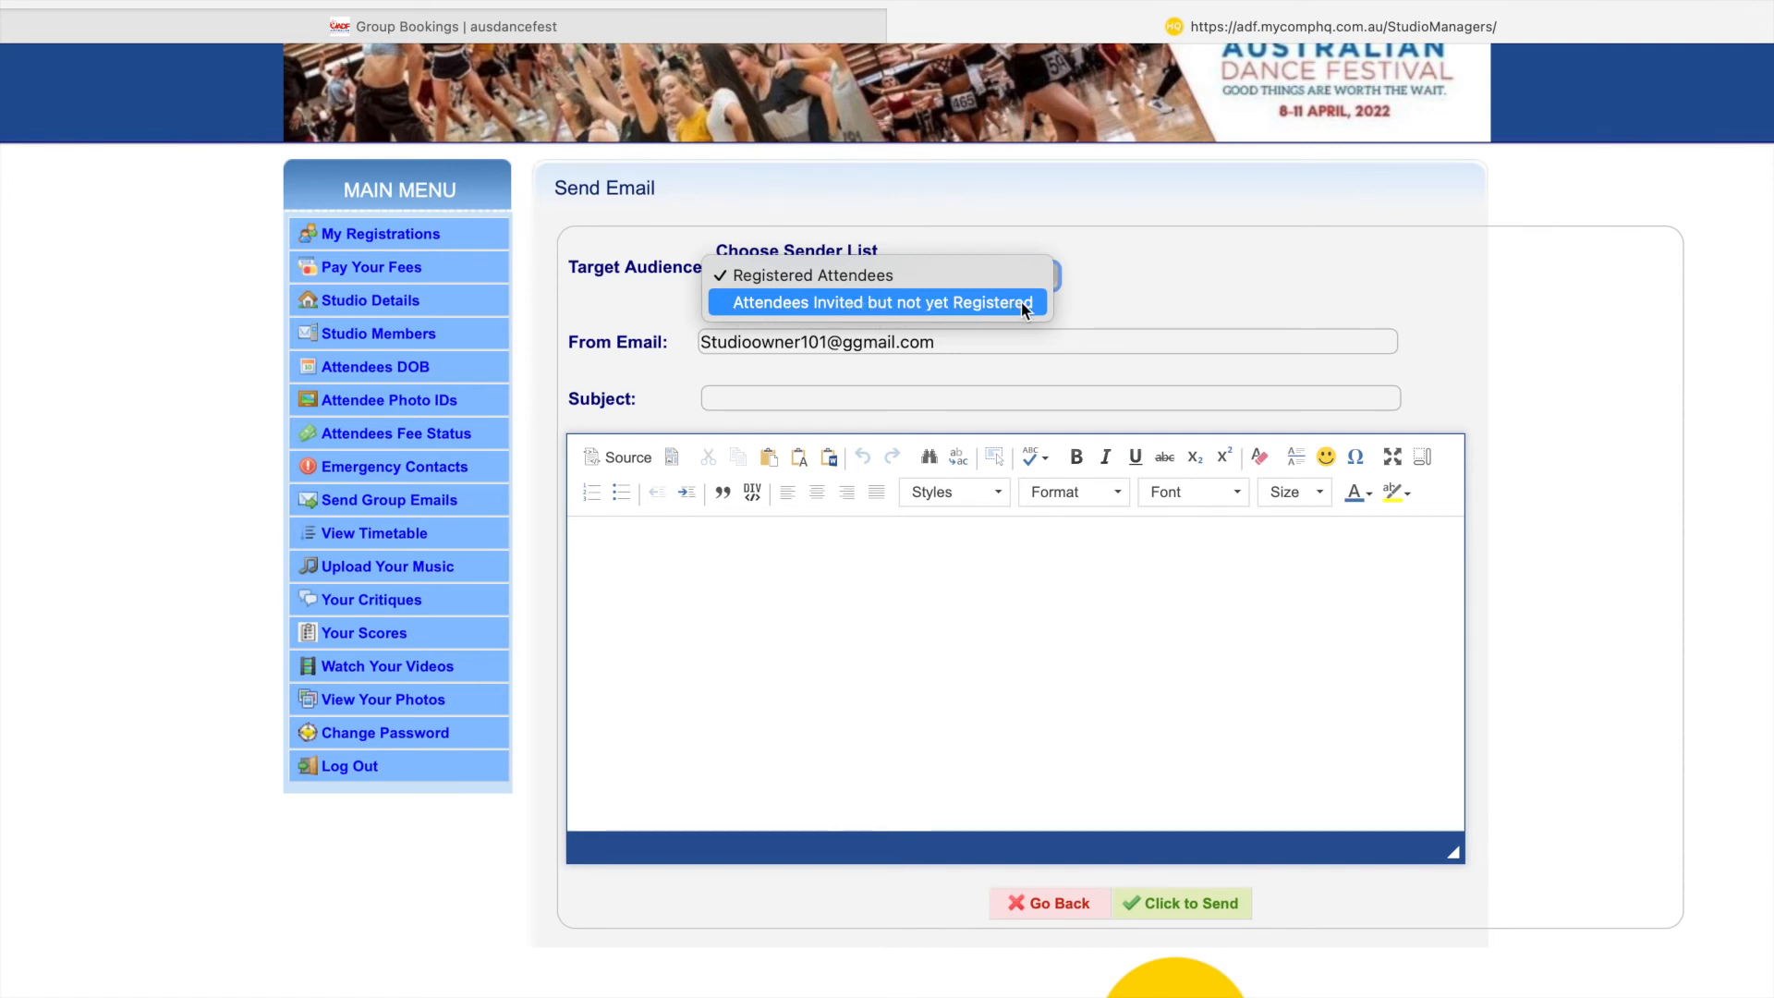
click(1077, 301)
click(1027, 277)
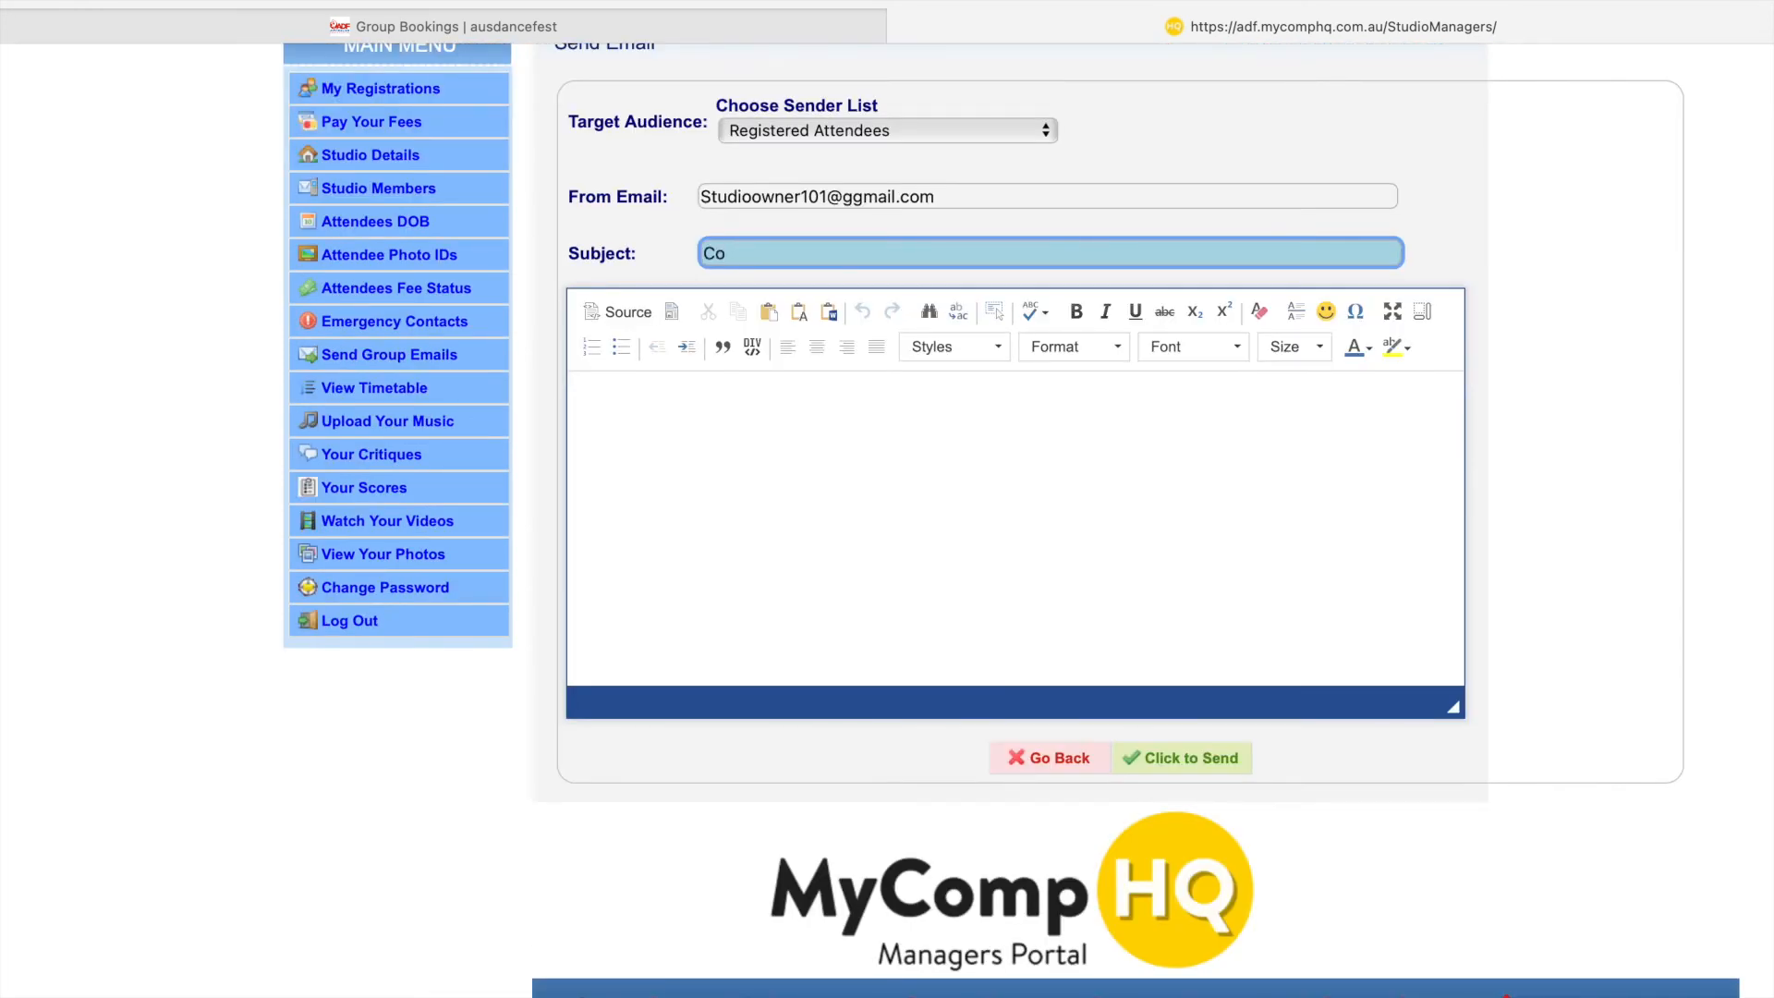
text(mpose)
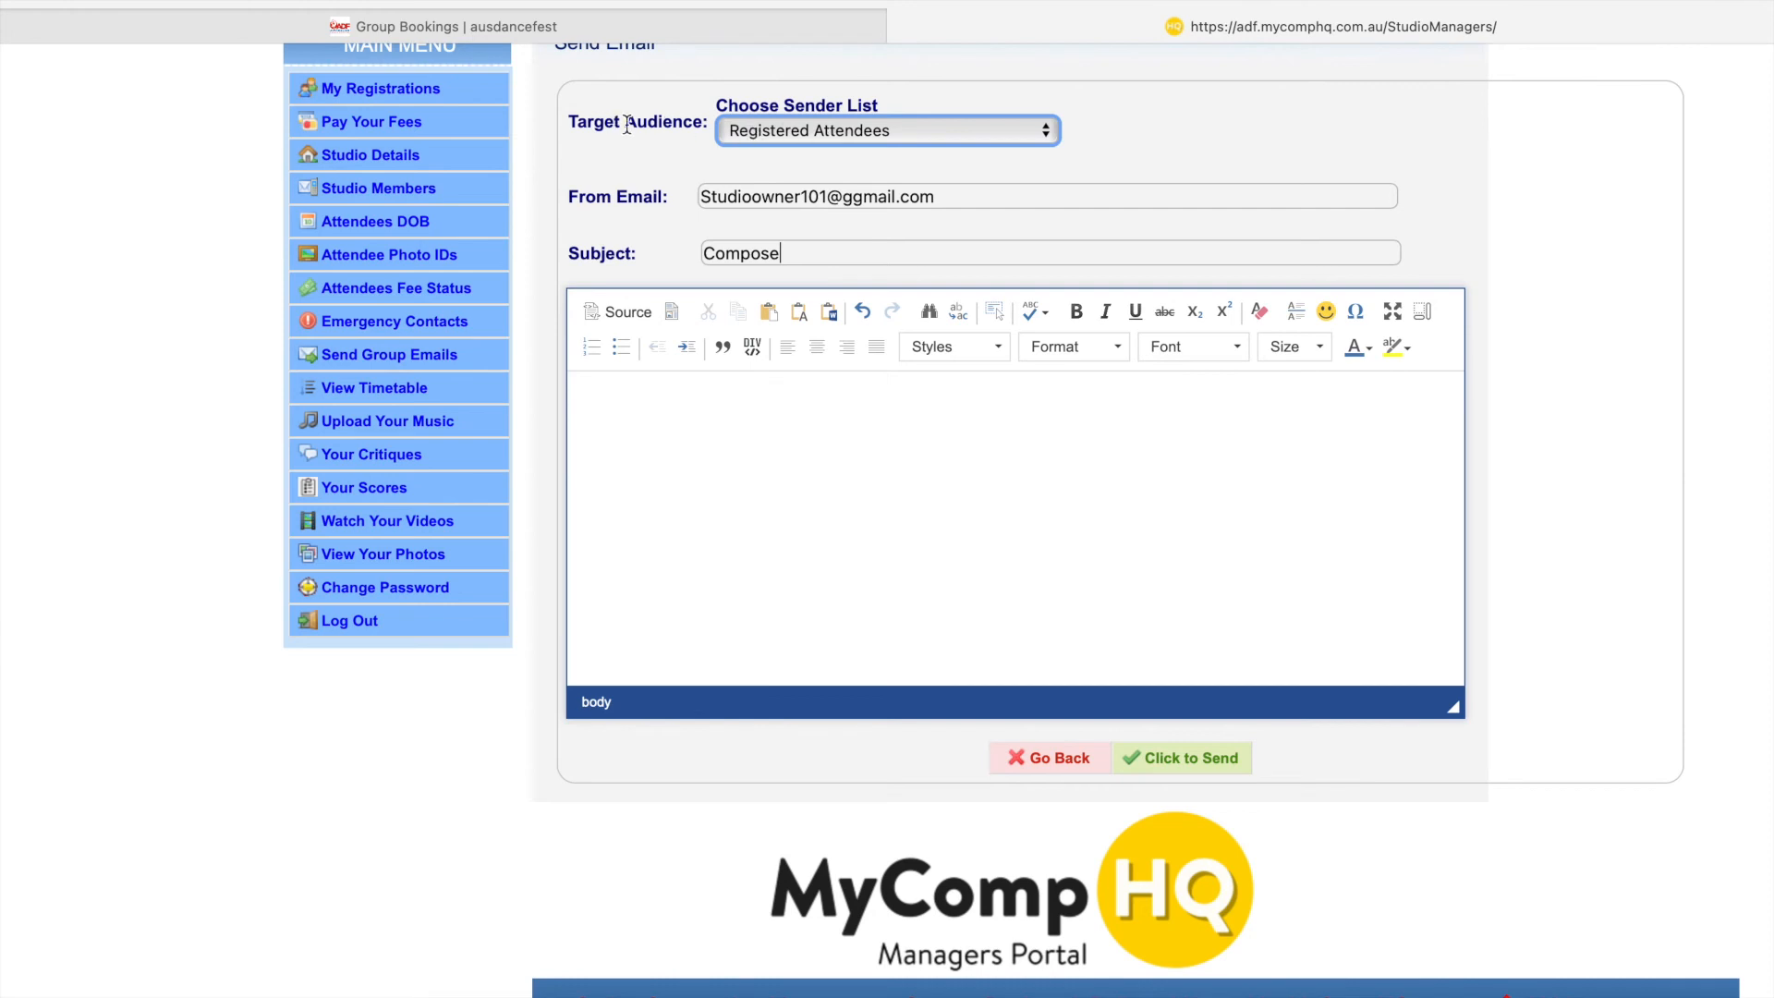
click(829, 130)
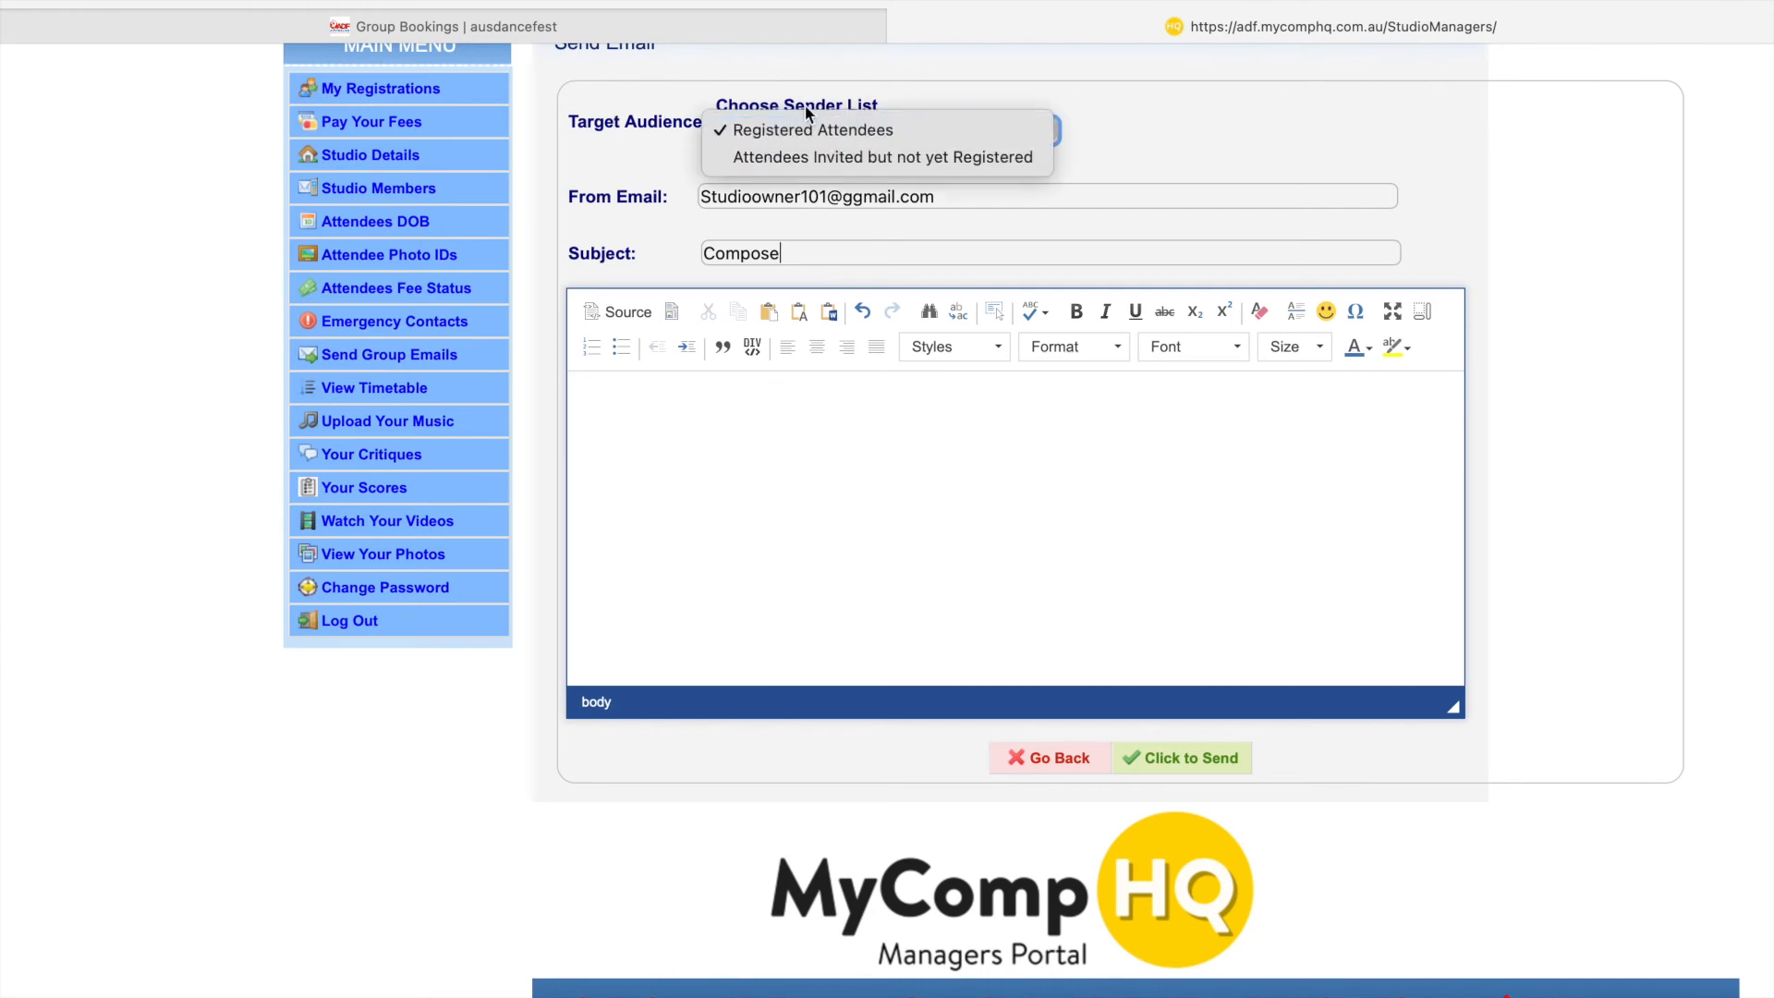
click(866, 129)
scroll(674, 333, up, 2)
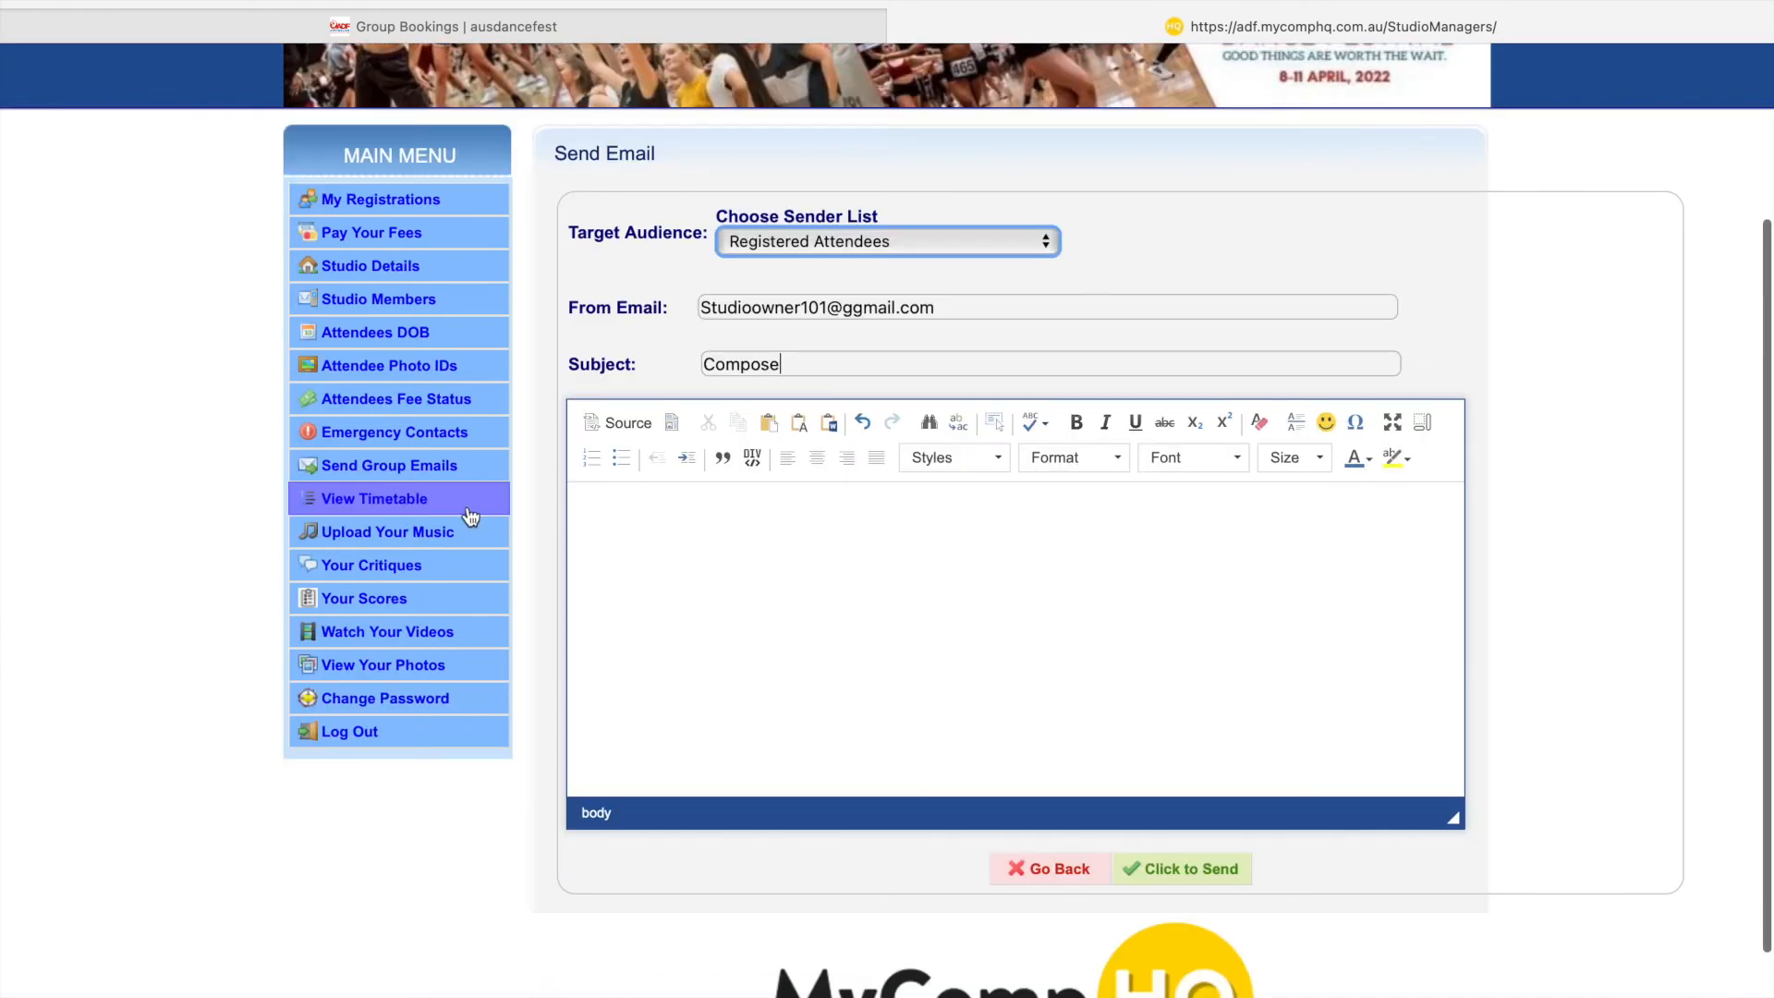
- Open View Timetable and filter by stage: Hall of Legends, Main Arena, then Netball Showcourt
click(417, 499)
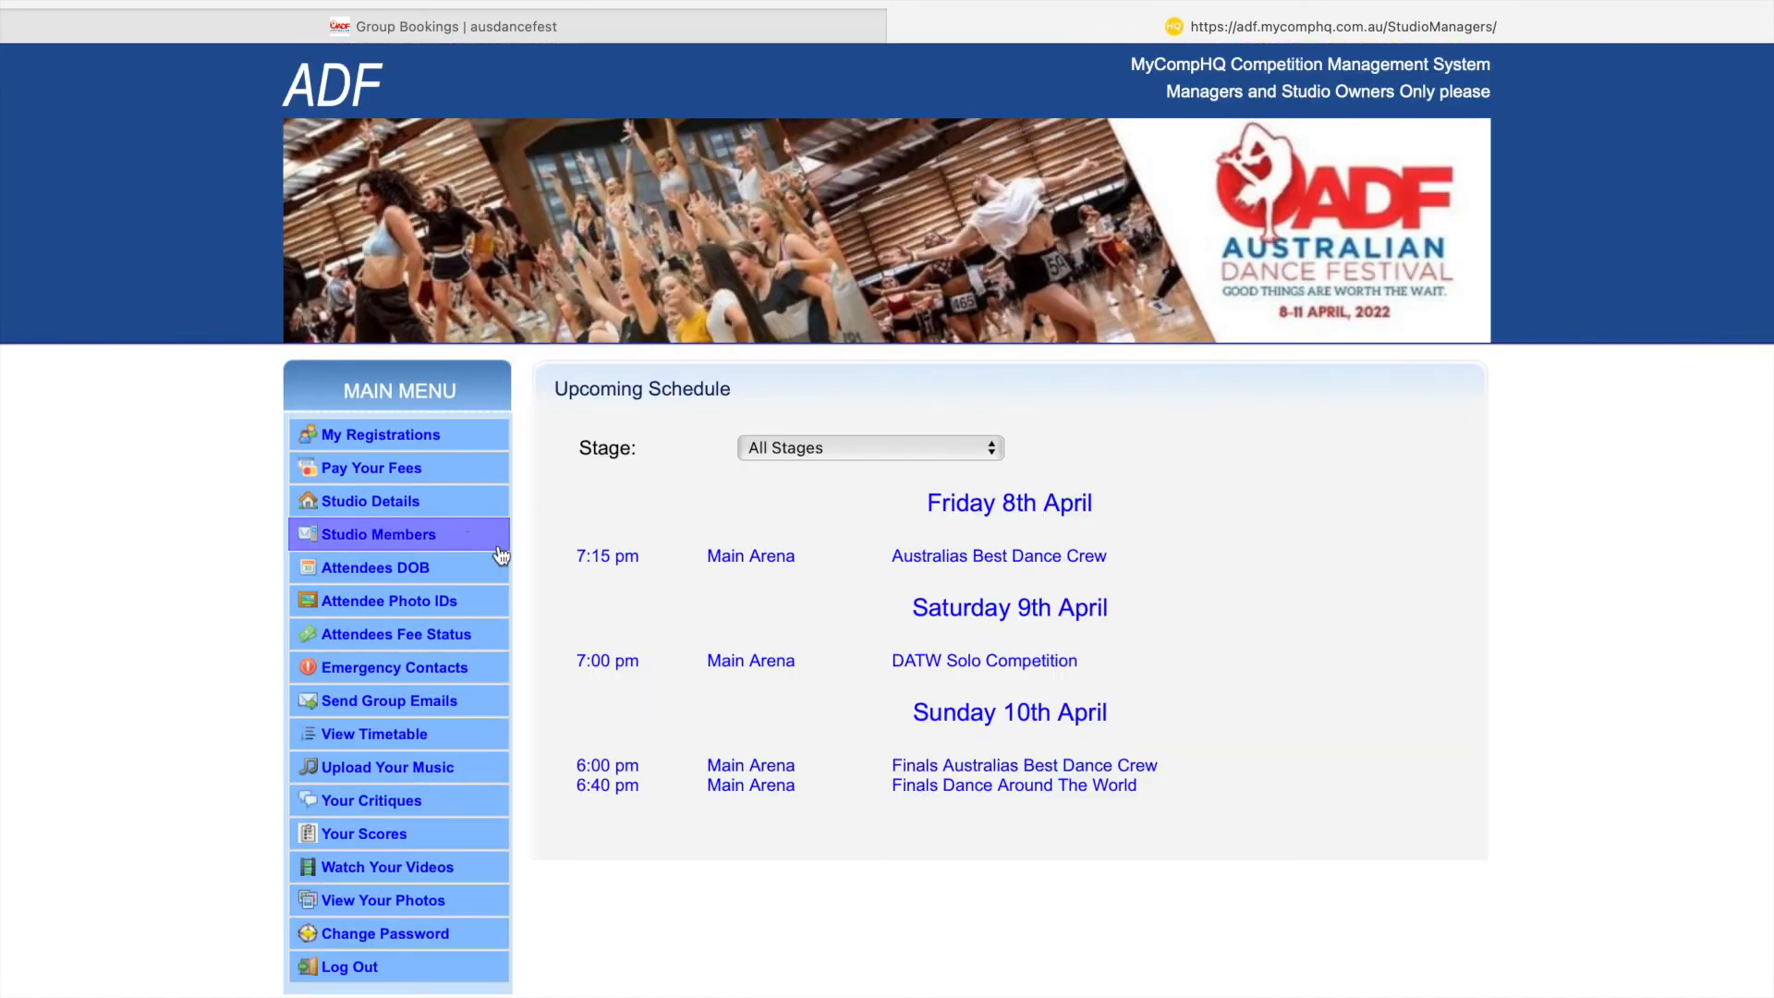
scroll(796, 637, down, 3)
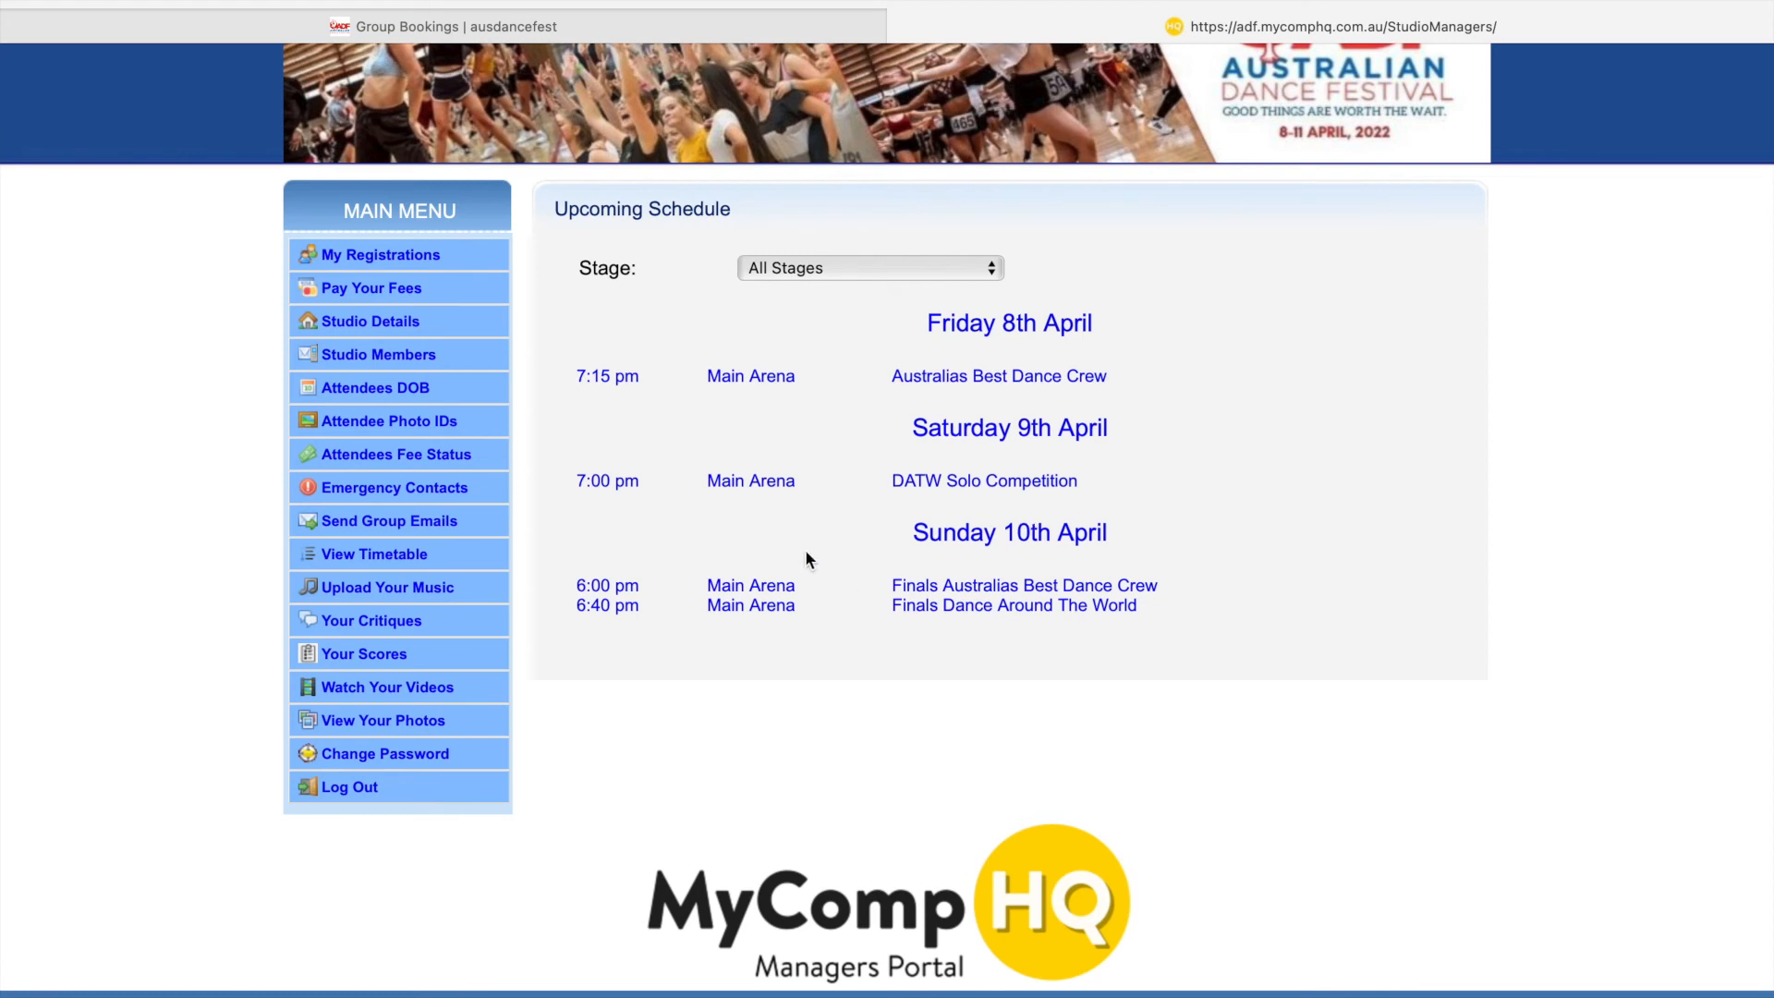
click(917, 273)
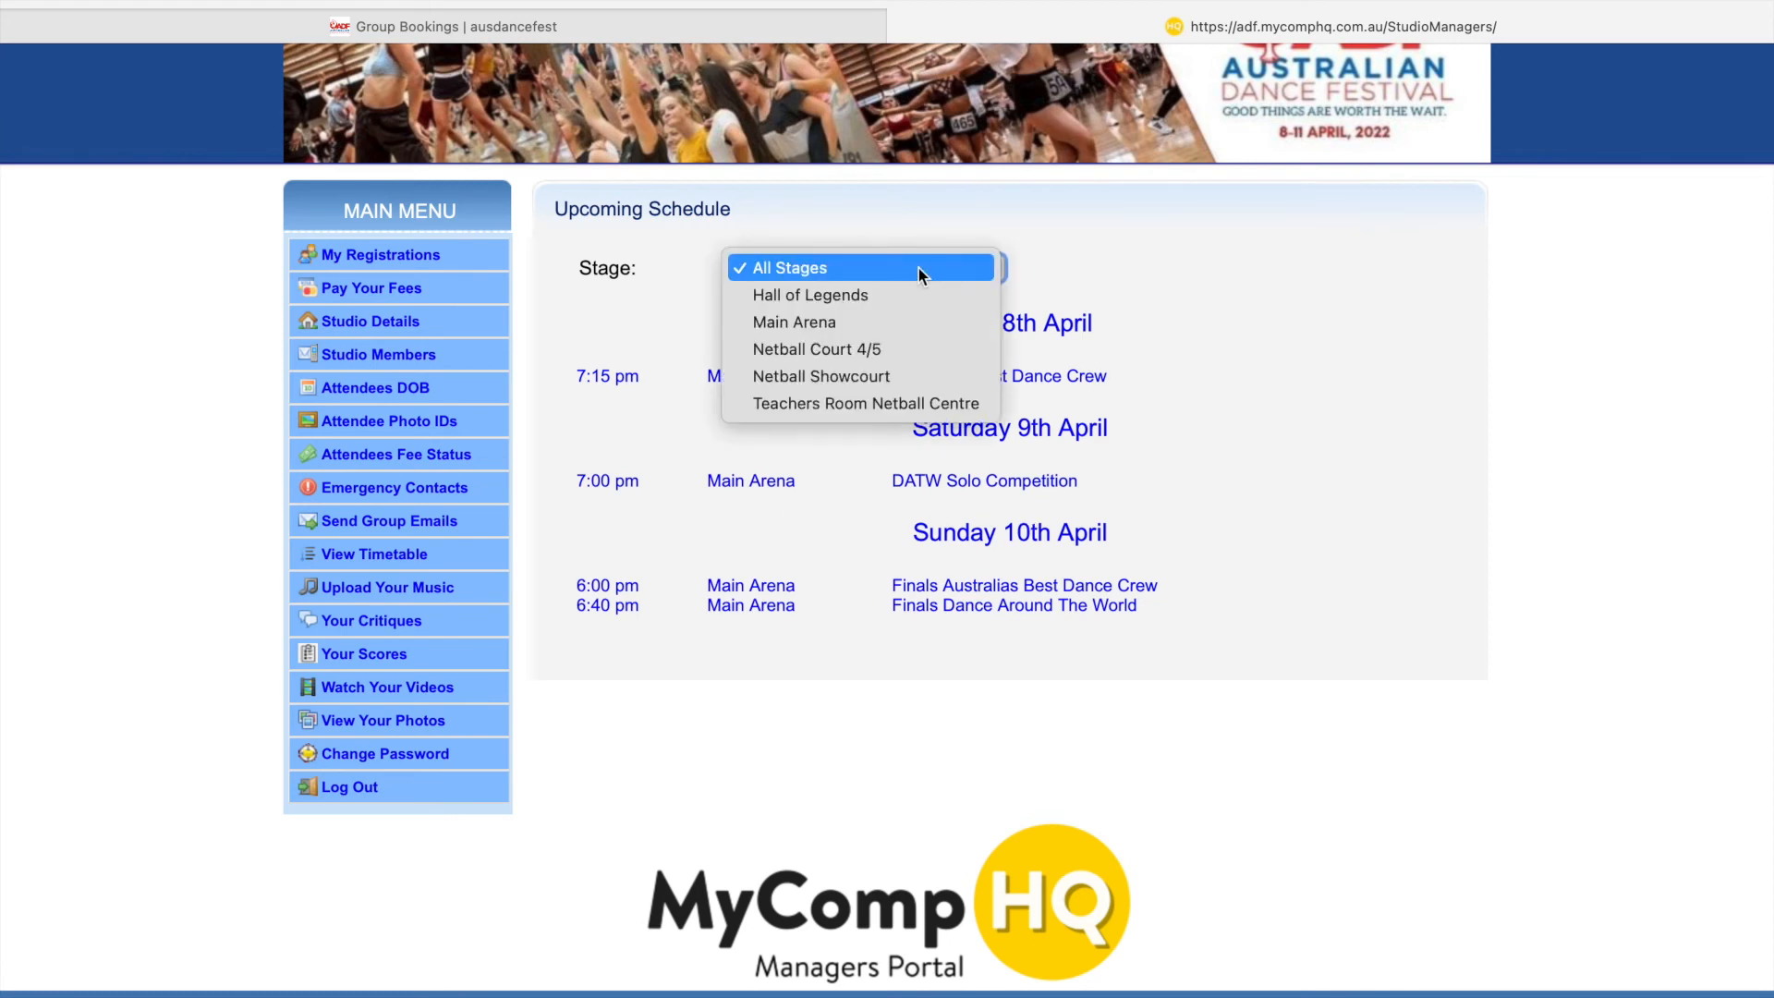
click(922, 294)
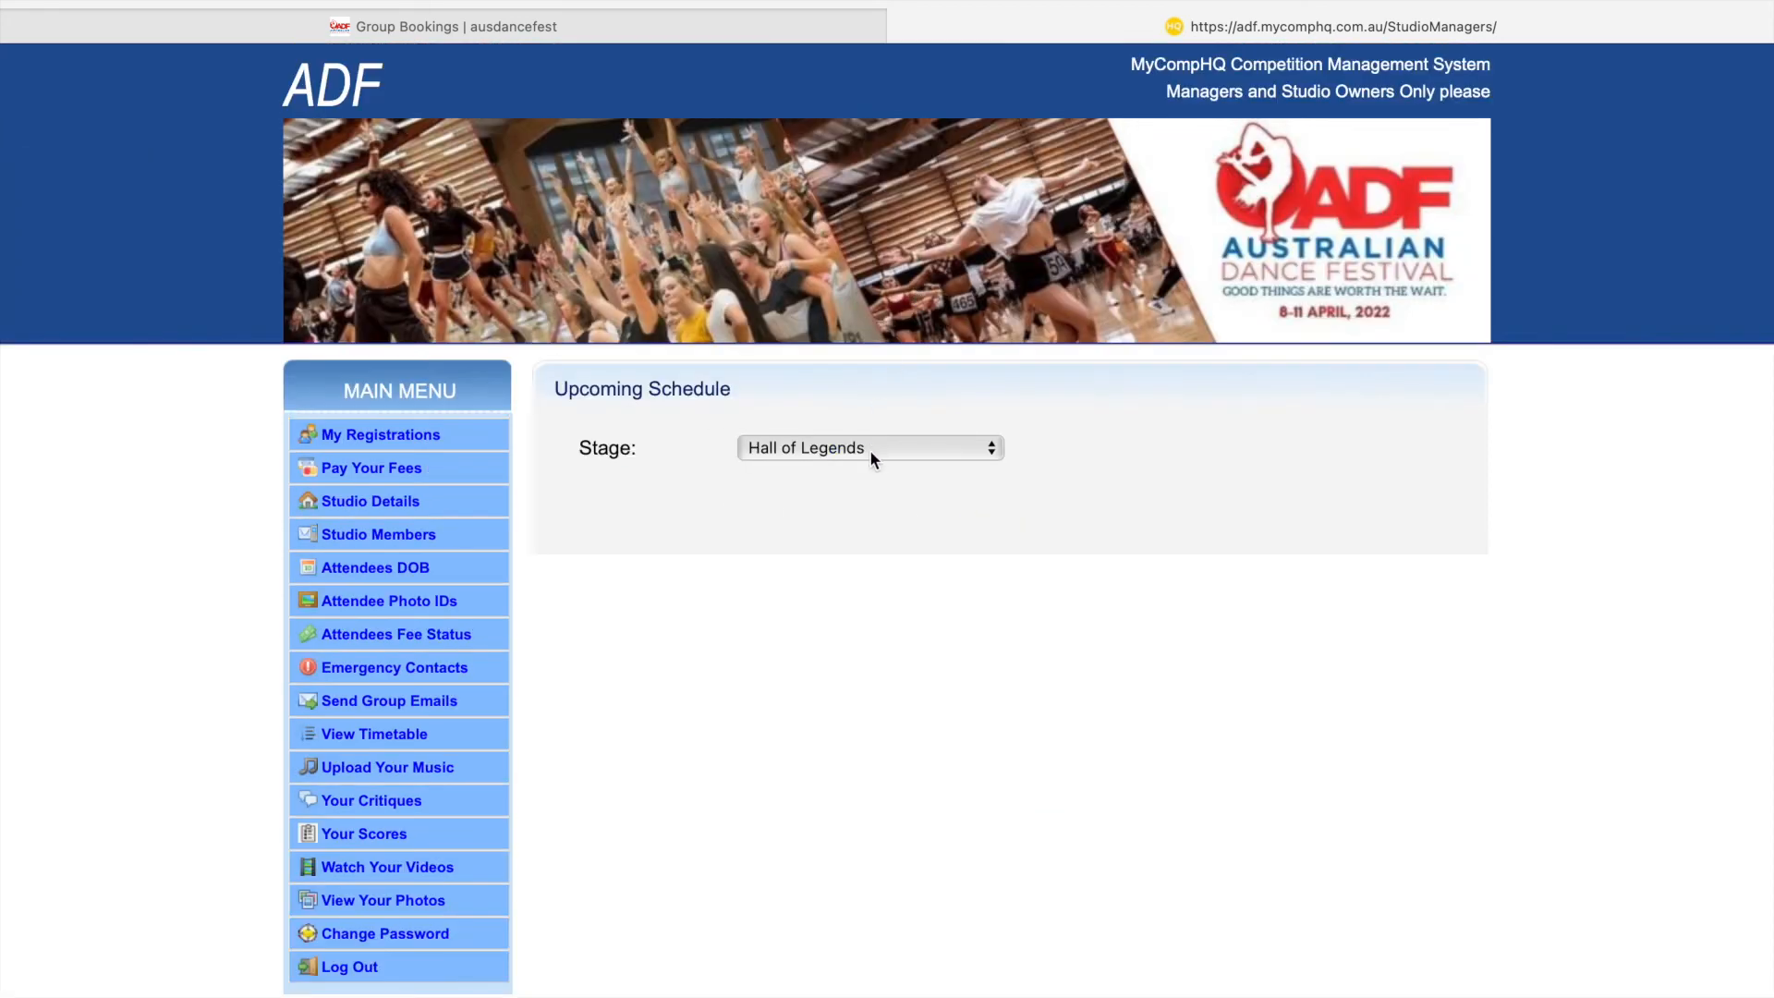
click(870, 452)
click(870, 470)
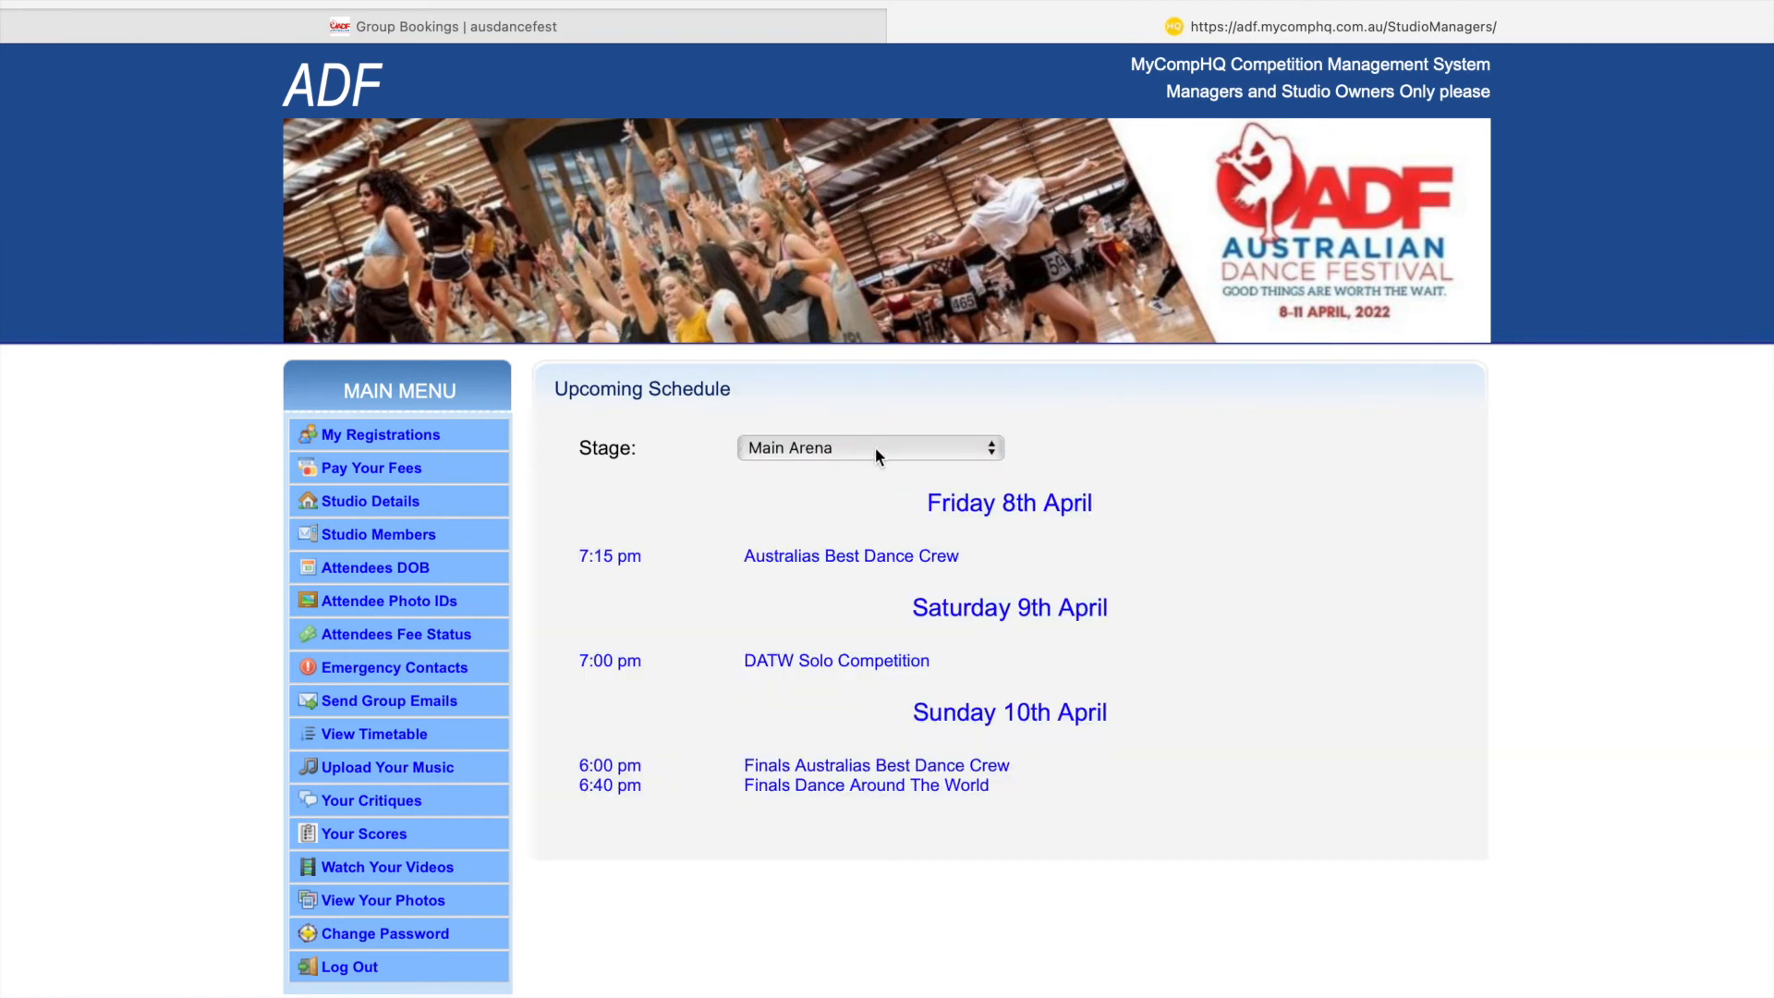
click(874, 447)
click(883, 502)
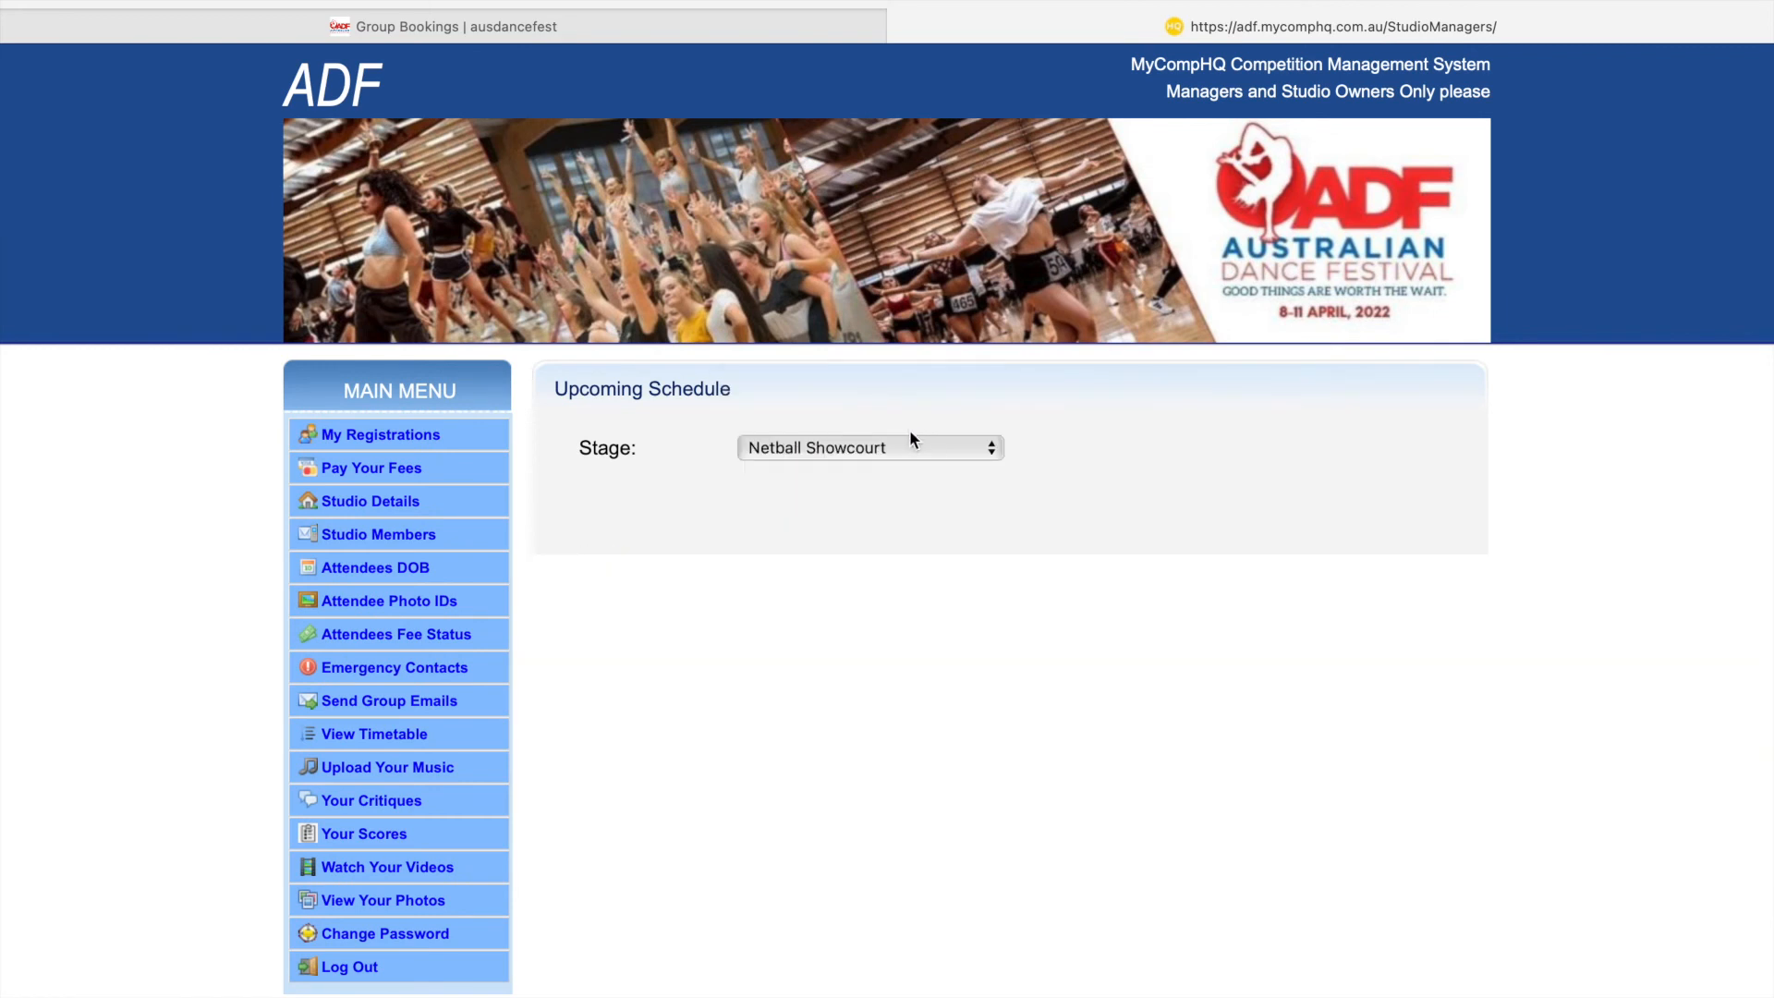
click(911, 449)
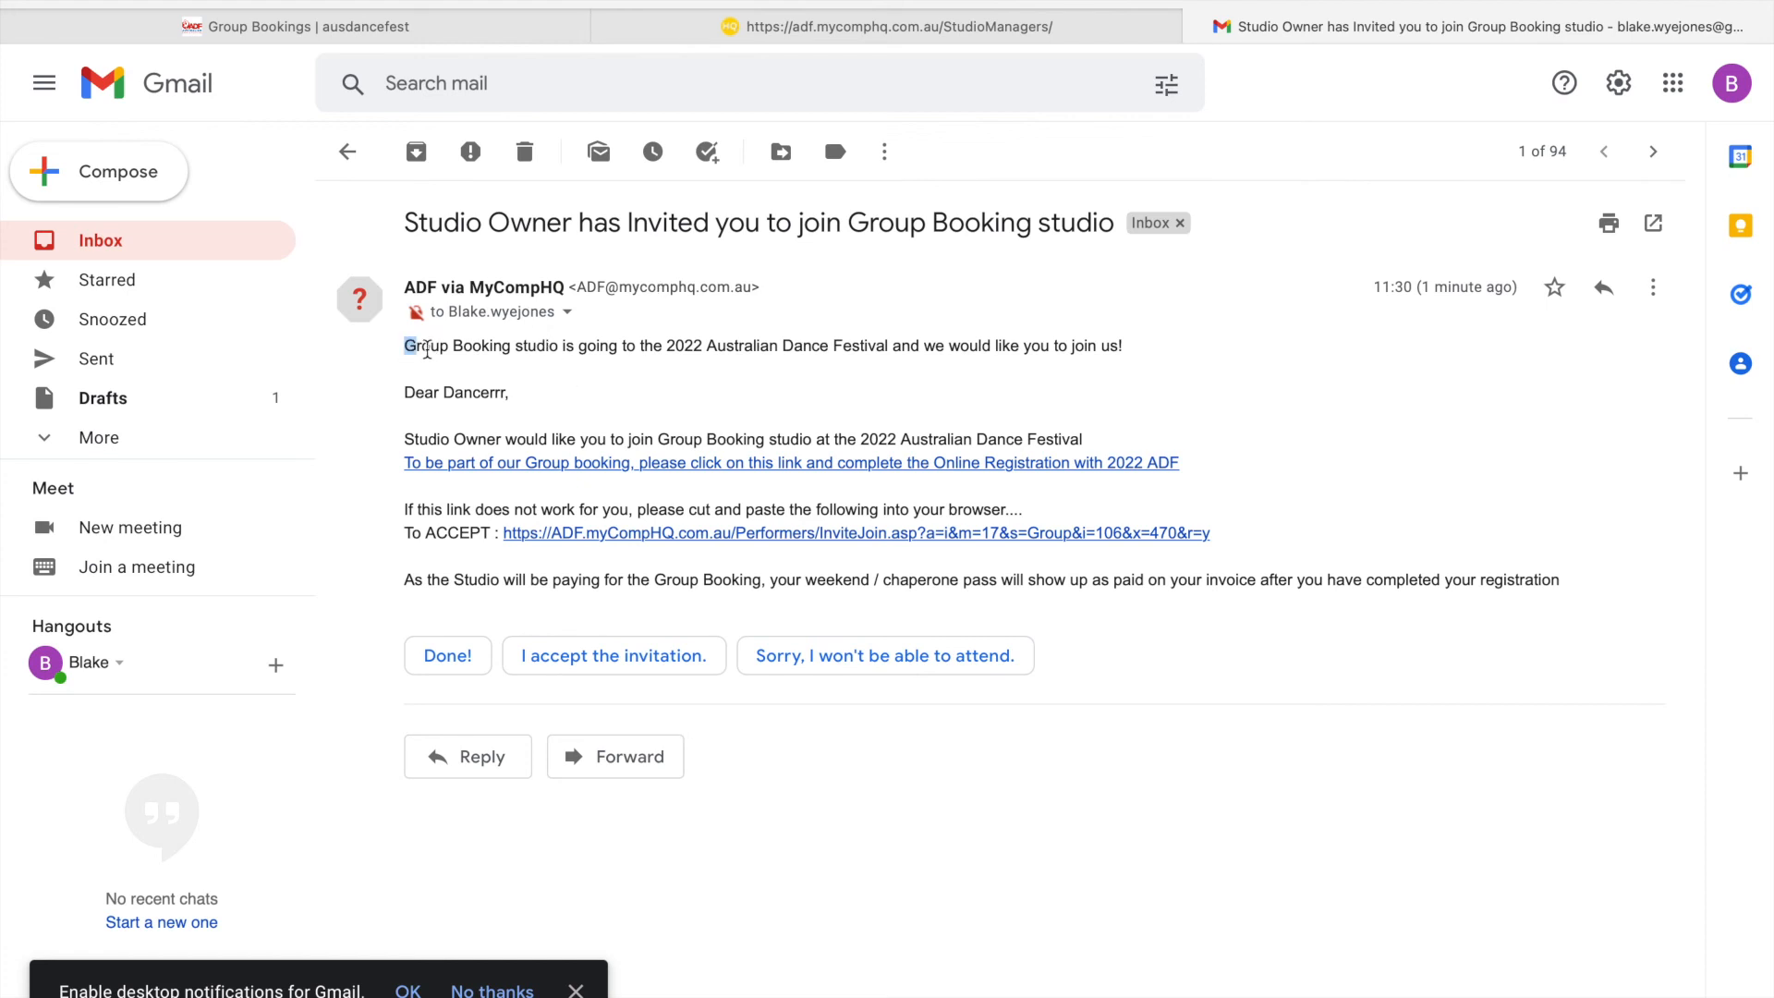
- Read the invitation email, highlighting the studio name and the greeting's addressee
drag(405, 347, 559, 351)
click(594, 380)
drag(443, 393, 506, 397)
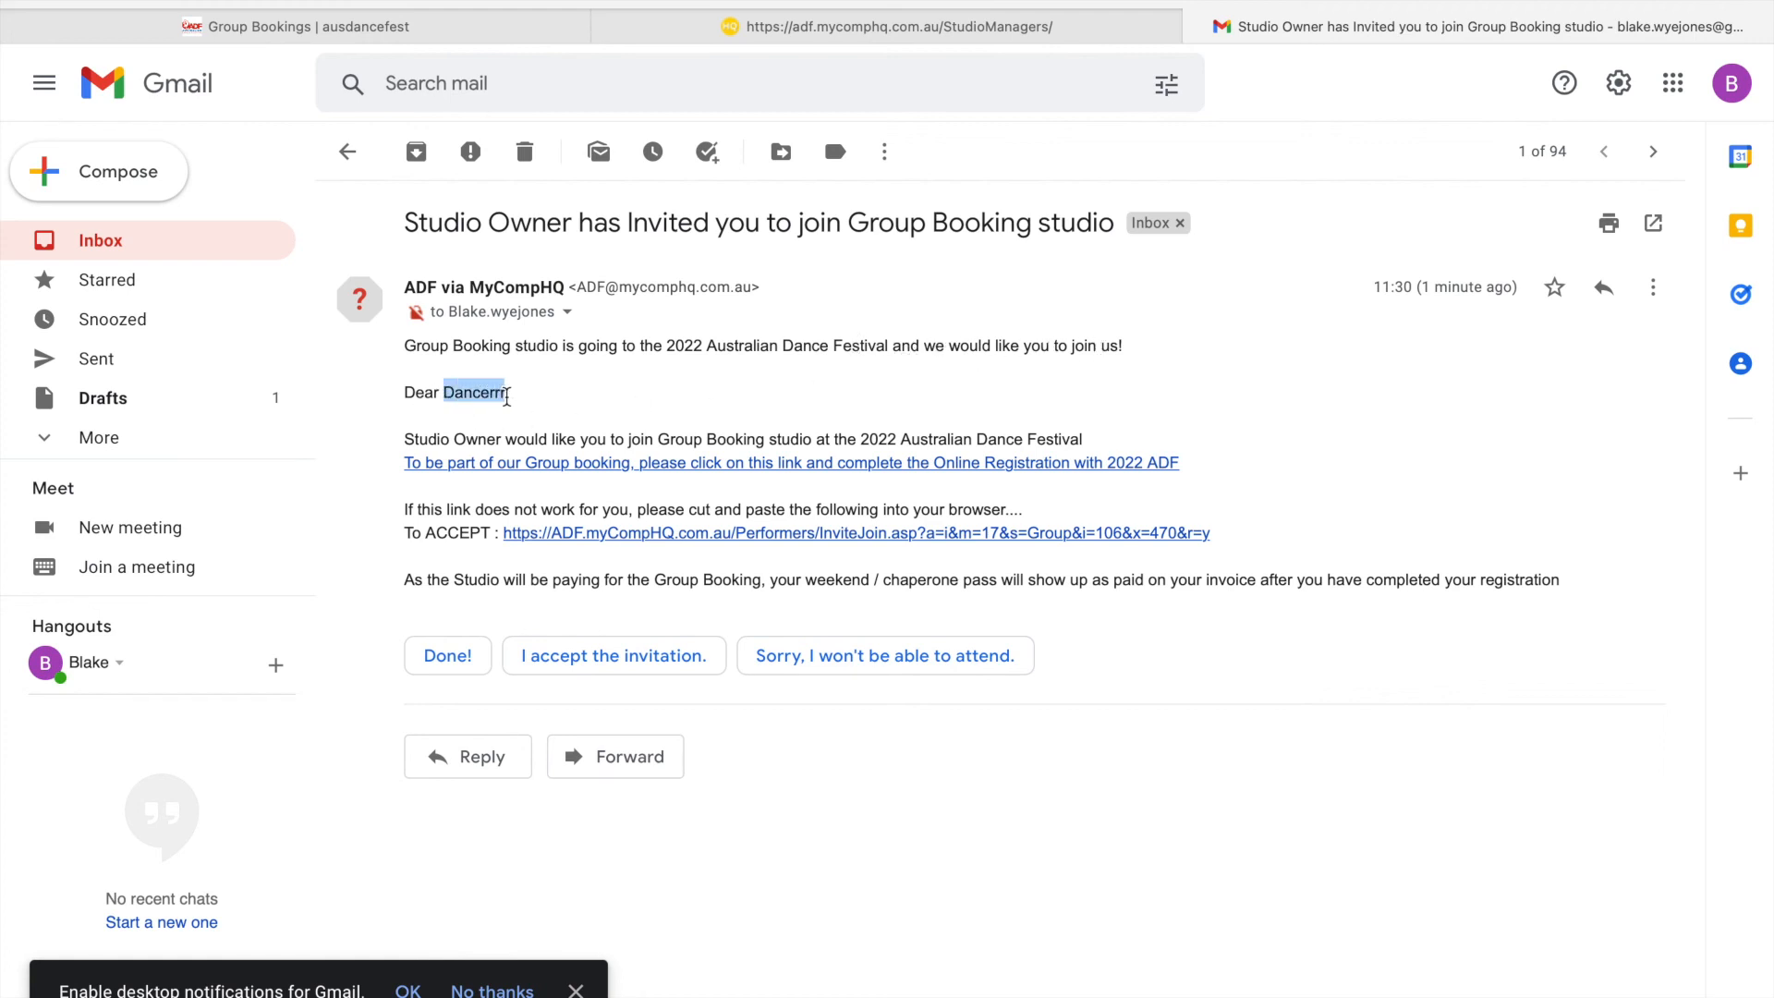
click(491, 427)
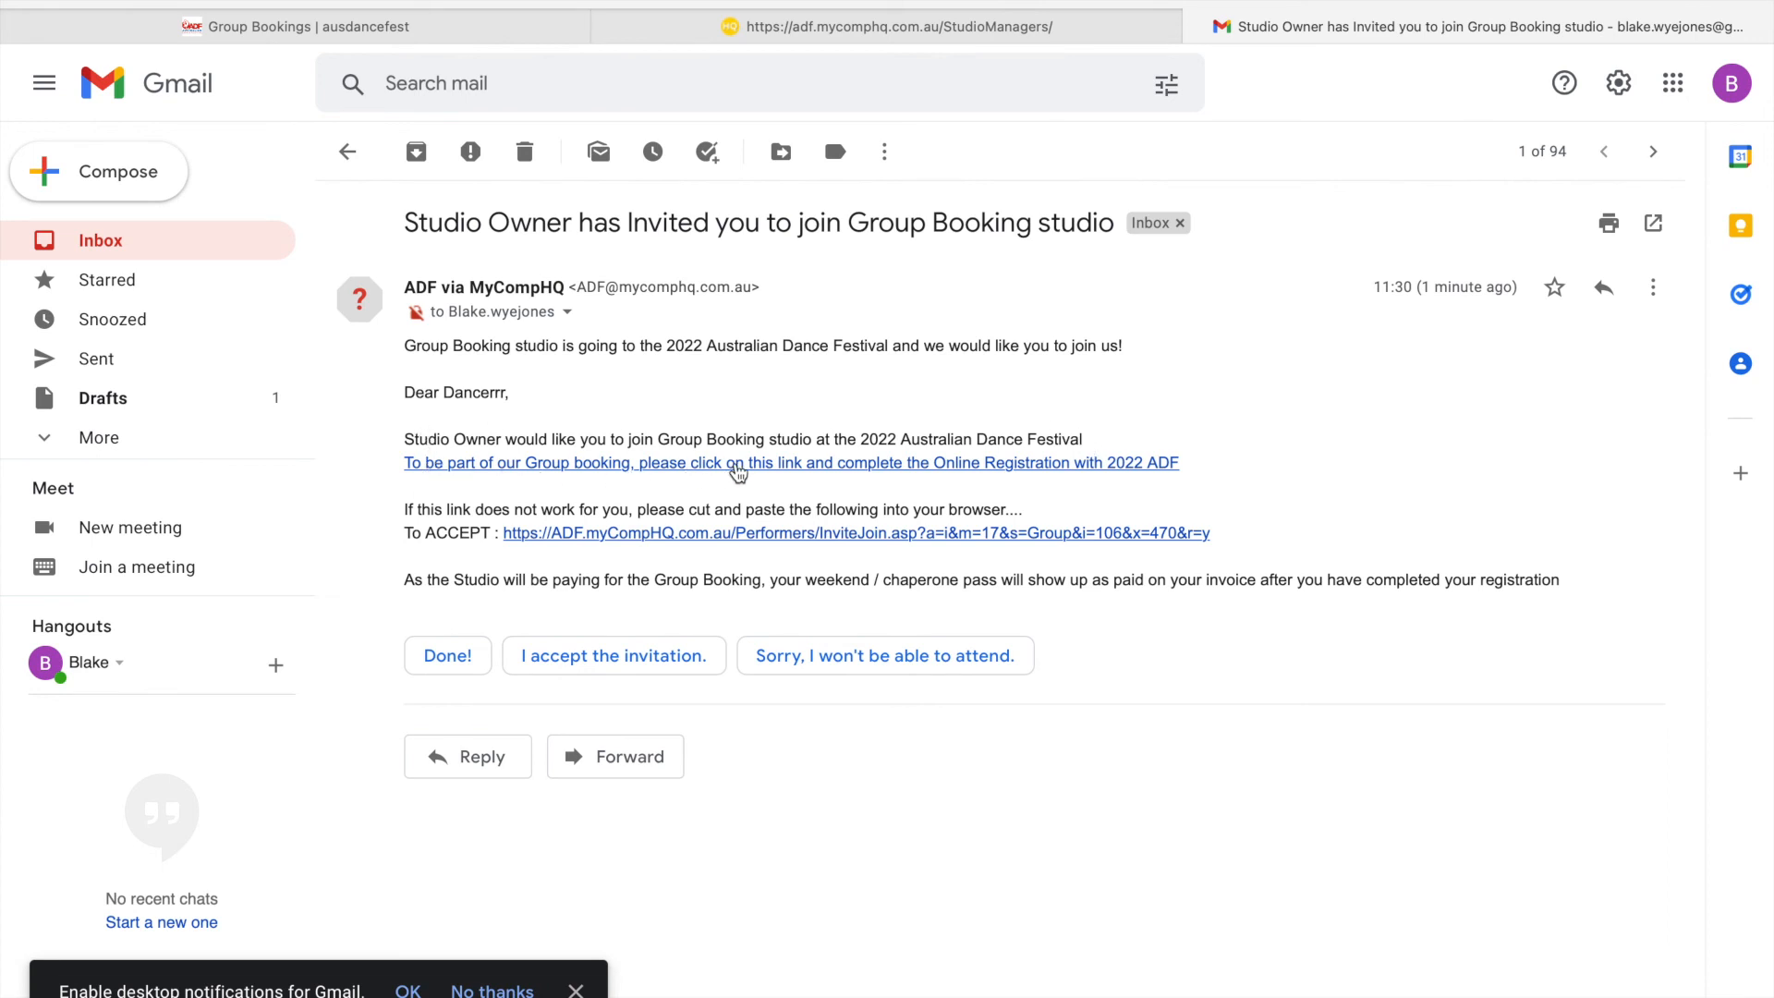
- Open the registration form from the invite link and set Date of Birth to 1 Jan 2010
click(736, 467)
scroll(736, 466, down, 5)
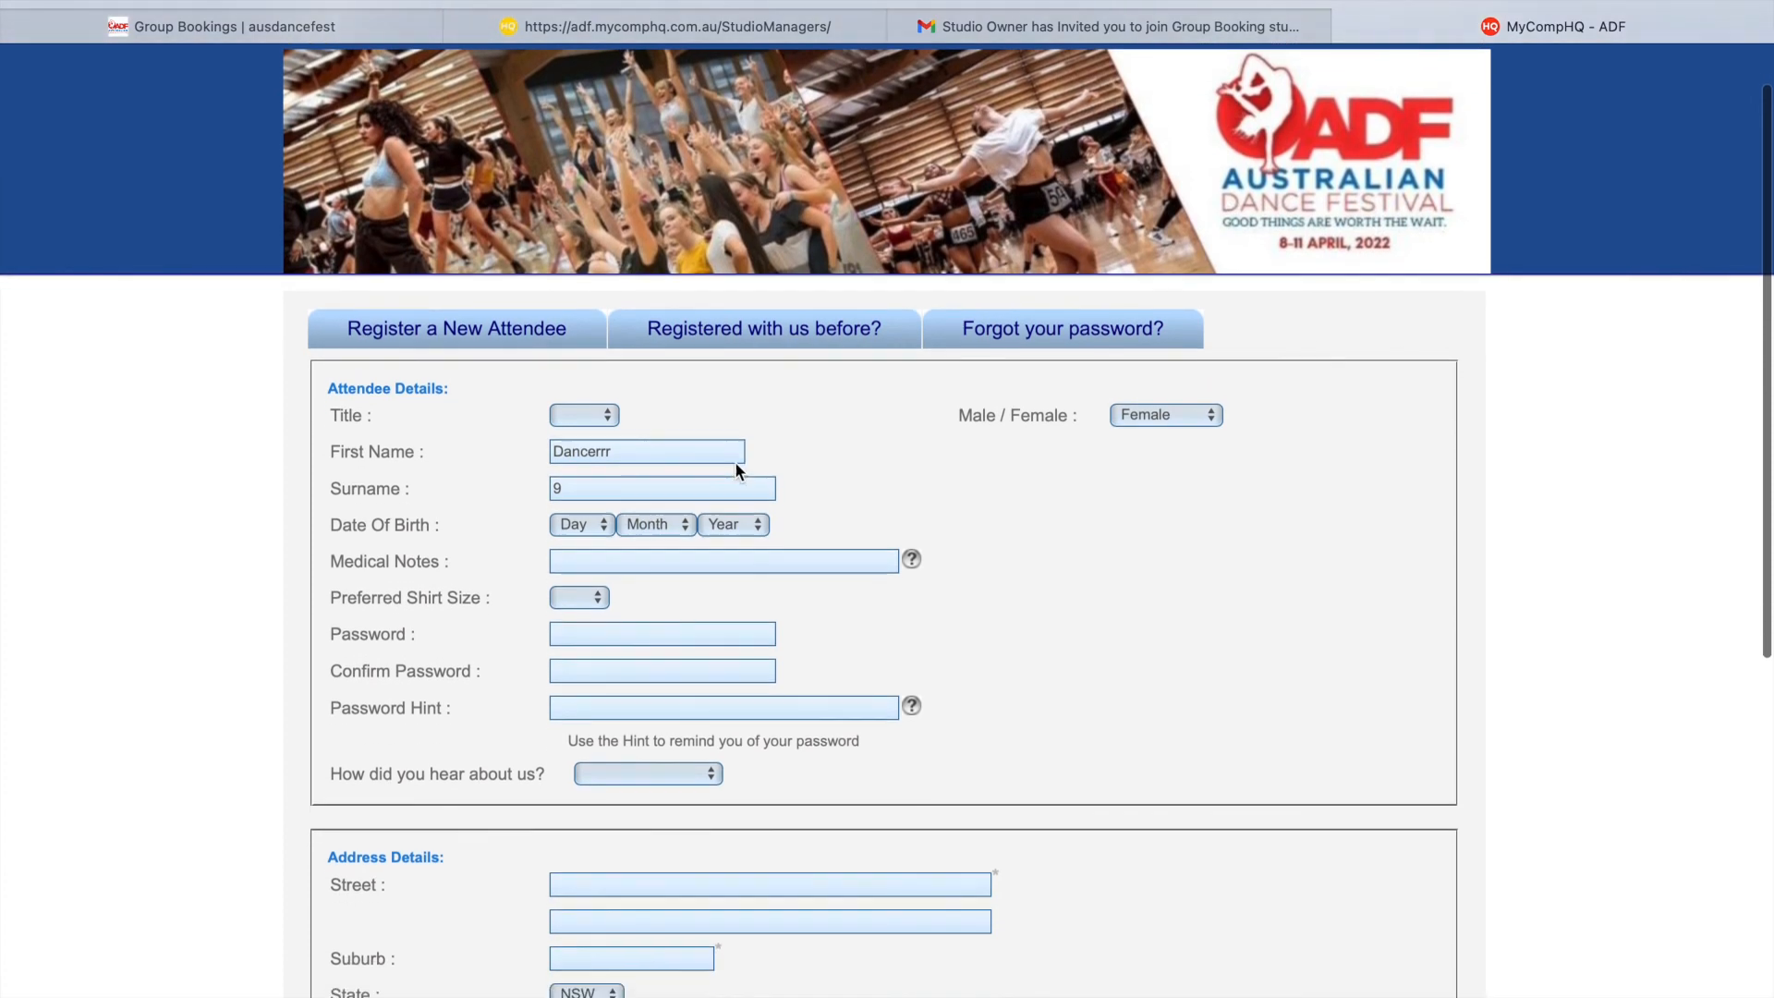
scroll(736, 469, up, 1)
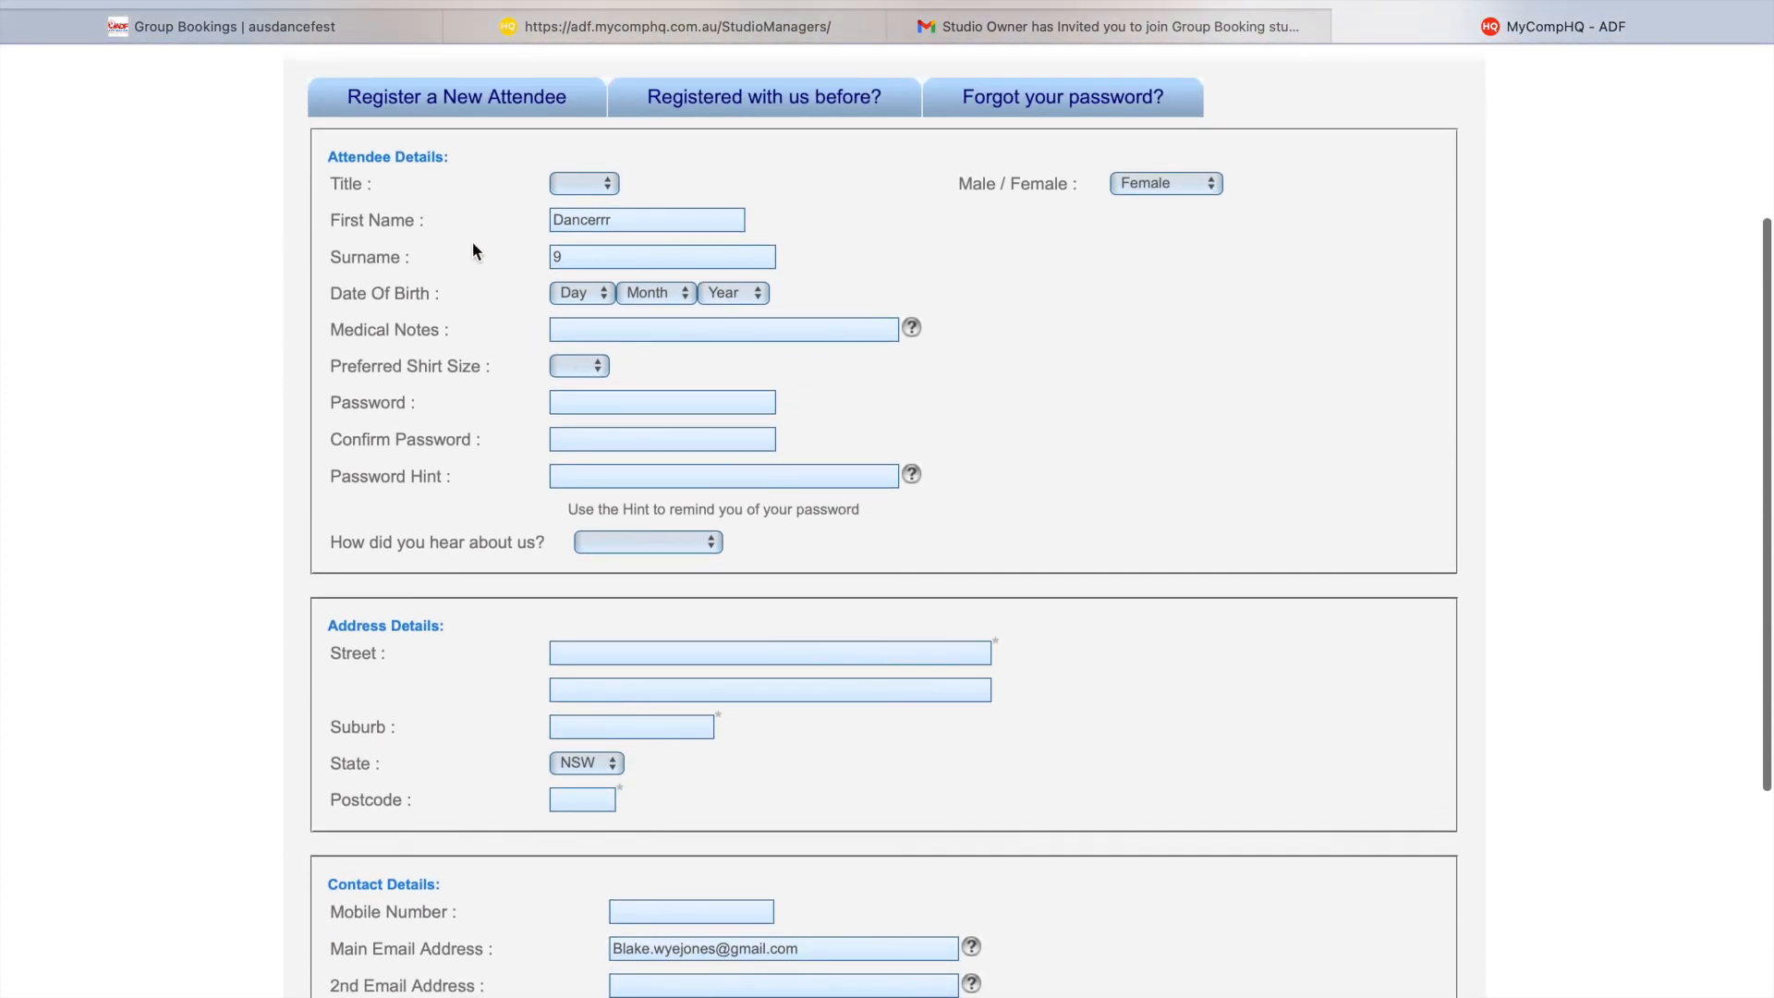
scroll(689, 196, down, 1)
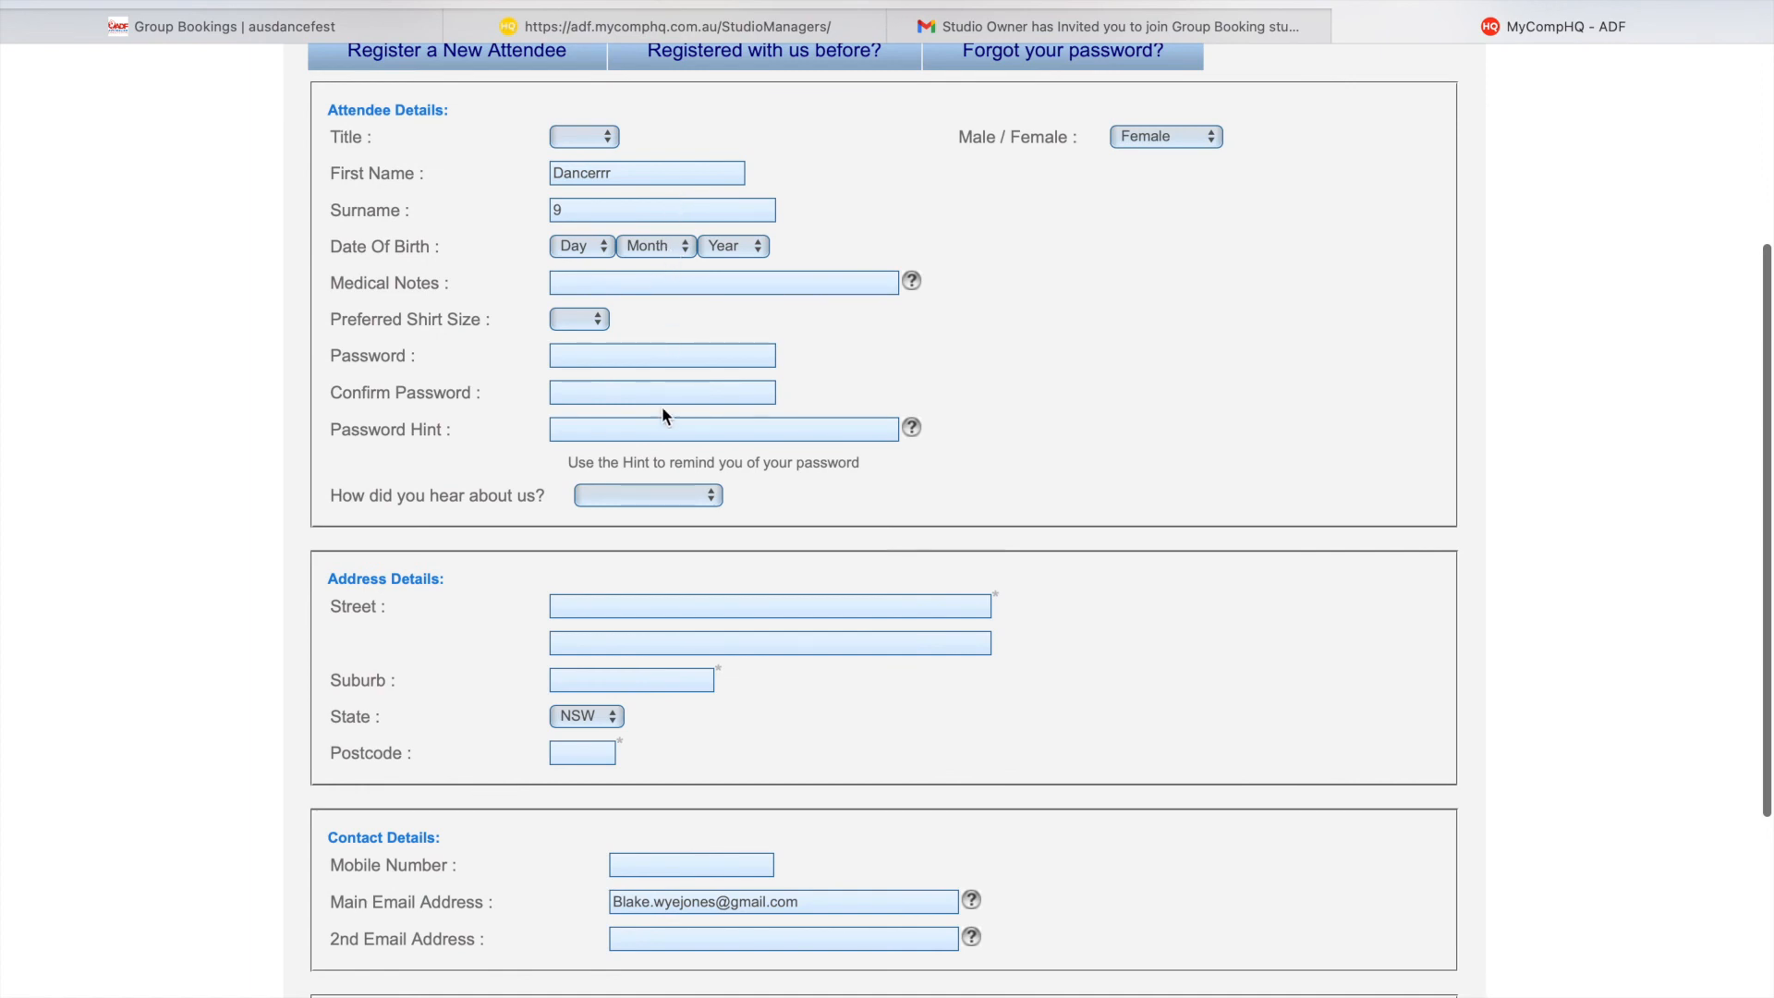
scroll(662, 375, down, 1)
click(591, 224)
click(591, 246)
click(646, 222)
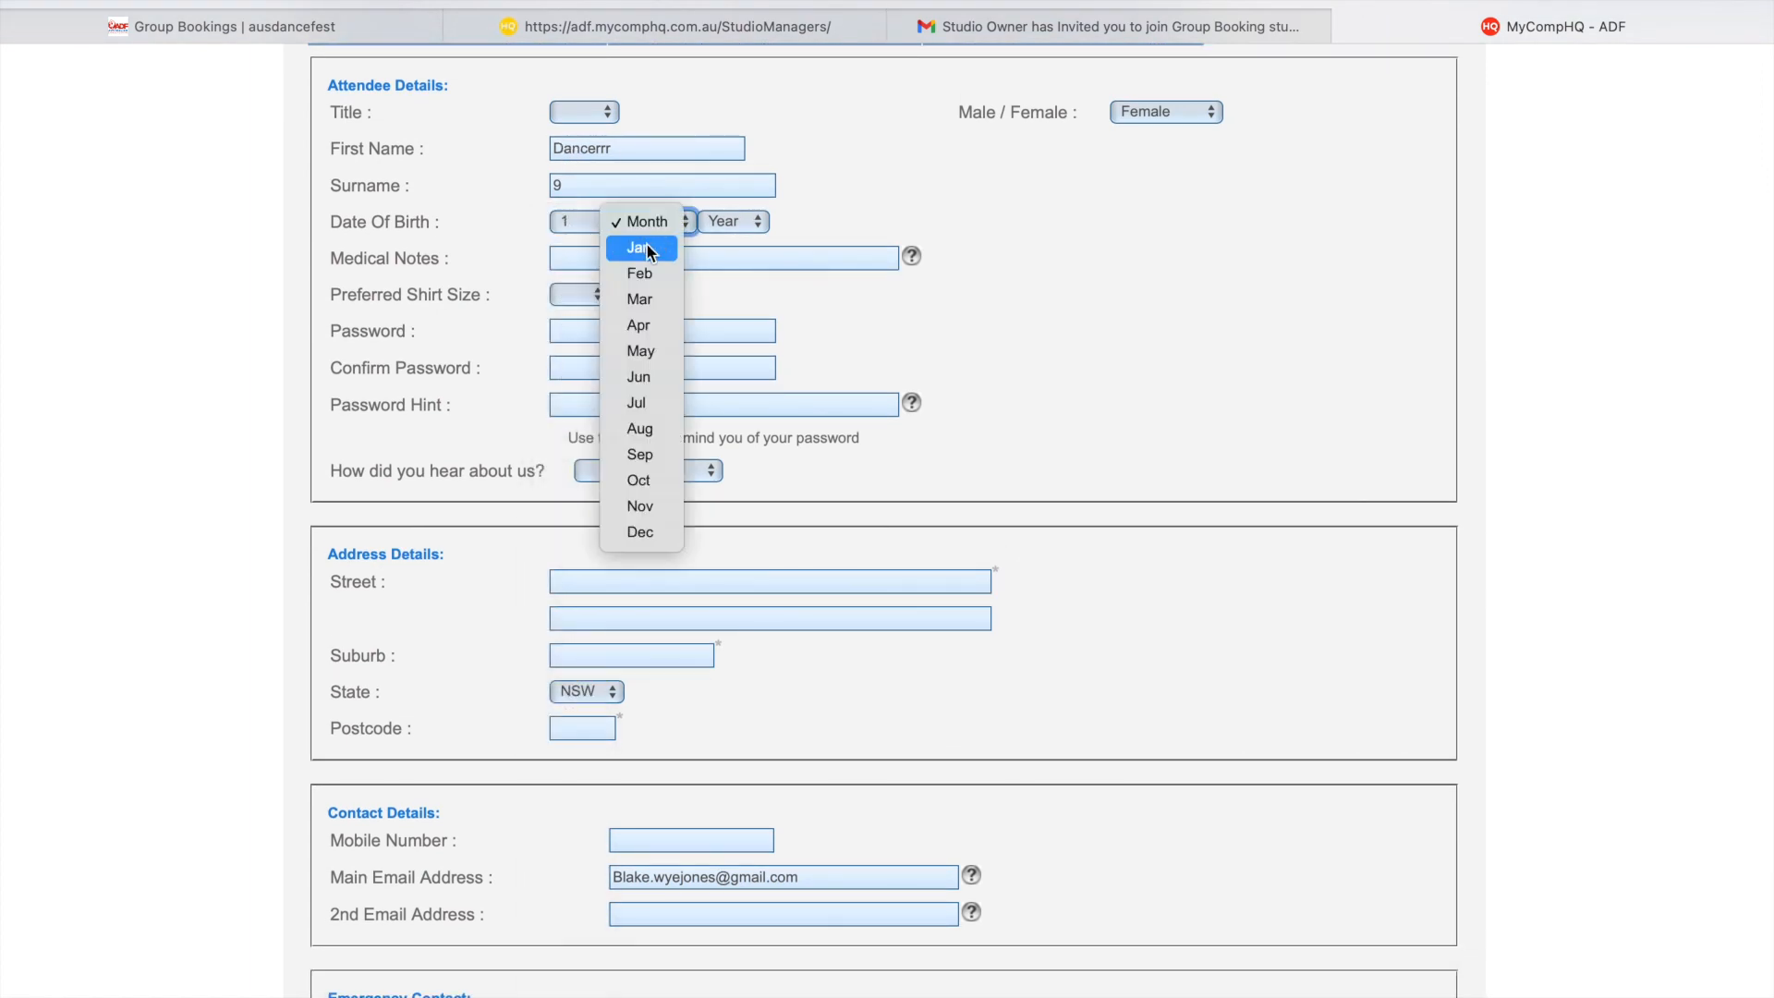
click(646, 248)
click(734, 220)
click(725, 9)
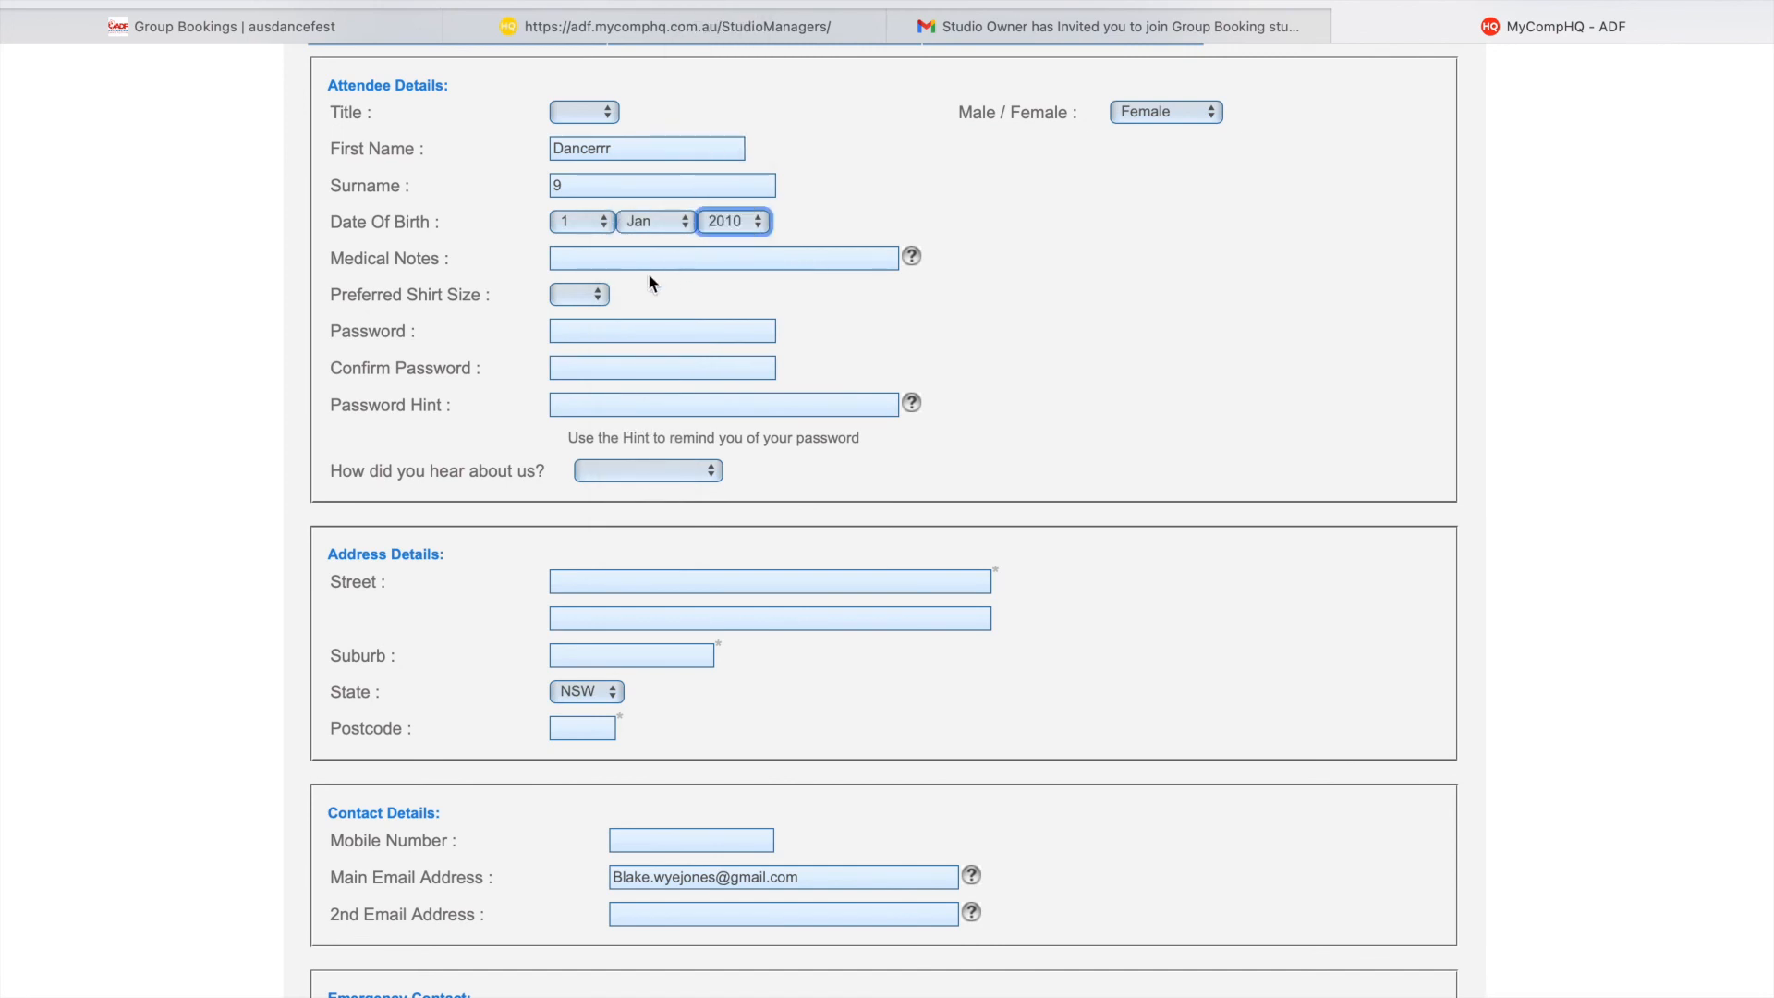
- Choose Weekend Pass Concession and ADF Official Tshirt as items and submit the registration
scroll(352, 86, down, 10)
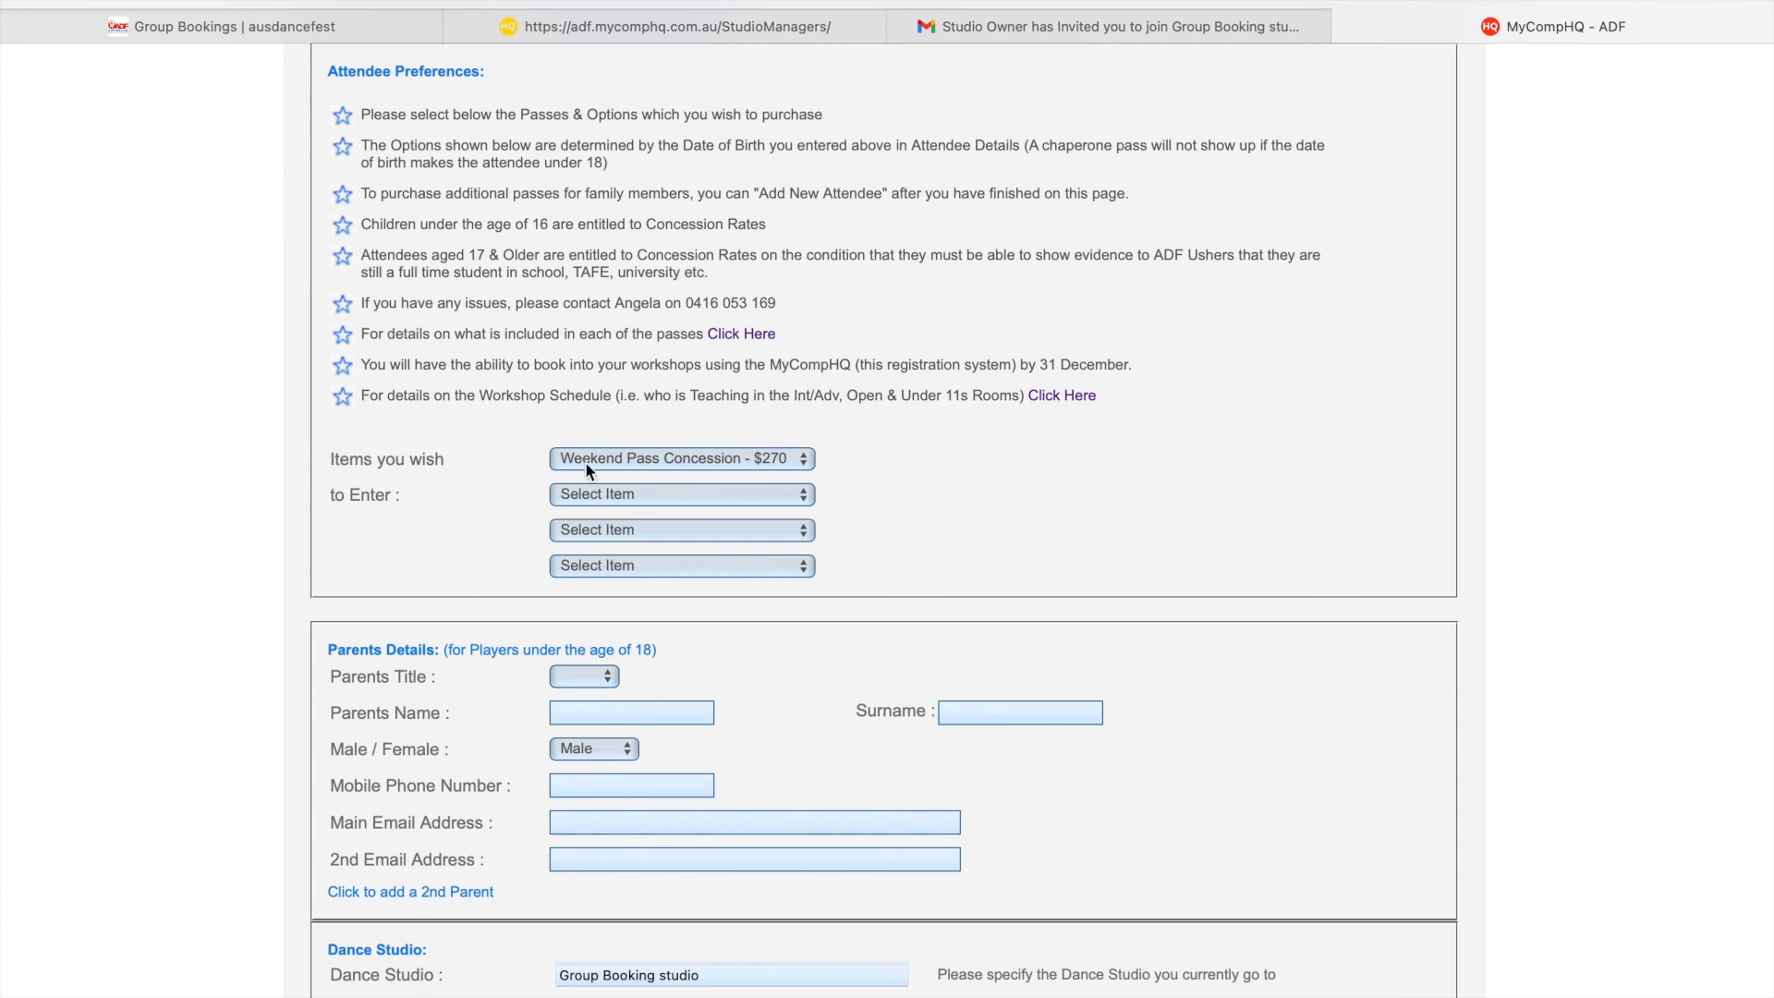
click(724, 460)
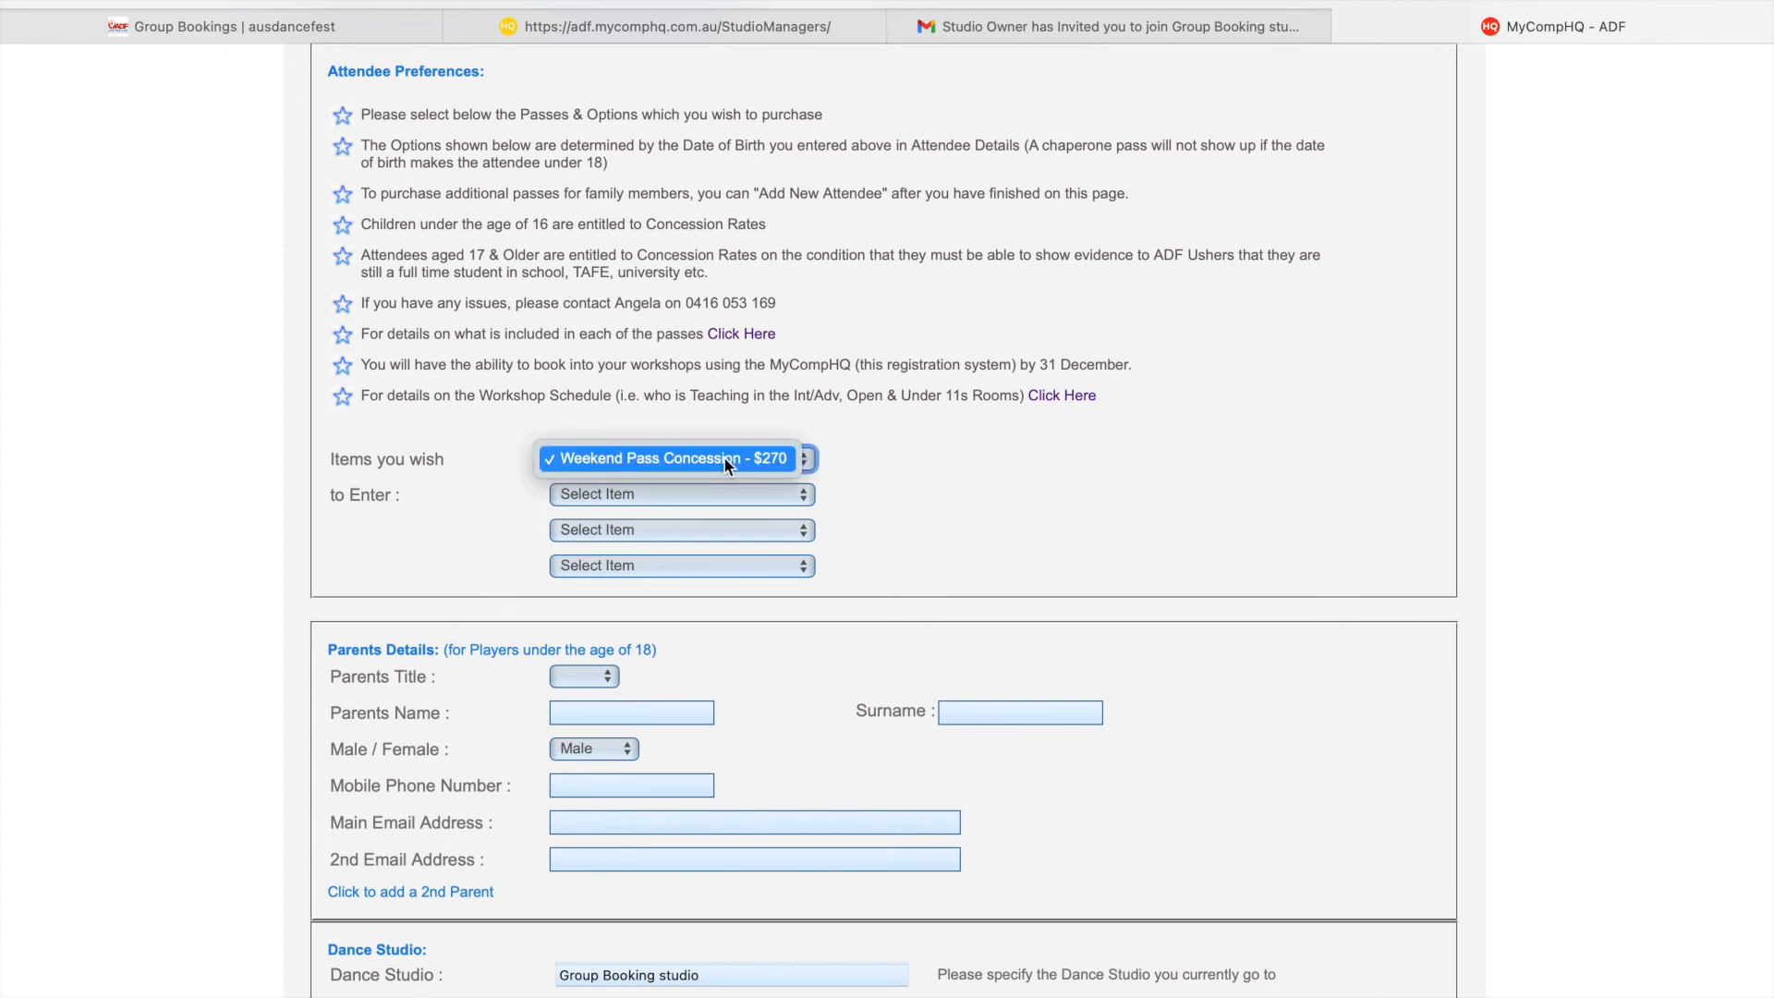
click(623, 459)
click(801, 495)
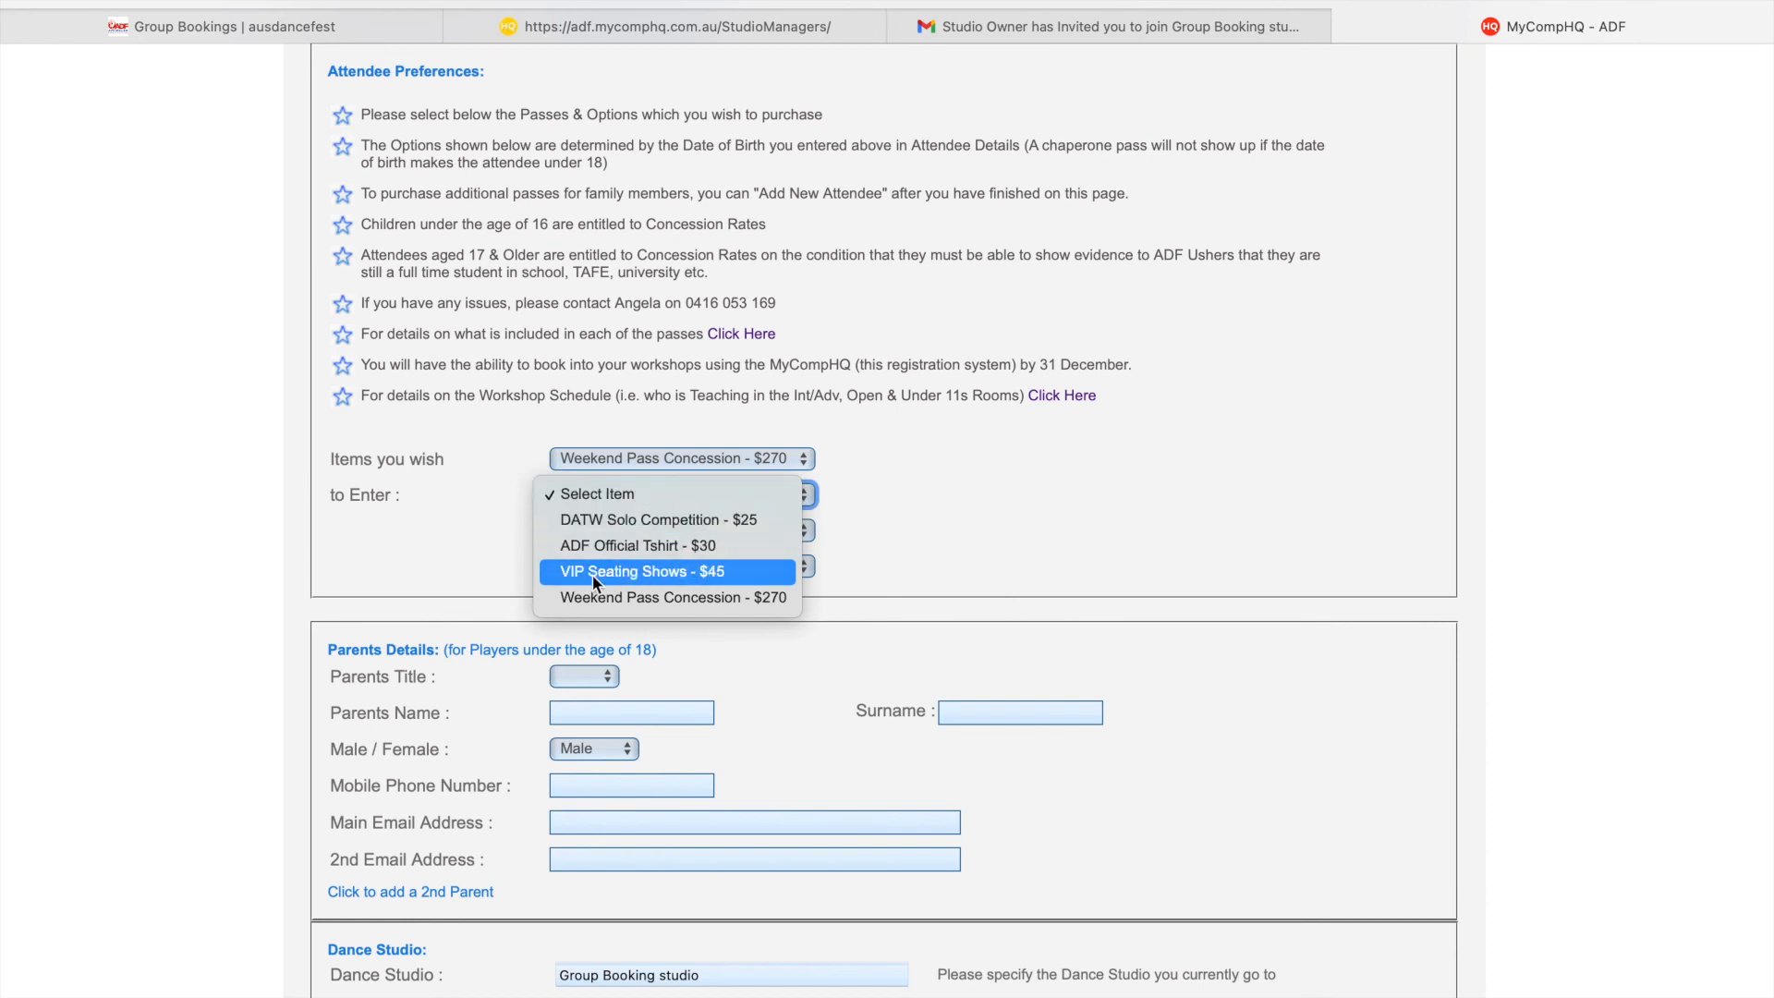
scroll(641, 503, down, 1)
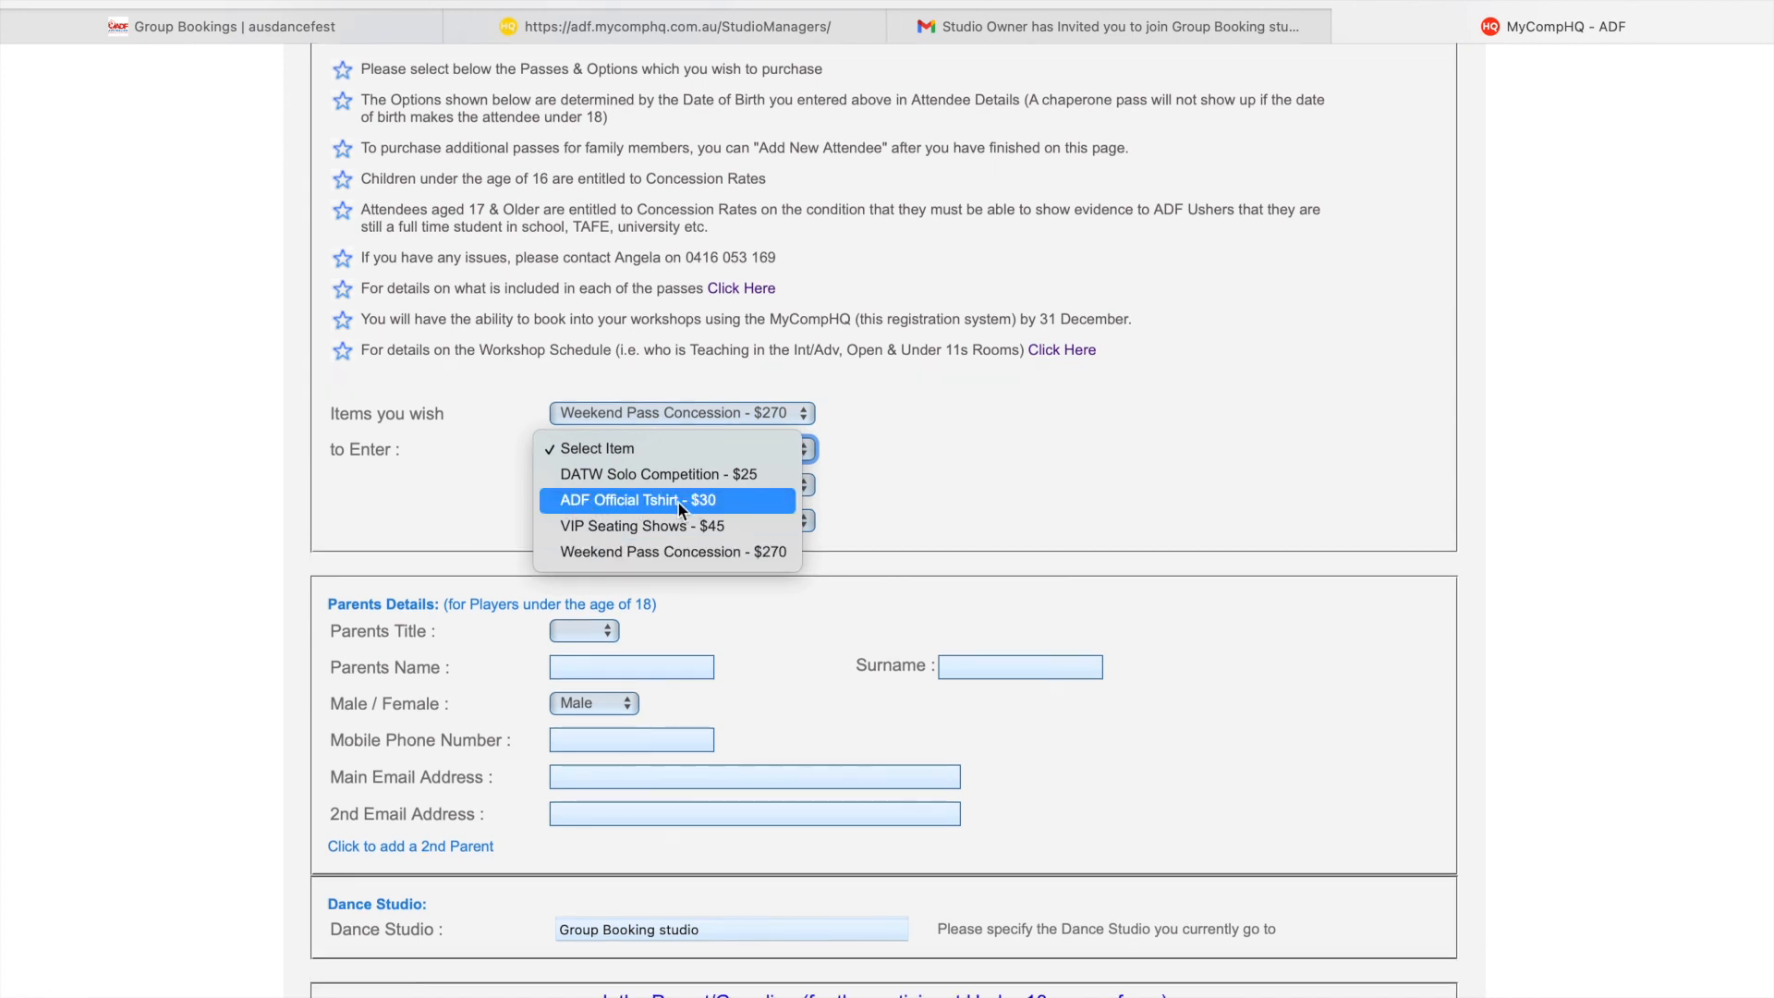
click(678, 502)
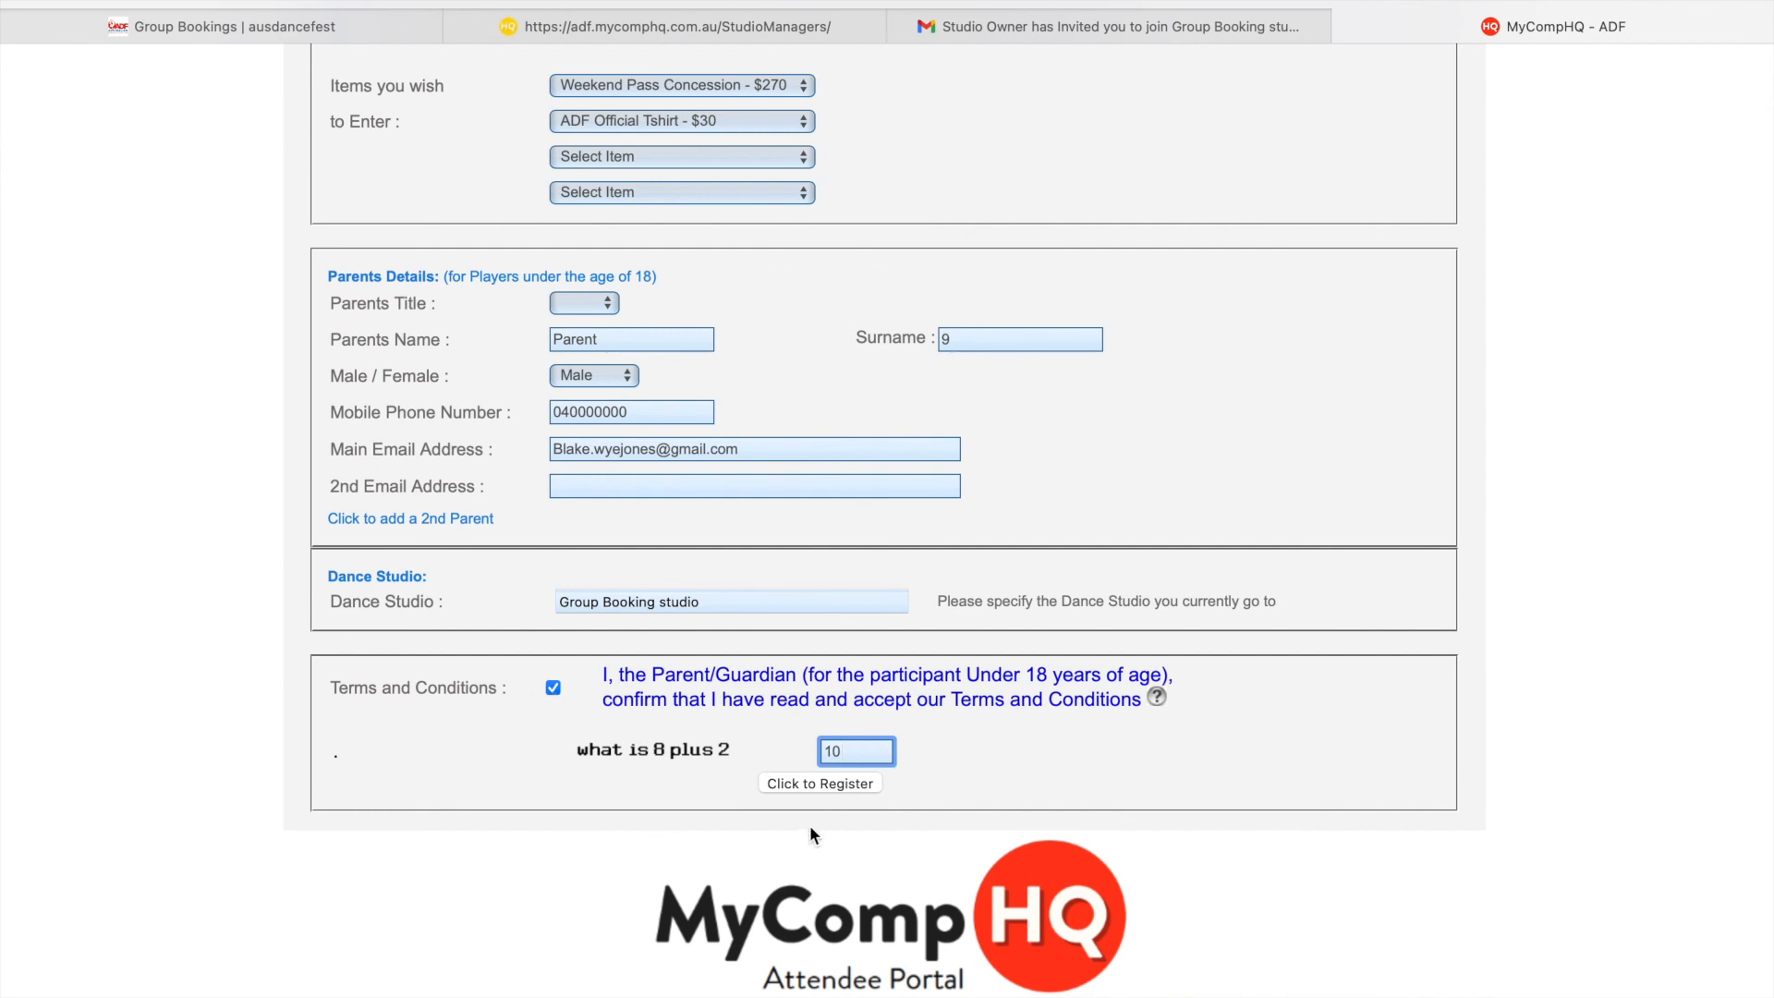
click(791, 784)
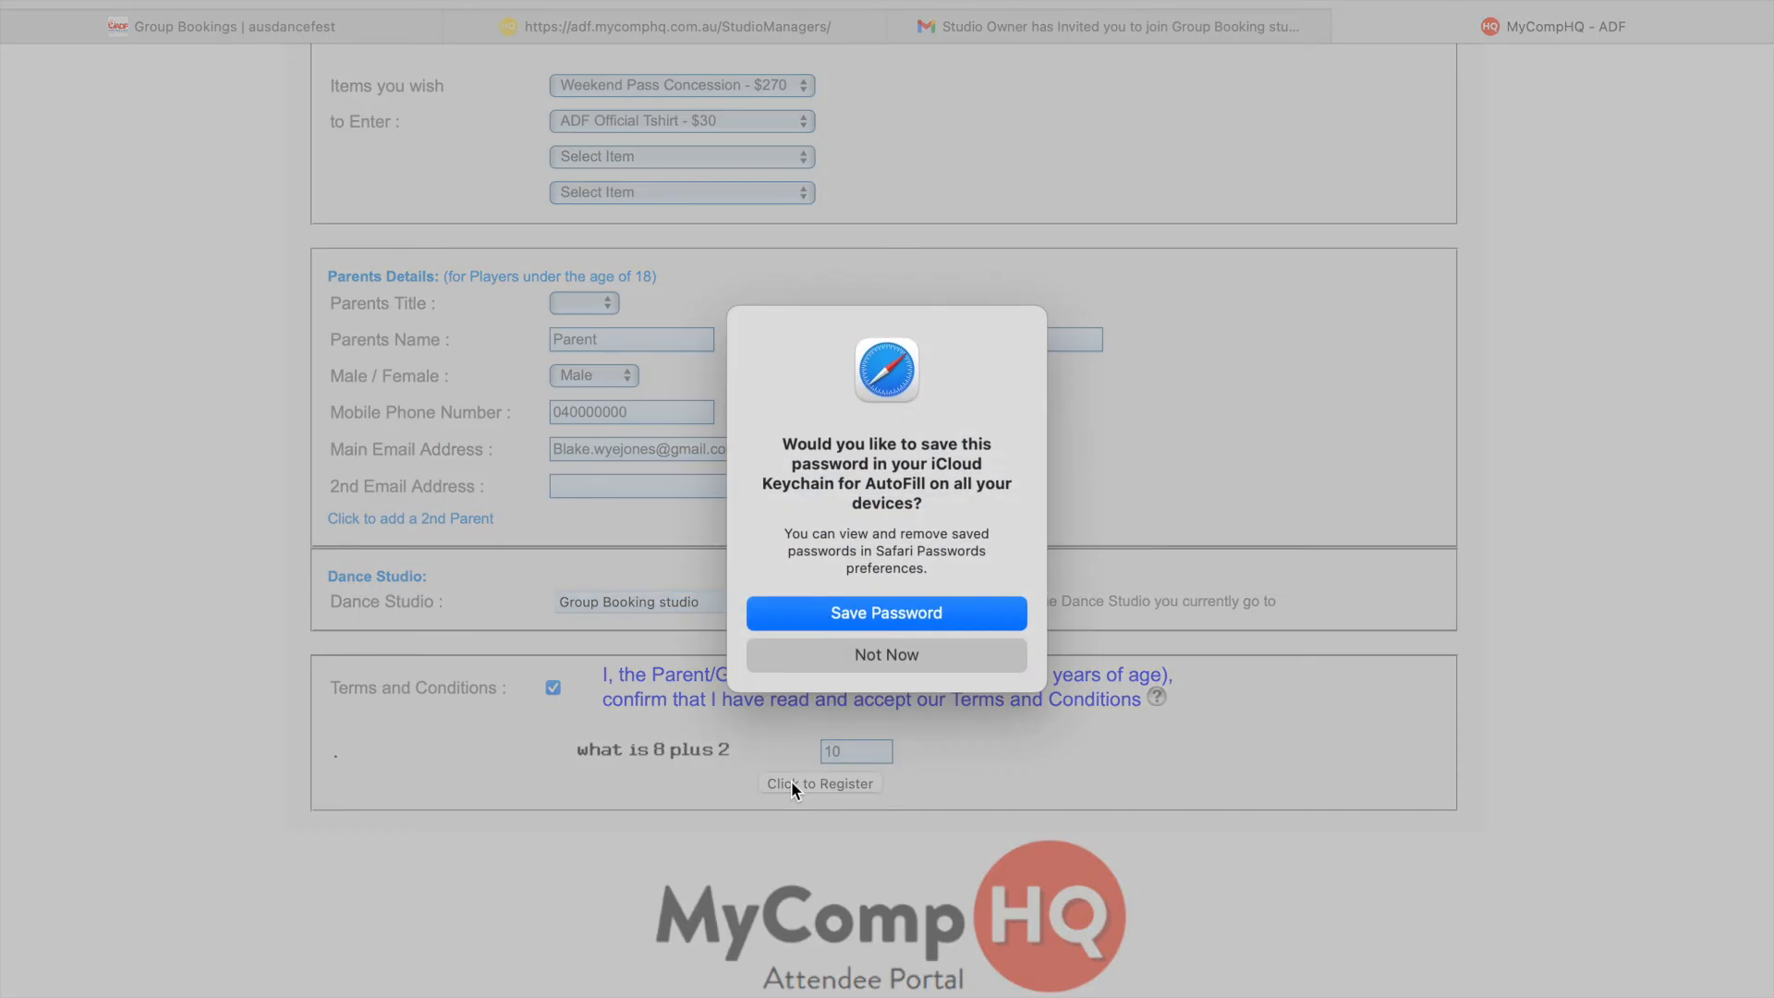
- Decline saving the password and review the invoice's studio-paid pass and A$30 Tshirt charge
key(Escape)
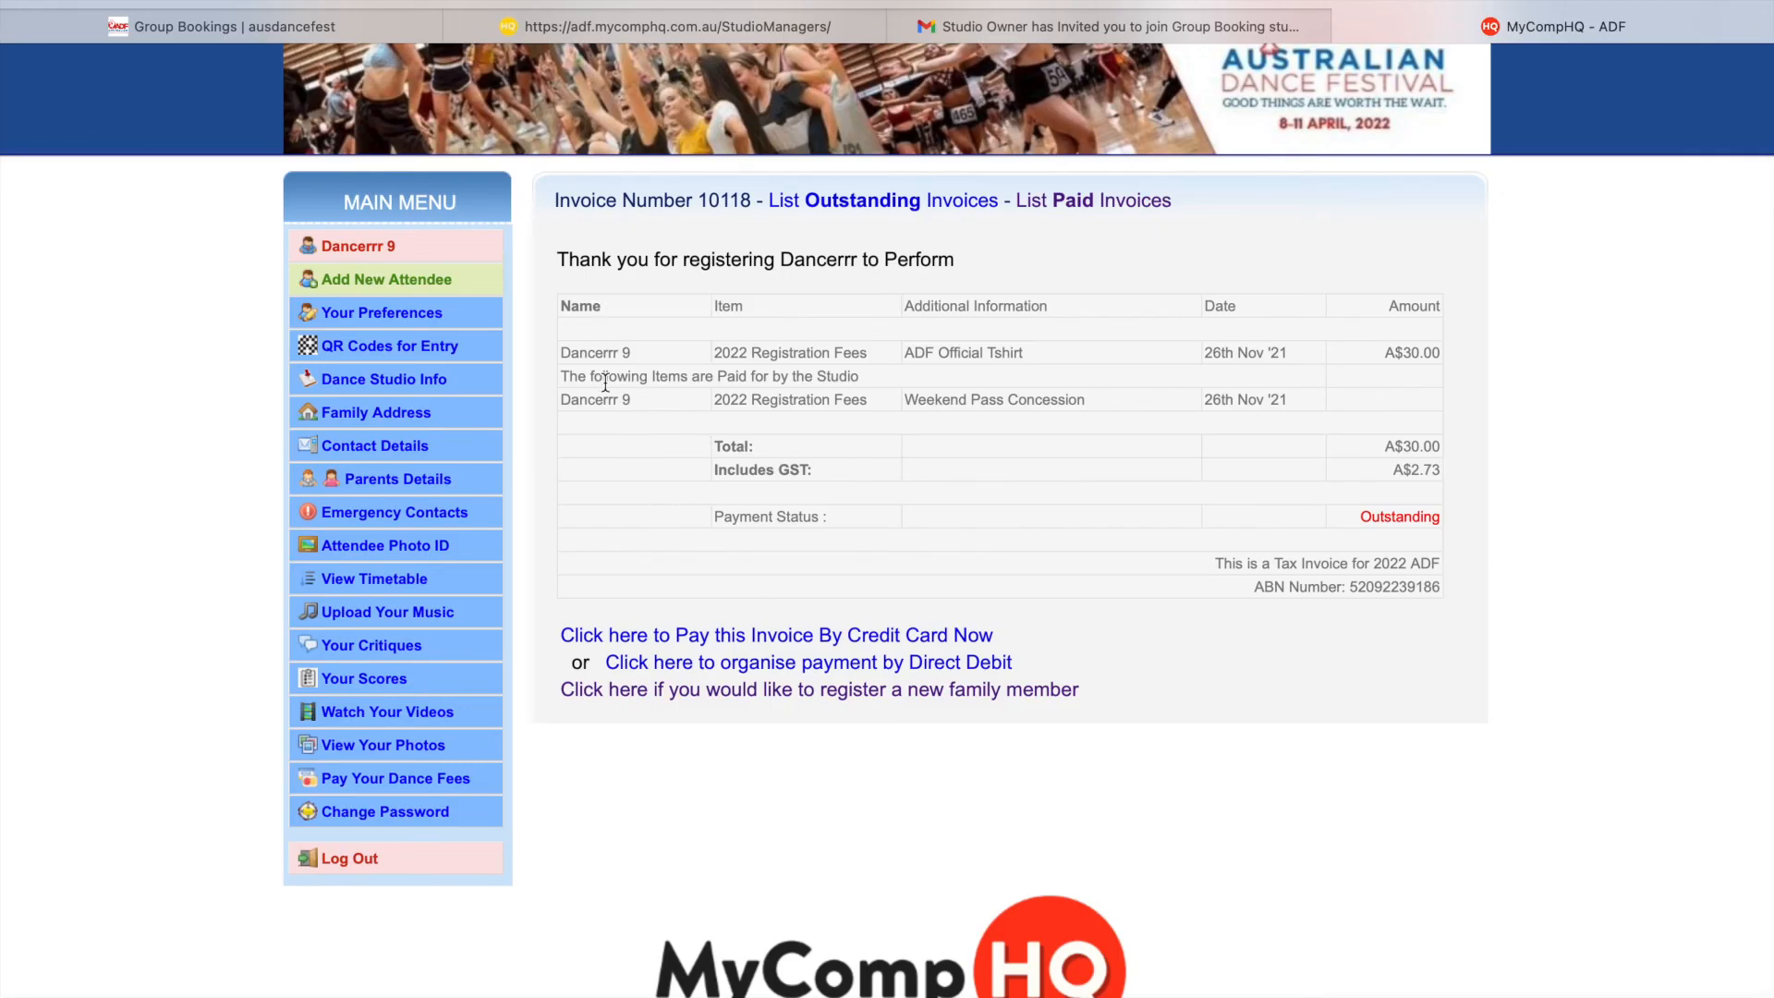
drag(560, 376, 866, 376)
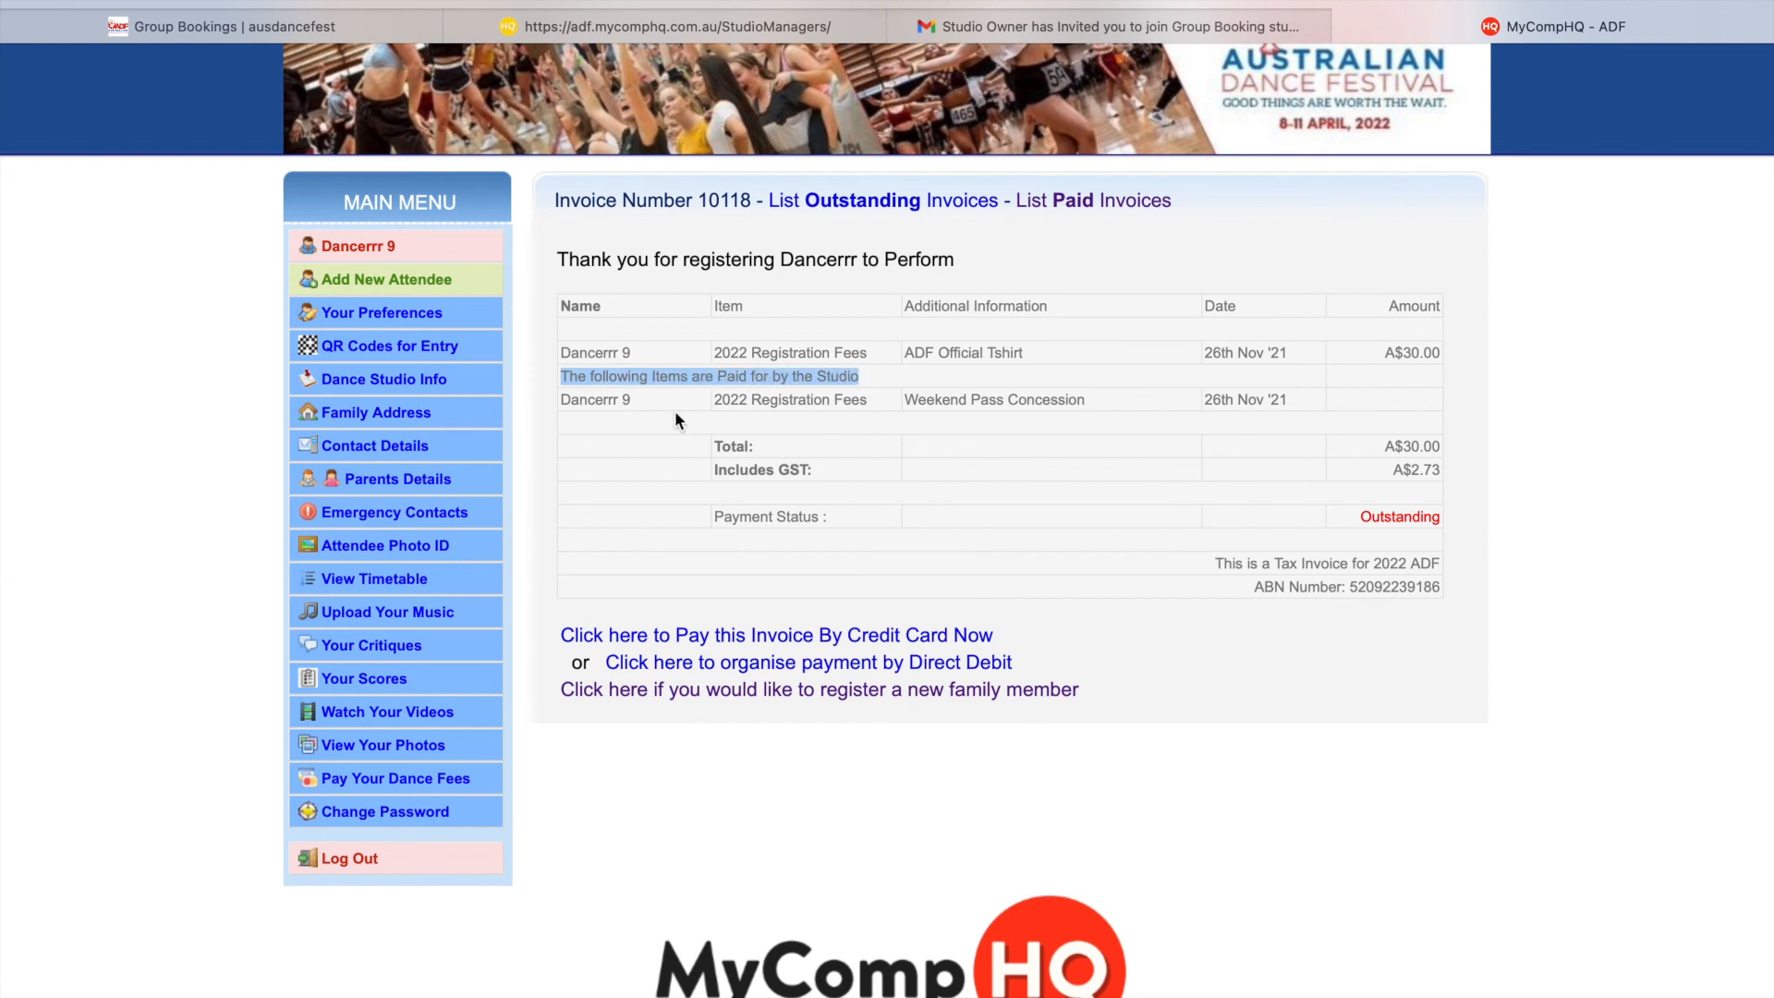
click(915, 399)
drag(915, 399, 1115, 404)
click(1181, 401)
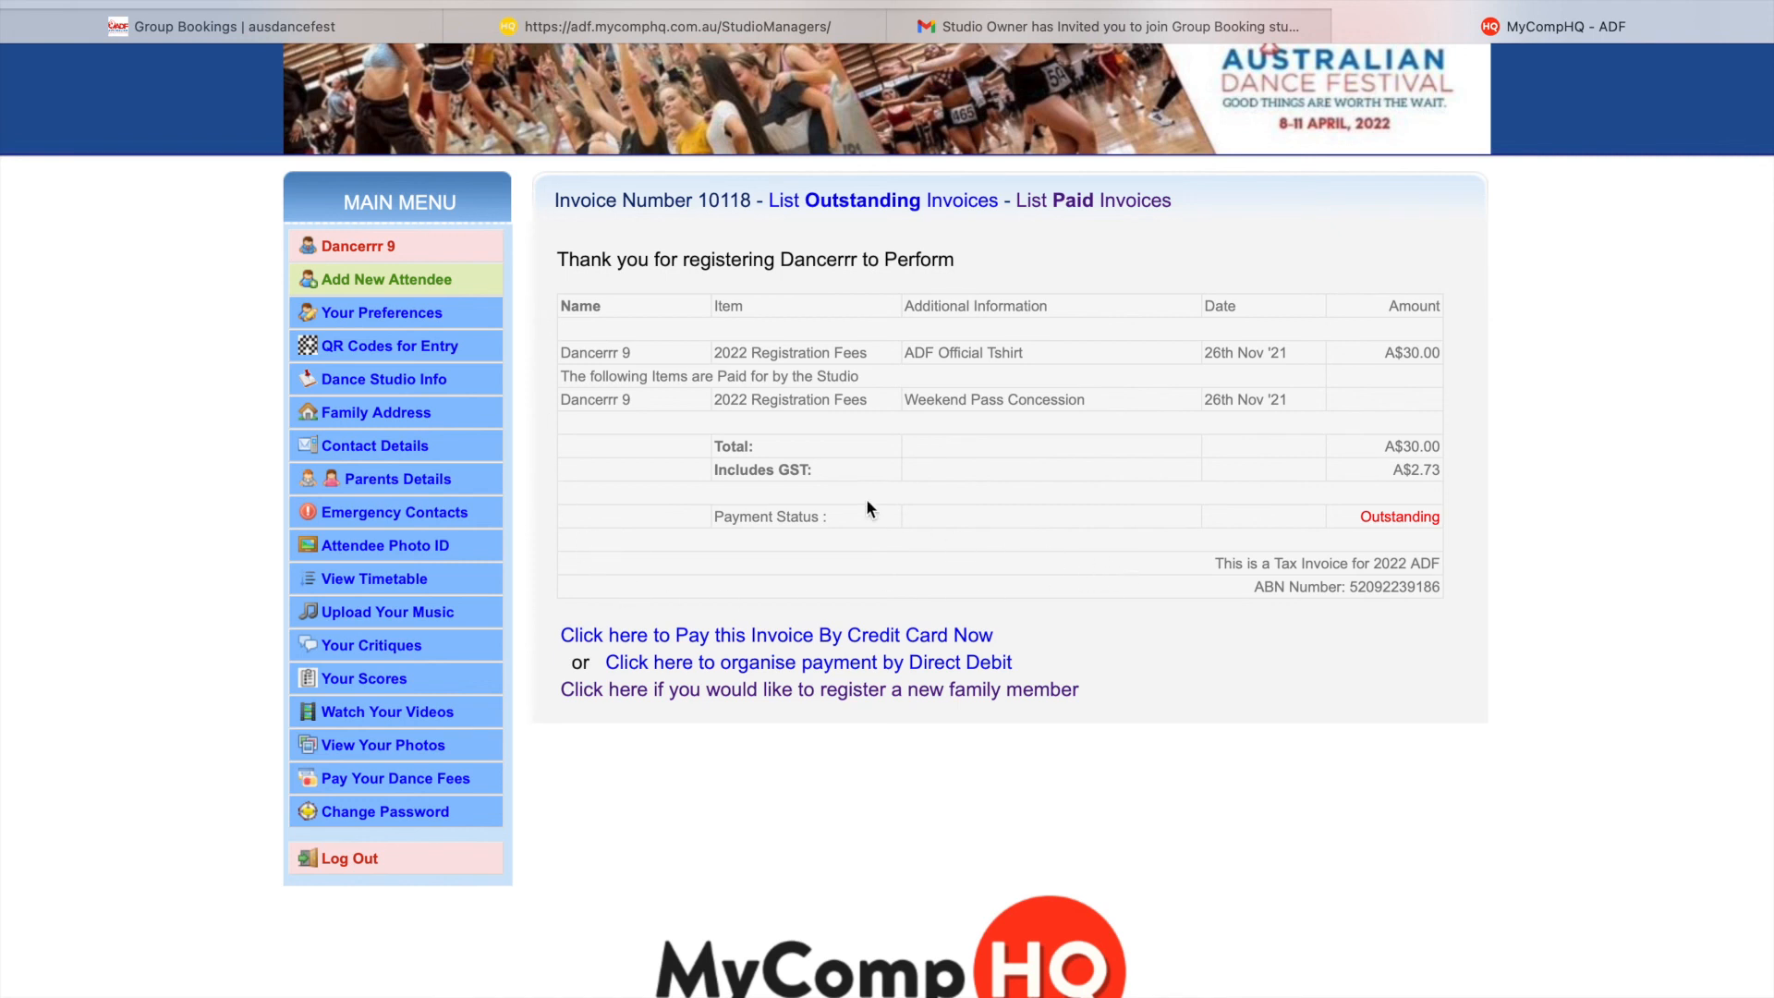
drag(905, 352, 1033, 360)
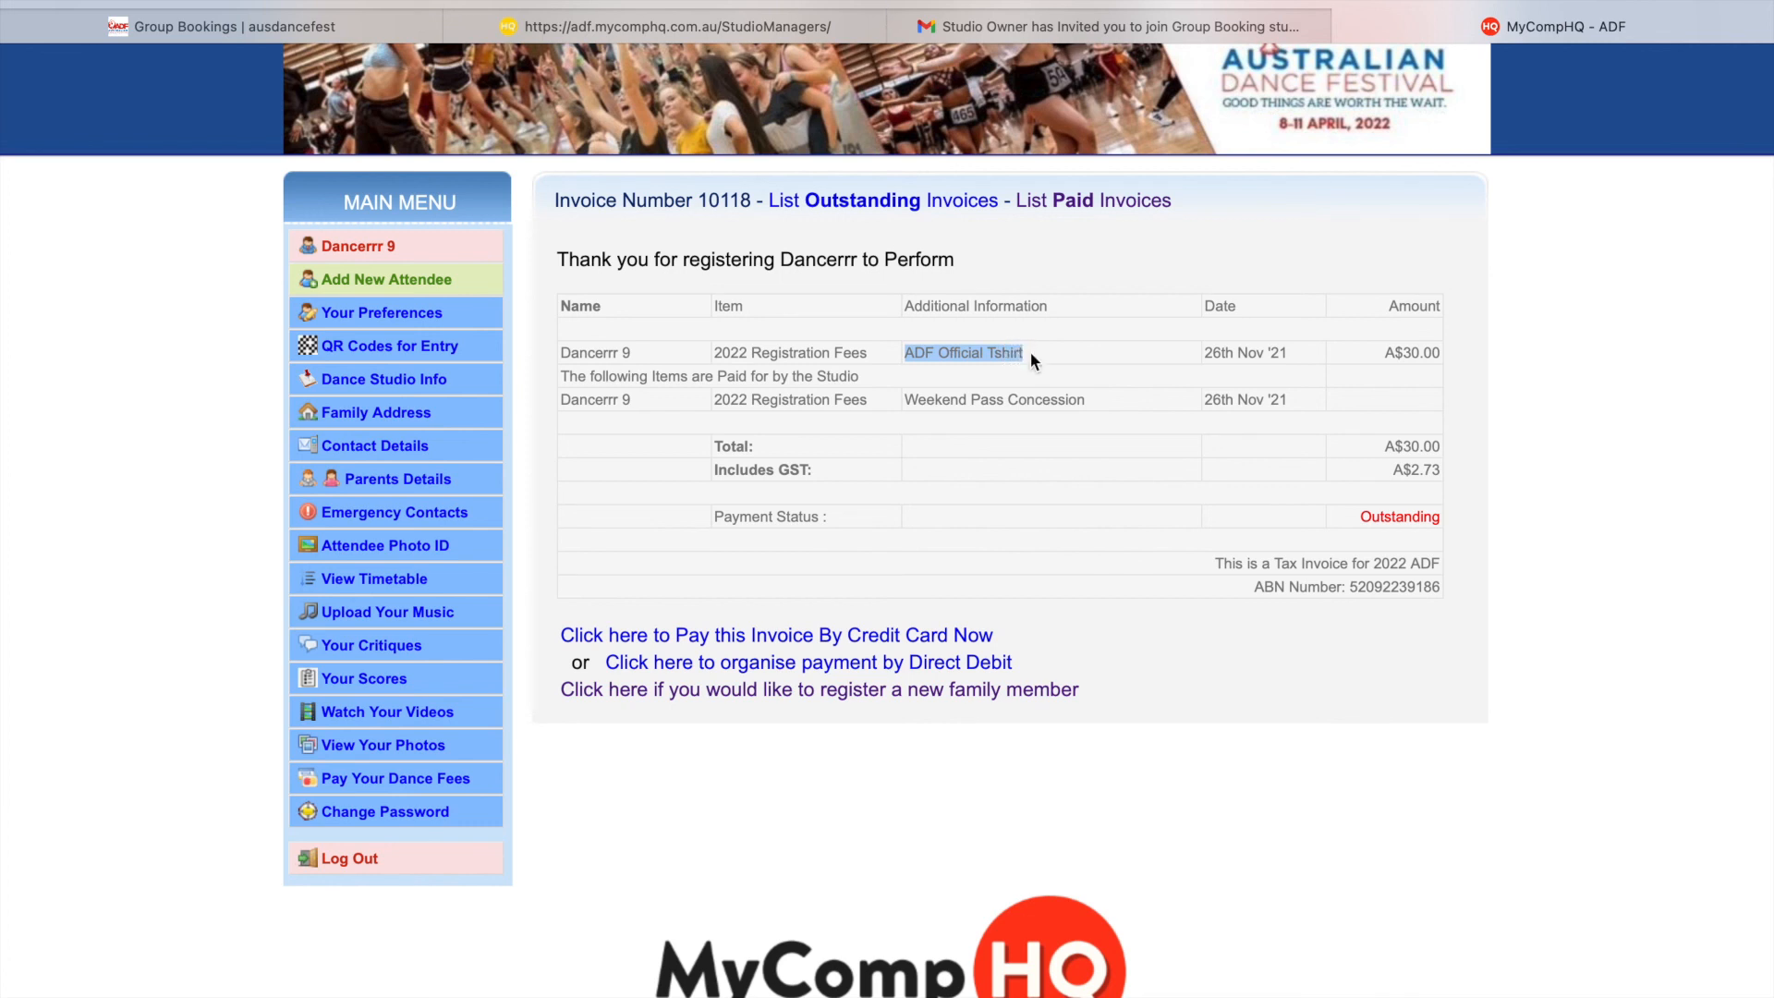
click(1031, 355)
drag(1383, 352, 1419, 353)
drag(1379, 448, 1406, 449)
click(1406, 449)
- Open the credit card payment page for the invoice, then swipe back to Invoice 10118
click(913, 637)
scroll(912, 638, down, 8)
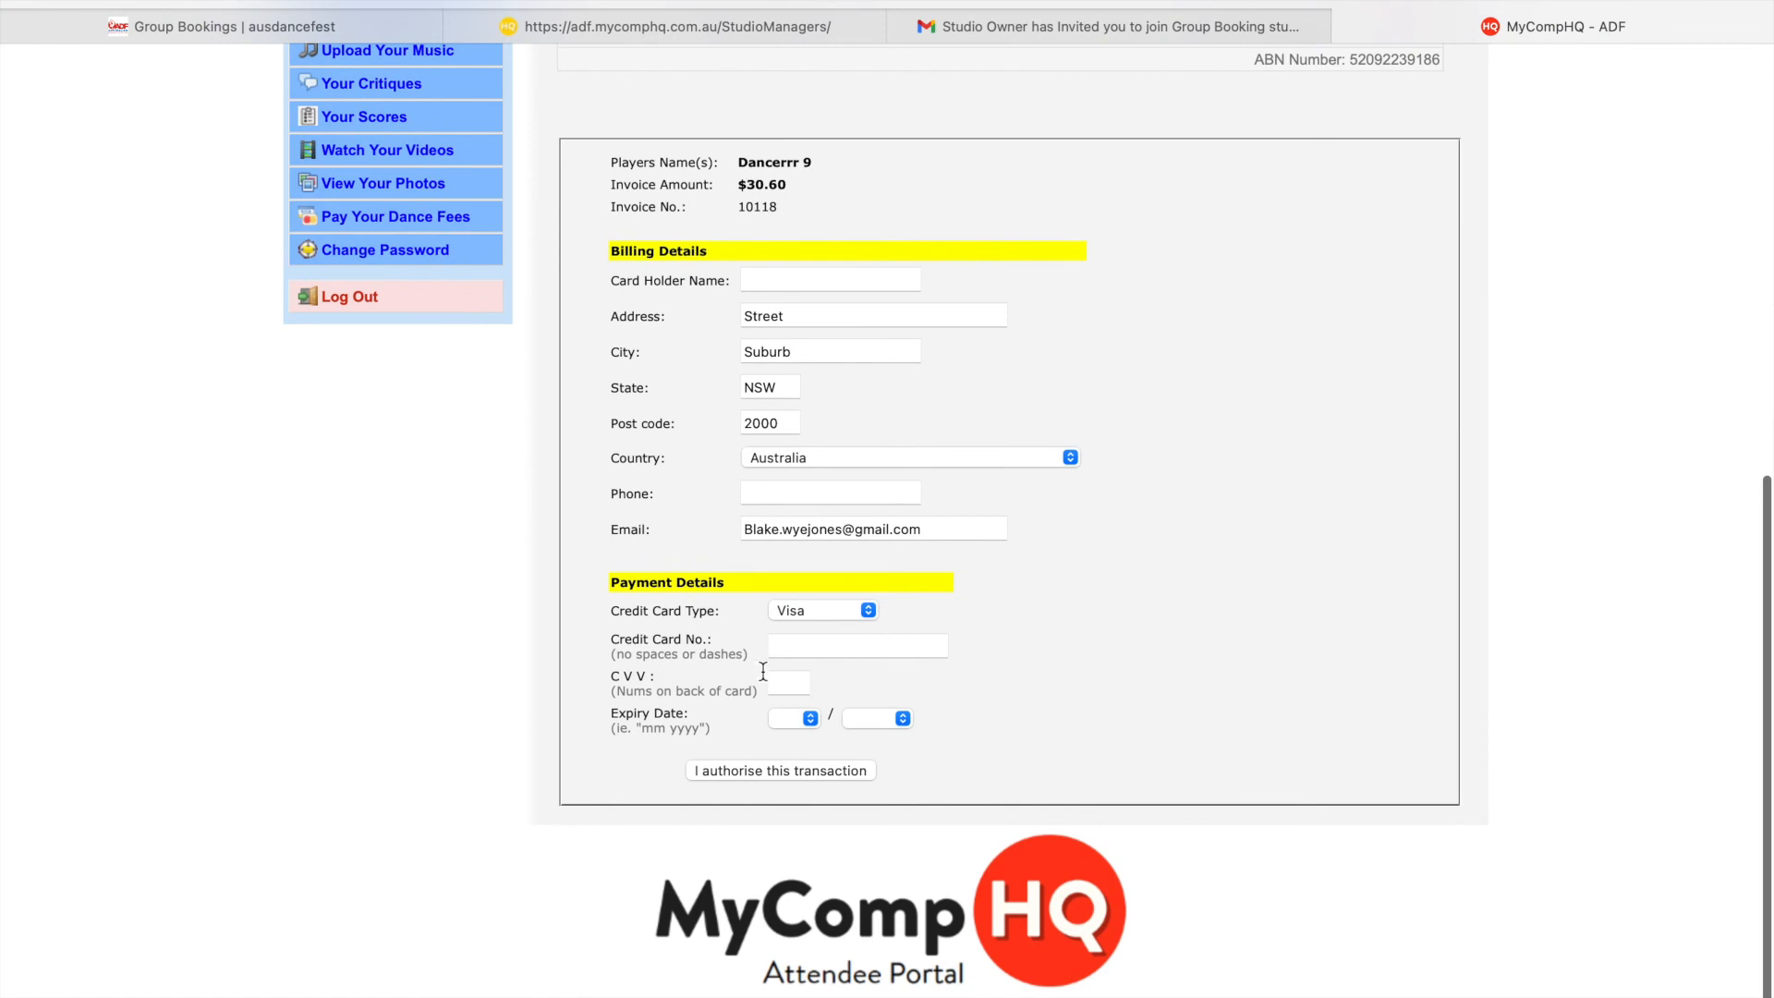
scroll(720, 646, left, 10)
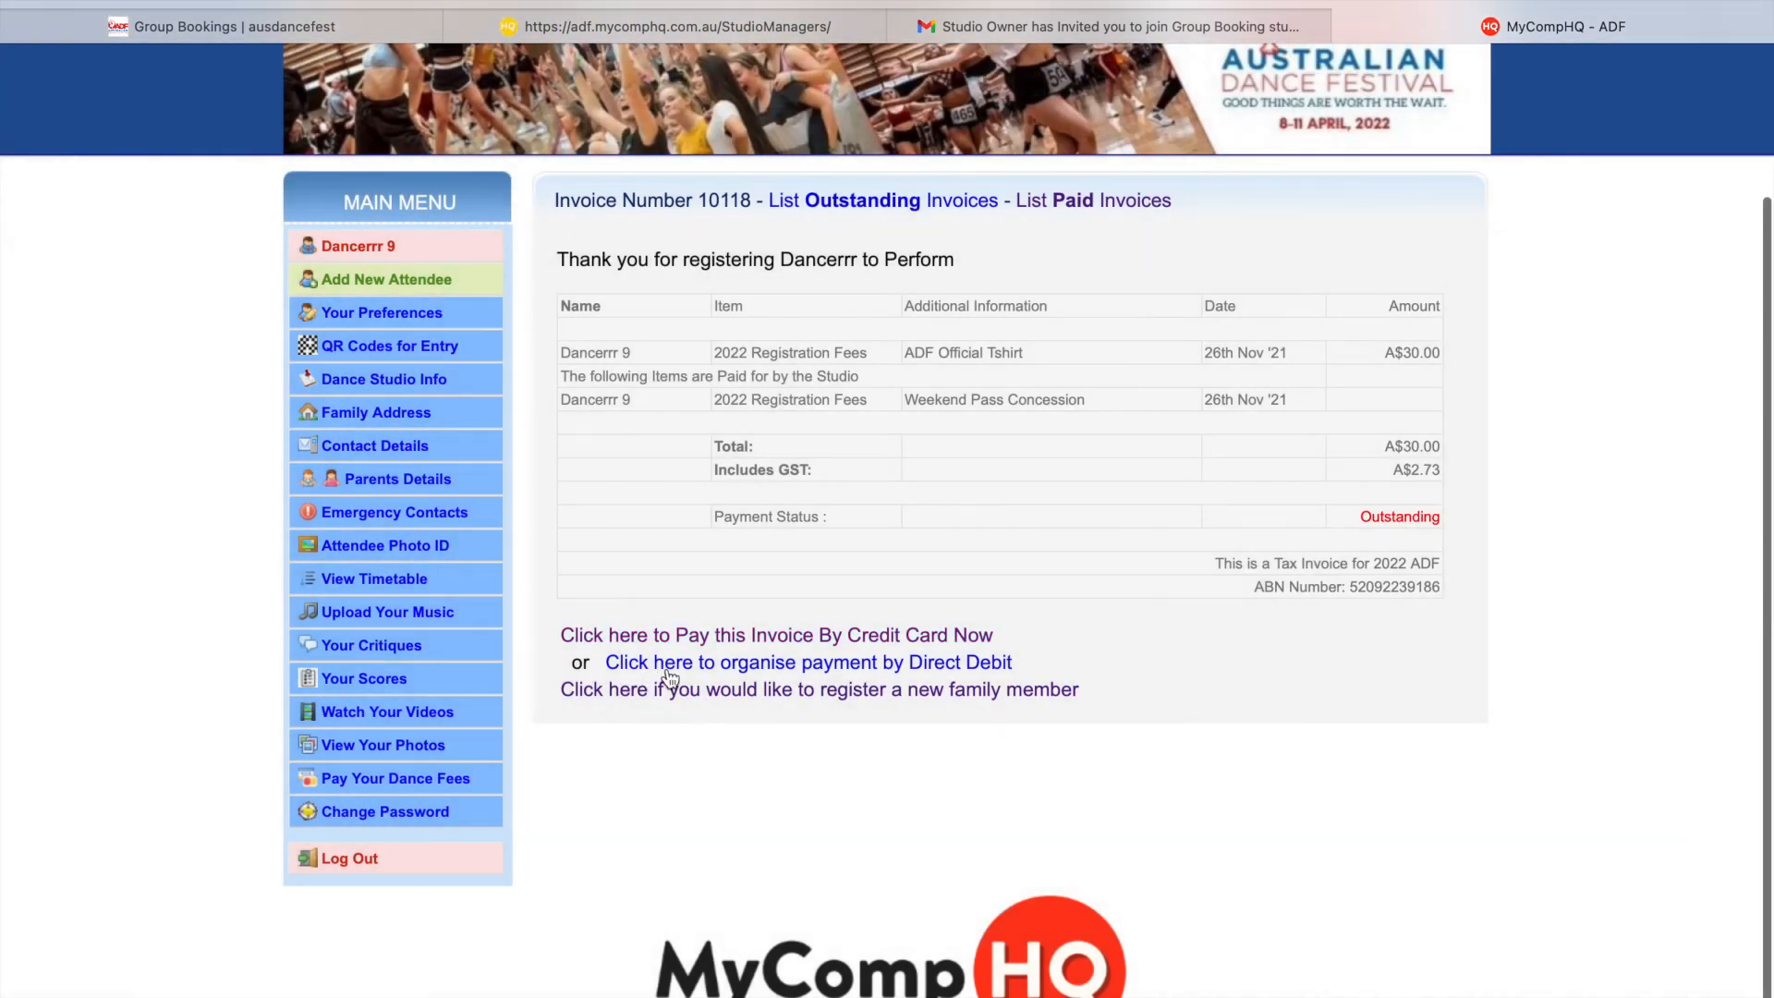
scroll(685, 861, up, 2)
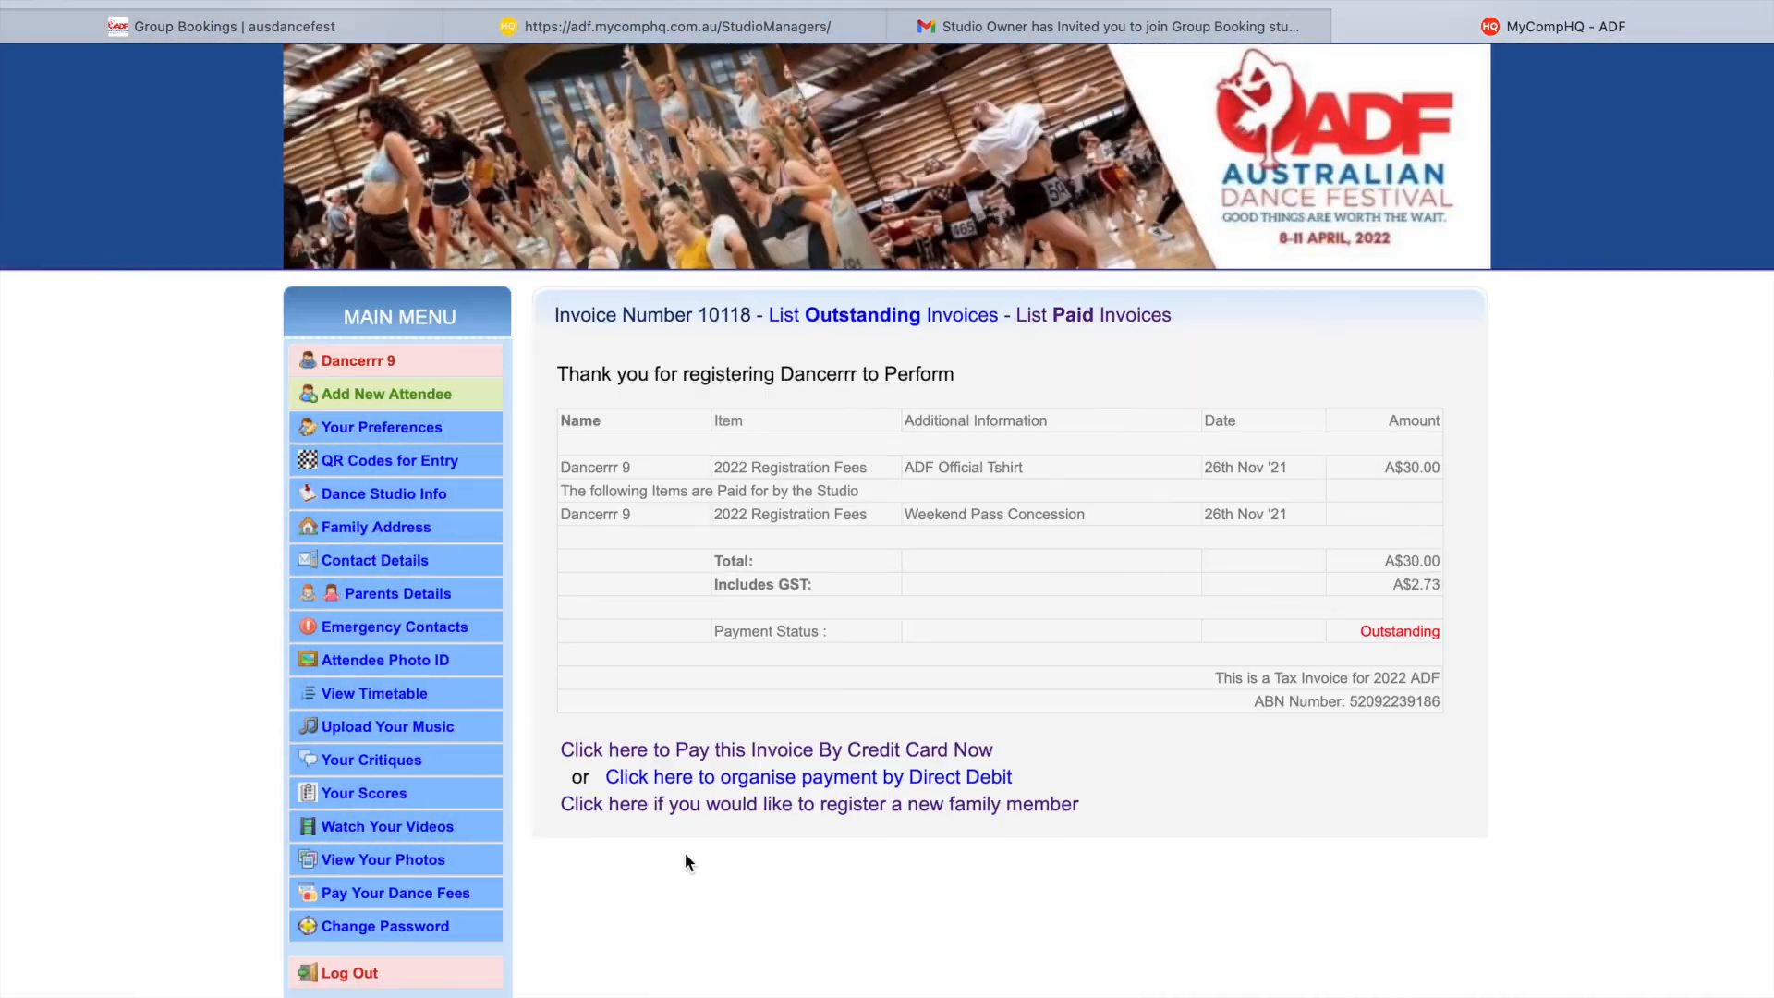